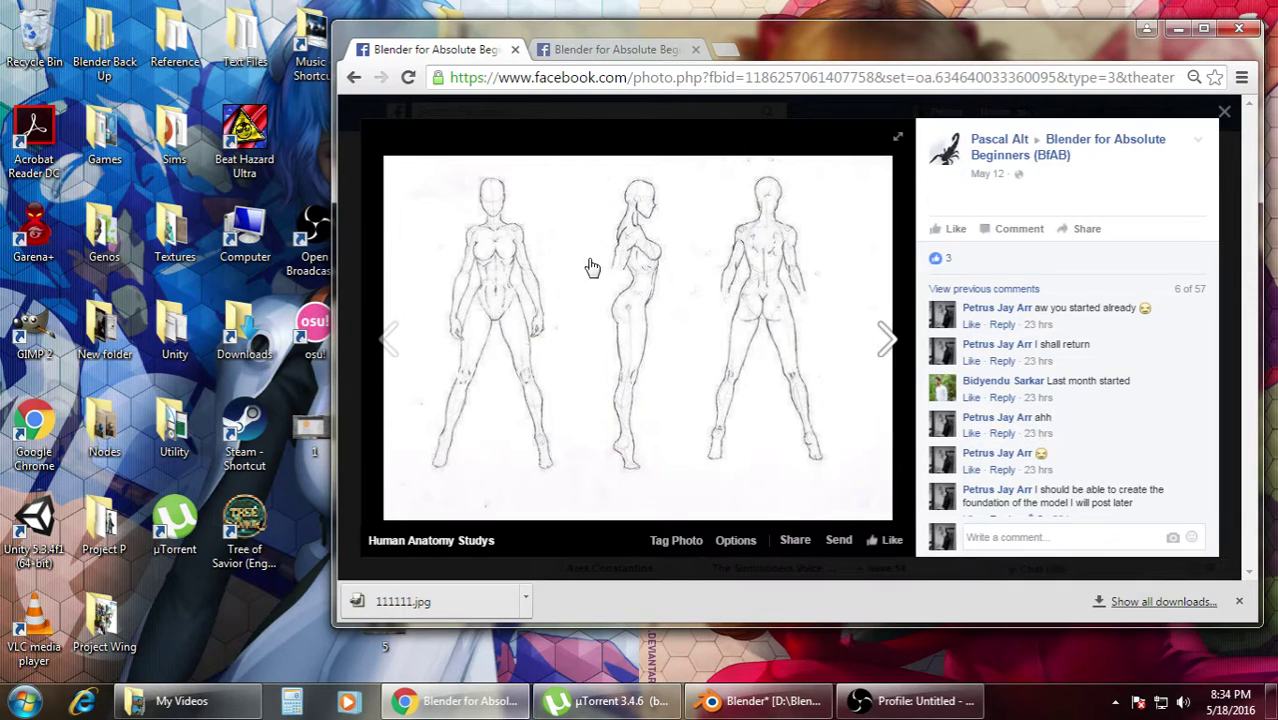
- Download the three-view human anatomy reference photo from its fullscreen view, and exit fullscreen
click(899, 143)
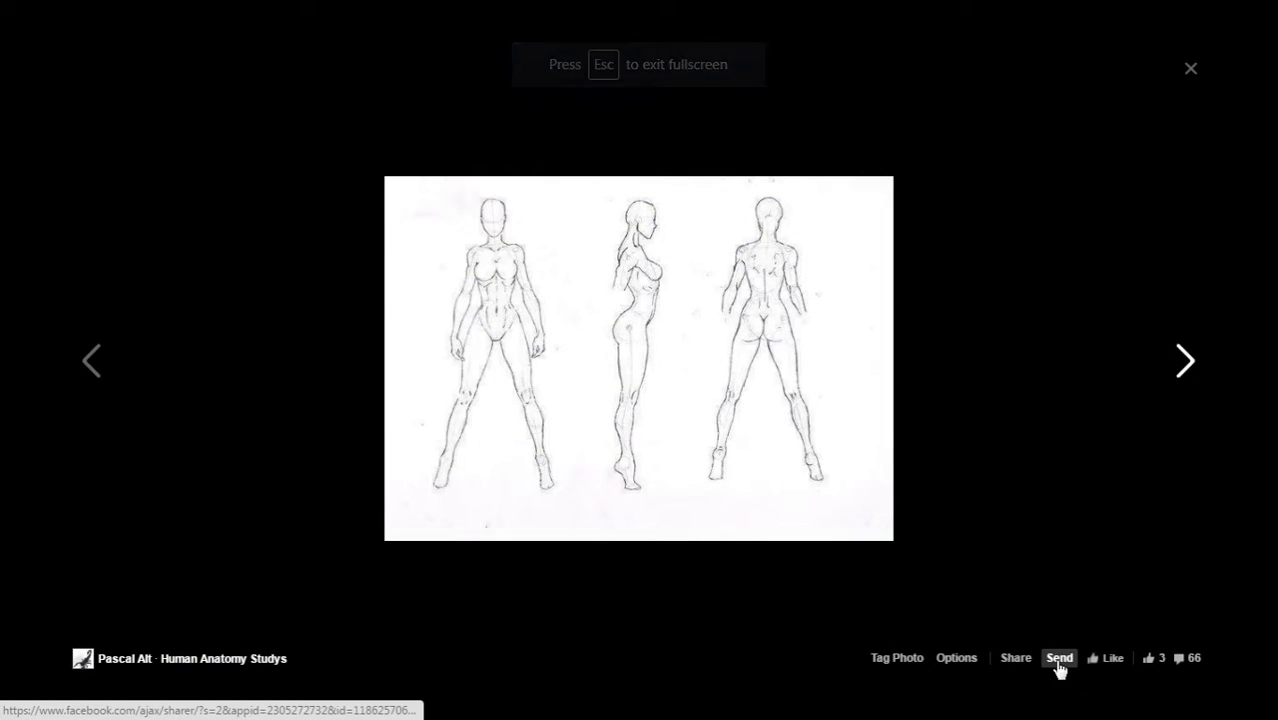
click(962, 660)
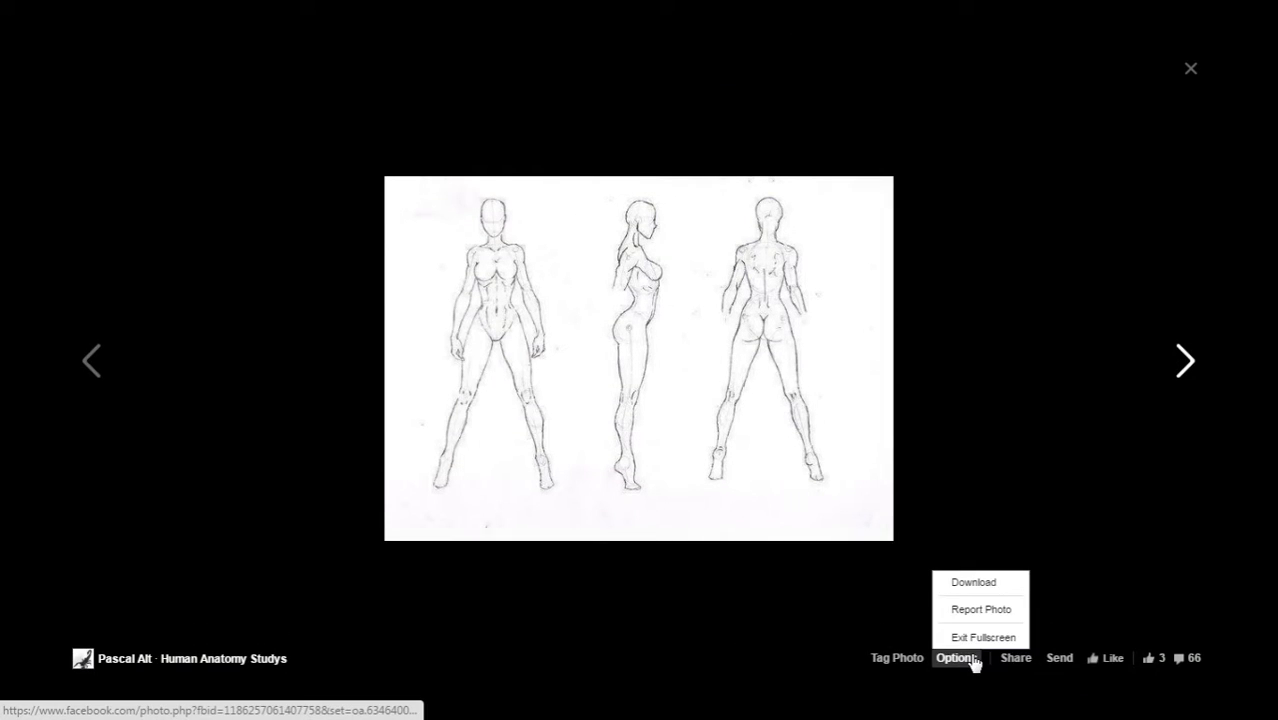
click(993, 592)
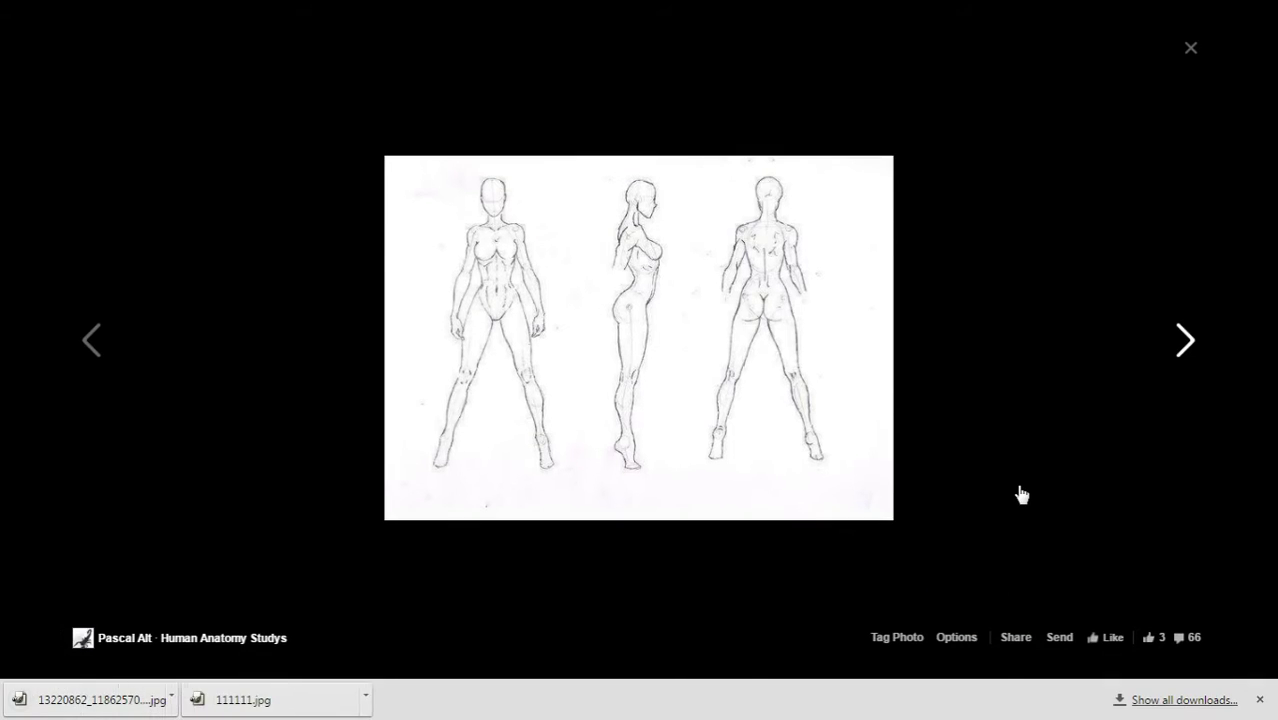
click(1190, 66)
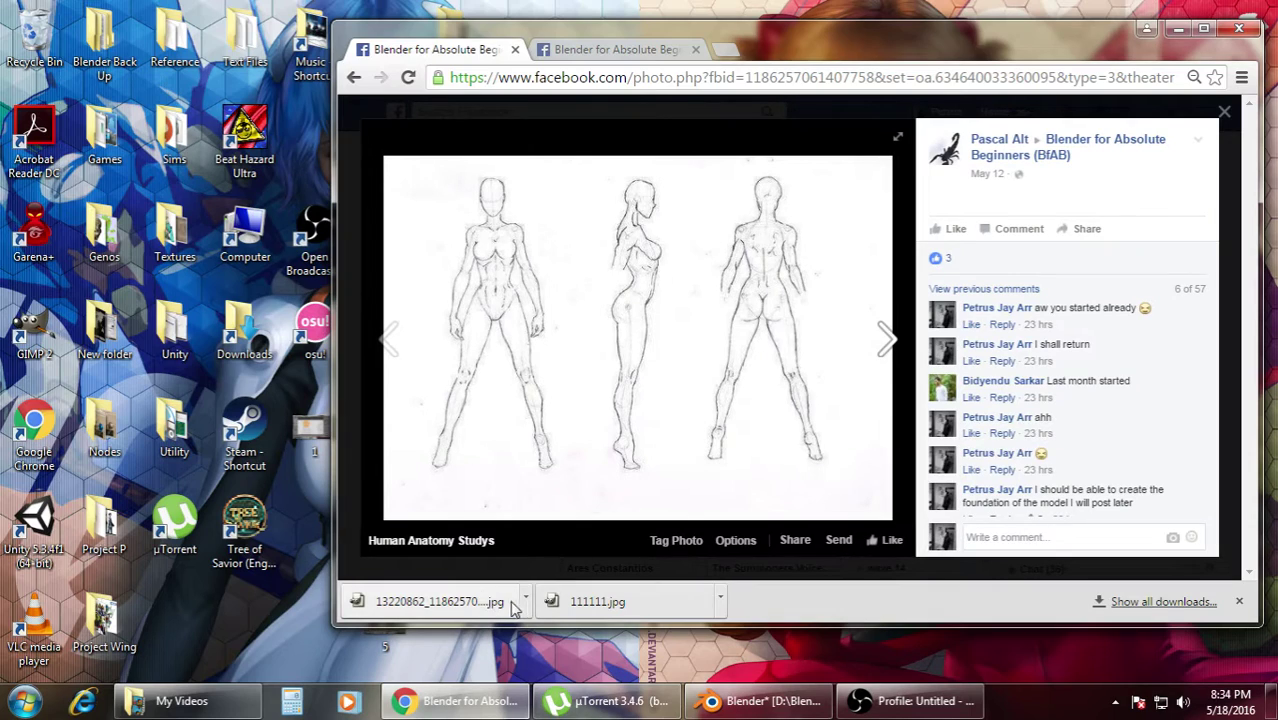
- Show the downloaded anatomy image in its folder and open it with Paint
click(525, 601)
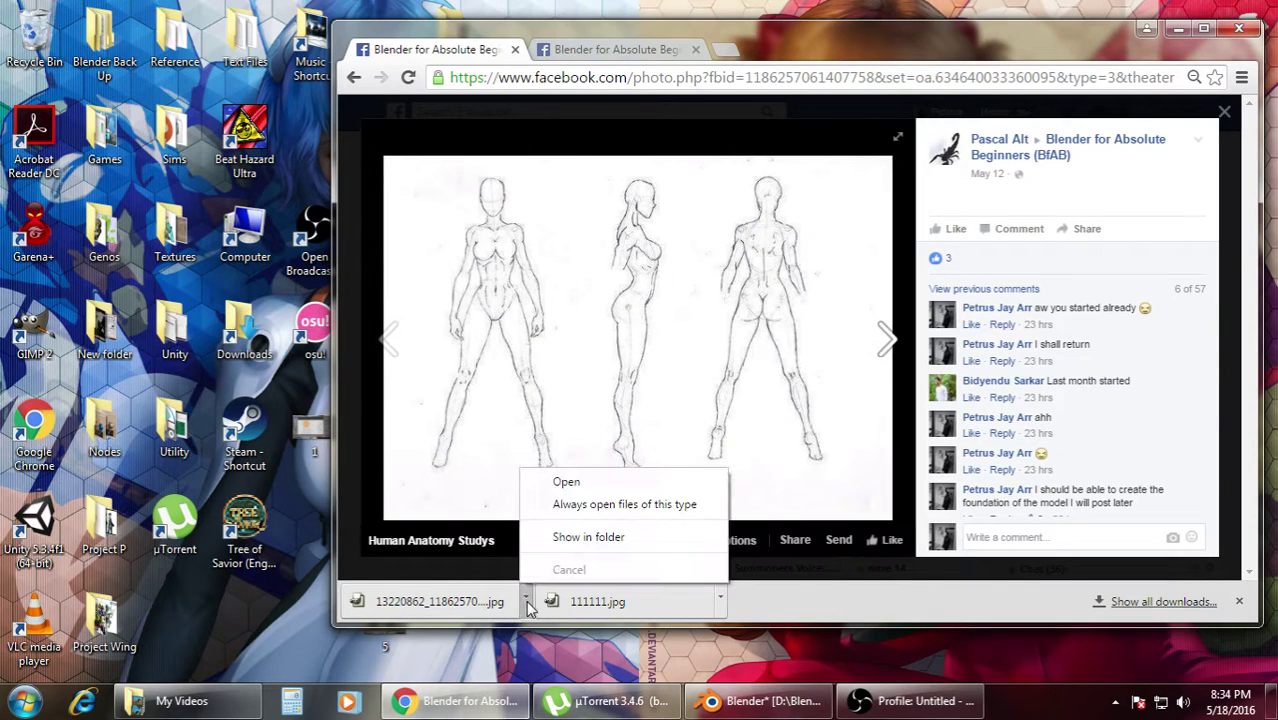
click(585, 540)
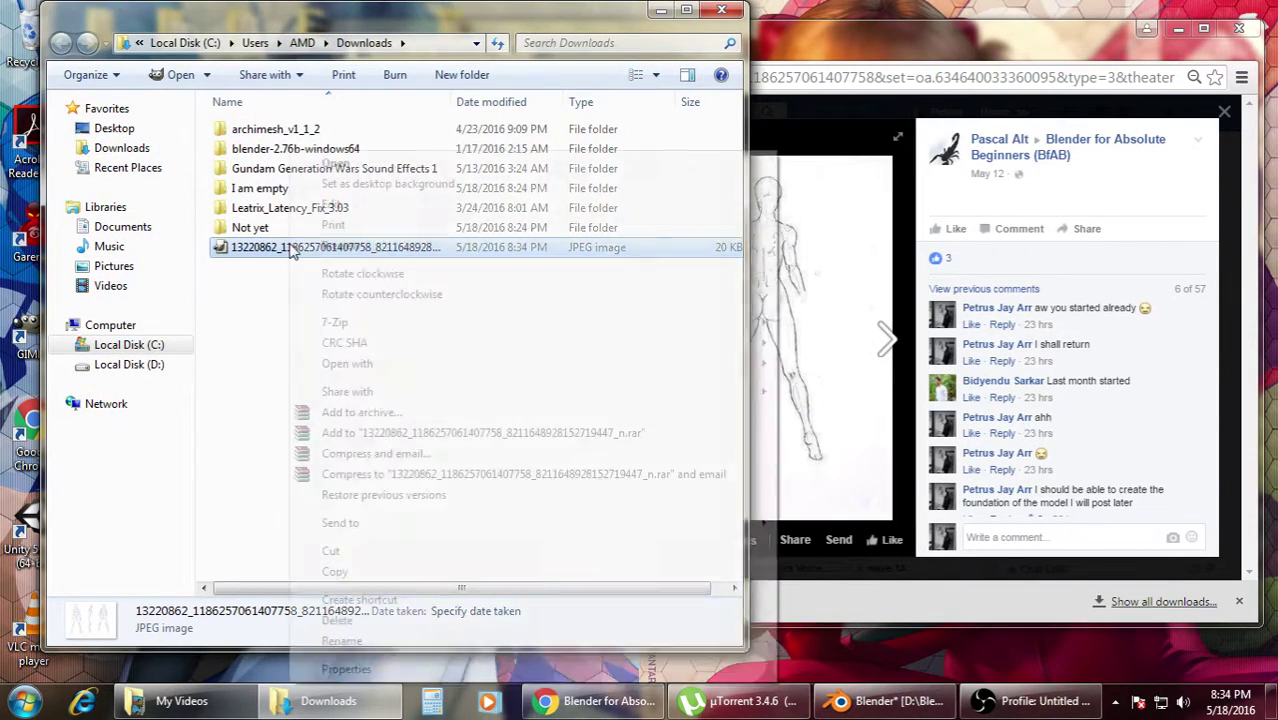
right_click(292, 250)
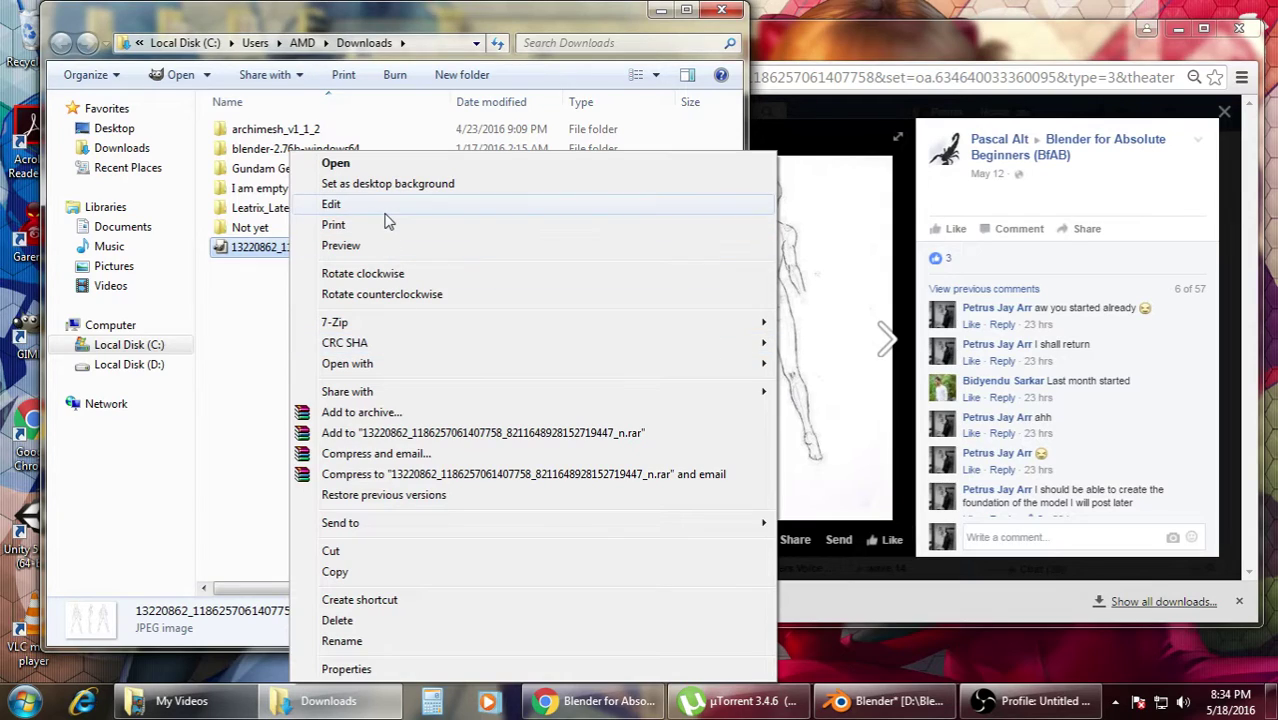
mouse_move(513, 370)
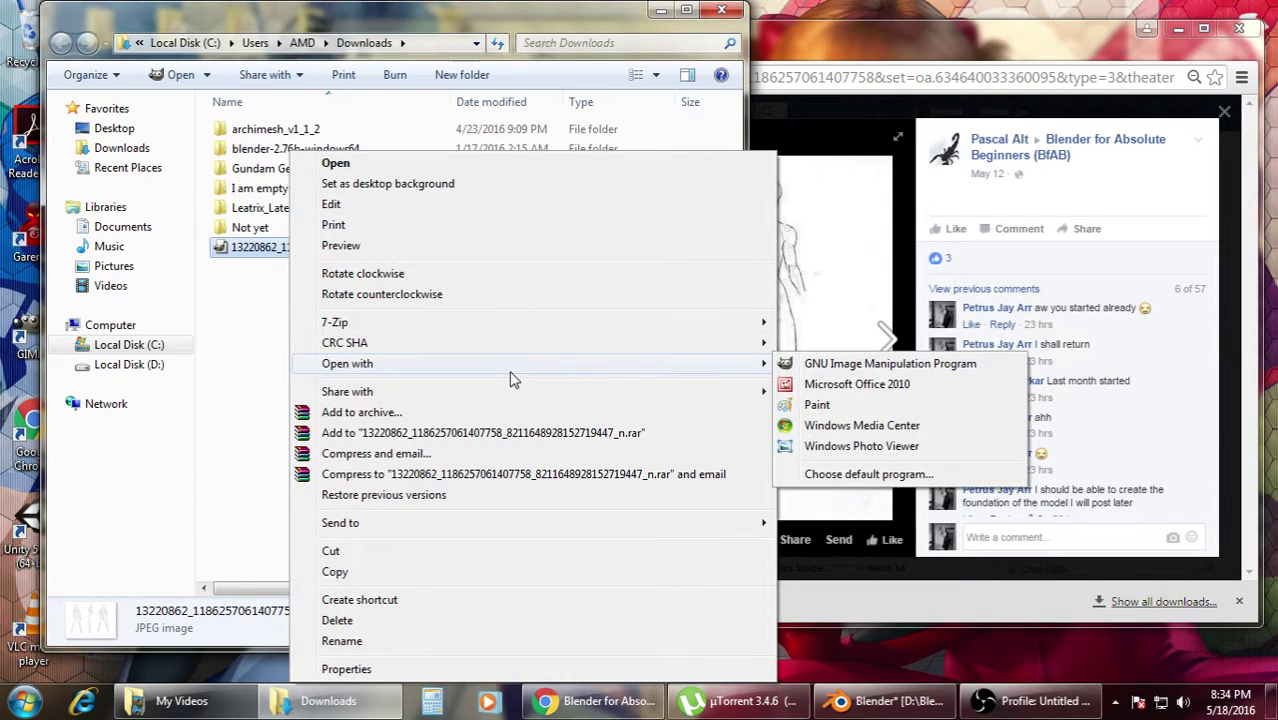
click(817, 404)
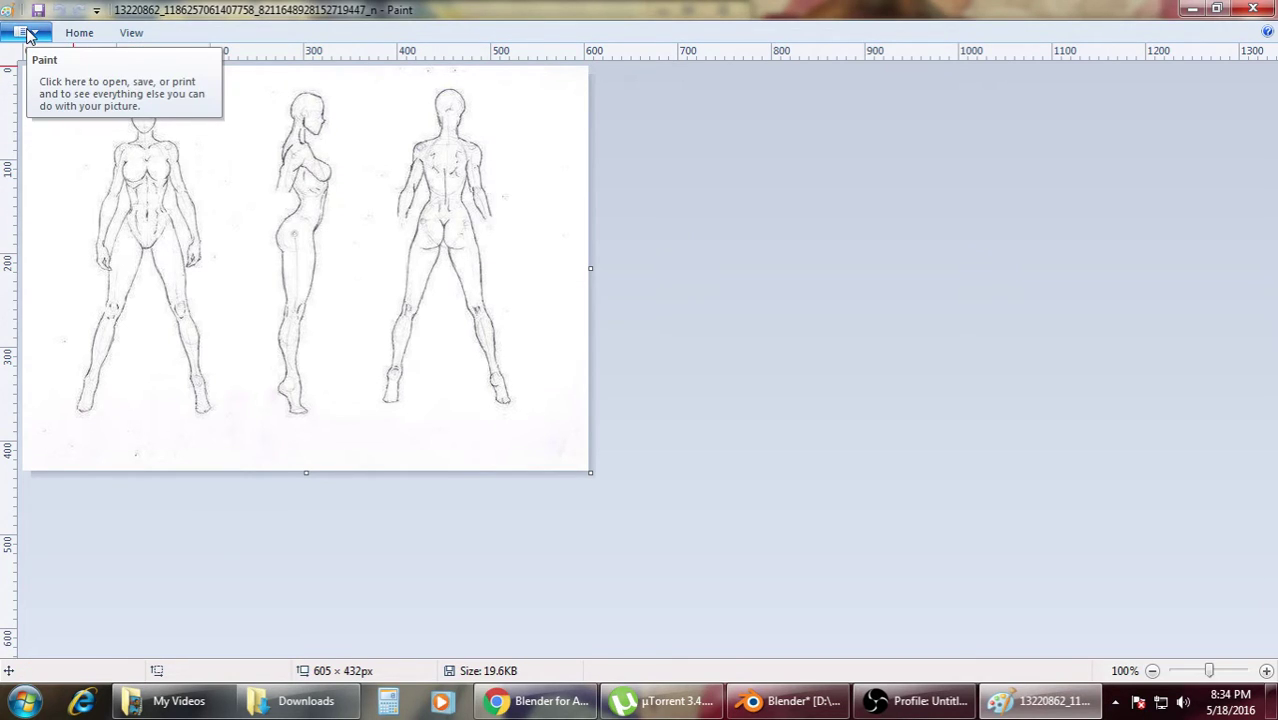
click(24, 33)
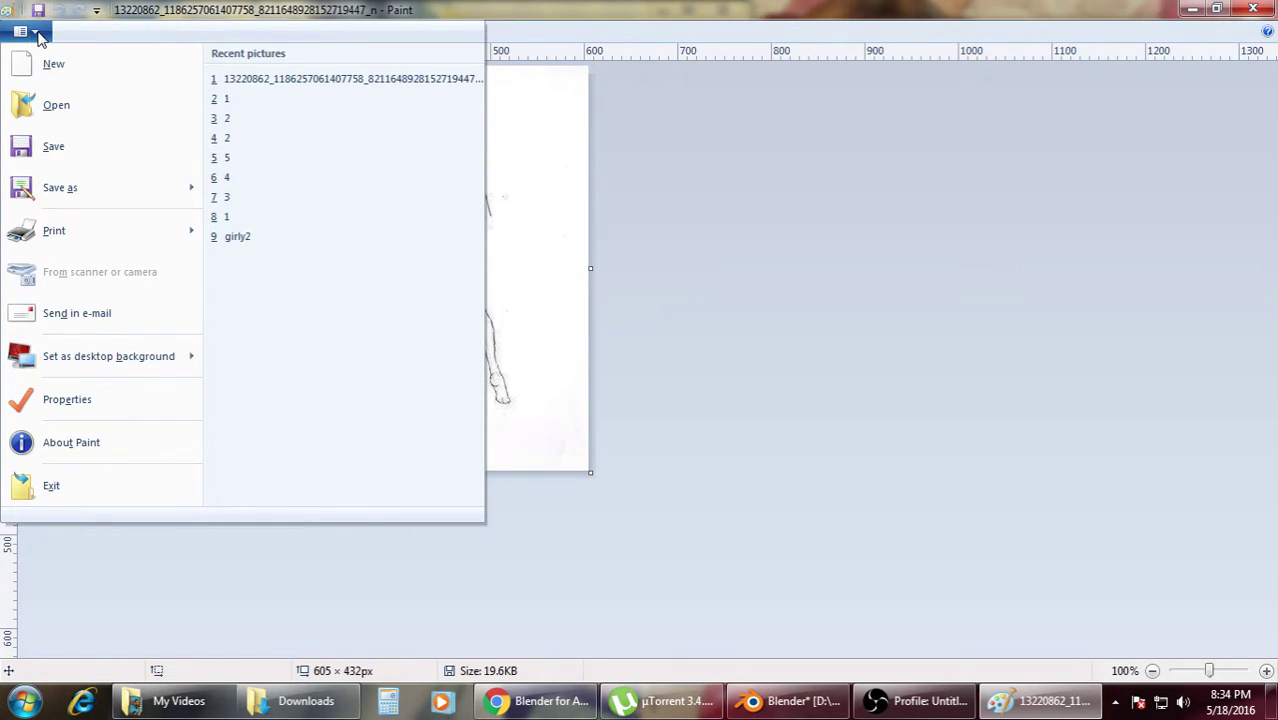
click(28, 35)
click(133, 33)
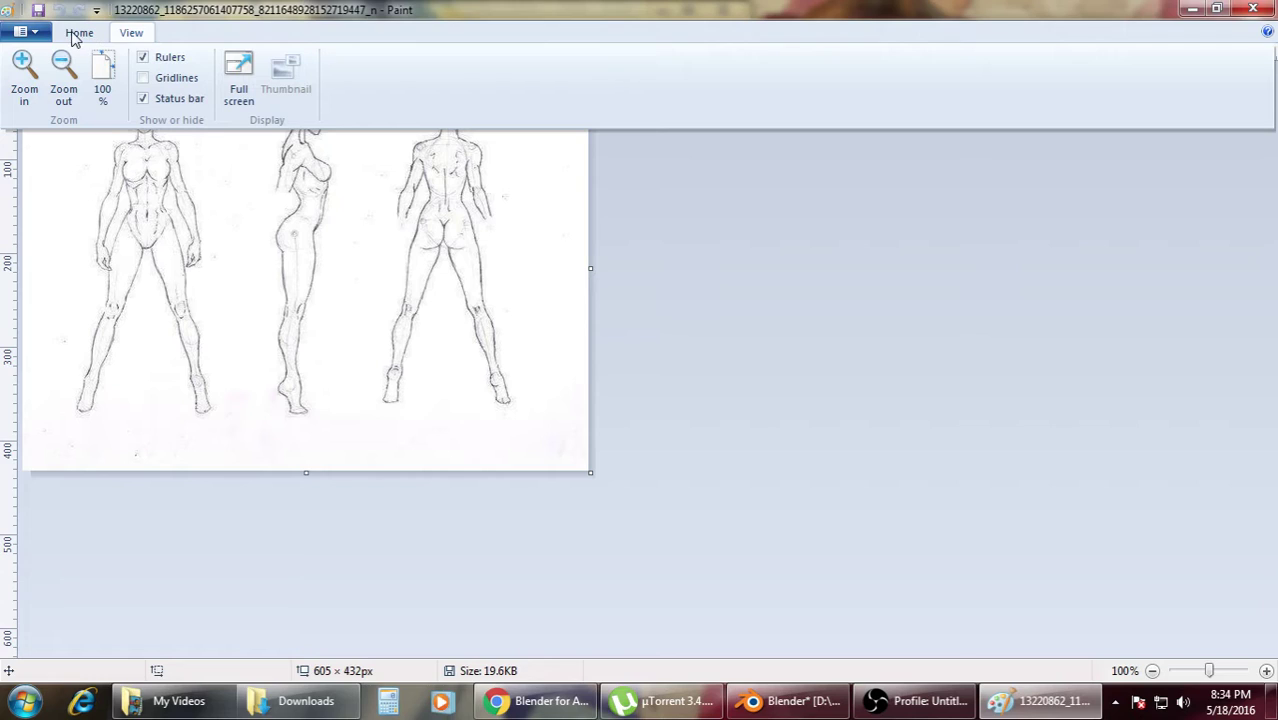
click(37, 34)
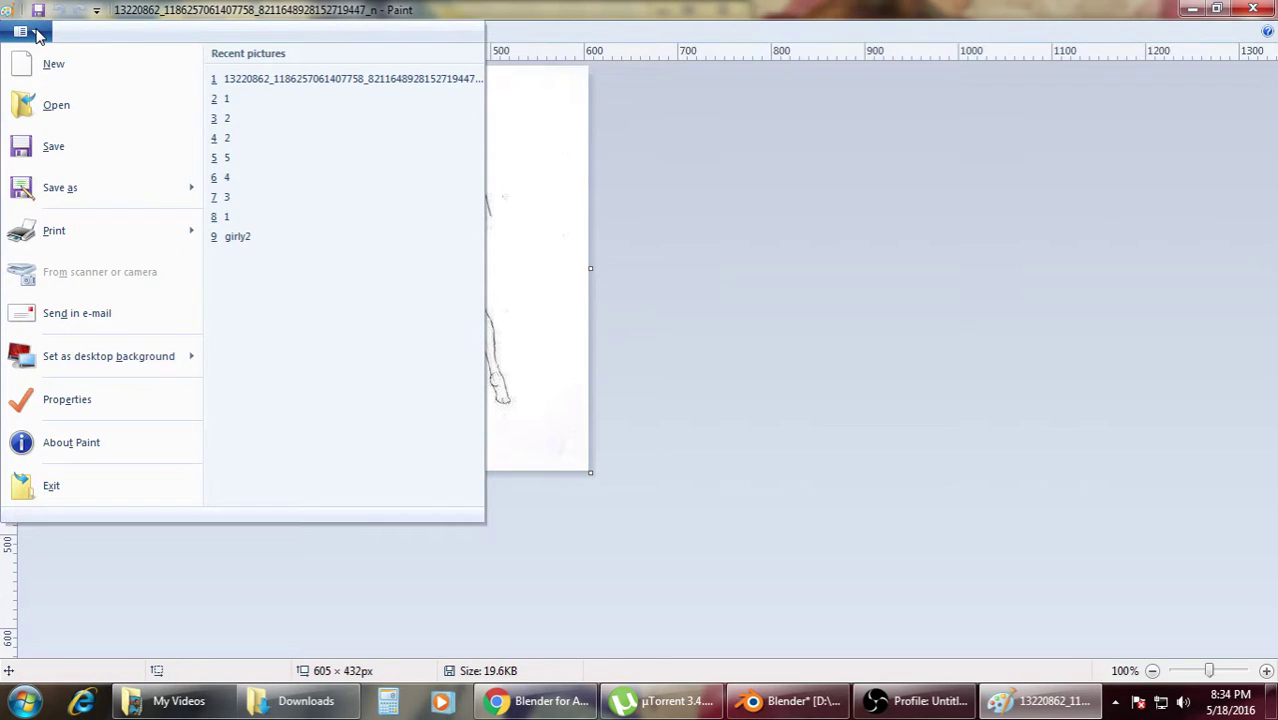
click(96, 11)
key(Escape)
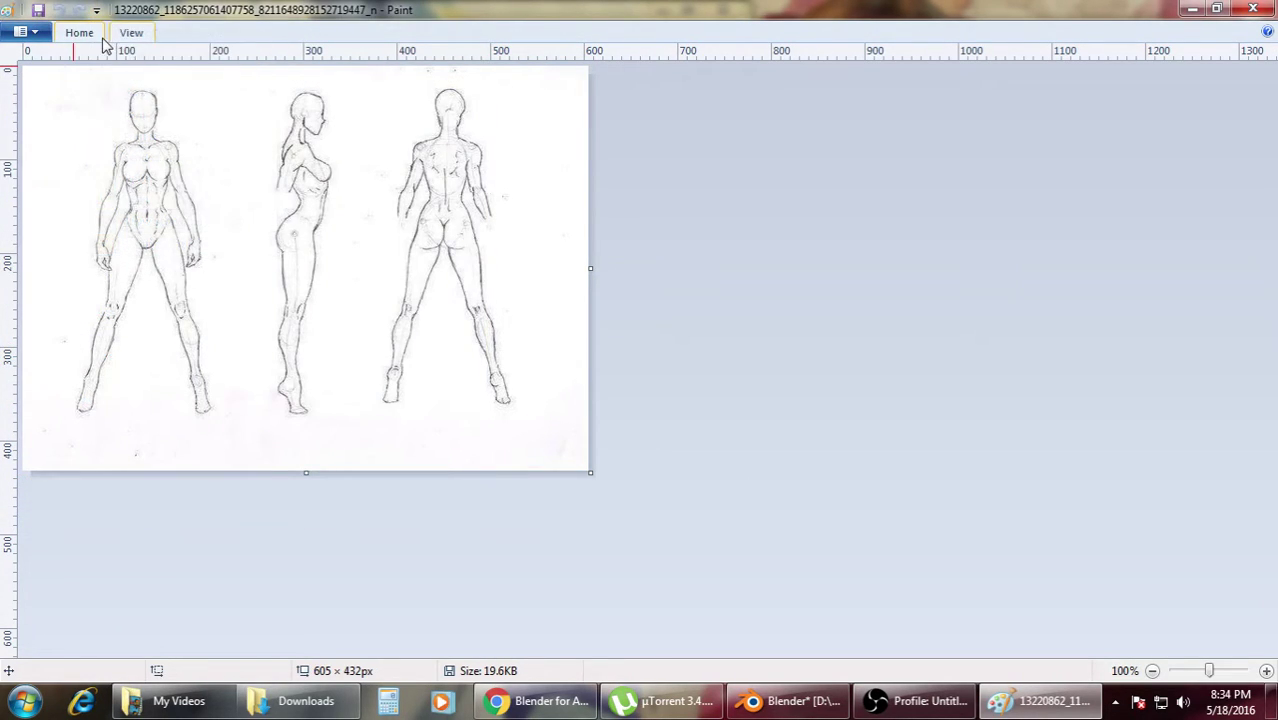
click(133, 33)
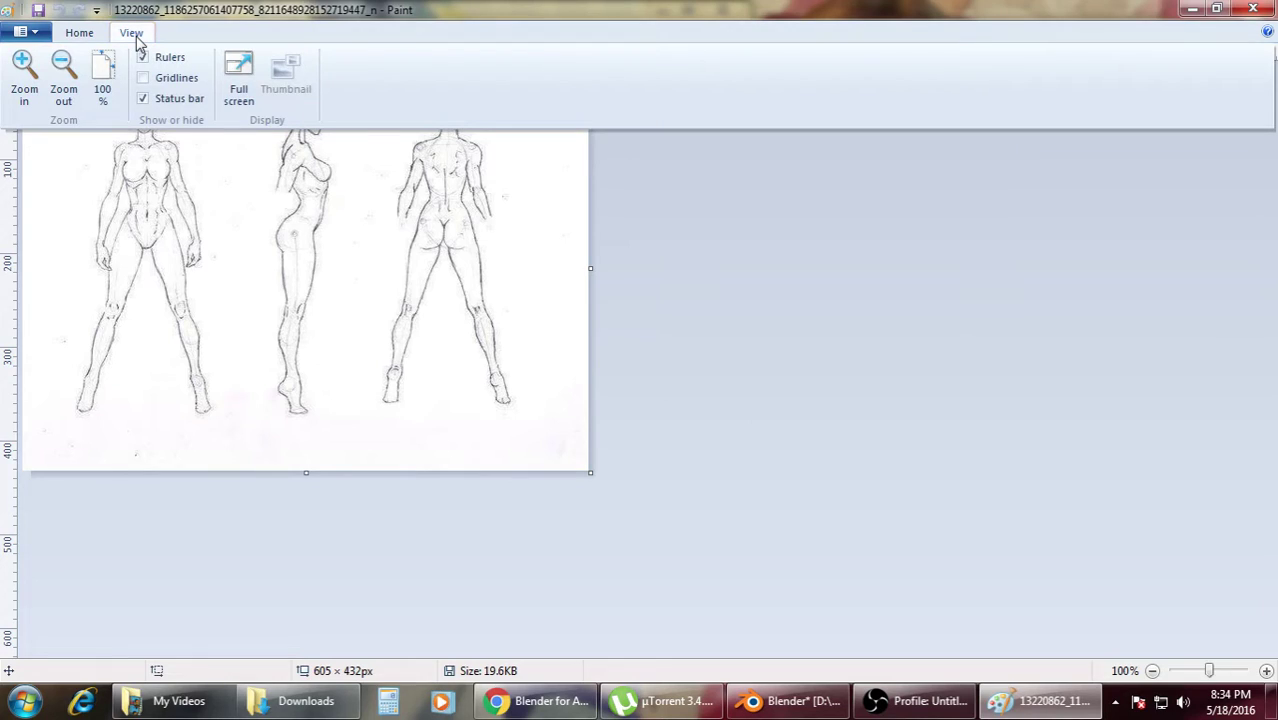
- Keep the Home ribbon expanded and flip the anatomy picture horizontally
double_click(79, 33)
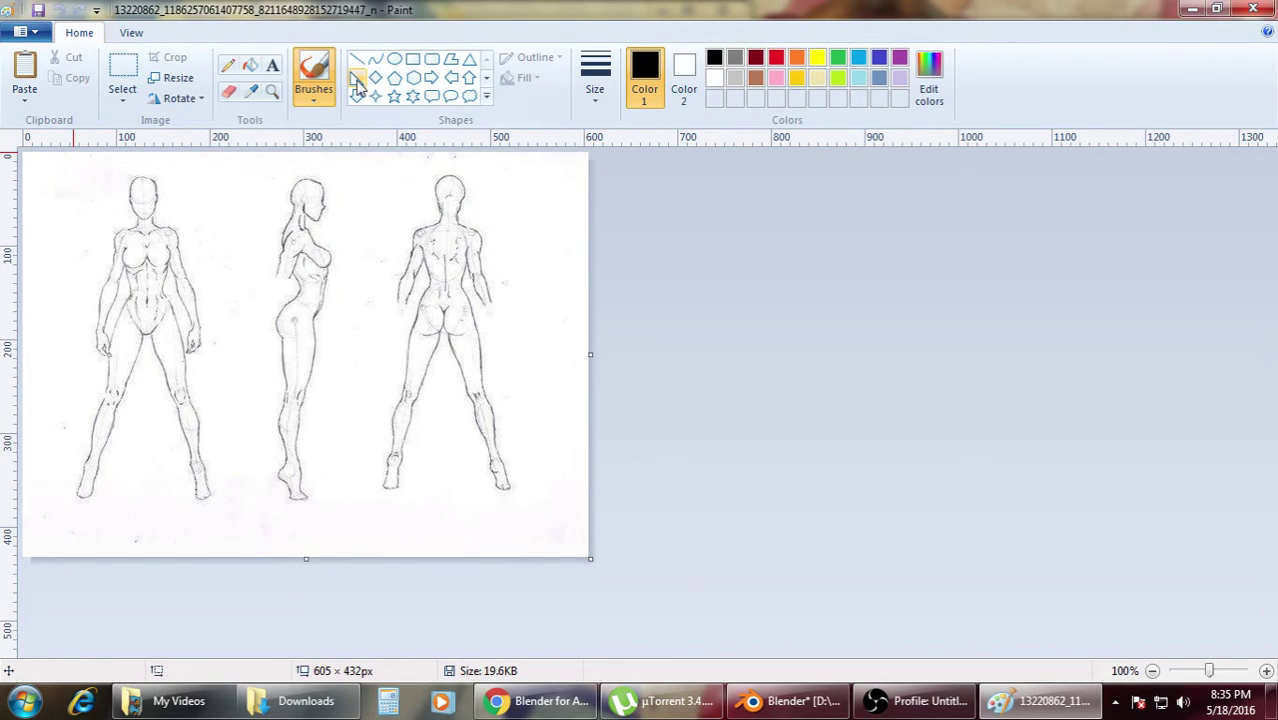
click(186, 100)
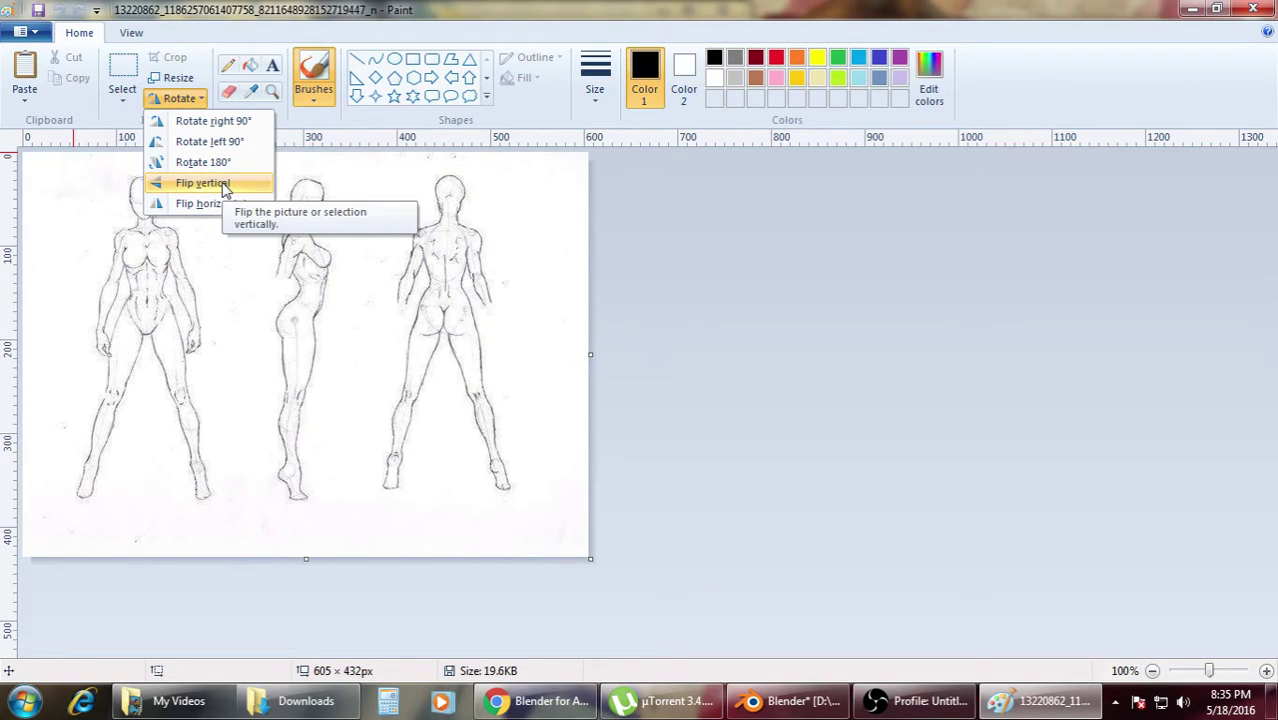
click(207, 204)
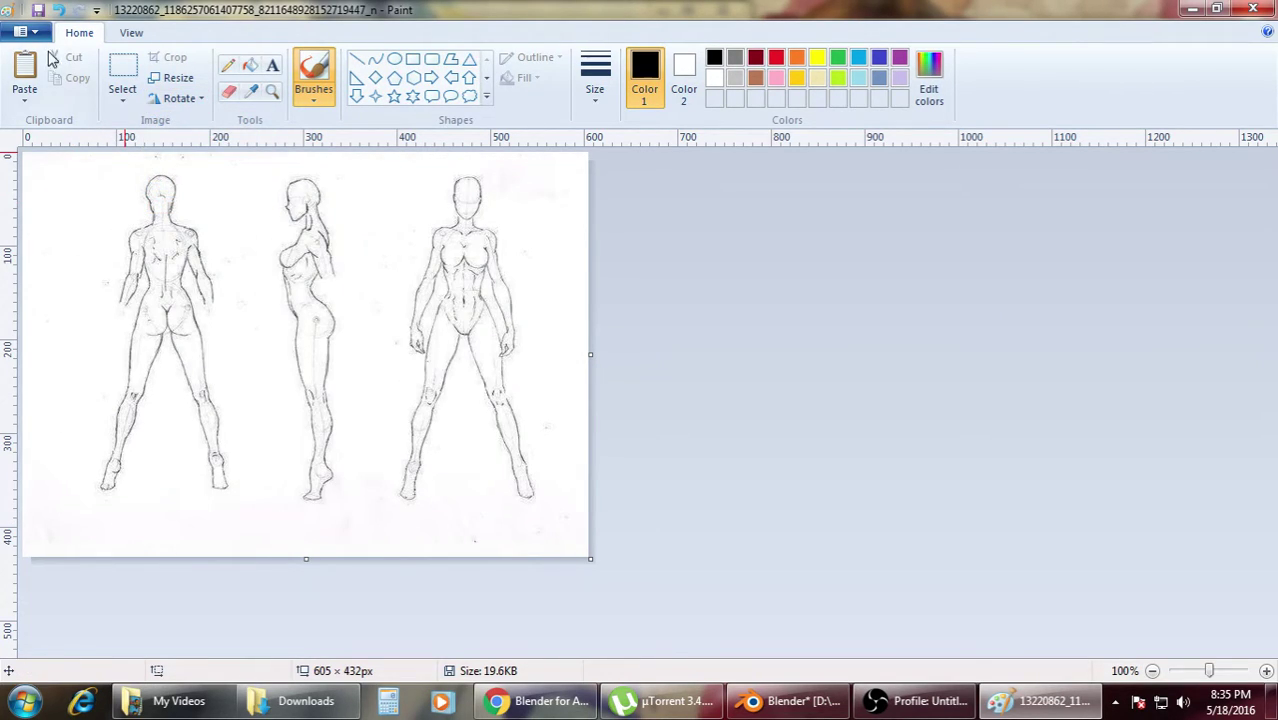
- Save the flipped picture as a JPEG named v2 in the Downloads folder and close Paint
click(33, 31)
mouse_move(80, 190)
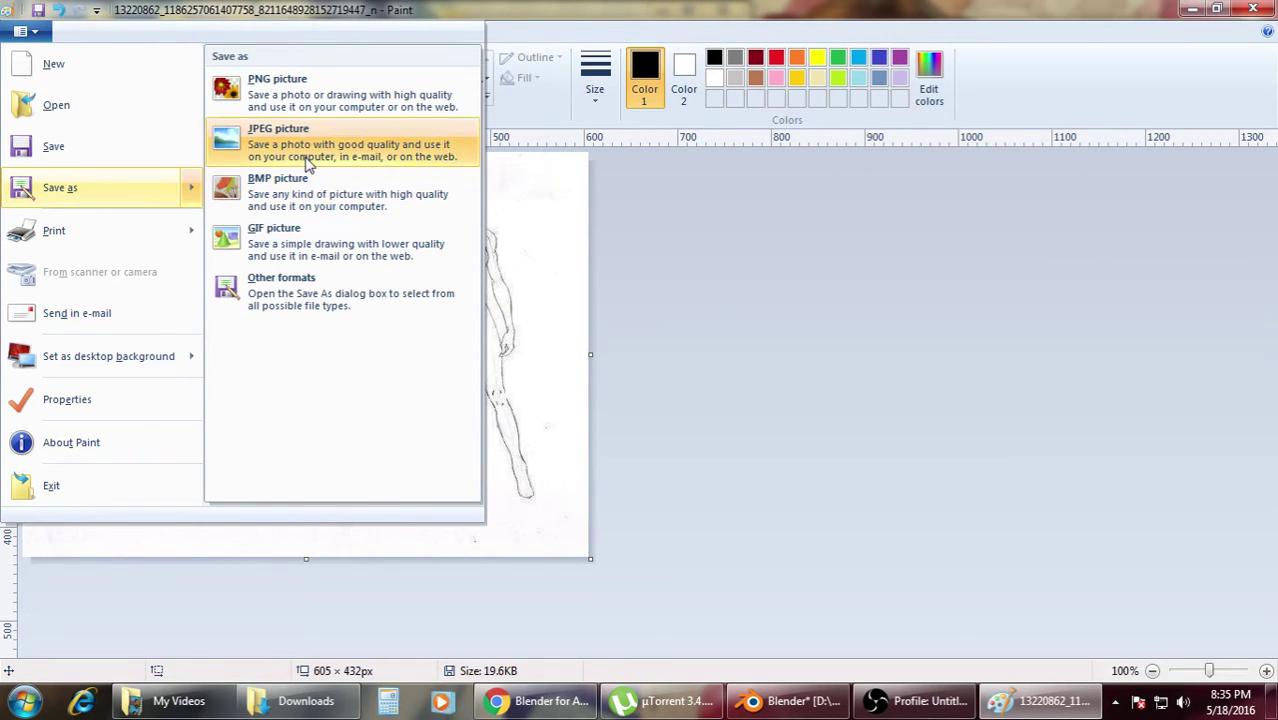
click(305, 160)
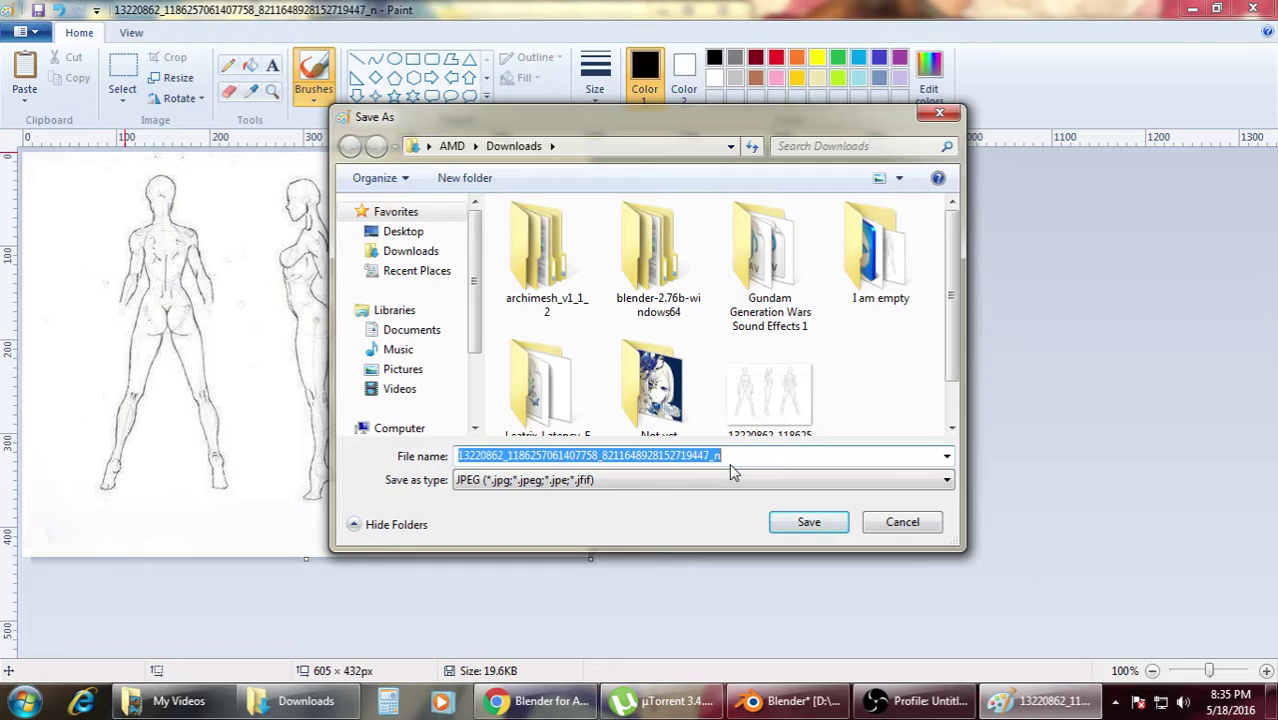
text(v2)
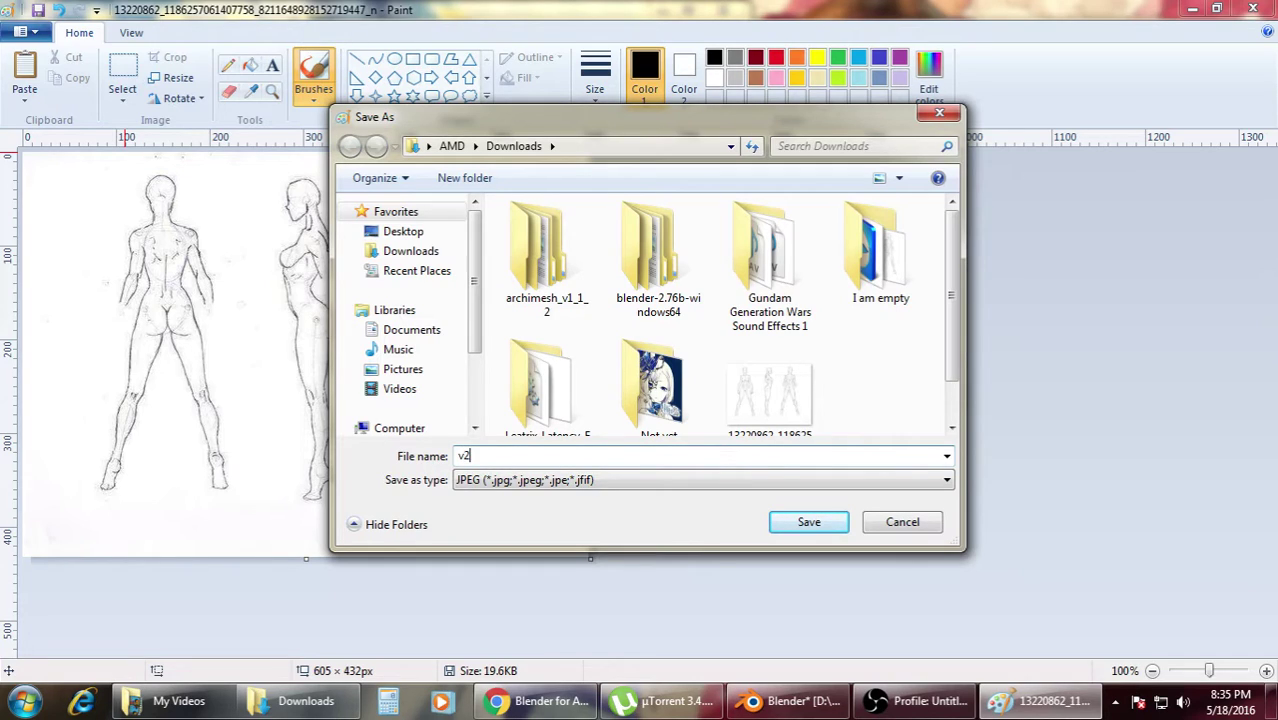
click(799, 532)
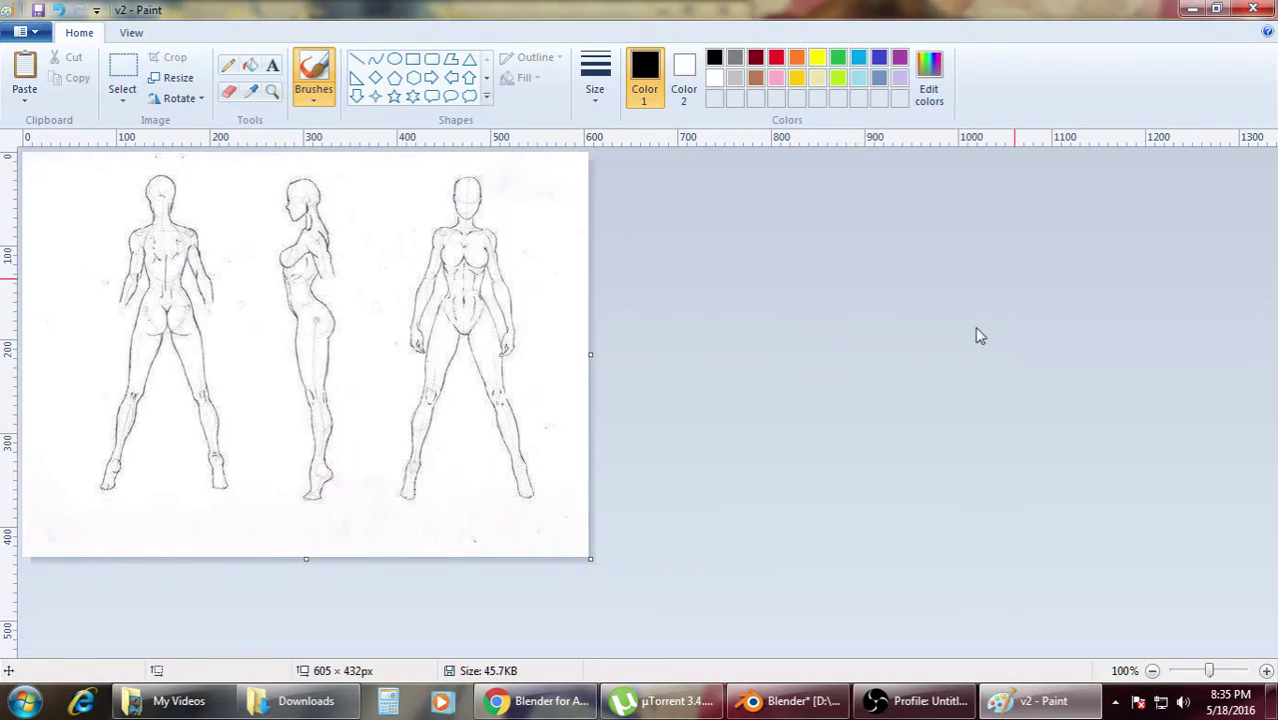
click(1256, 8)
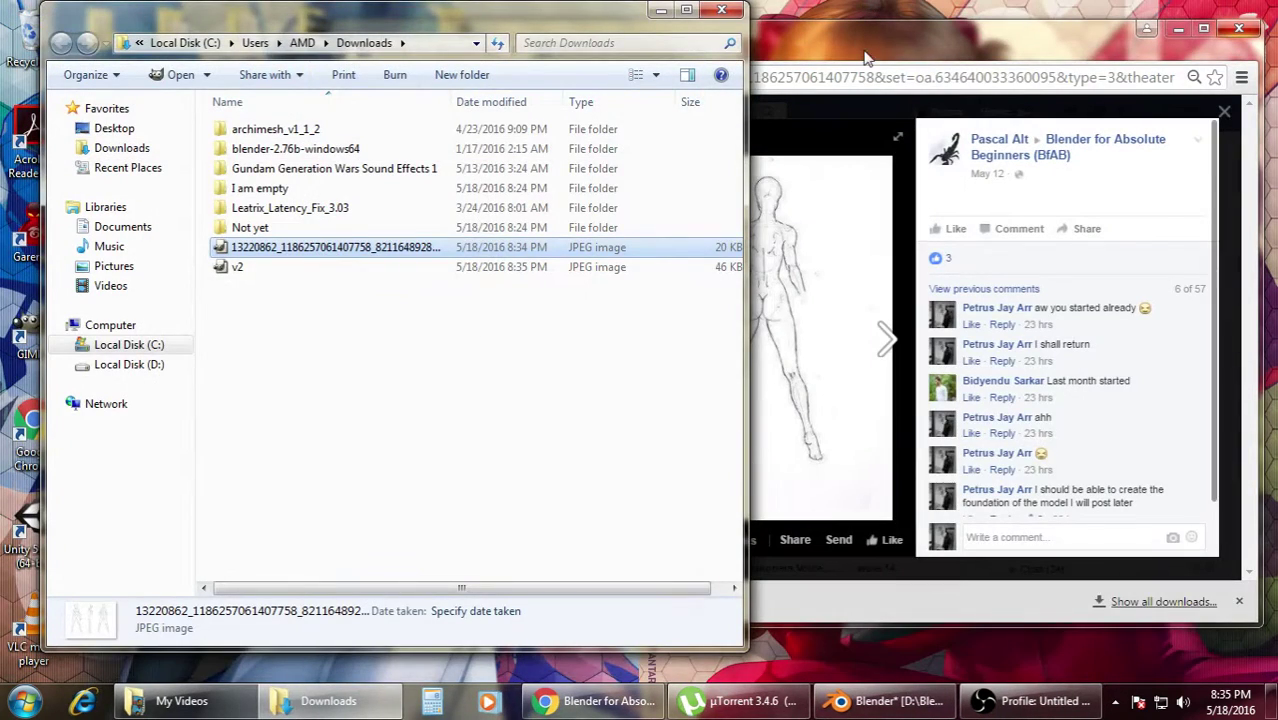
- Switch to Blender and show the 3D viewport's tool shelf and properties region
click(857, 705)
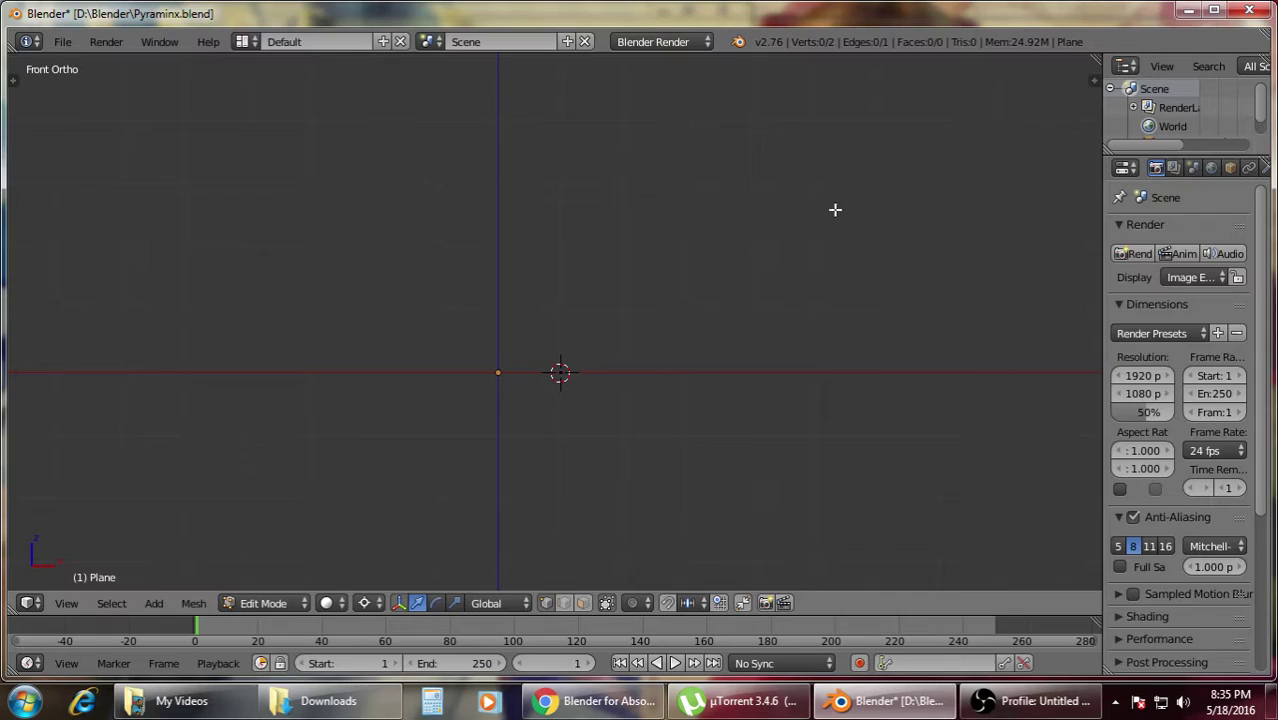
key(t)
key(n)
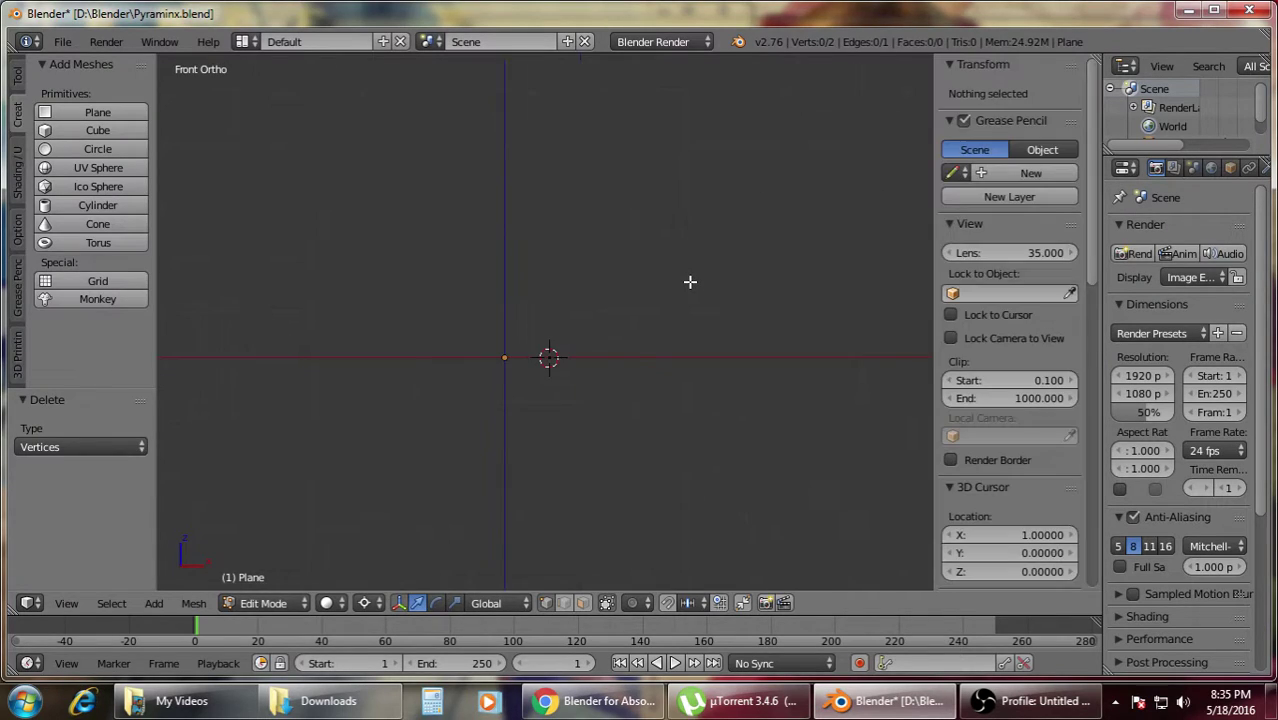
- Enable background images for the 3D viewport and add a new image slot
scroll(1009, 331, down, 12)
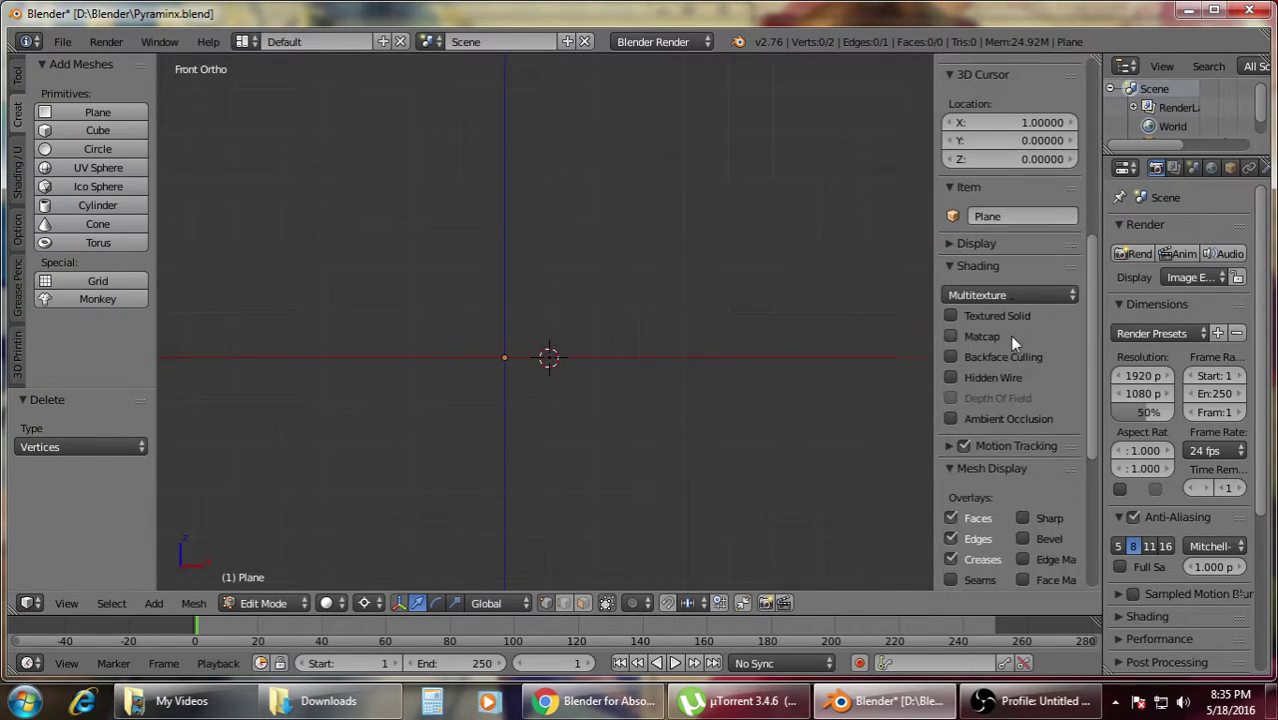
scroll(1011, 348, down, 4)
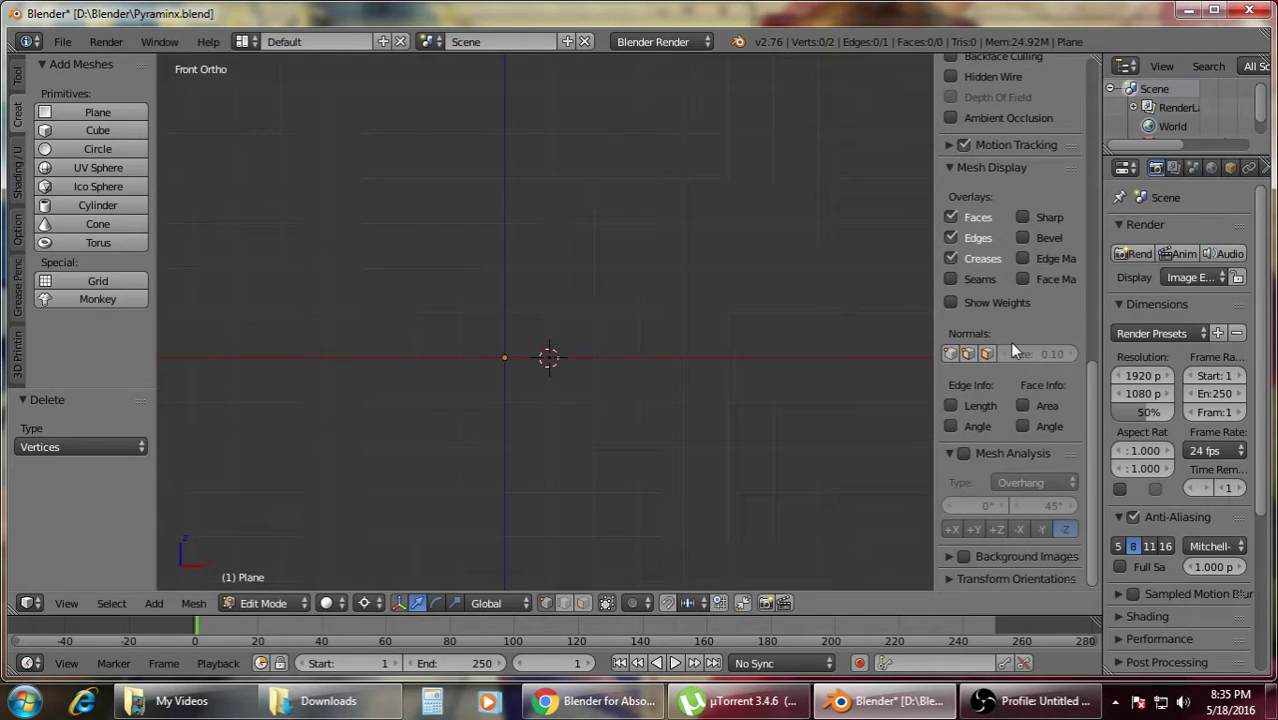
click(949, 556)
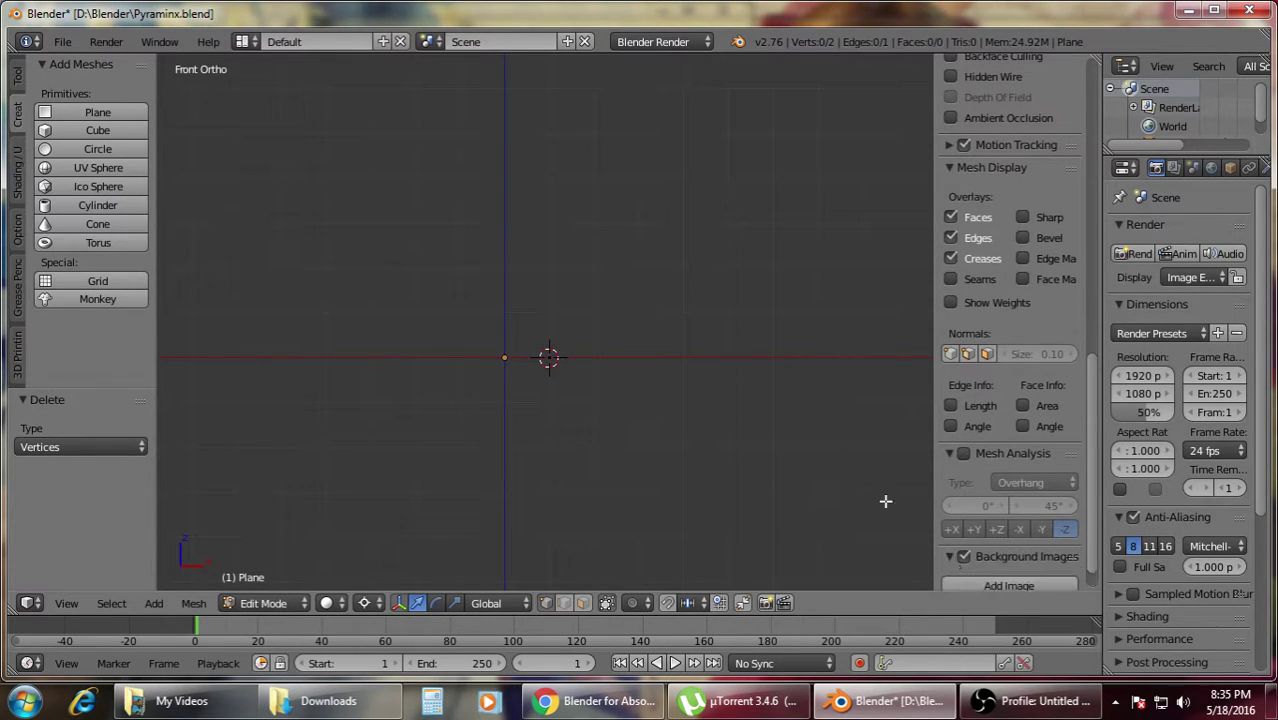
scroll(990, 428, down, 1)
click(1010, 556)
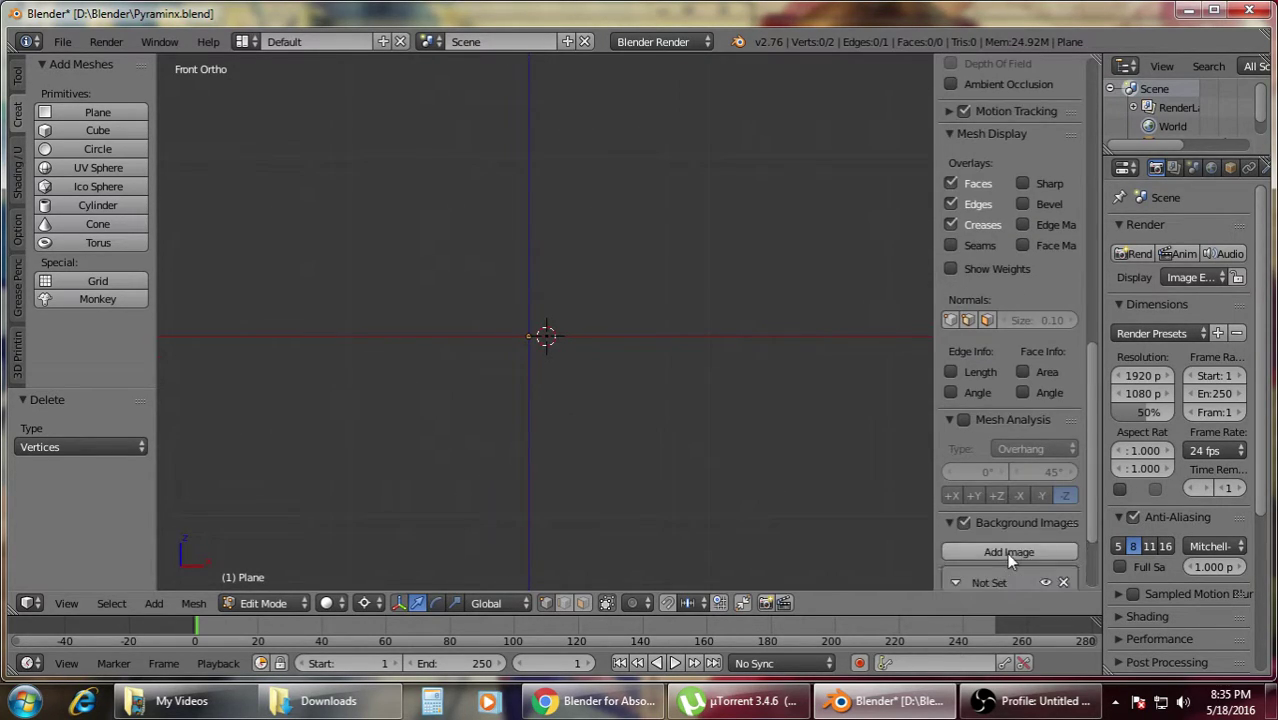
scroll(1008, 530, down, 3)
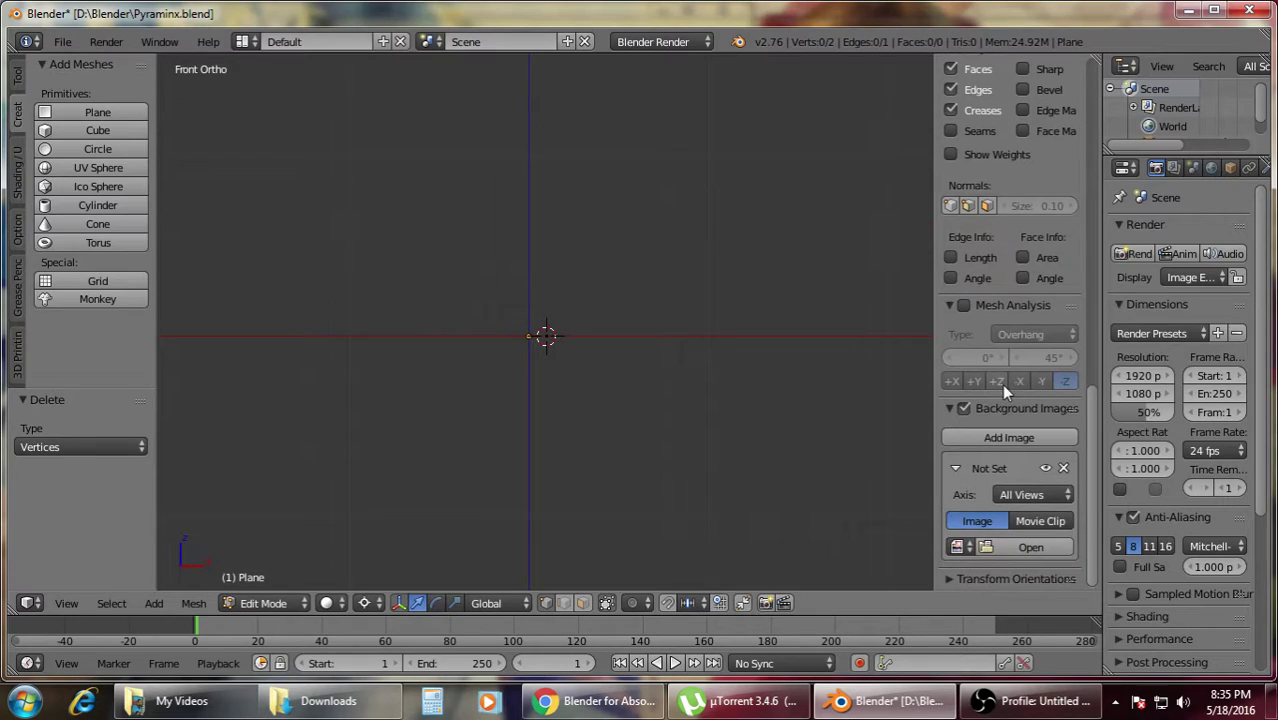
- Load the original anatomy JPEG whose name starts with 13220862 from the user's Downloads folder into the background image slot
click(1008, 548)
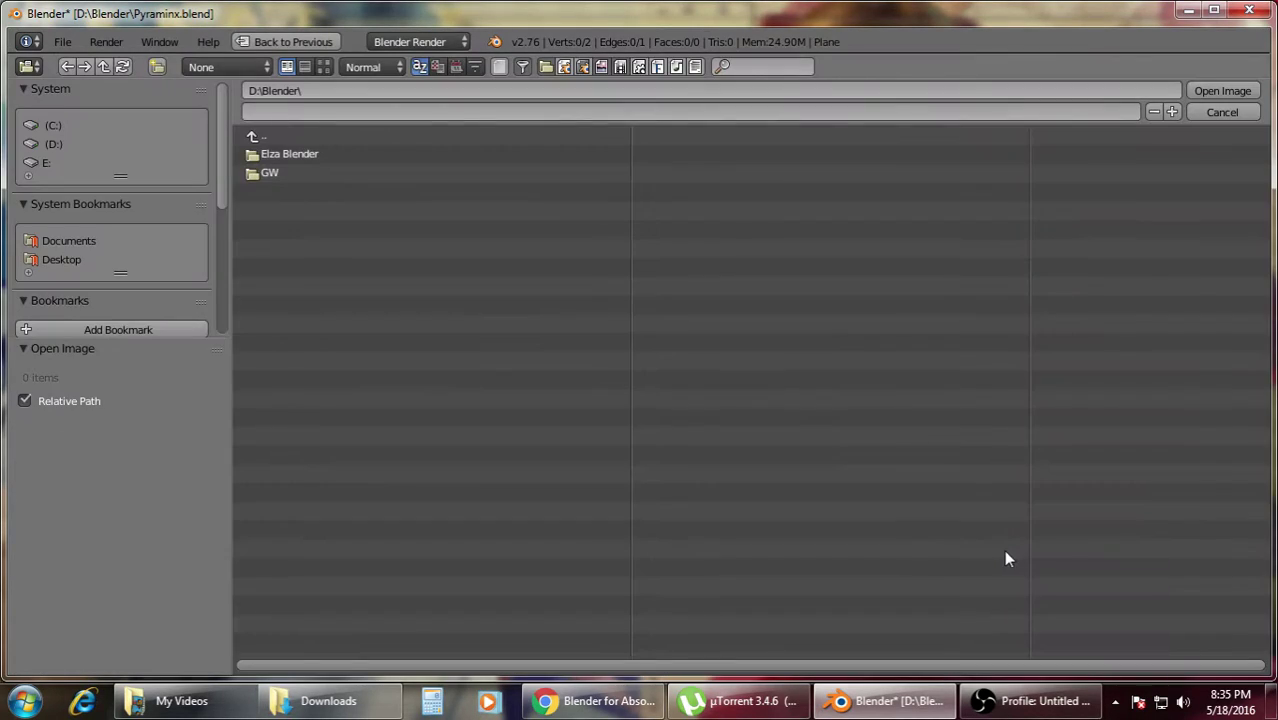
click(57, 260)
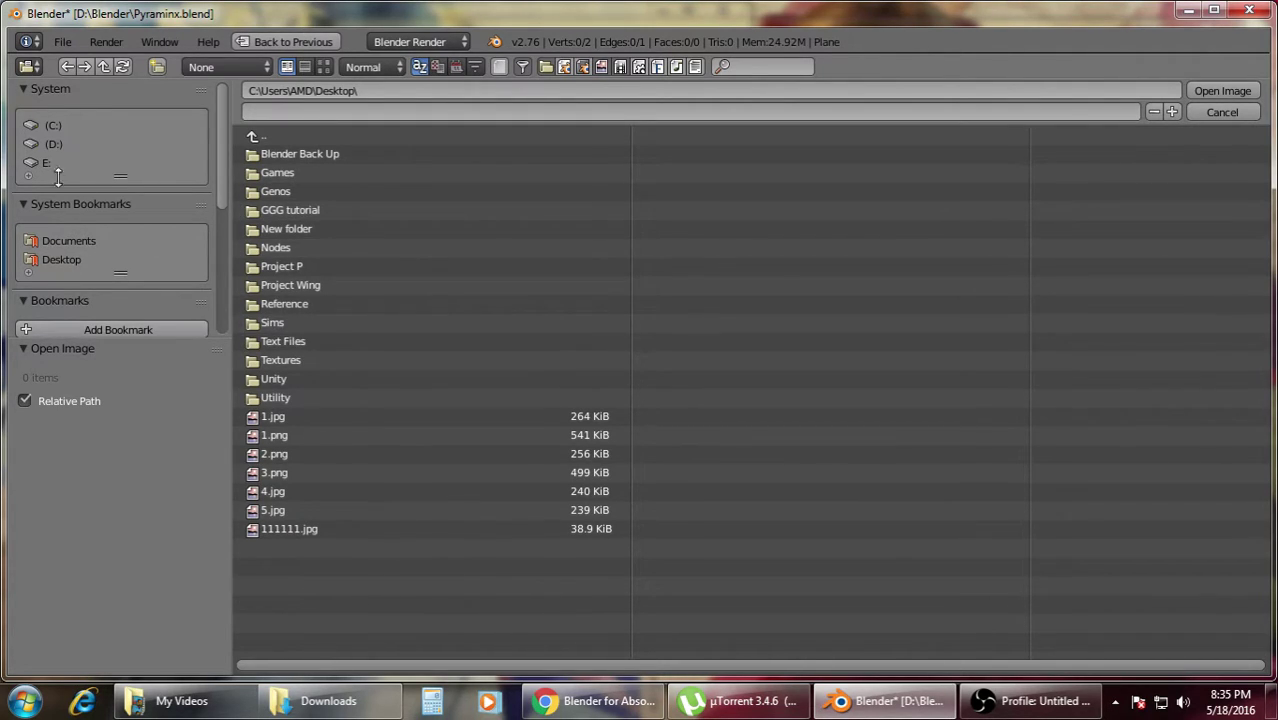
click(52, 125)
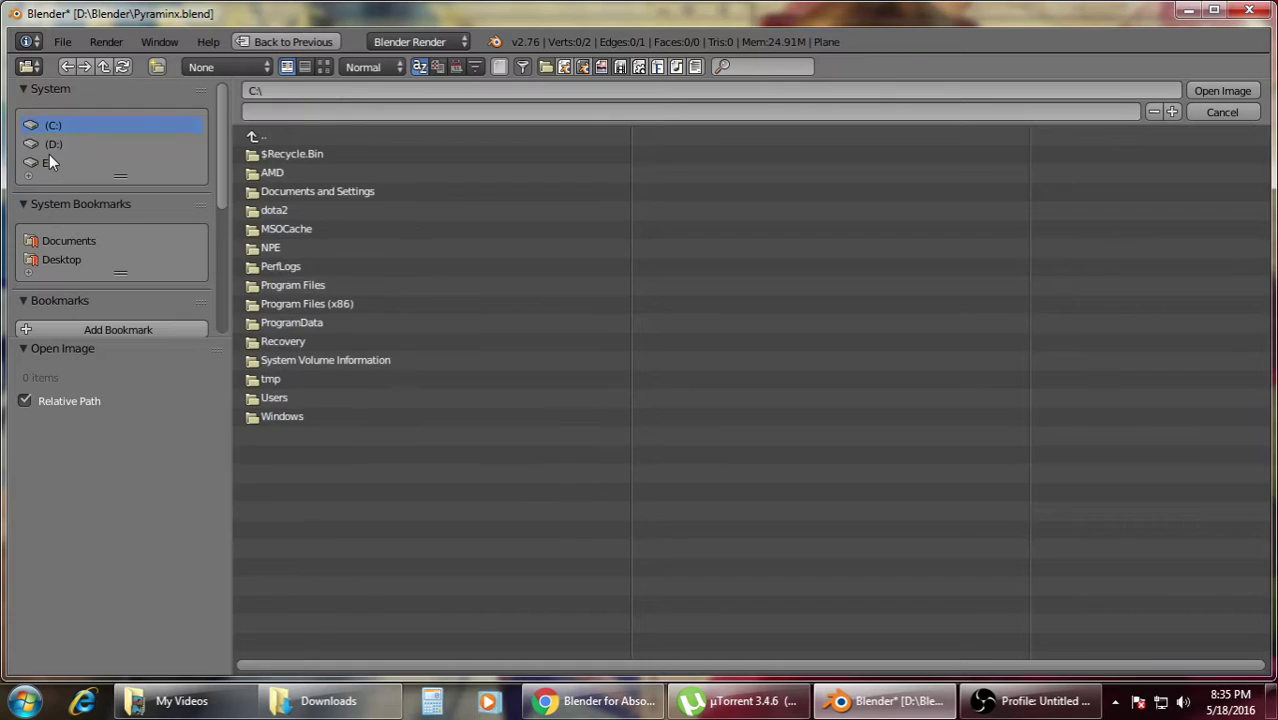
click(278, 400)
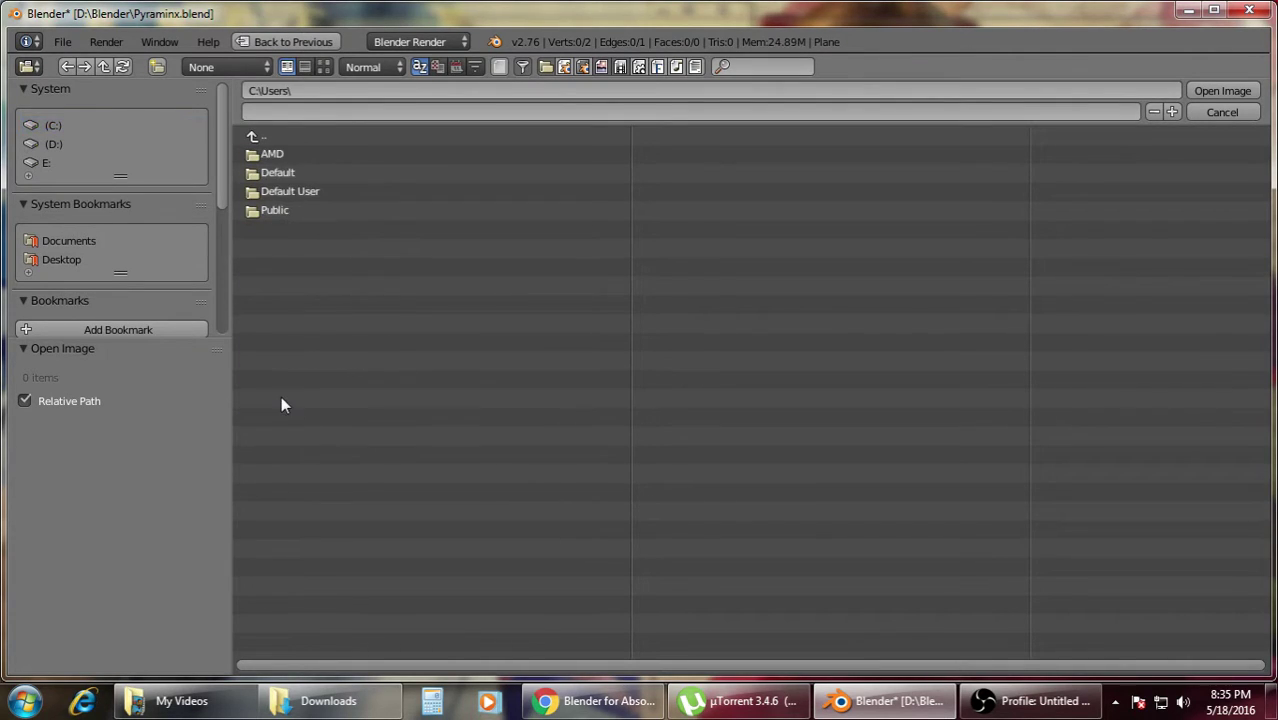
click(293, 156)
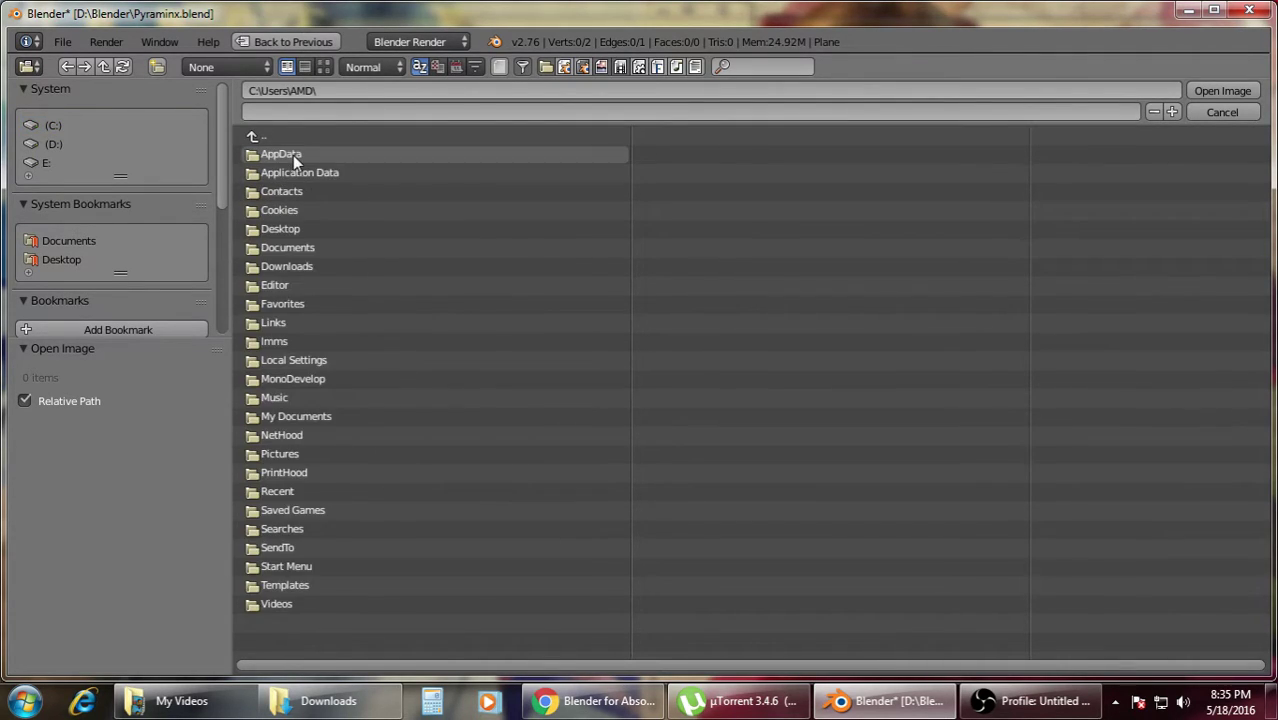
click(314, 262)
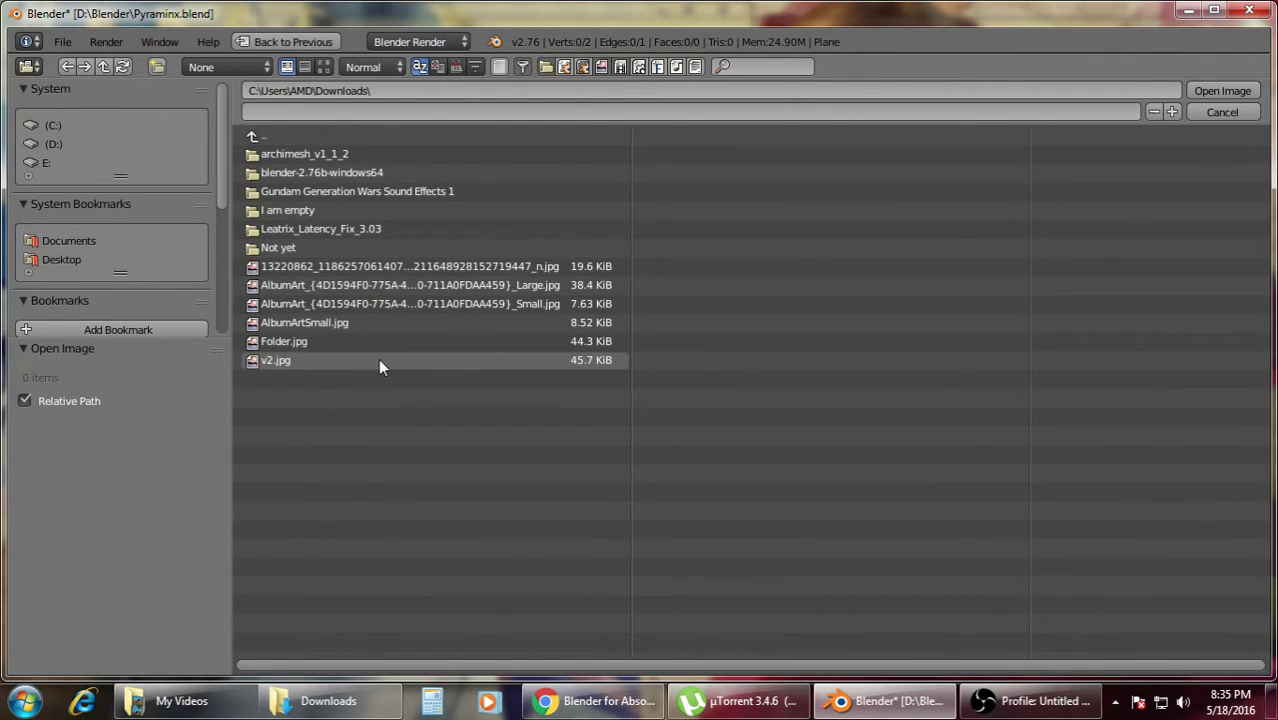
double_click(545, 268)
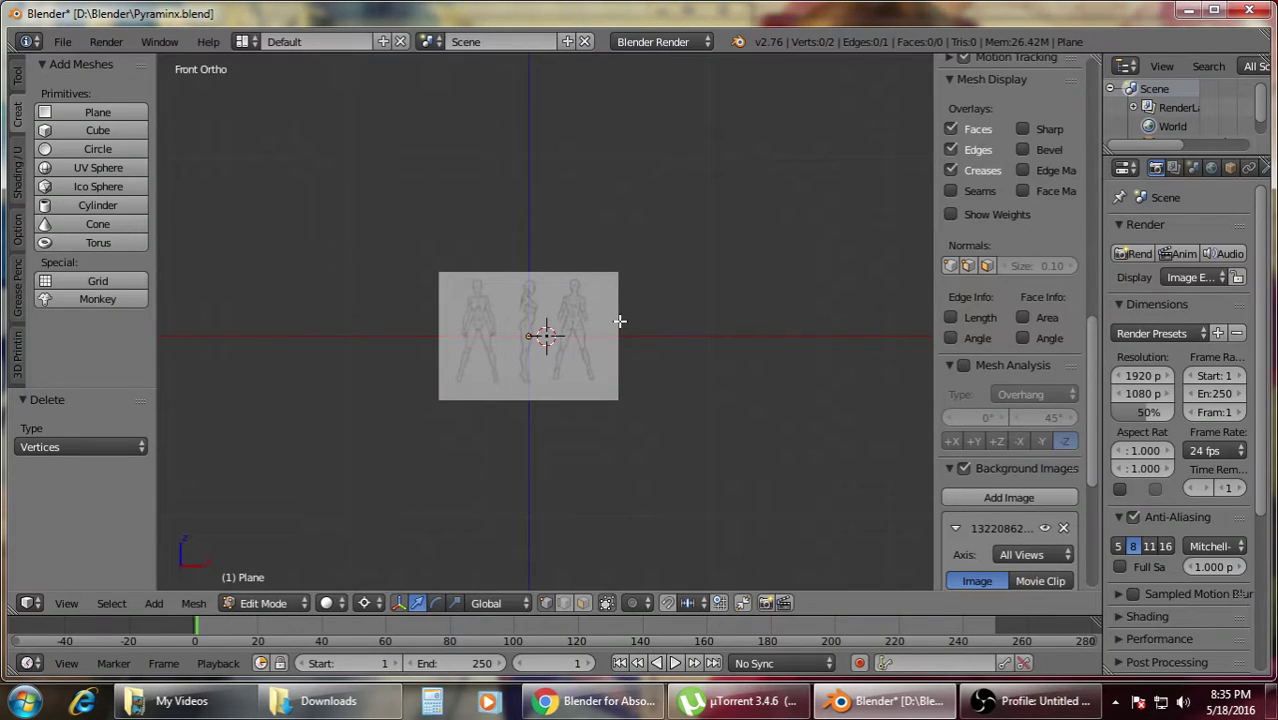
- Examine the loaded anatomy reference up close in the orthographic front view
key(KP_5)
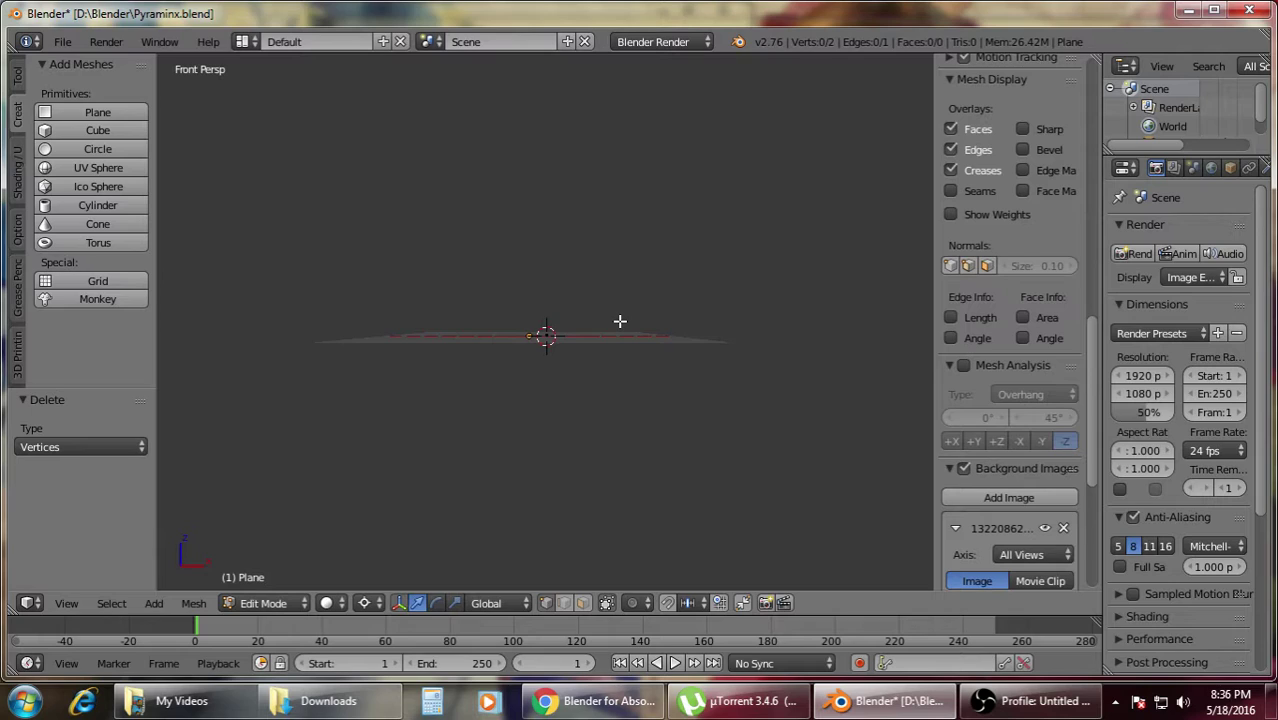
scroll(620, 321, up, 6)
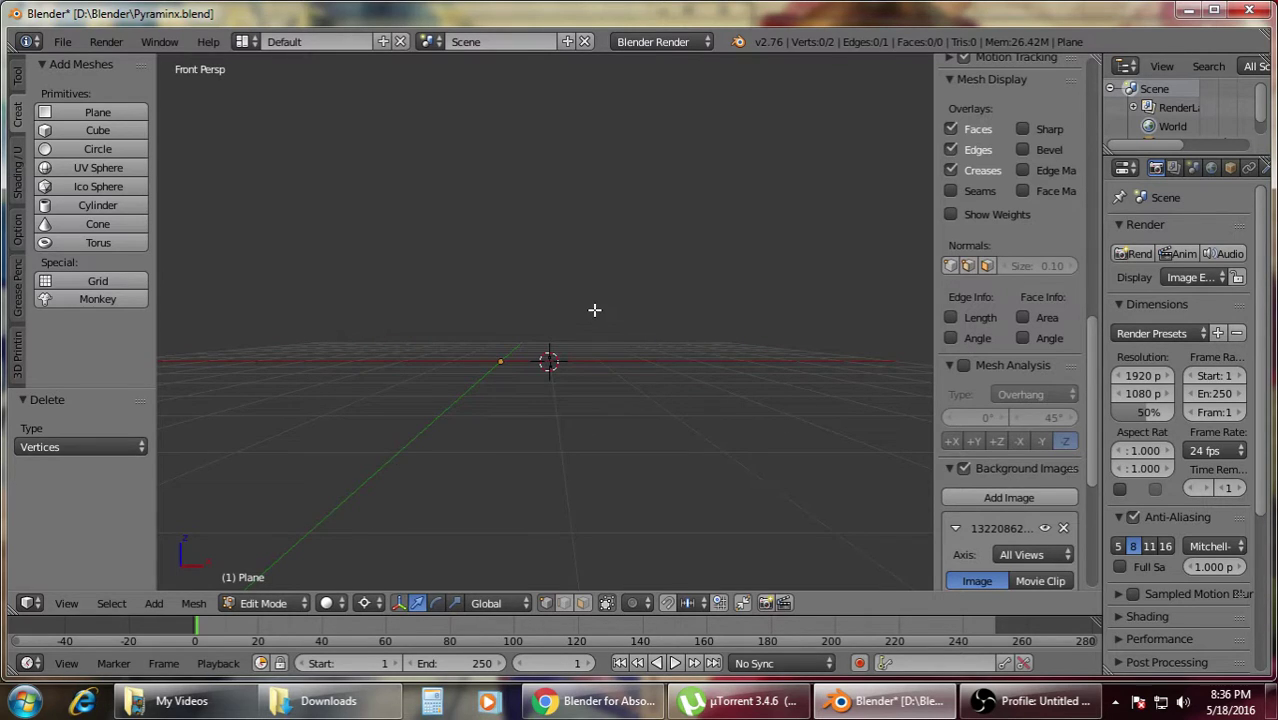
key(KP_5)
scroll(594, 310, up, 5)
scroll(594, 310, down, 4)
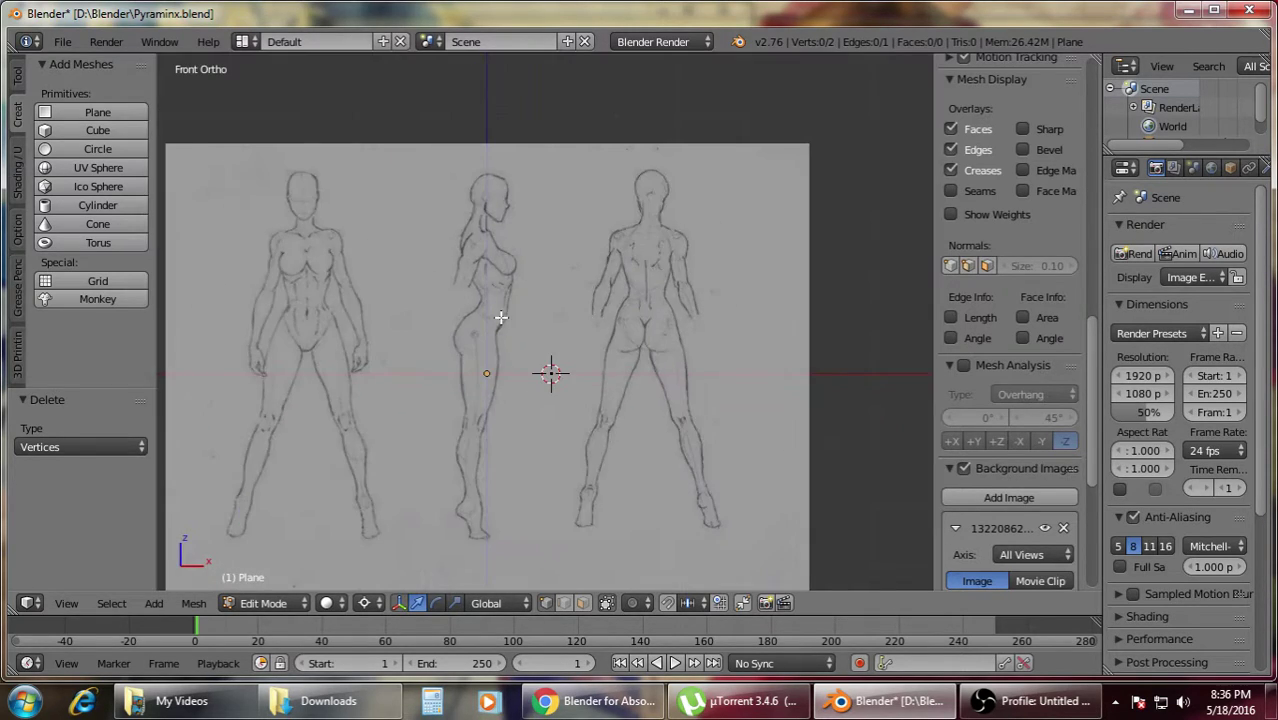
shift+middle_drag(499, 317, 625, 302)
scroll(625, 302, up, 3)
scroll(626, 300, down, 2)
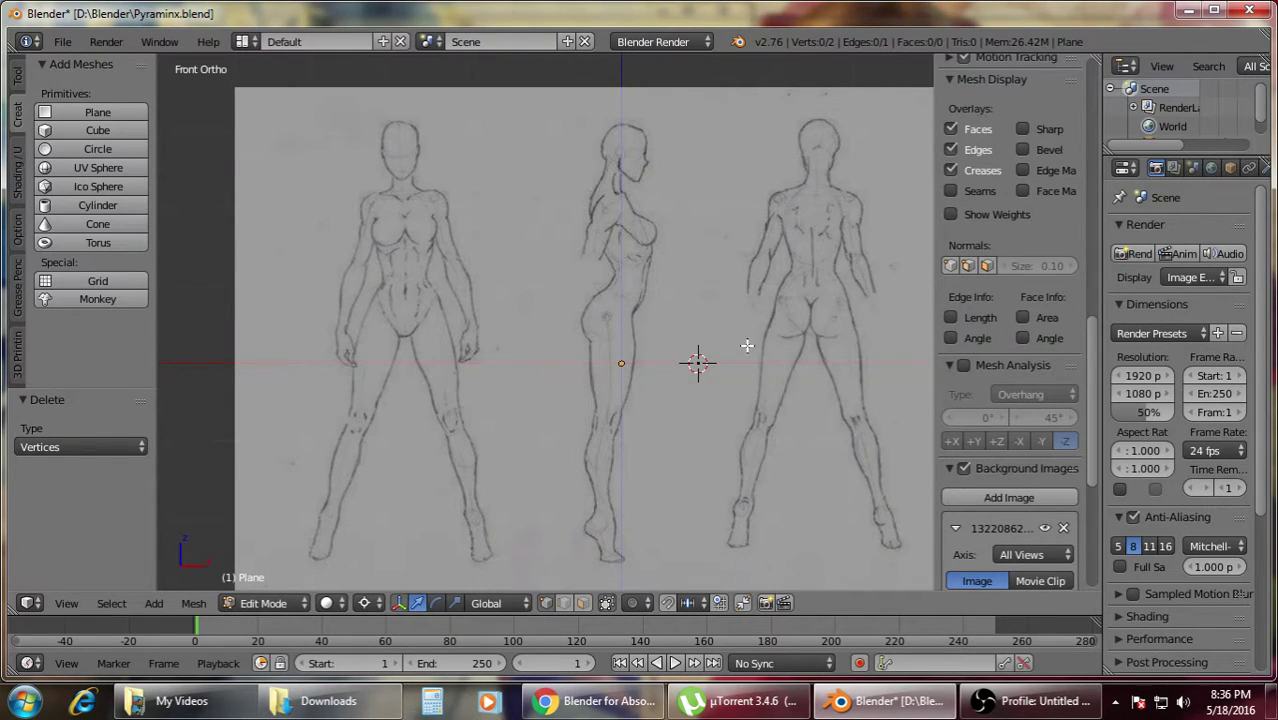
- Offset the original background picture by 2.80 horizontally and -1.30 vertically, centring its front-facing figure on the vertical axis
scroll(1030, 482, down, 5)
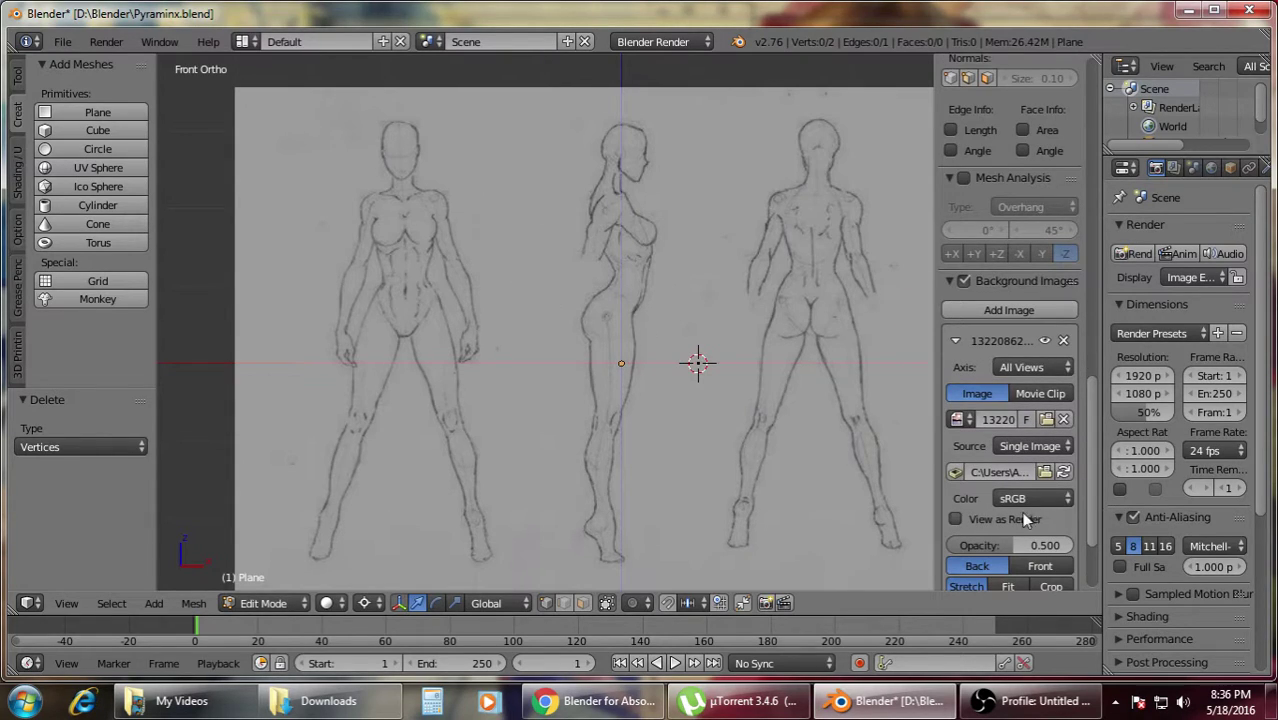
scroll(1040, 507, down, 3)
mouse_move(1003, 507)
mouse_down()
mouse_move(1068, 502)
mouse_move(1052, 502)
mouse_up()
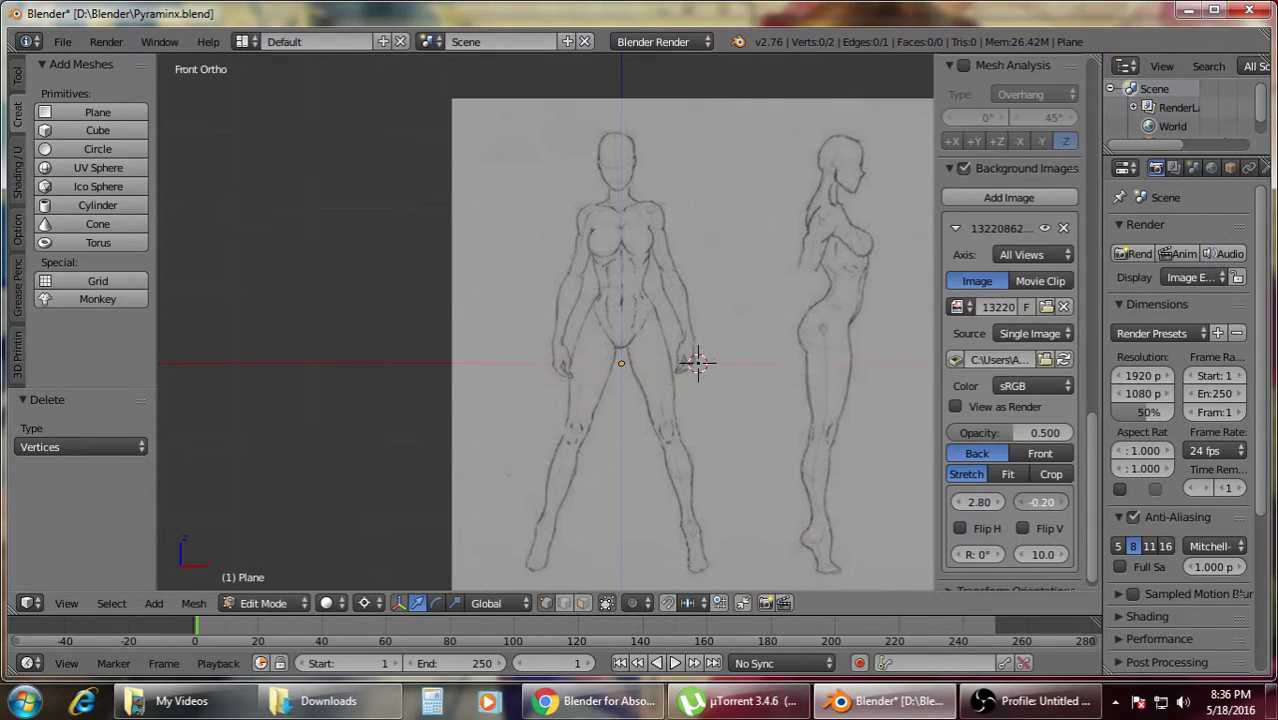
click(1020, 502)
click(1020, 502)
click(1020, 502)
click(1020, 502)
click(1020, 502)
click(1020, 502)
click(1020, 502)
click(1020, 502)
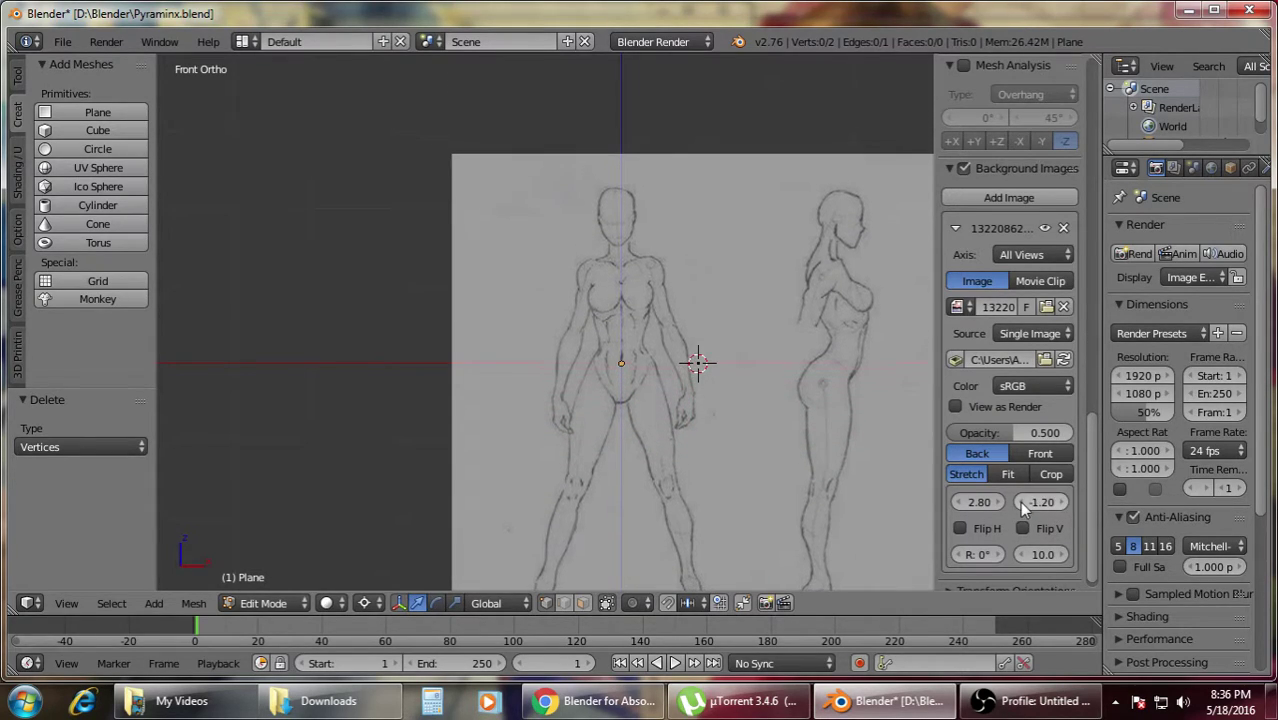
click(1019, 502)
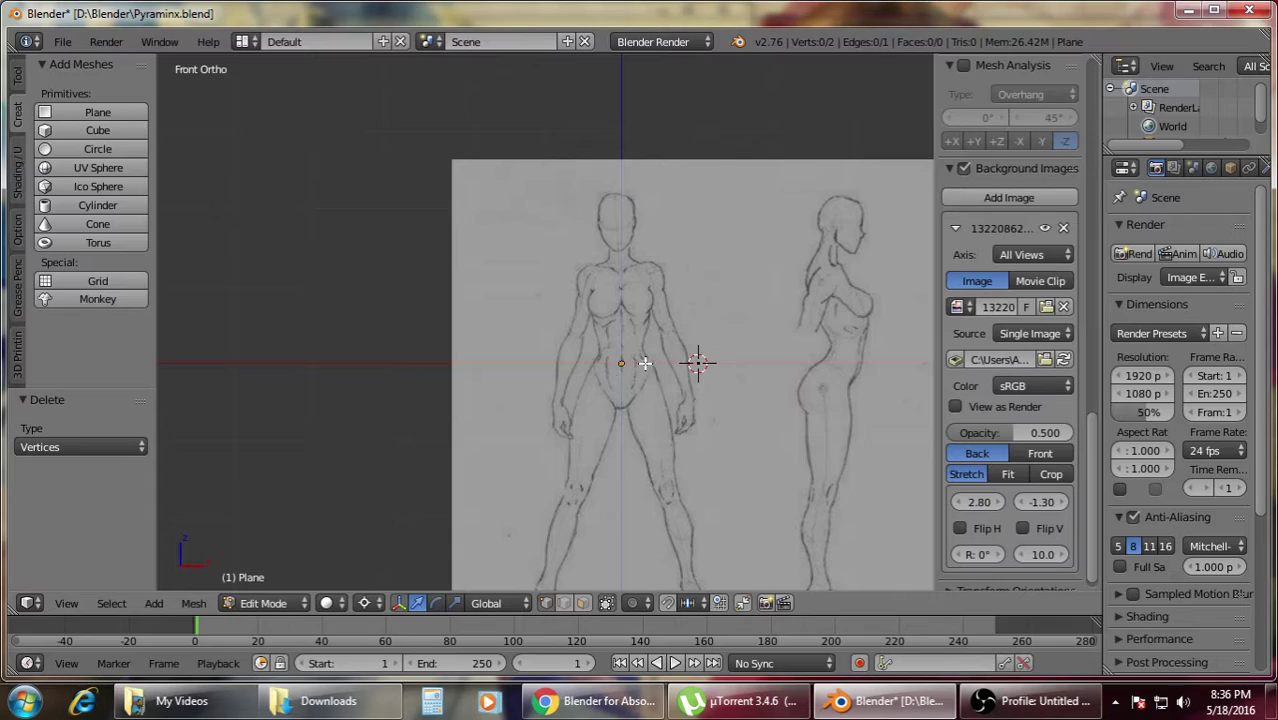
- Restrict the original anatomy picture to the Front view and collapse its settings
click(1050, 262)
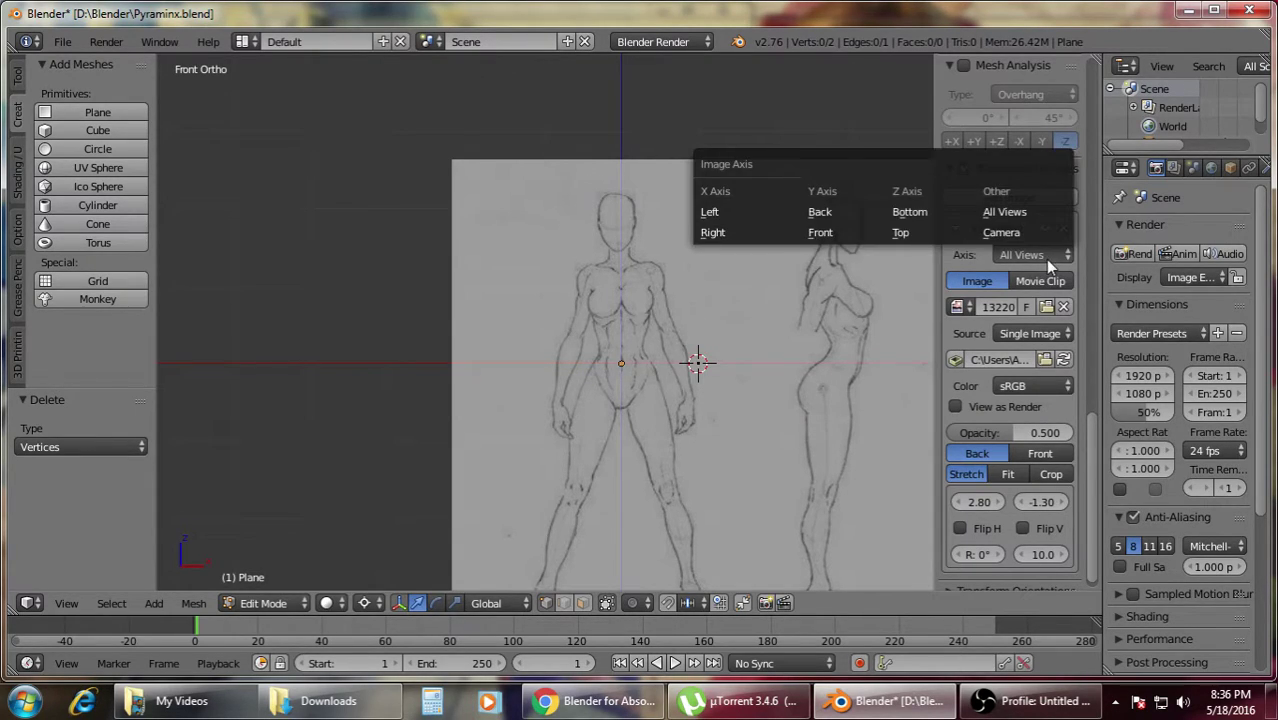
click(829, 240)
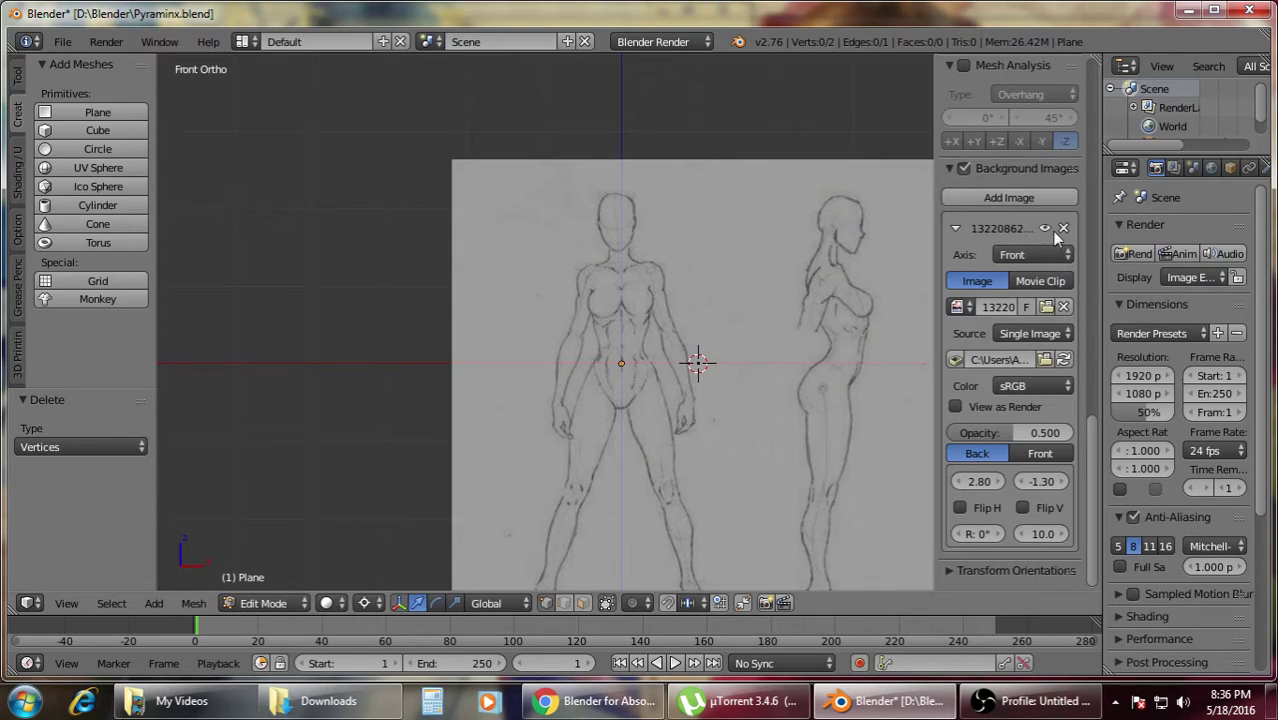
click(952, 226)
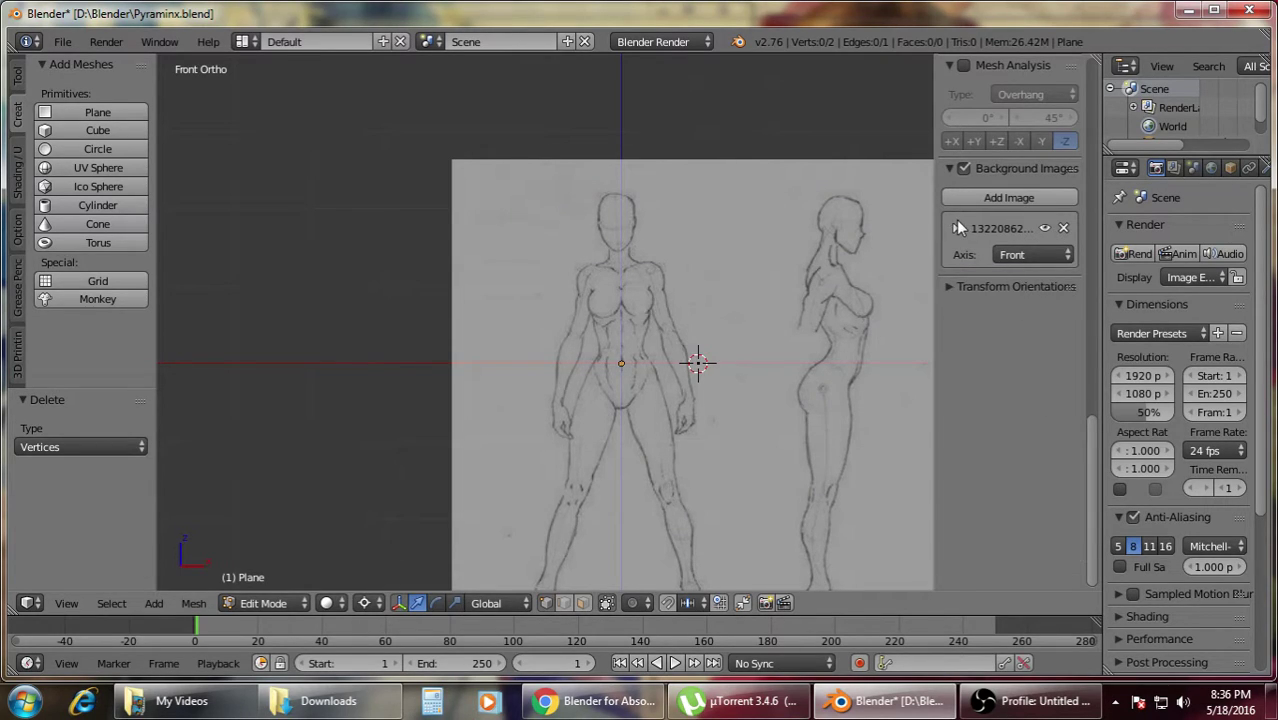
- Add a second background image slot and open the file browser for its picture
click(988, 199)
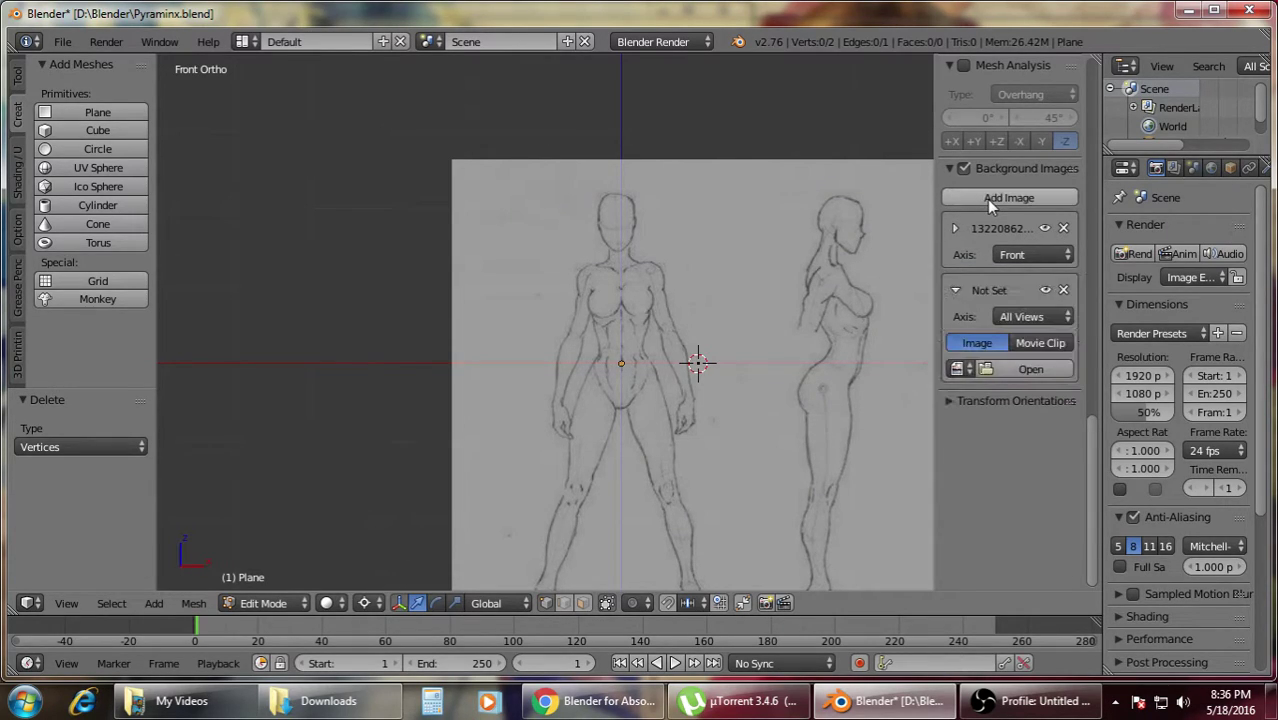
click(1034, 369)
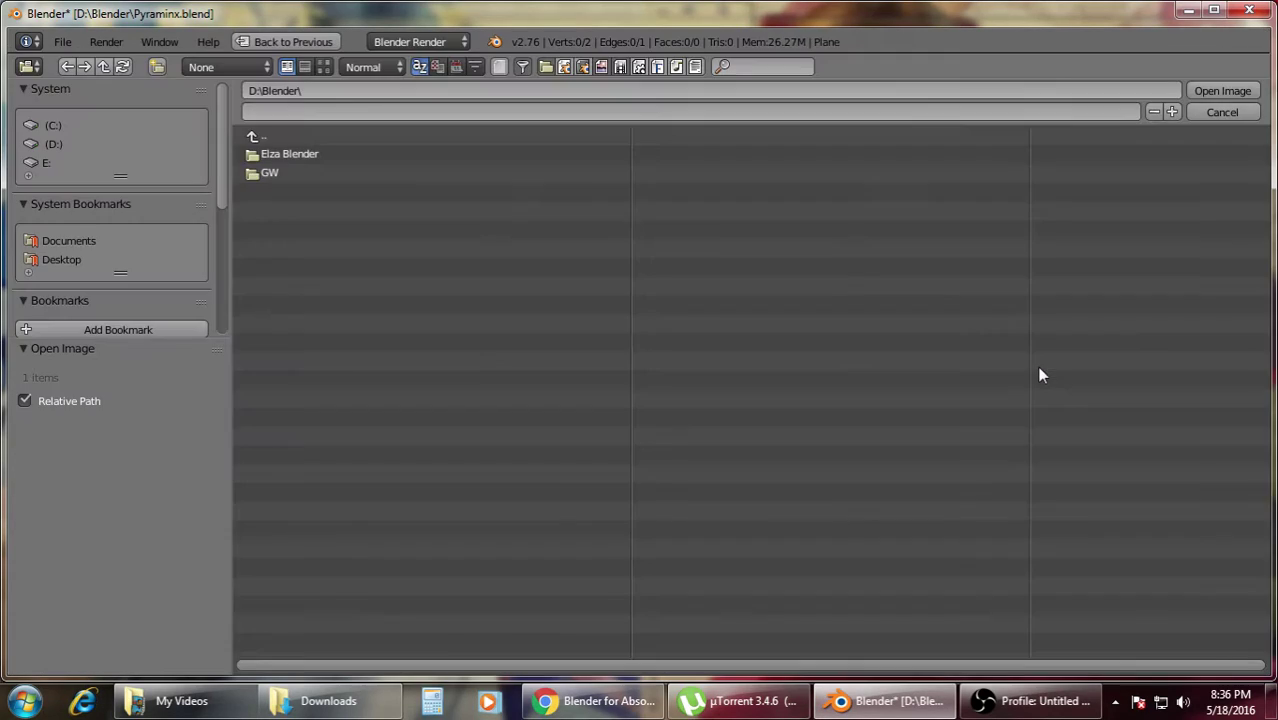
click(50, 145)
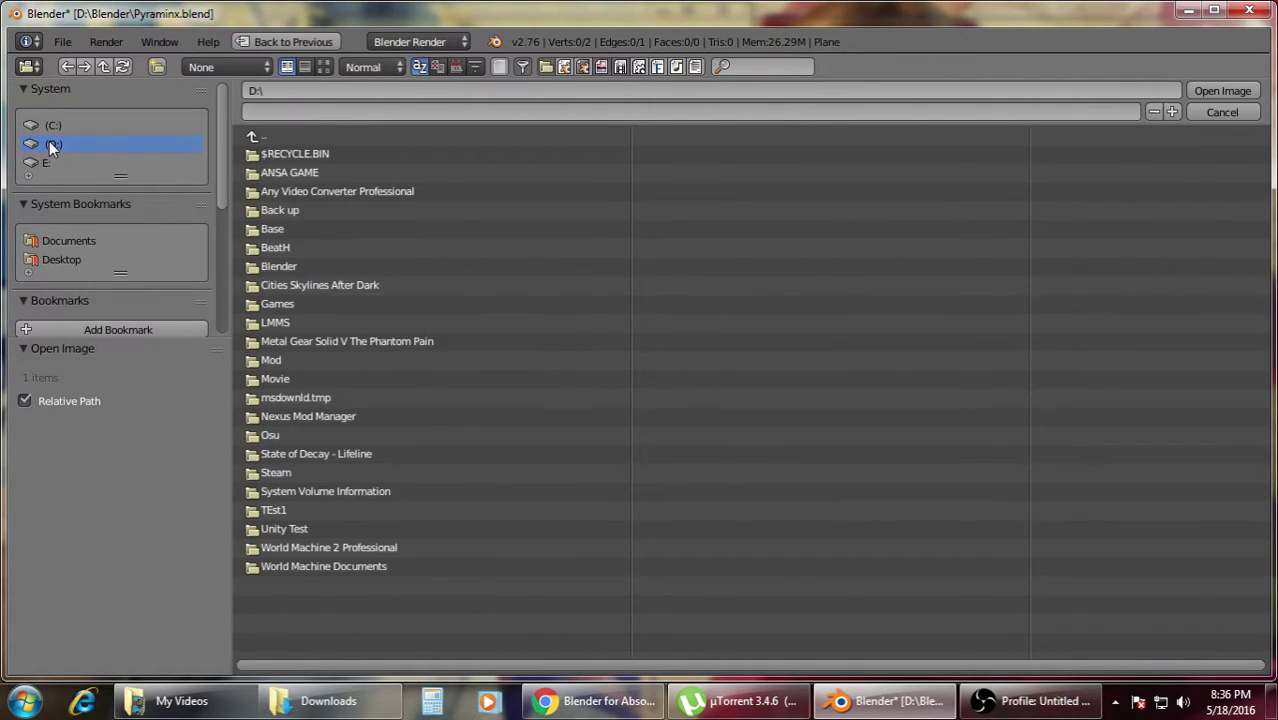
click(68, 259)
click(72, 243)
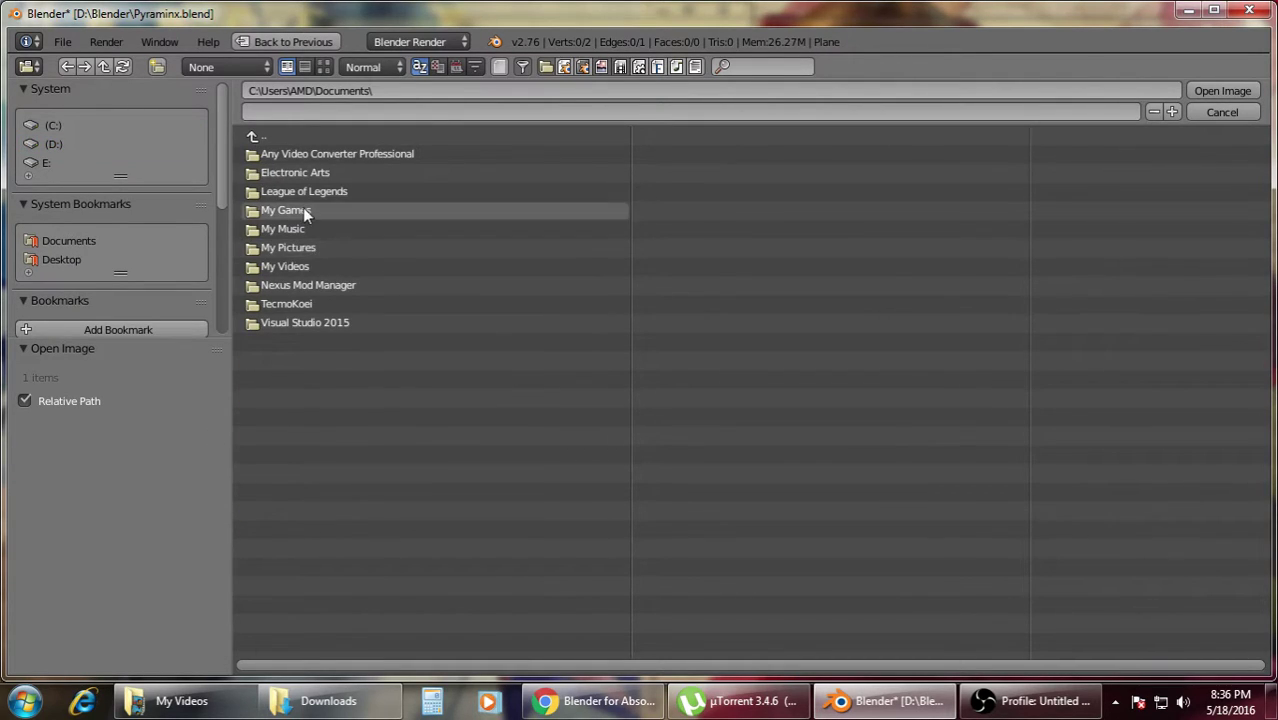
click(60, 145)
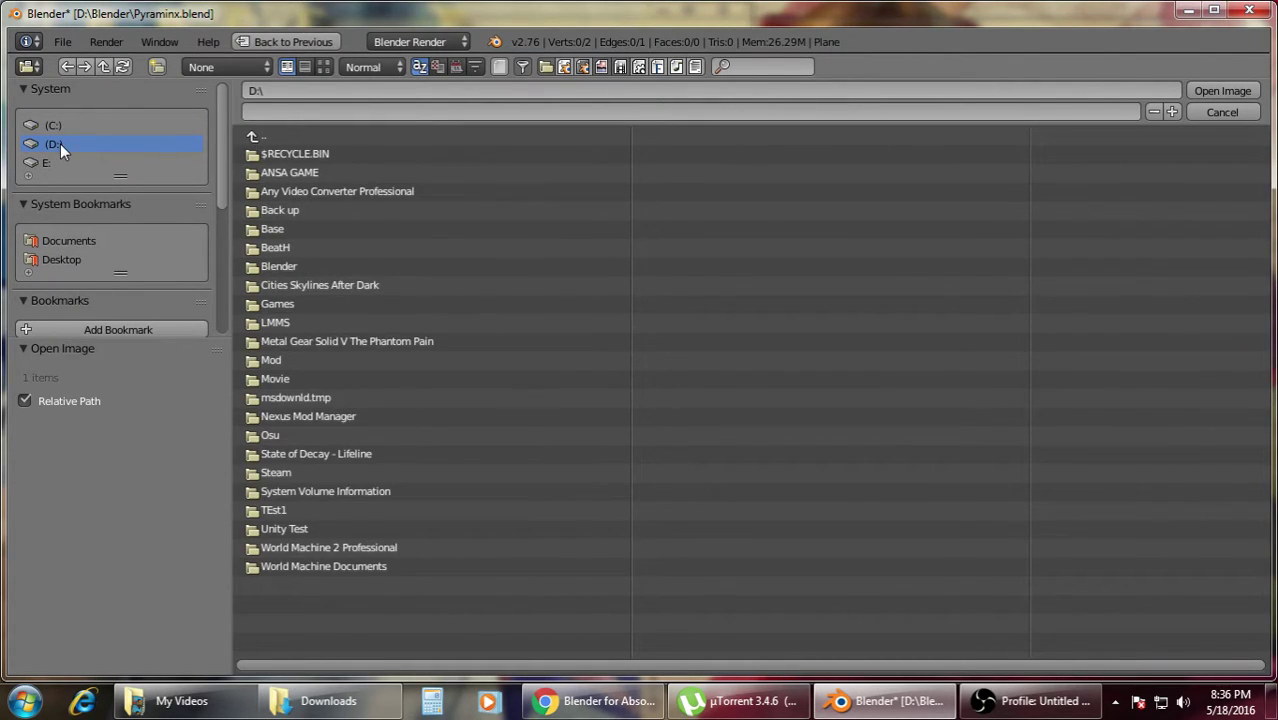
click(60, 126)
click(284, 172)
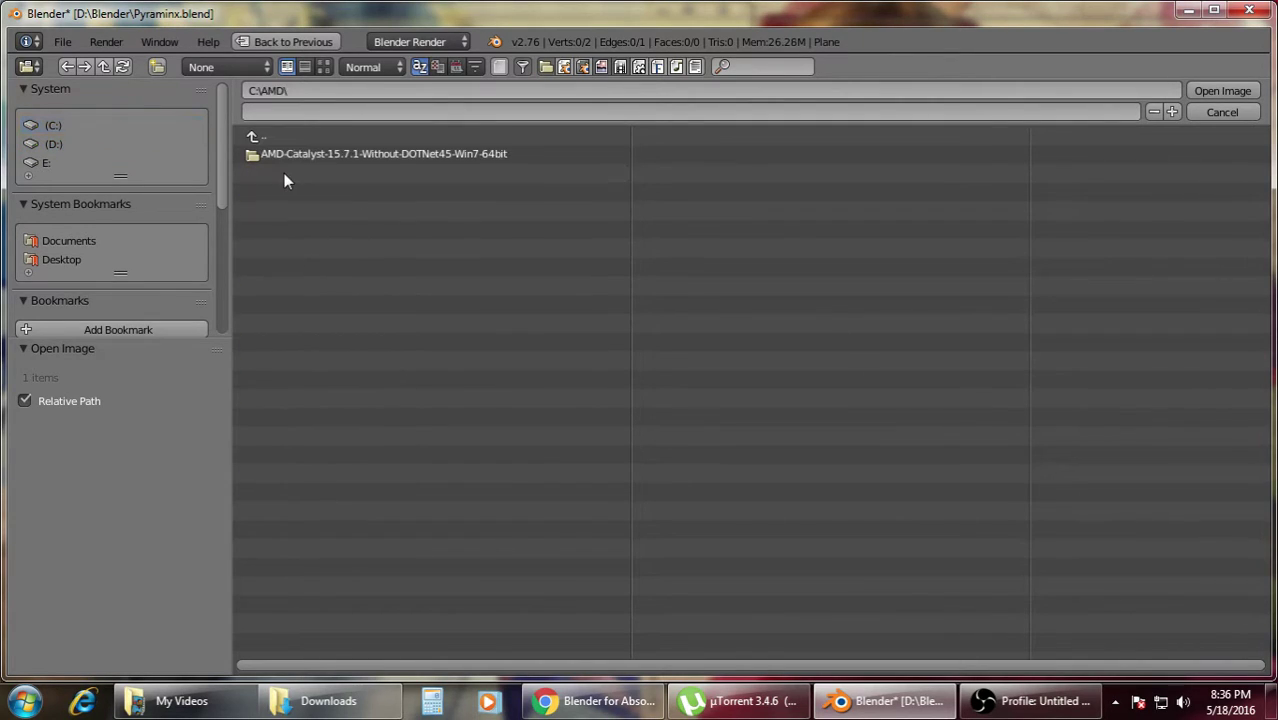
- Load v2.jpg from the user's Downloads folder on drive C into the second background image slot
click(52, 125)
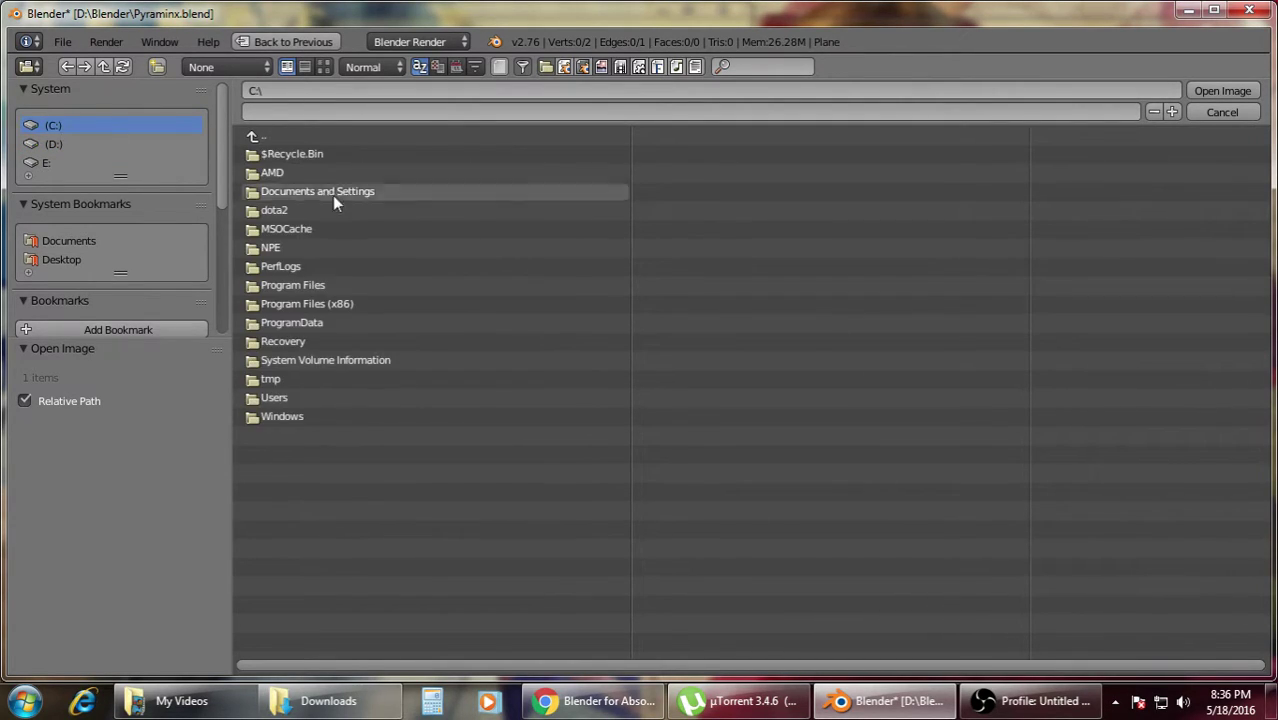
click(287, 392)
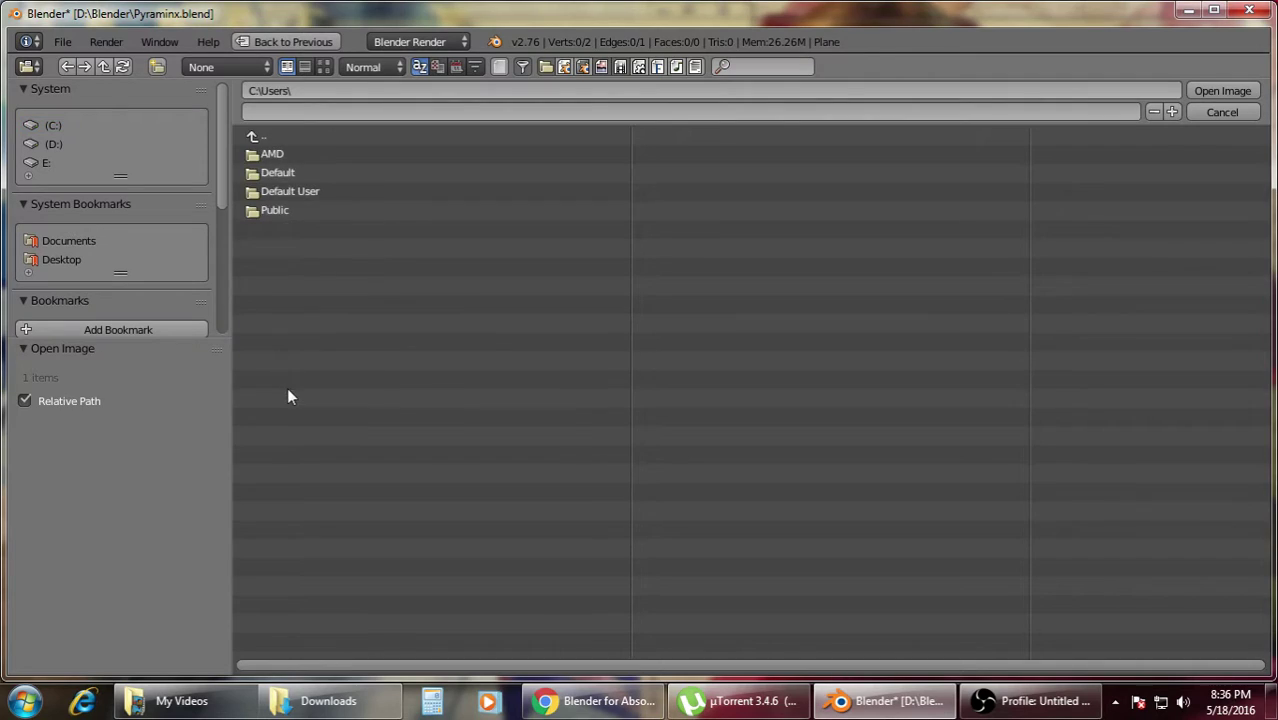
click(290, 156)
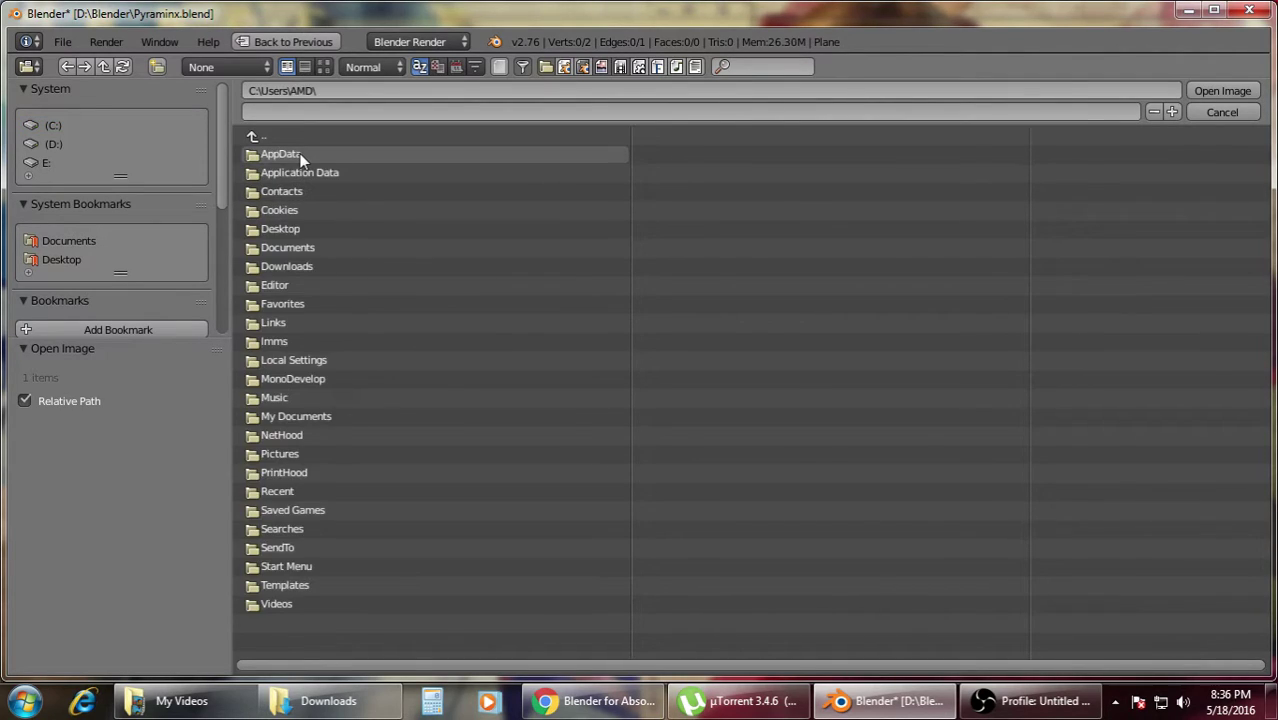
click(316, 263)
click(284, 363)
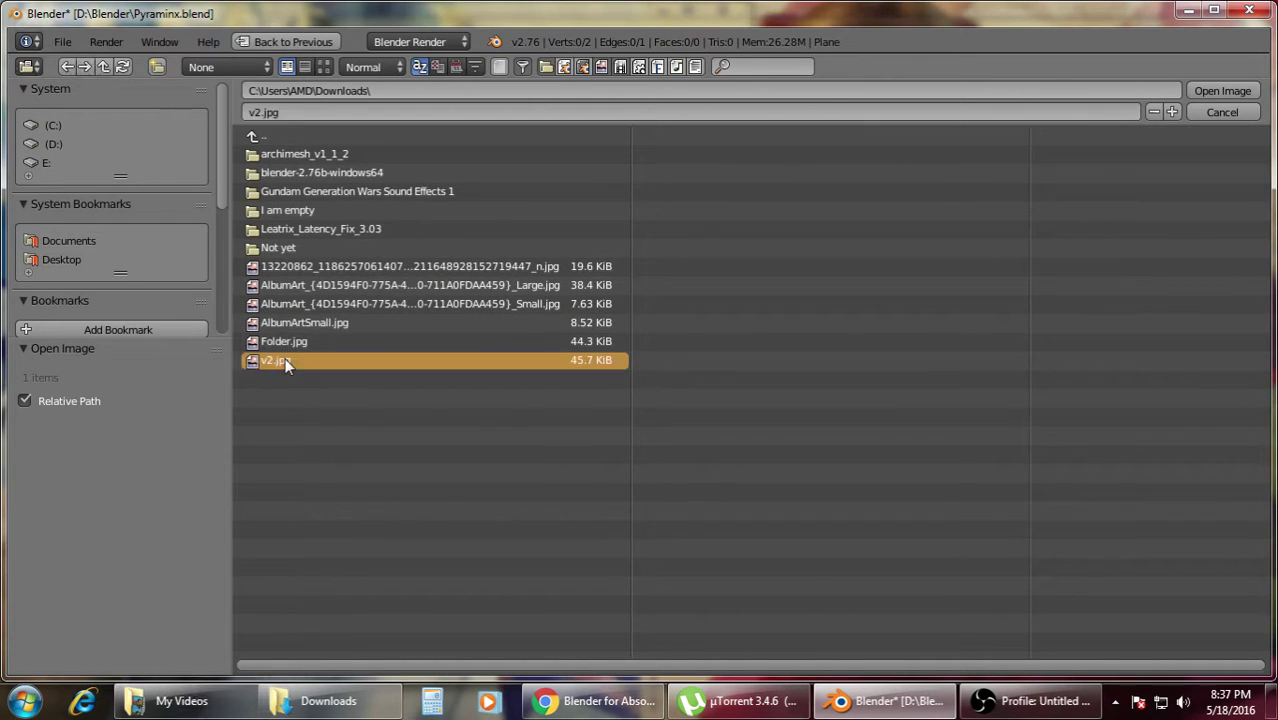
double_click(286, 363)
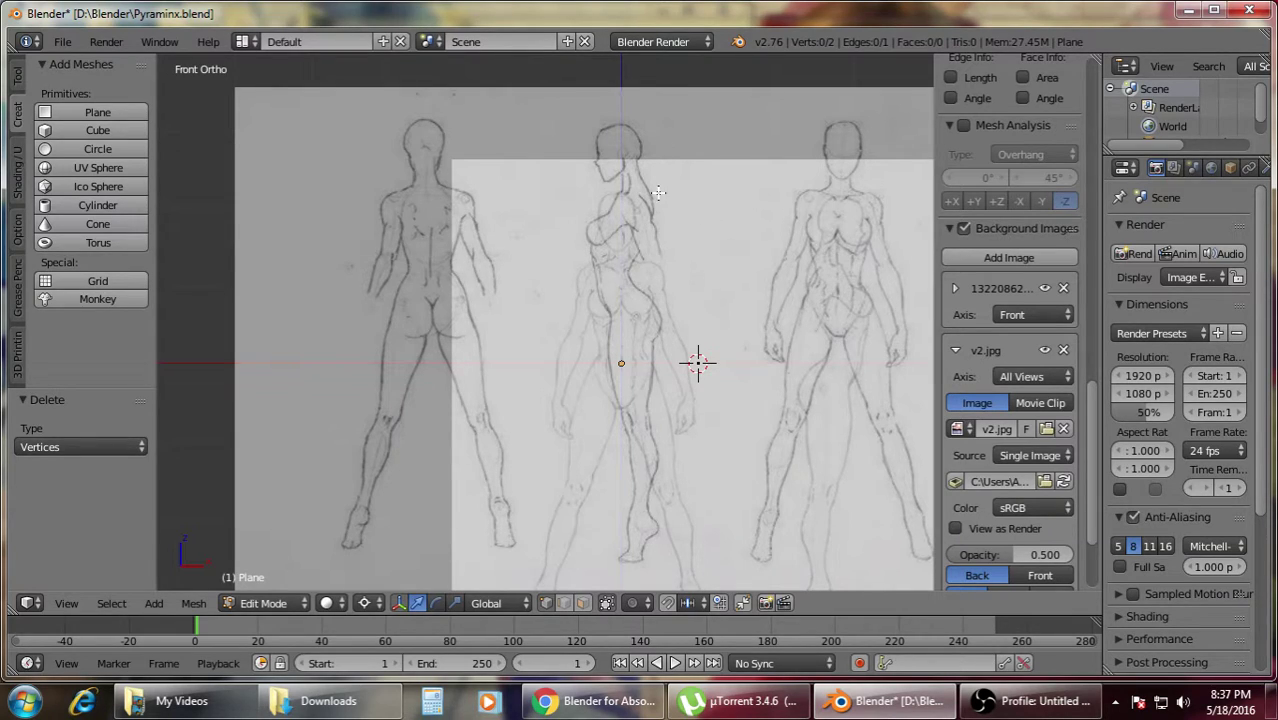
- Switch the viewport to the right side view and restrict the v2.jpg background picture to the Right view
scroll(570, 252, down, 2)
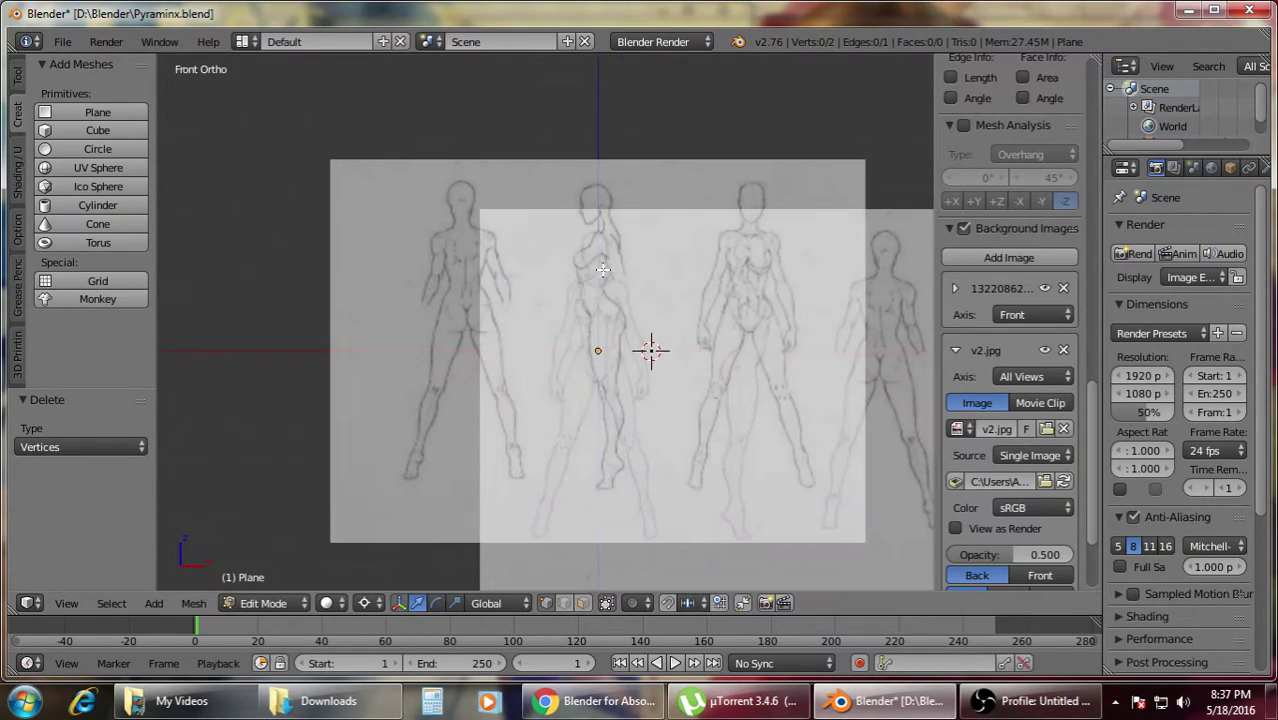
key(KP_3)
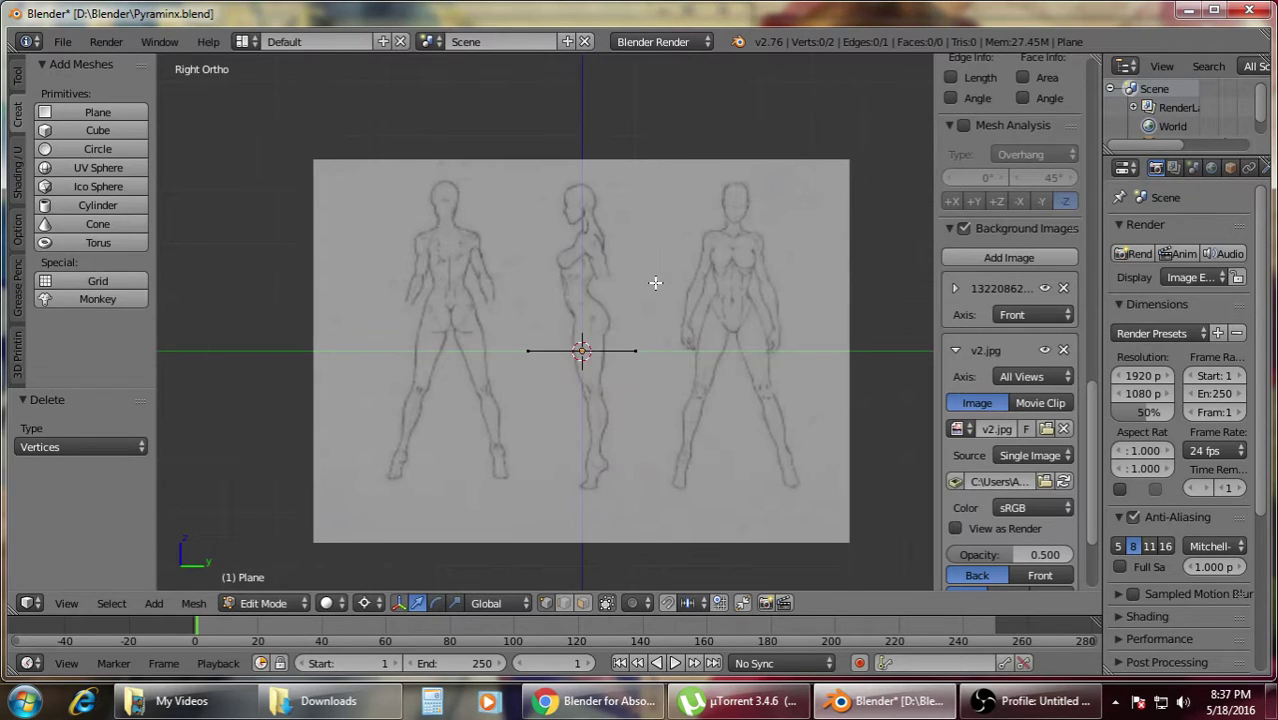
scroll(765, 285, up, 3)
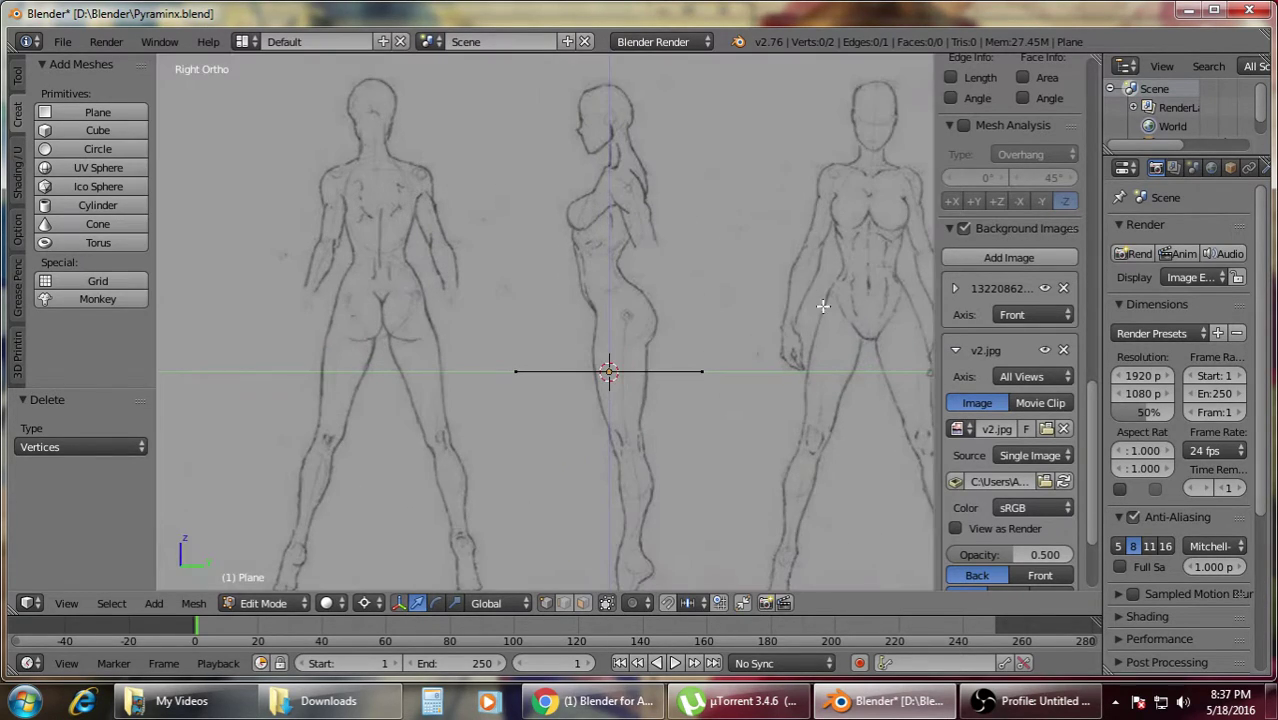
click(1040, 376)
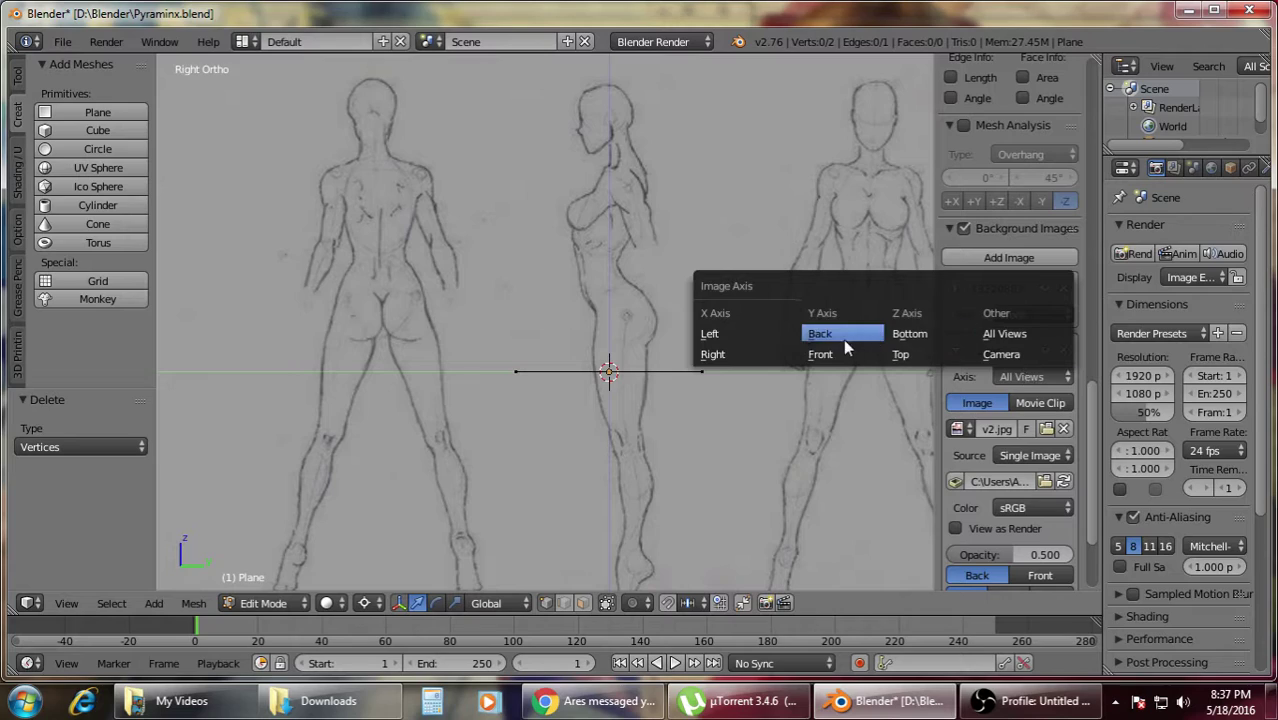
click(754, 354)
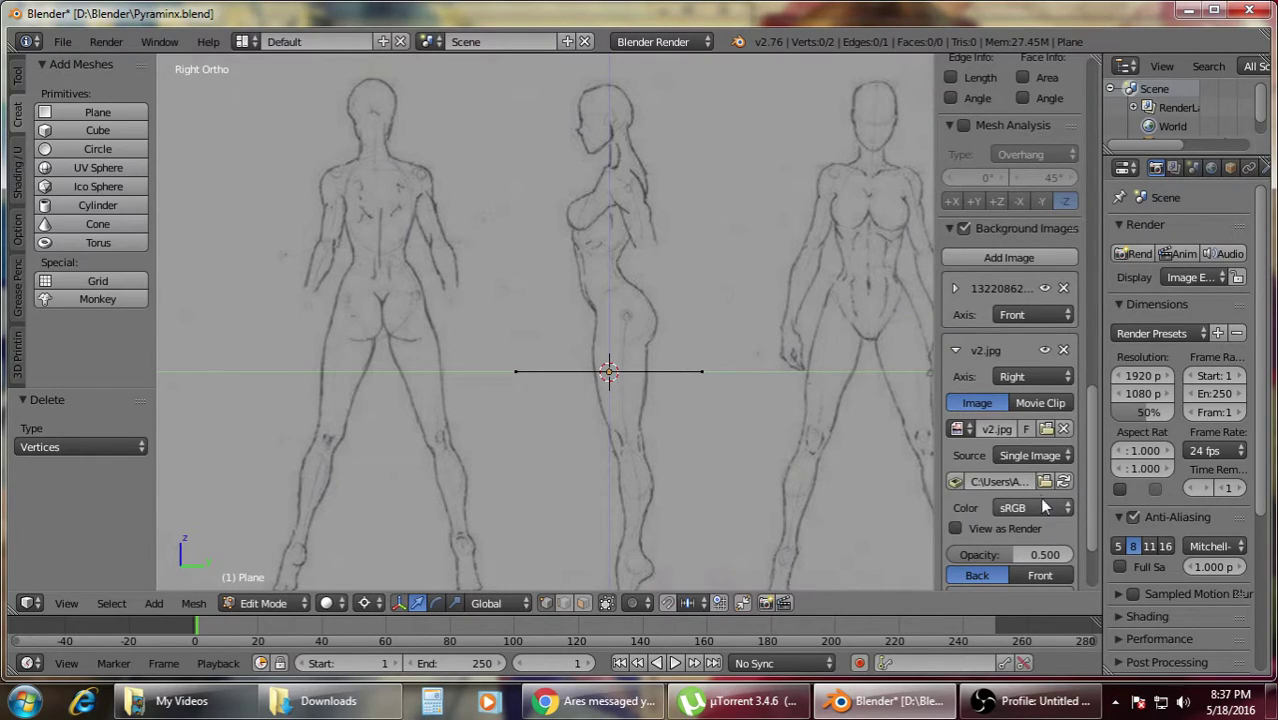
- Set the opacity of both background images, v2.jpg and the front-view picture, to 0.8
scroll(1062, 497, down, 3)
click(1051, 443)
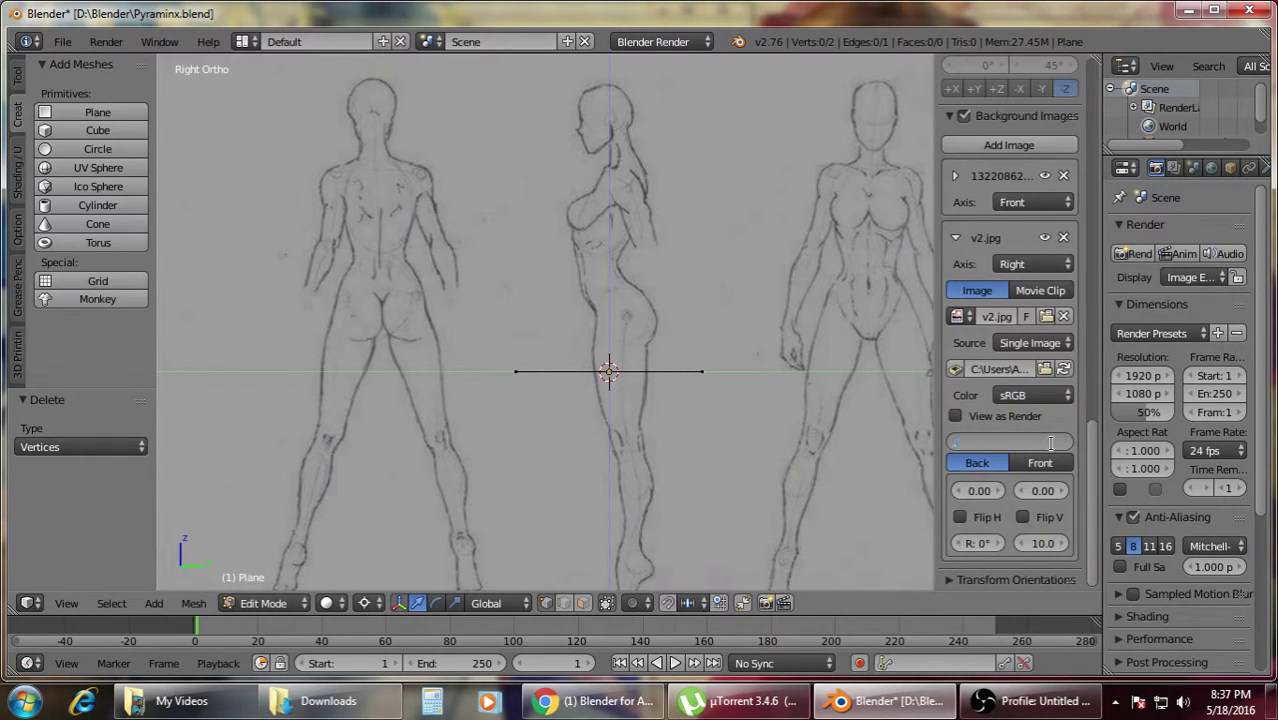
key(Return)
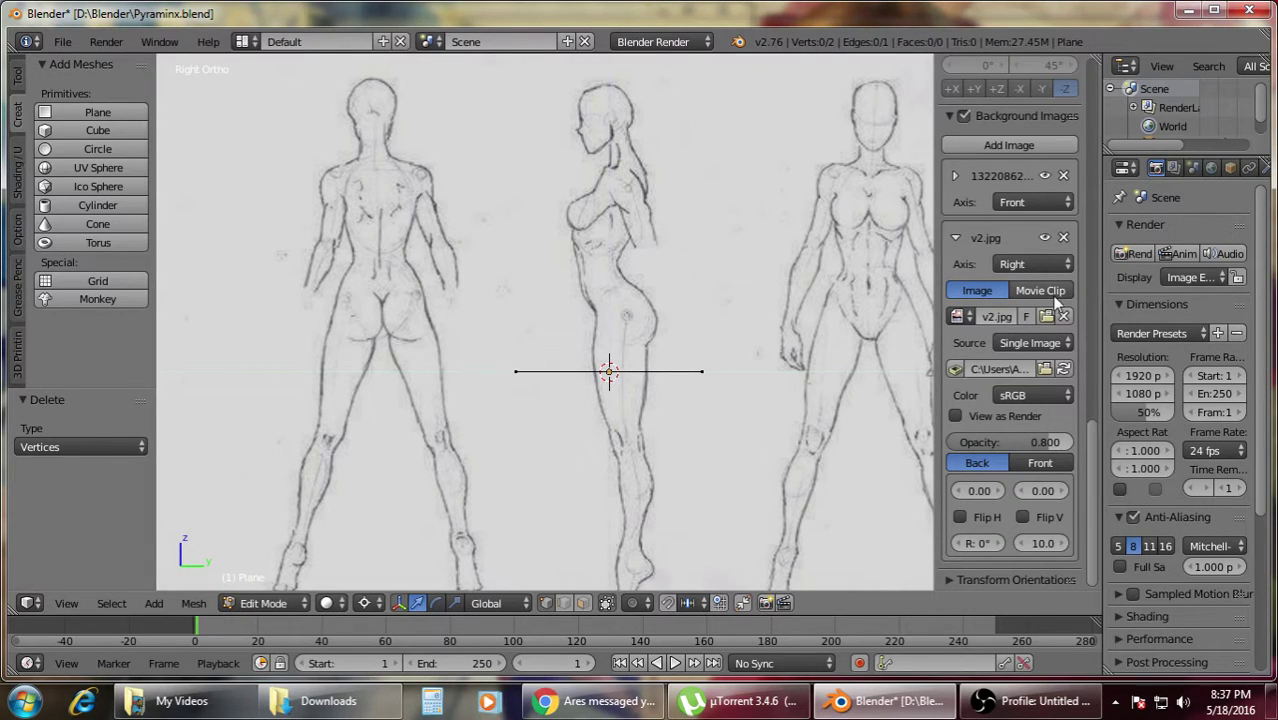
click(954, 237)
click(955, 176)
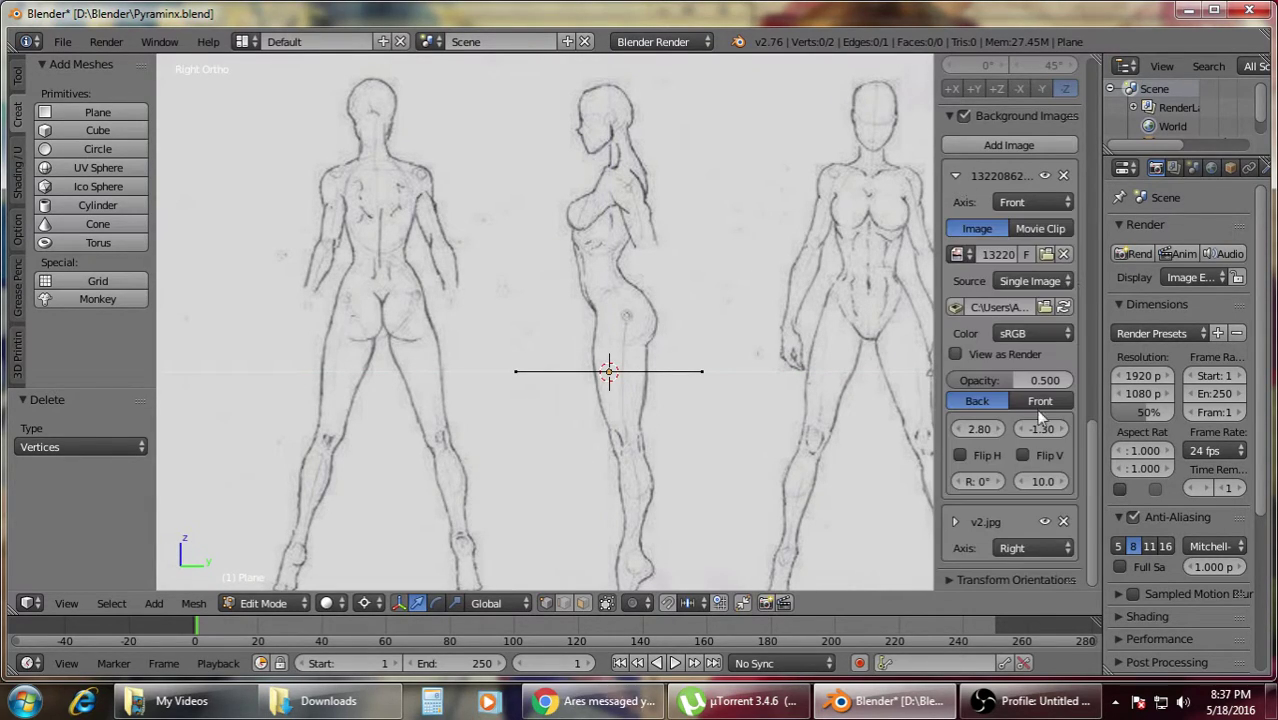
click(1047, 380)
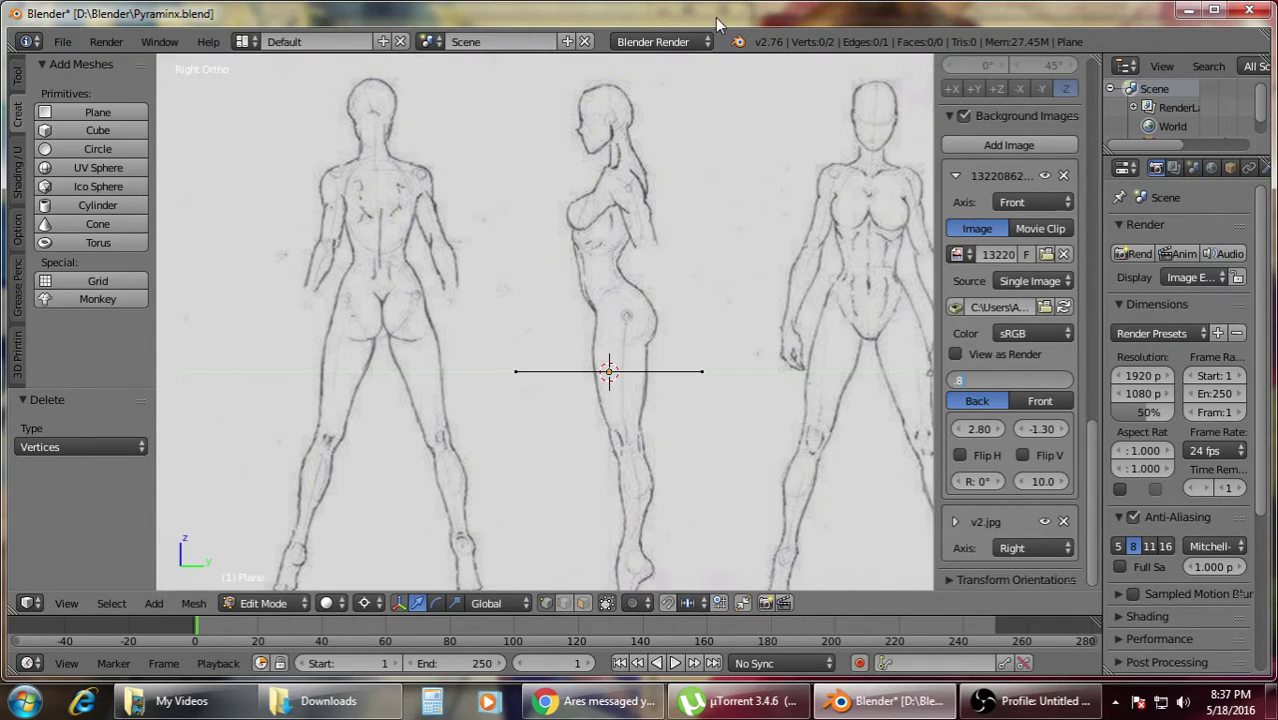
key(Return)
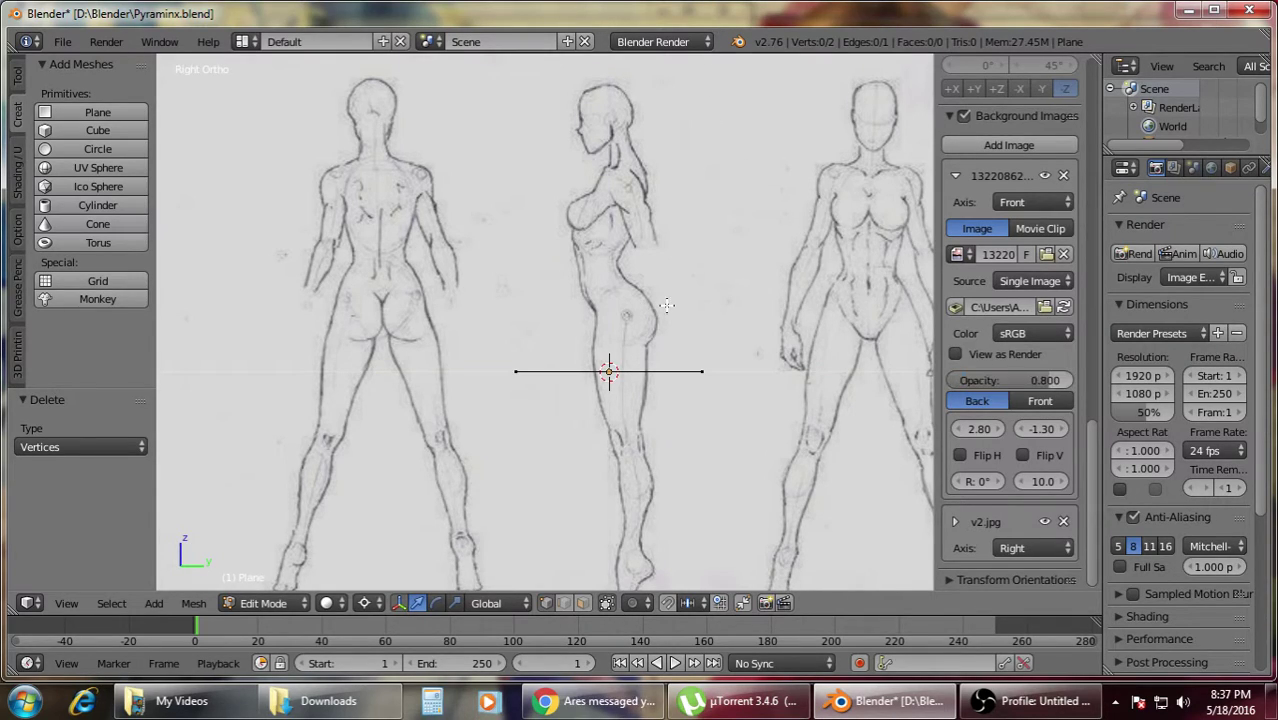
- Save the project as a new file named Female in D:\Blender
click(60, 42)
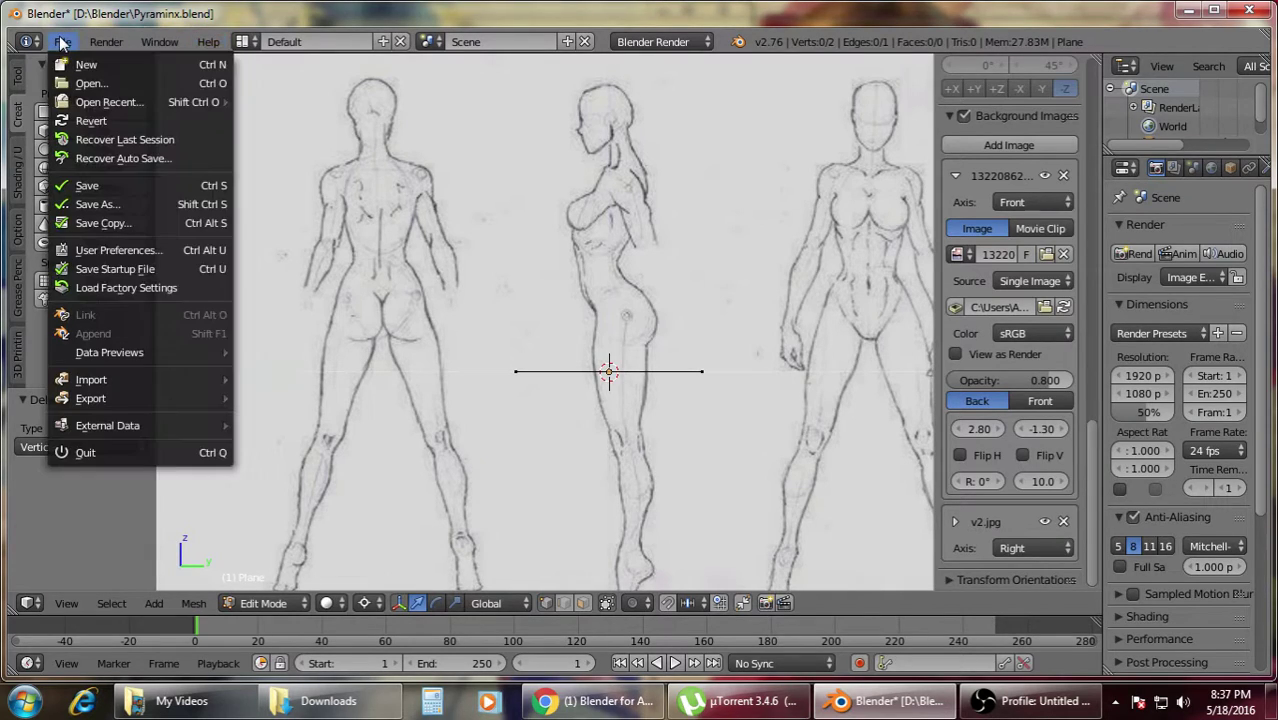
click(126, 206)
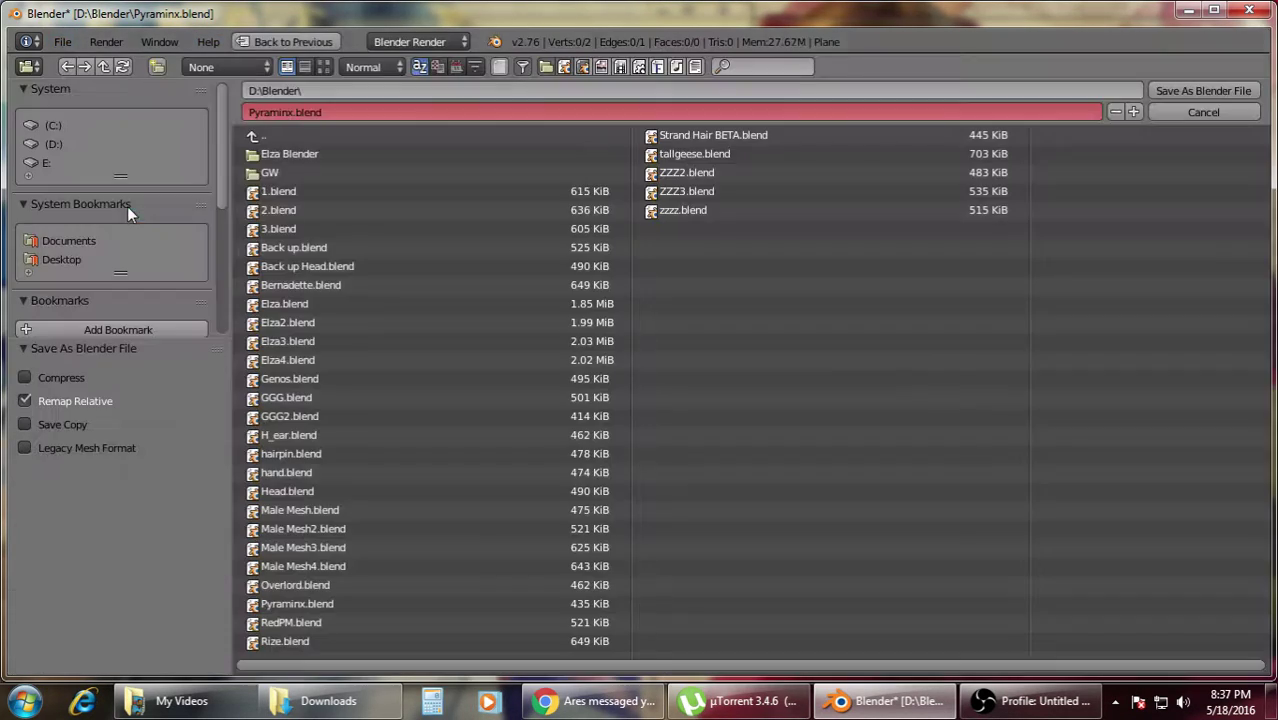
click(320, 108)
key(BackSpace)
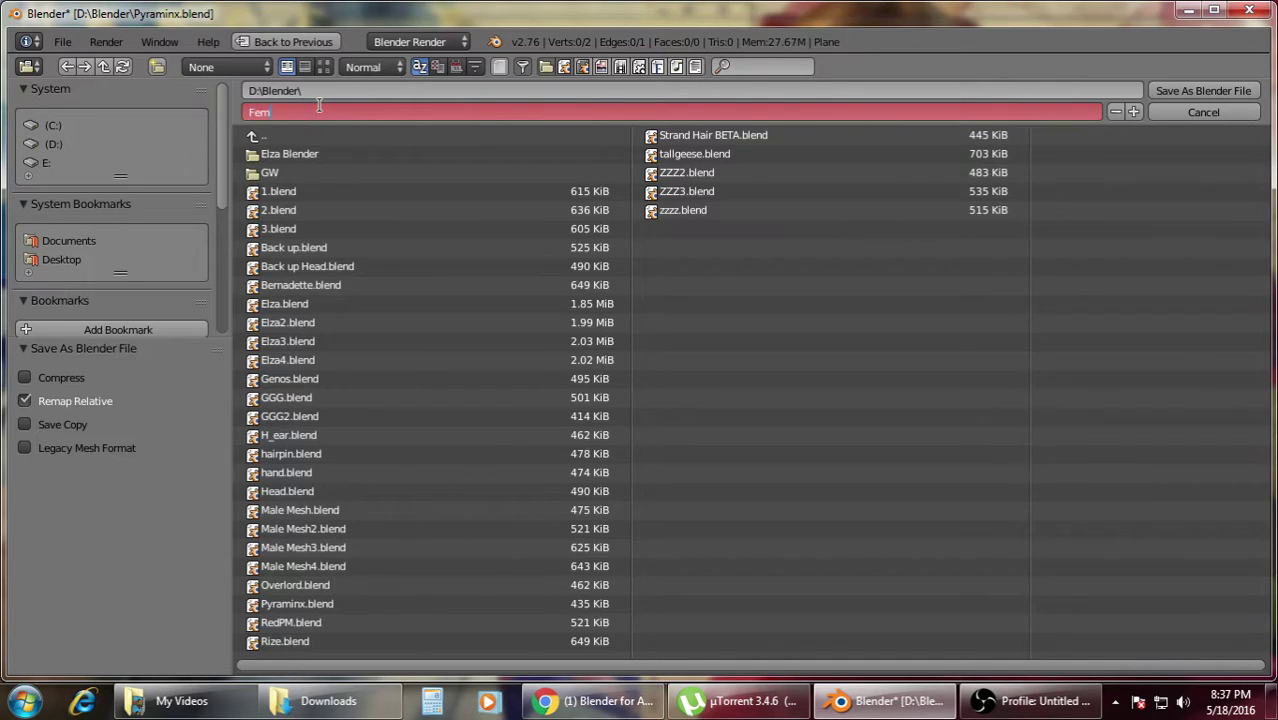
text(Female)
click(1200, 90)
click(1197, 87)
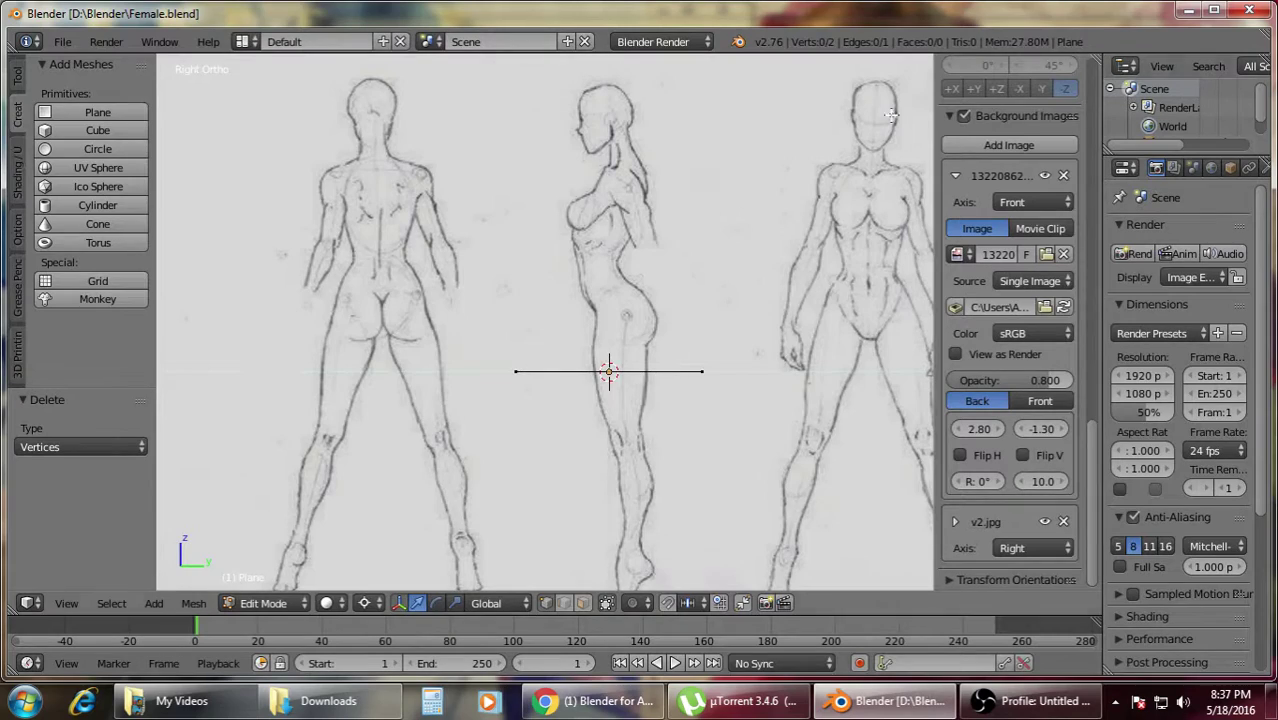
- Select all remaining geometry of the plane mesh and delete its vertices
scroll(533, 264, down, 3)
key(a)
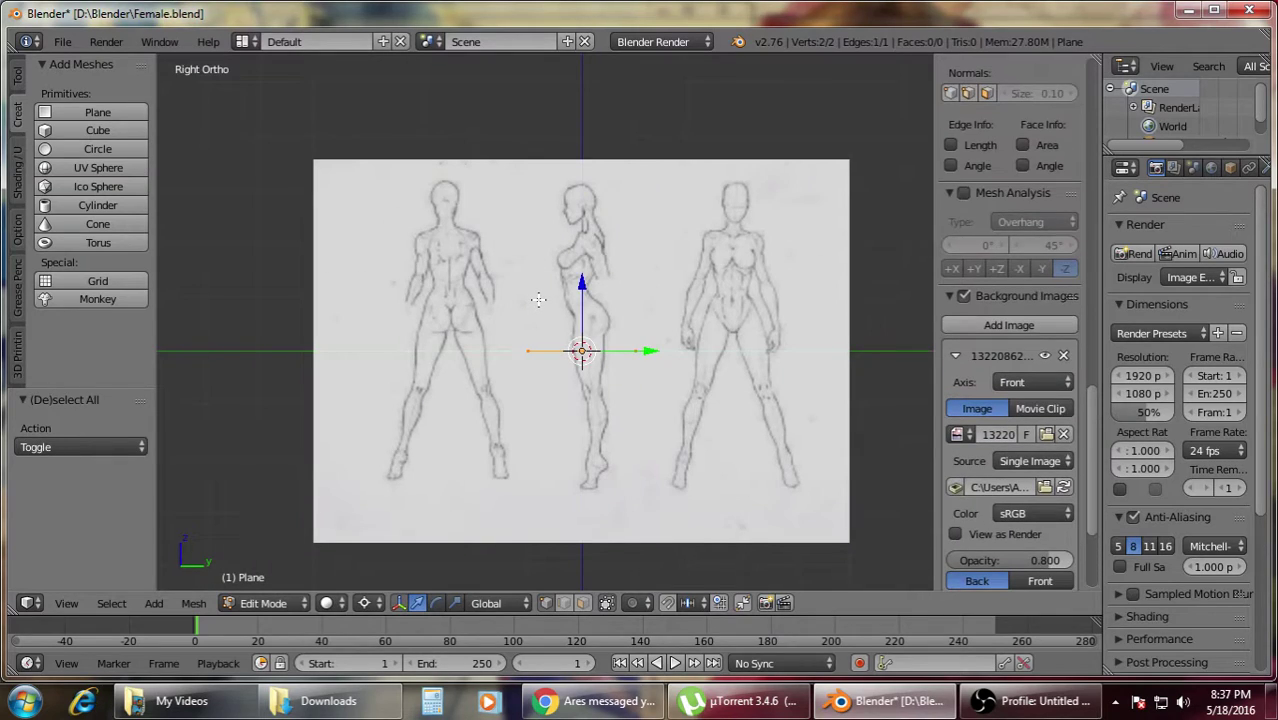
key(x)
click(540, 300)
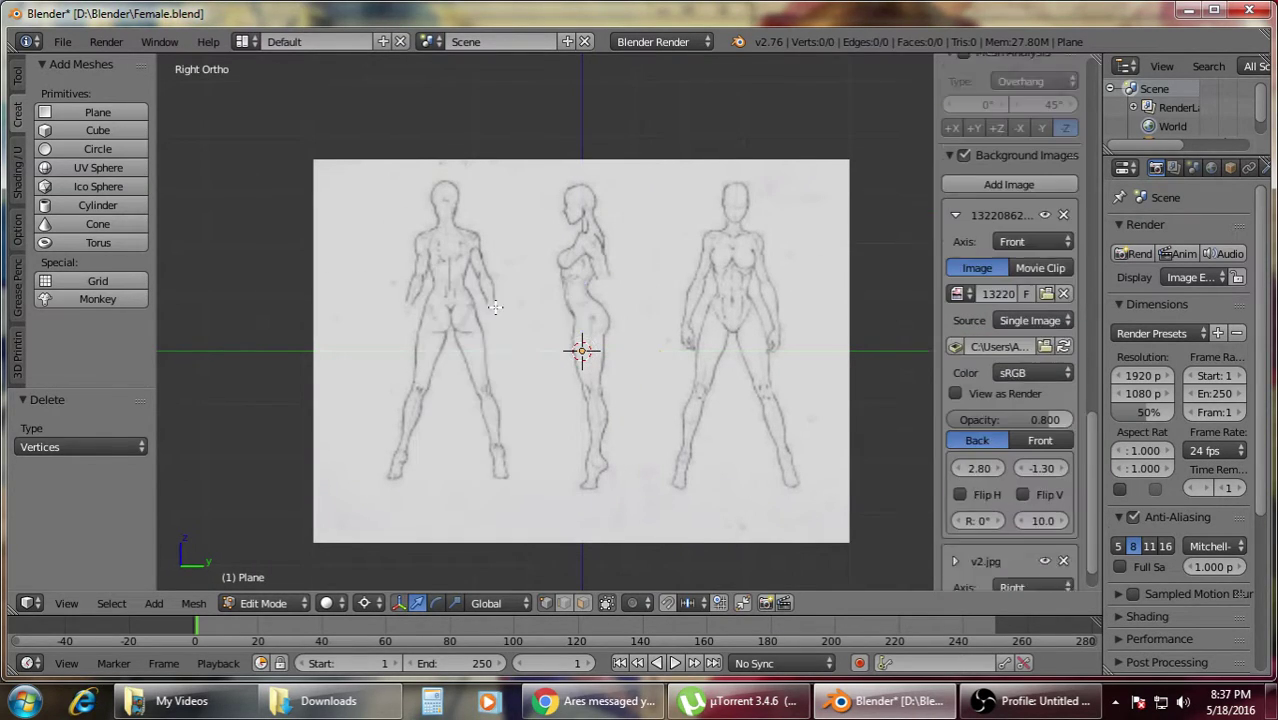
- In the front view, add a cube and move it about -0.737 along X over the front-facing figure
key(KP_1)
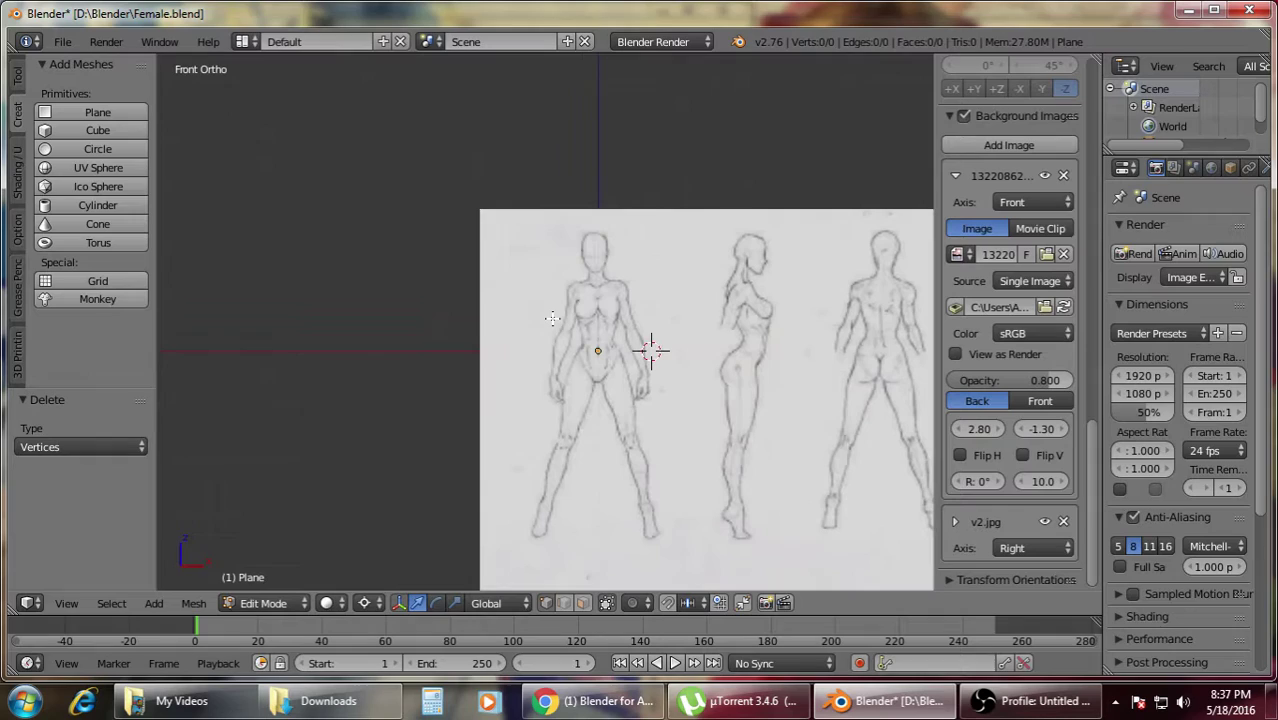
key(KP_3)
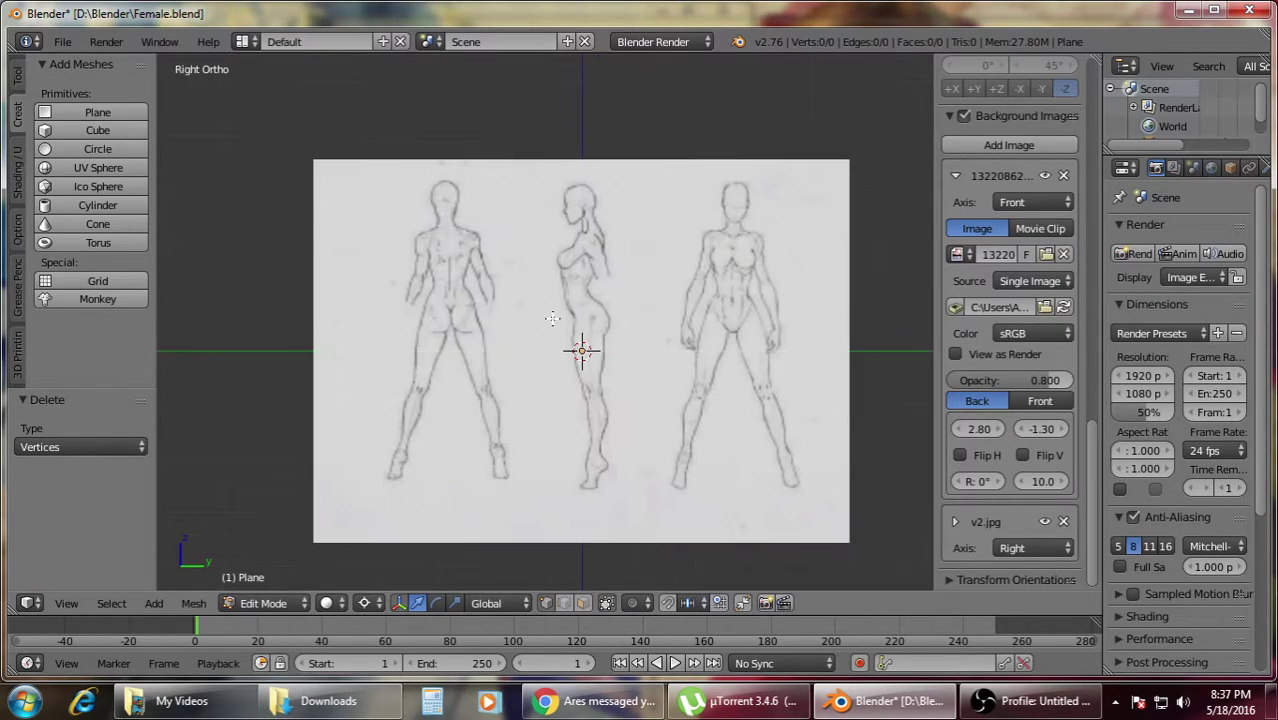
key(KP_1)
key(KP_3)
key(KP_1)
key(KP_1)
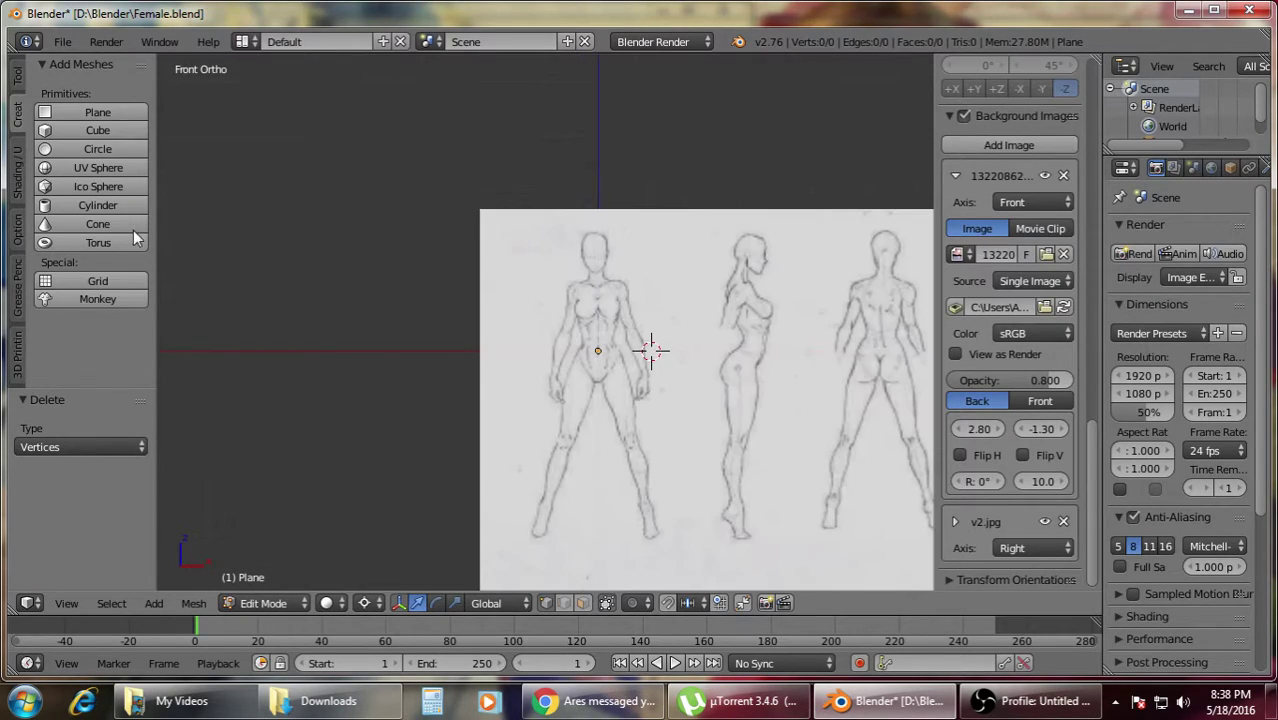
shift+middle_drag(776, 296, 701, 364)
scroll(560, 193, up, 3)
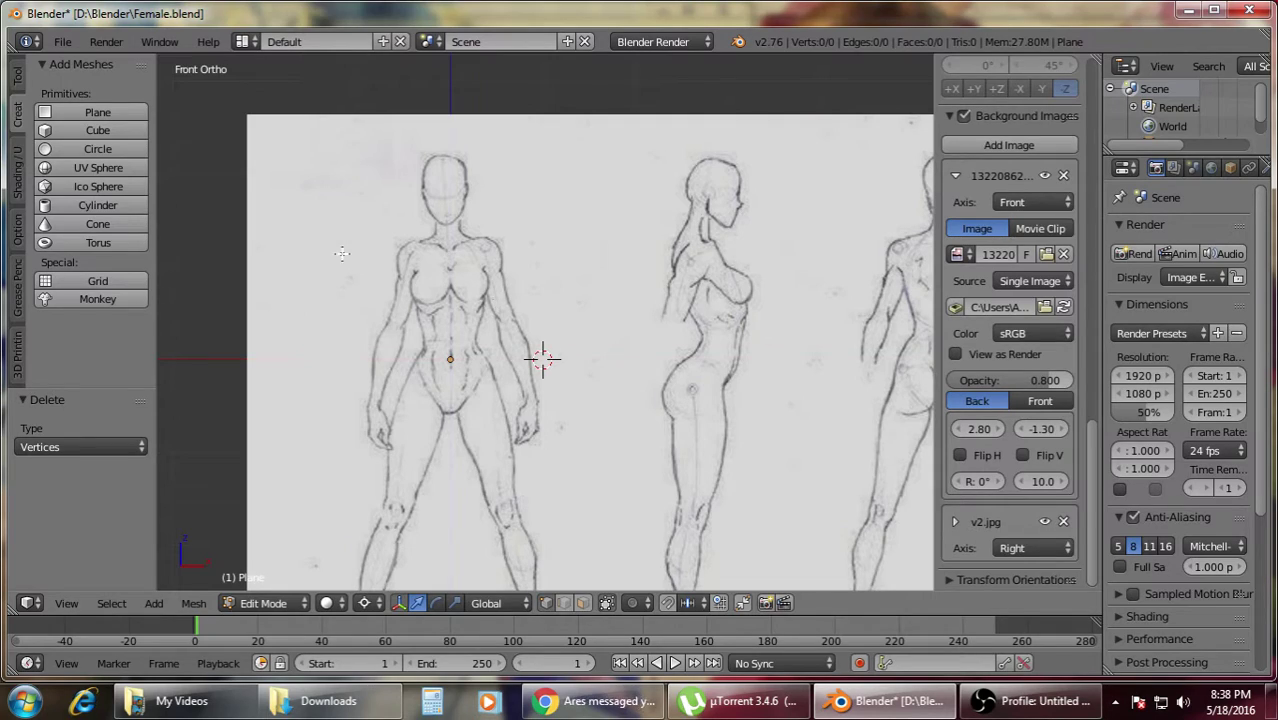
click(130, 135)
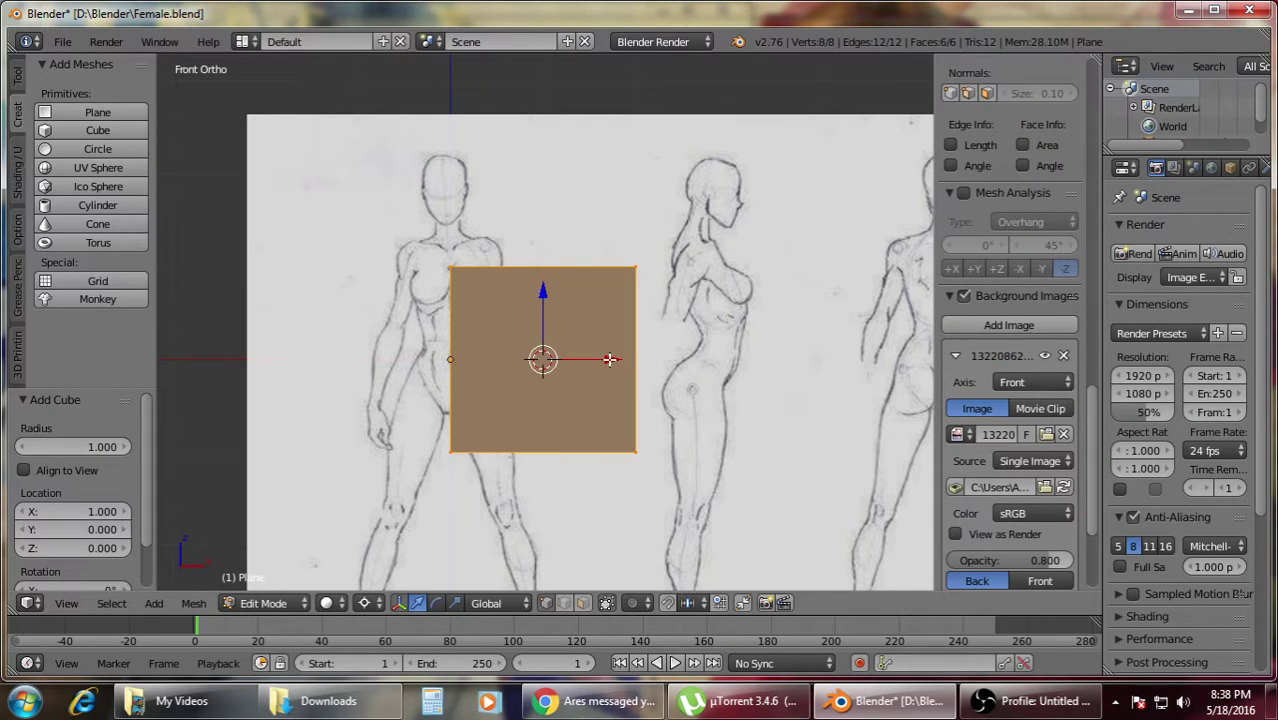
drag(609, 359, 542, 360)
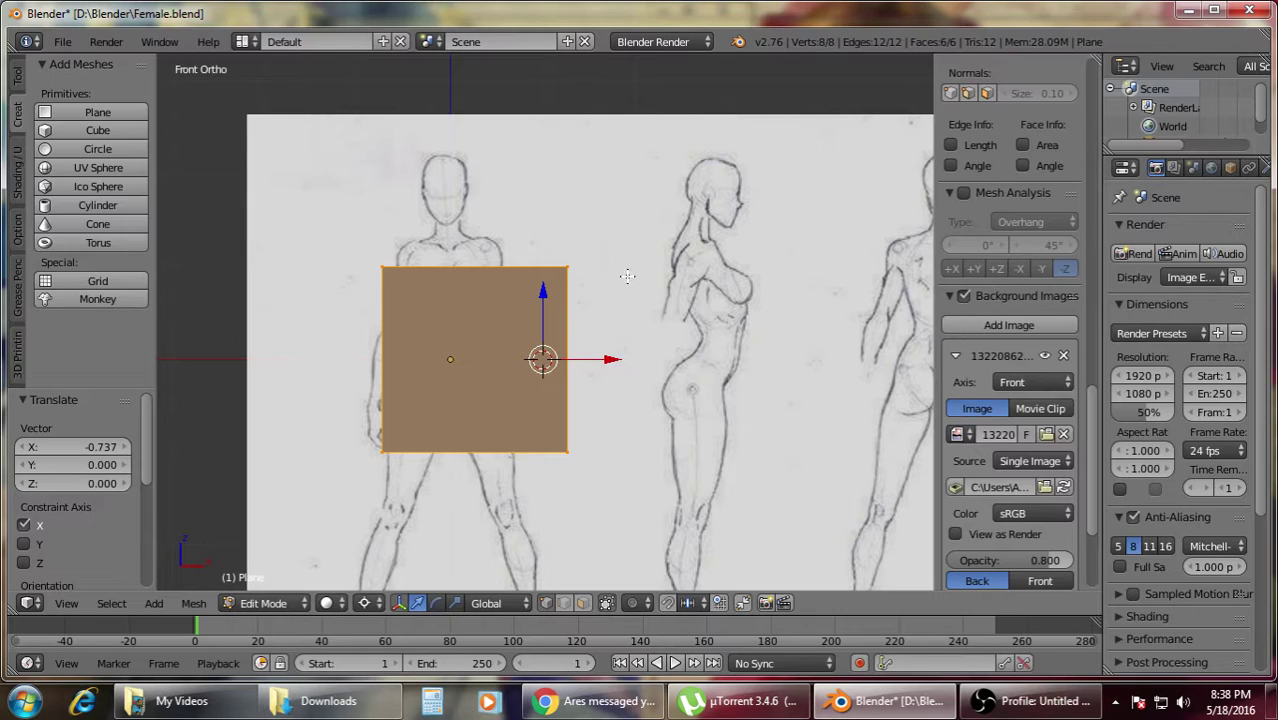
- Apply Subdivide Smooth to the cube with 2 cuts and deselect it
key(w)
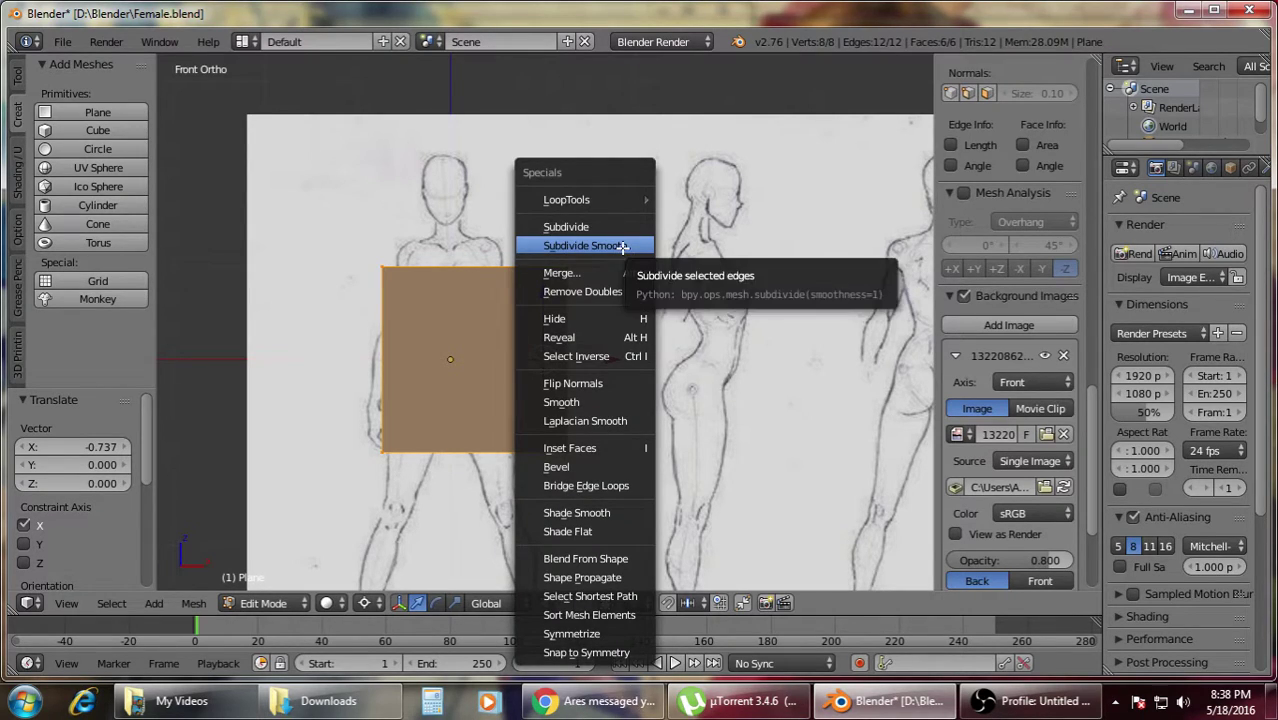
click(622, 246)
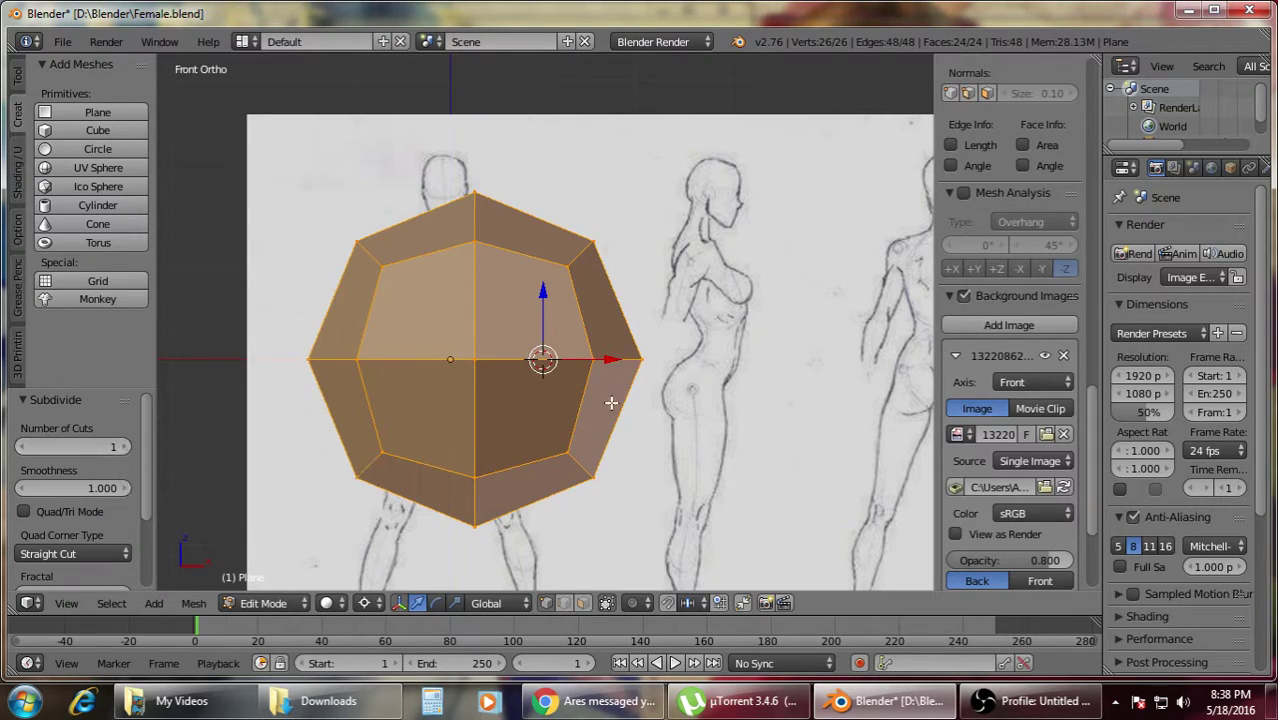
click(125, 447)
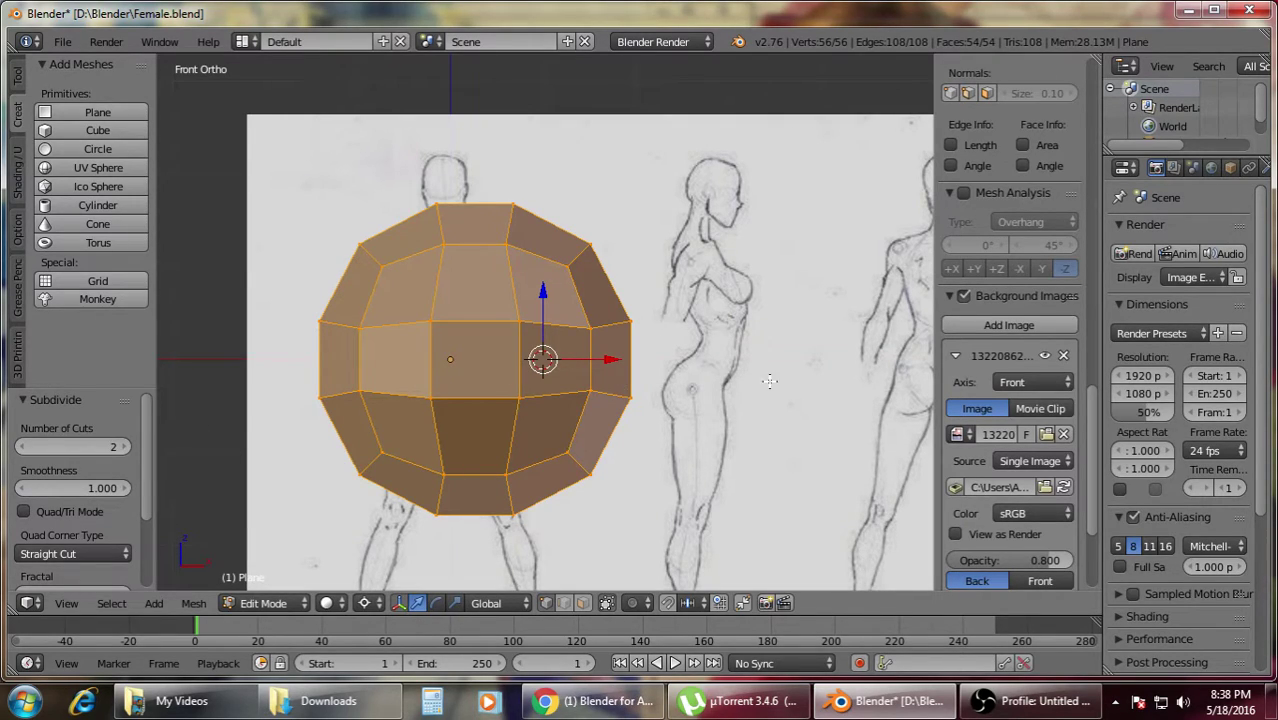
key(a)
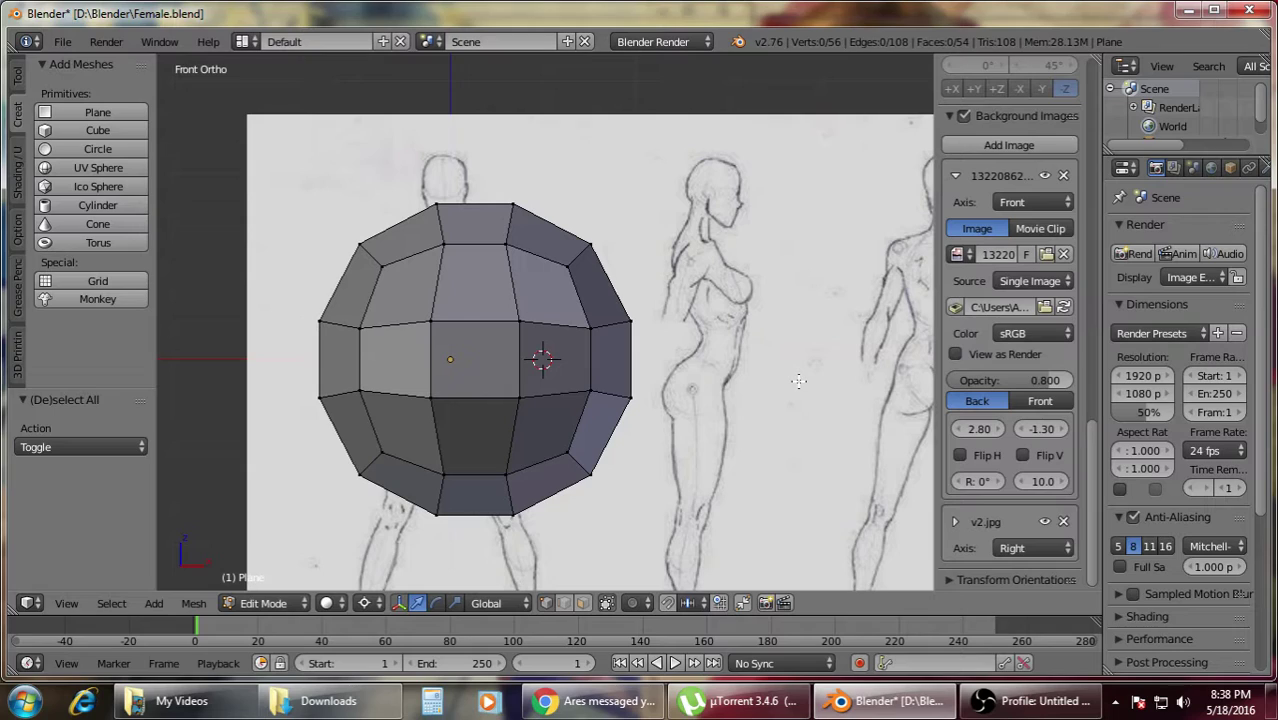
- In the right view, show the rounded mesh as wireframe and scale all of it to about 0.273
scroll(800, 375, down, 4)
scroll(806, 370, up, 4)
key(KP_3)
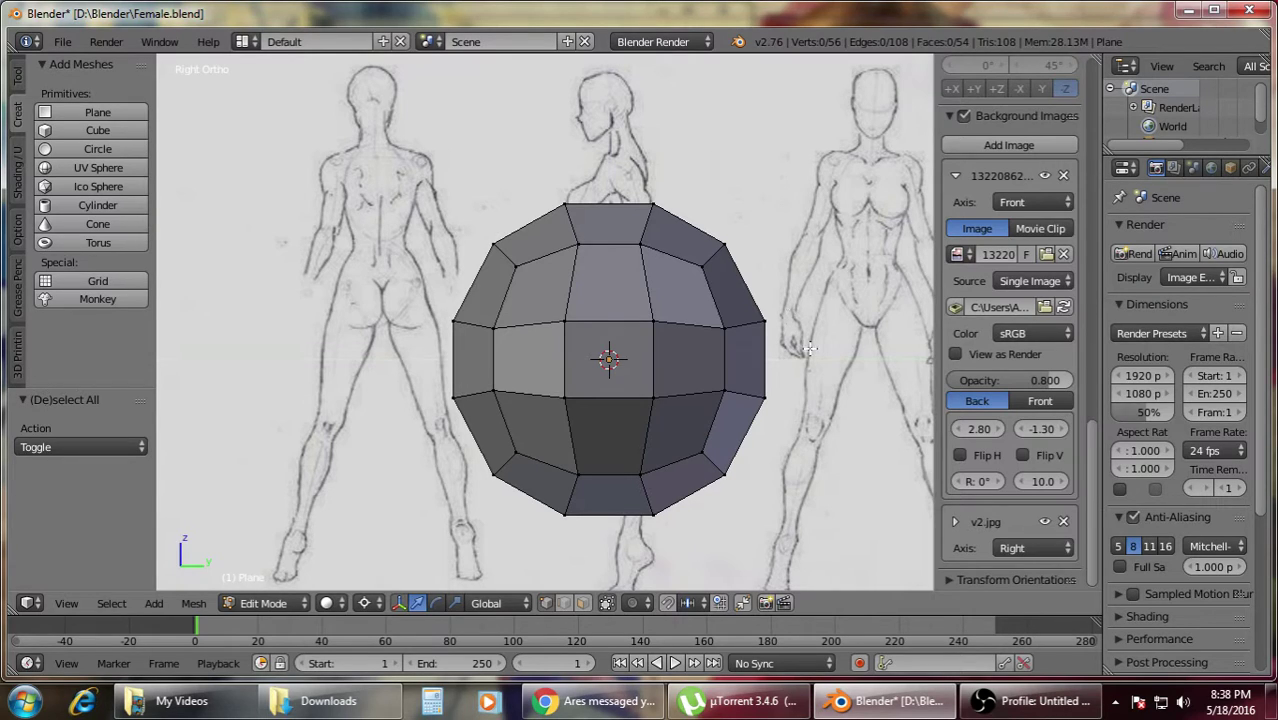
key(a)
key(z)
key(s)
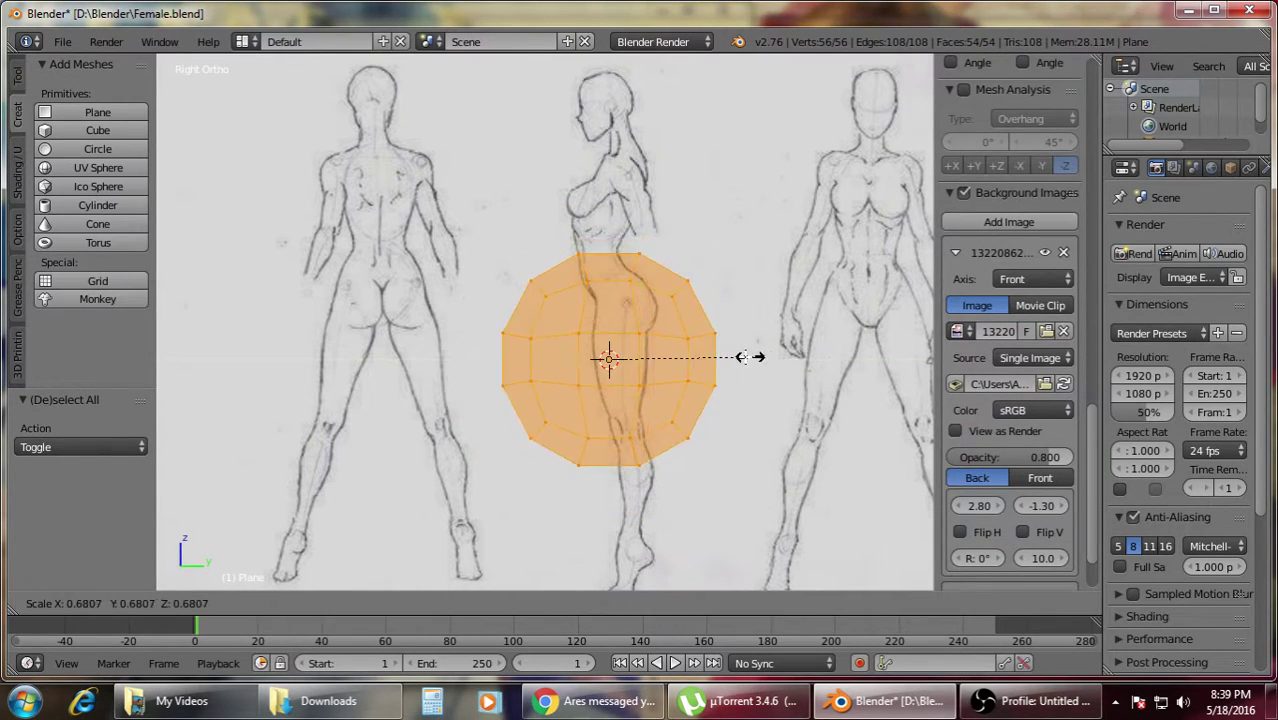
click(667, 356)
- Raise the sphere about 2.492 along Z towards the side figure's head and scale it to about 0.857
key(g)
key(z)
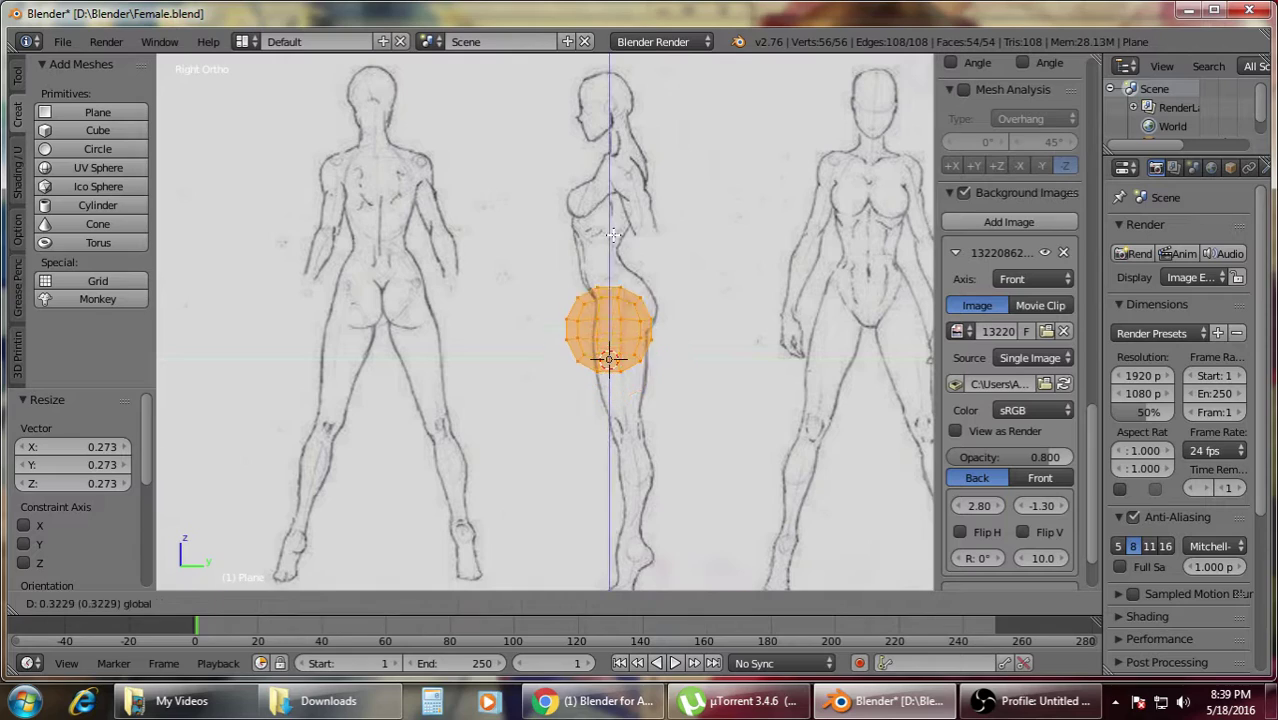
click(617, 78)
scroll(759, 290, up, 4)
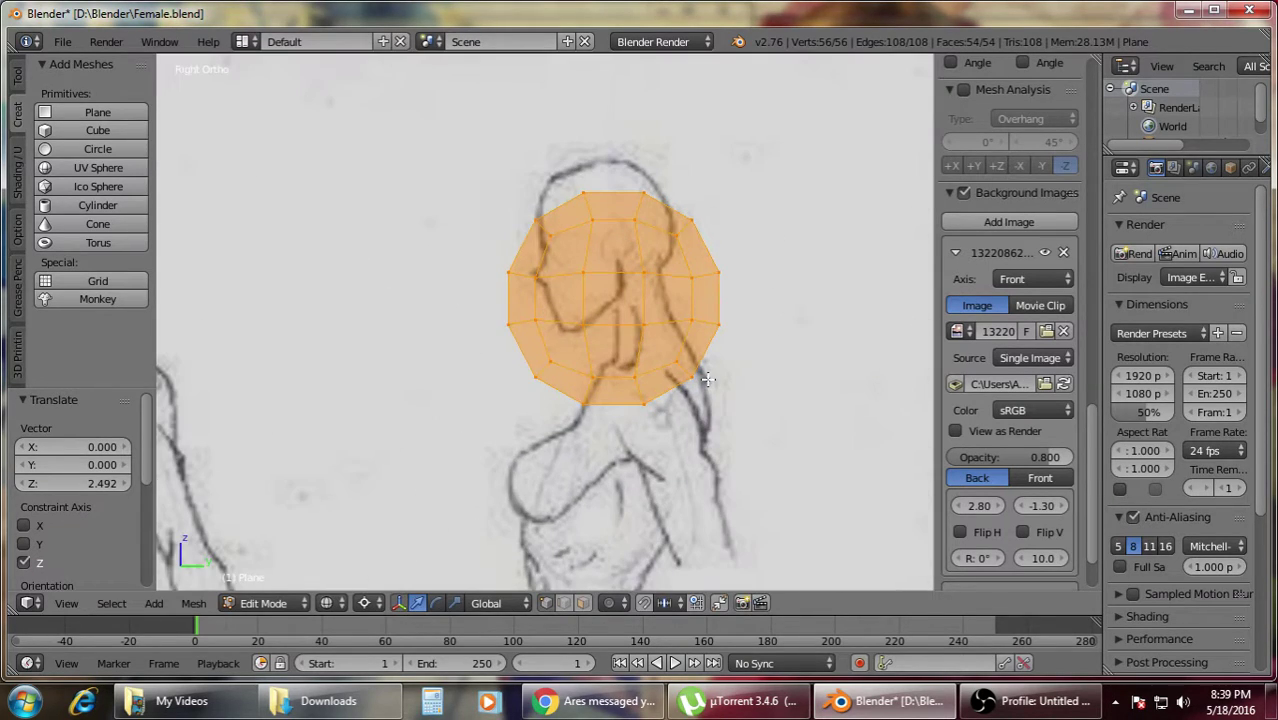
key(s)
scroll(740, 320, down, 3)
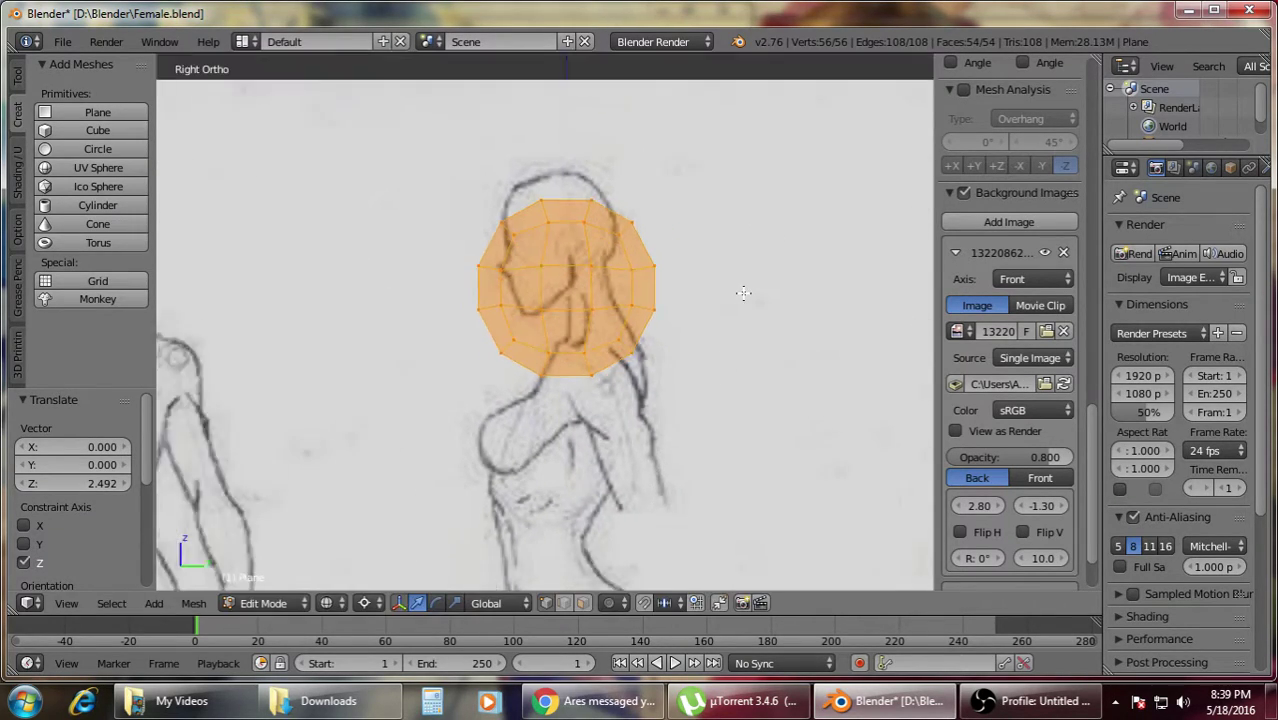
click(676, 377)
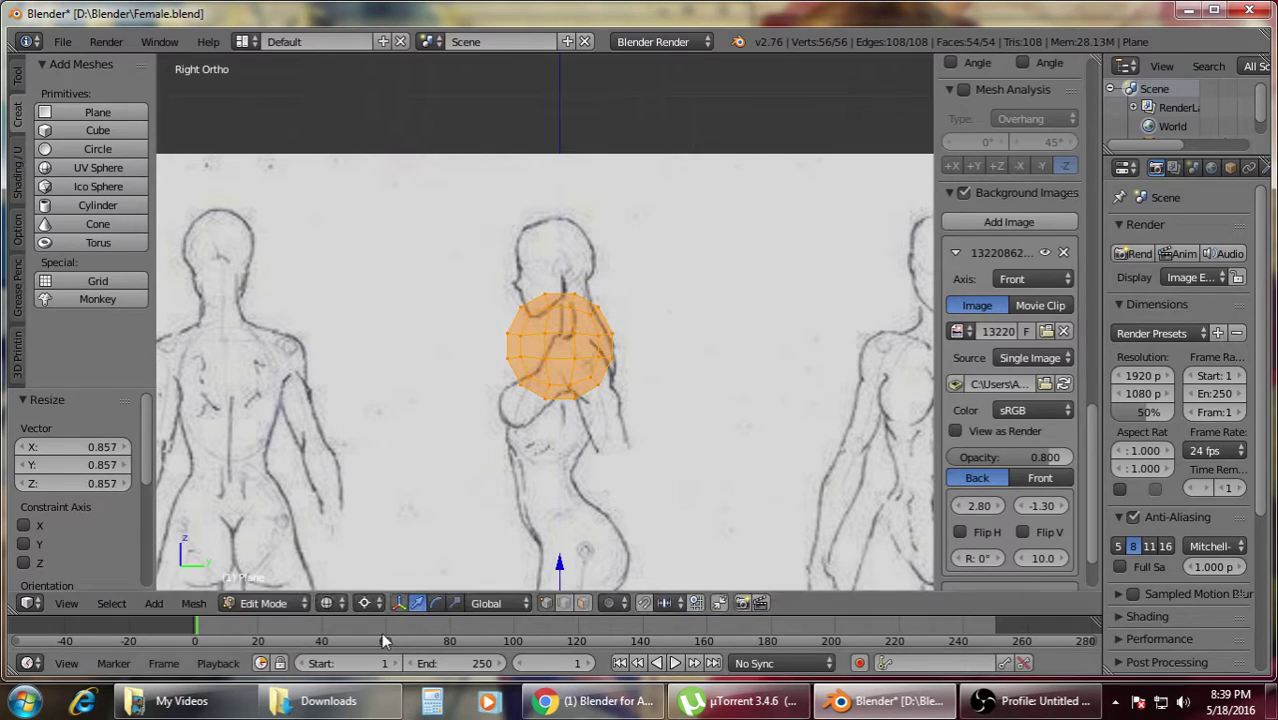
- Set the pivot point to the centre of the selection and raise the sphere about 0.631 along Z onto the head
click(366, 603)
click(400, 581)
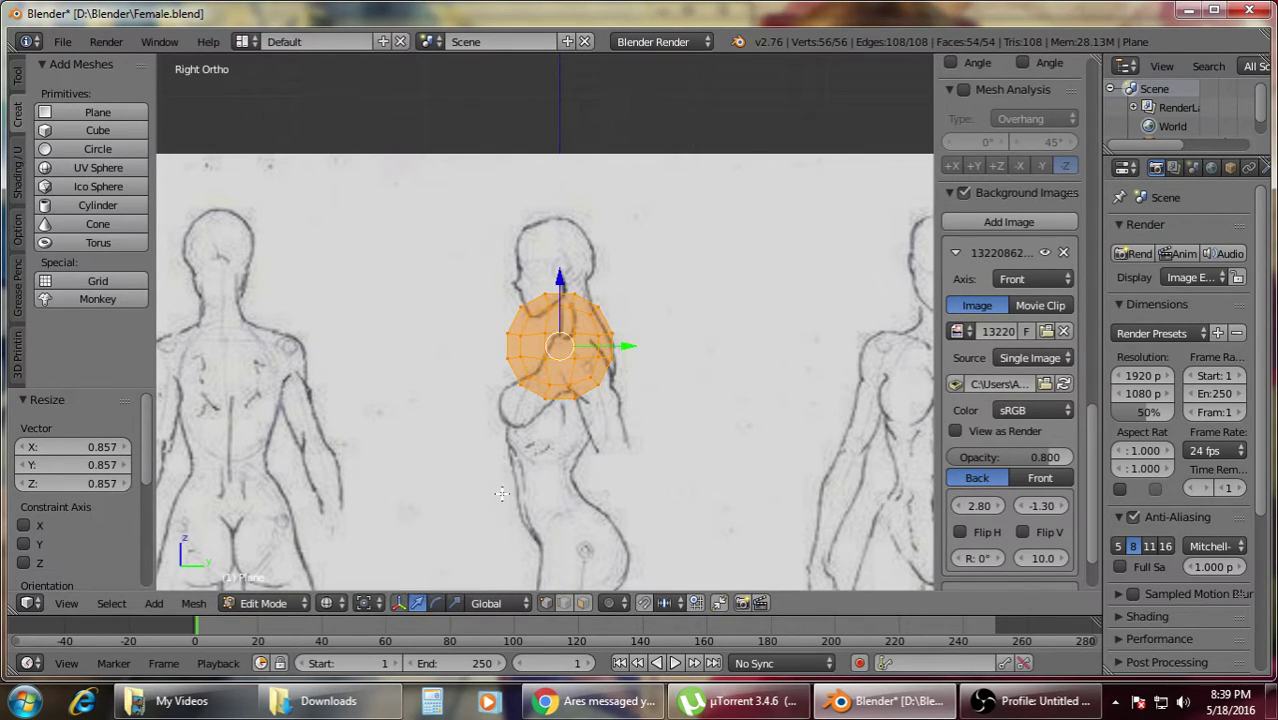
drag(553, 303, 553, 220)
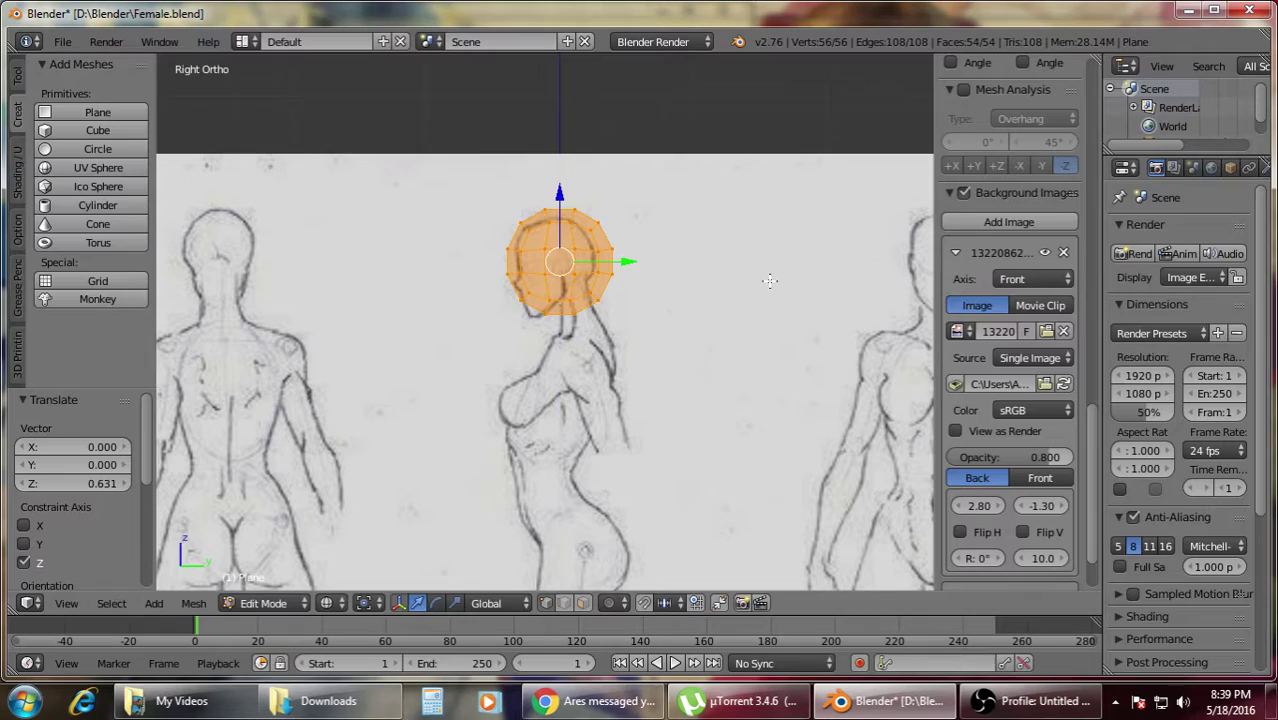
- Scale the sphere to about 0.733 and shift it along Y and Z to fit the side figure's skull outline
key(s)
click(712, 278)
scroll(725, 240, up, 5)
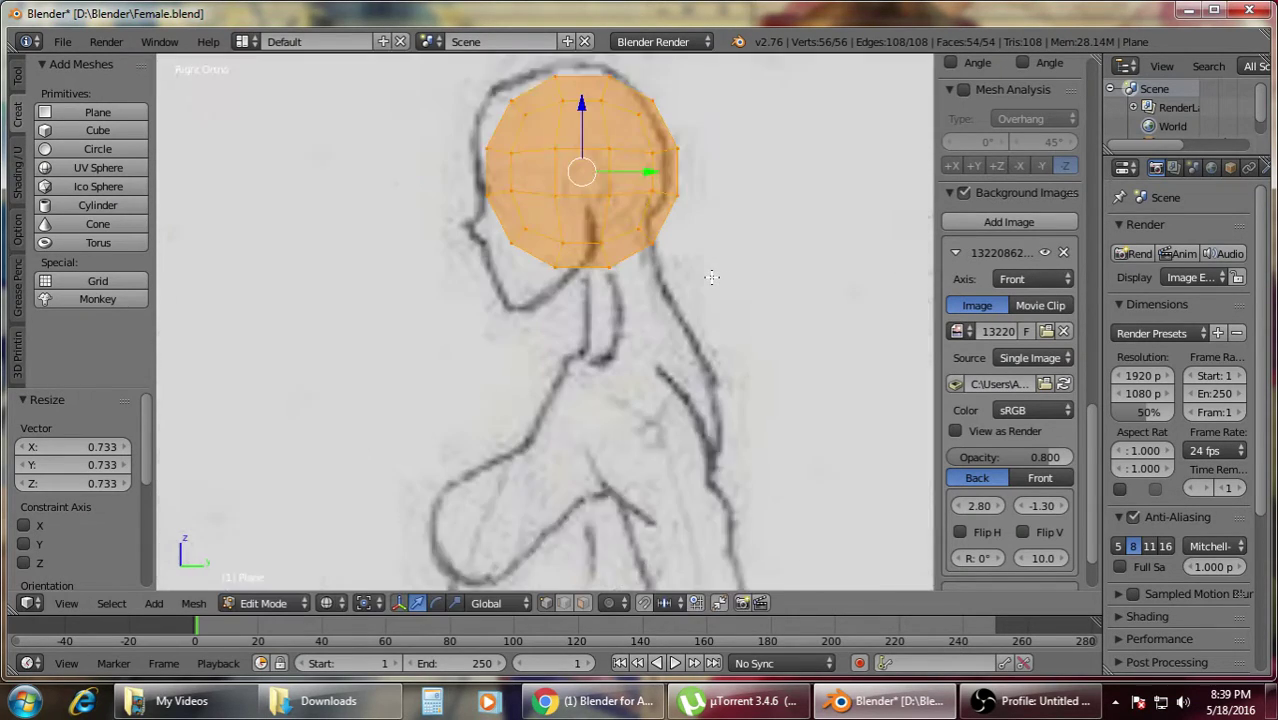
shift+middle_drag(725, 236, 676, 385)
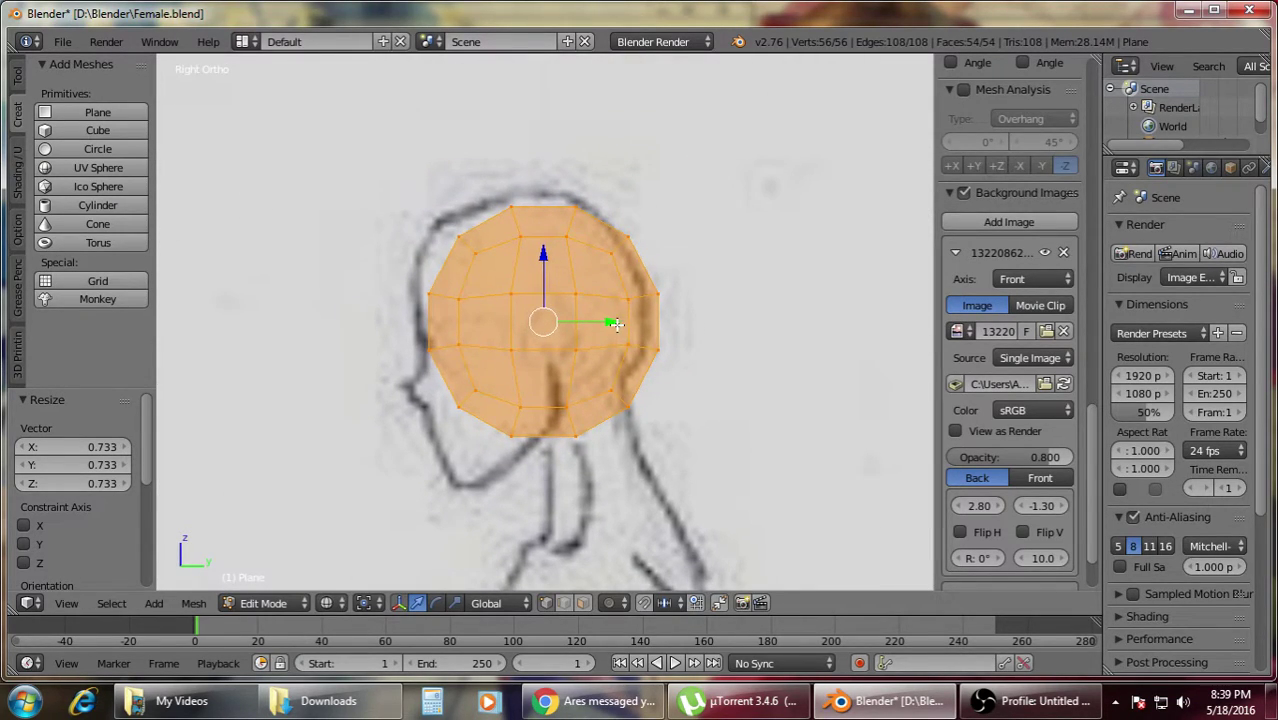
drag(607, 320, 593, 325)
drag(527, 255, 529, 236)
drag(585, 301, 588, 305)
key(a)
- Box-select the sphere's vertices at the lower back of the skull, move them down slightly, and clear the selection
scroll(711, 379, up, 1)
shift+middle_drag(711, 379, 638, 371)
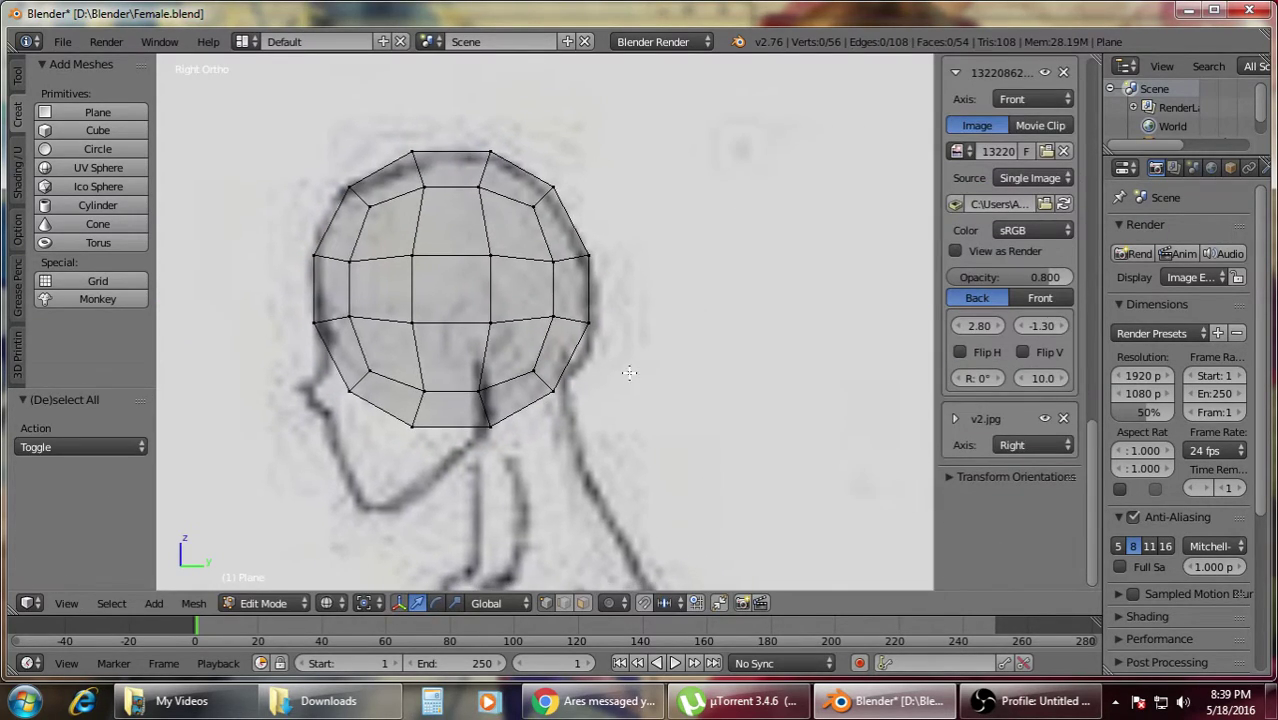
key(b)
drag(540, 312, 604, 334)
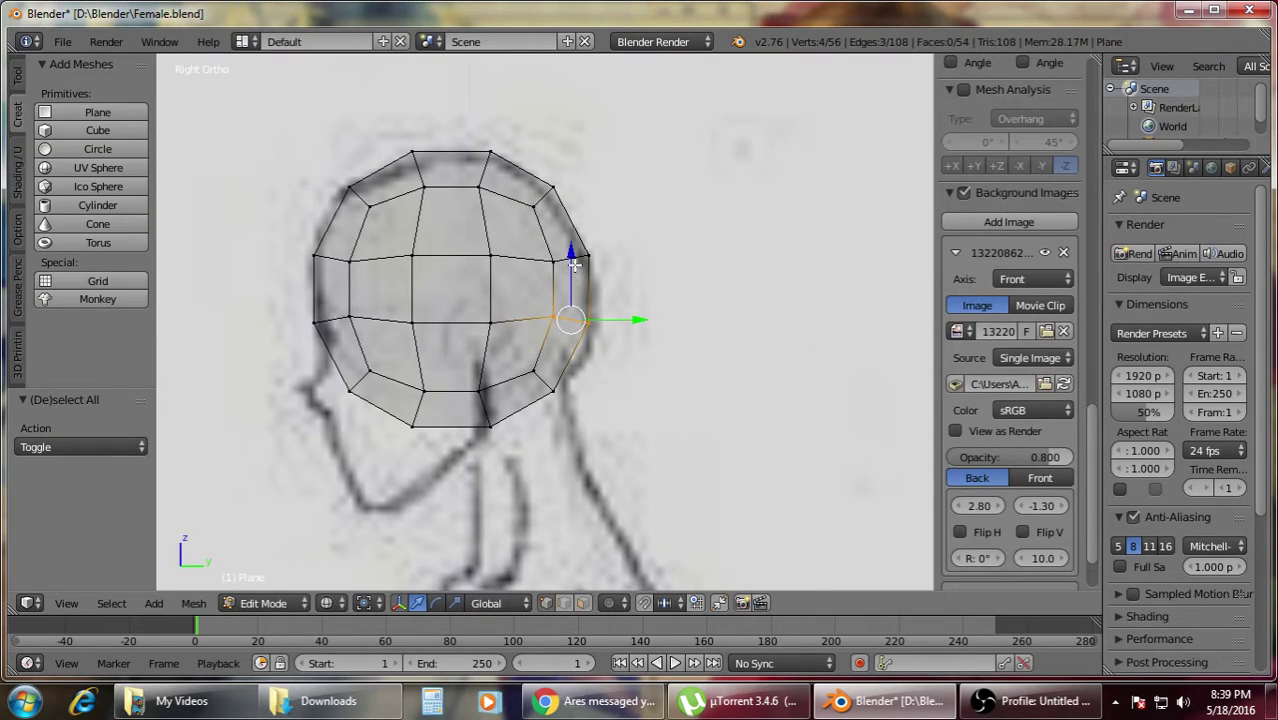
drag(572, 258, 612, 289)
key(a)
key(b)
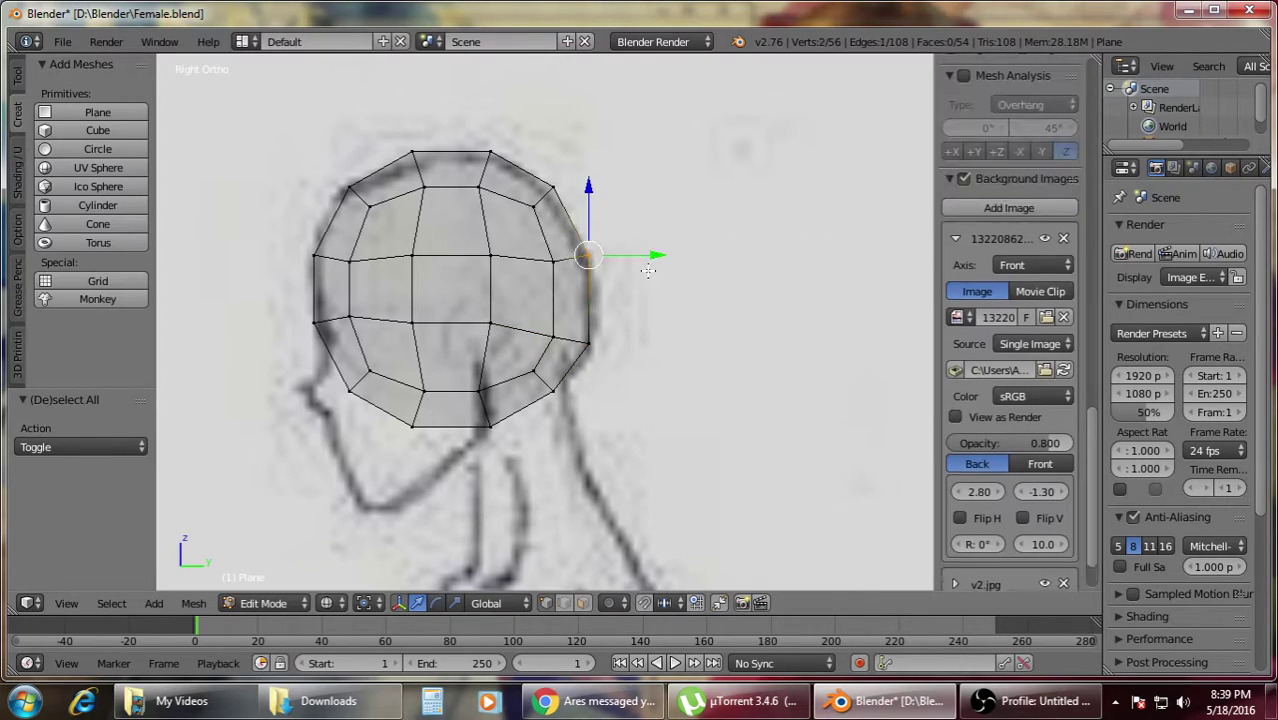
key(a)
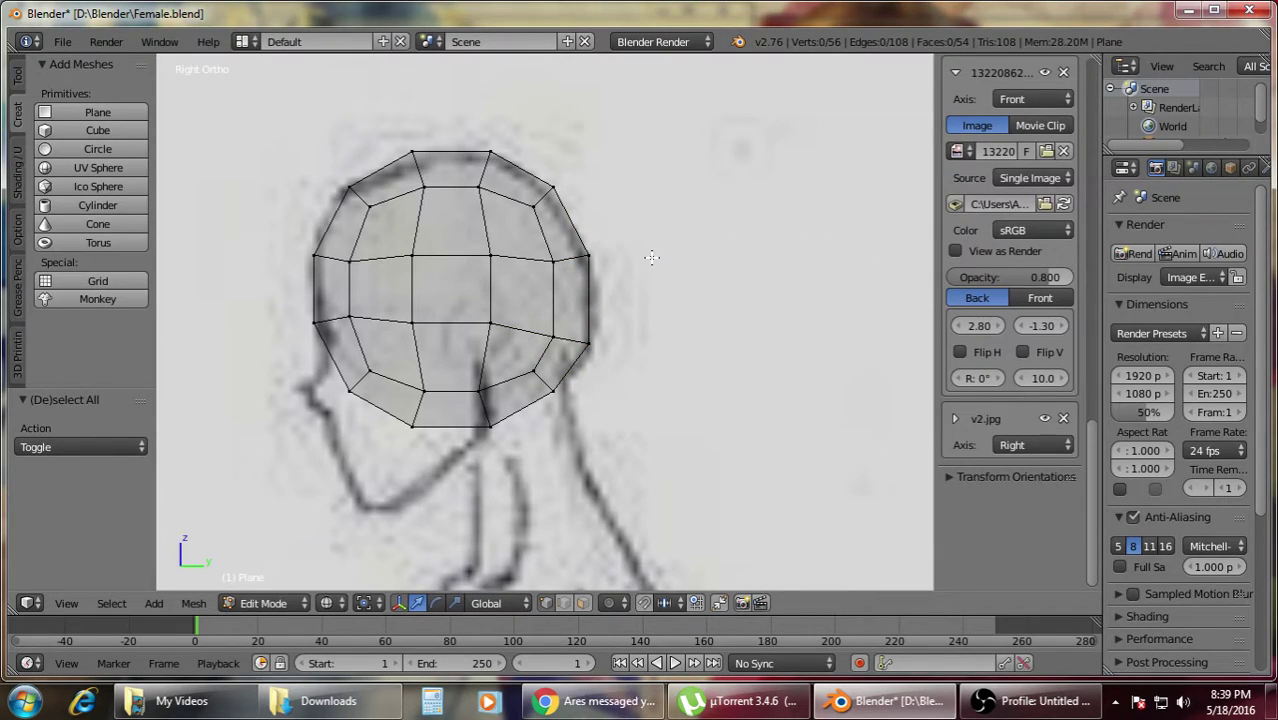
- In the front view, move the whole sphere about -0.884 along Z and -0.872 along X onto the front figure's head
key(KP_1)
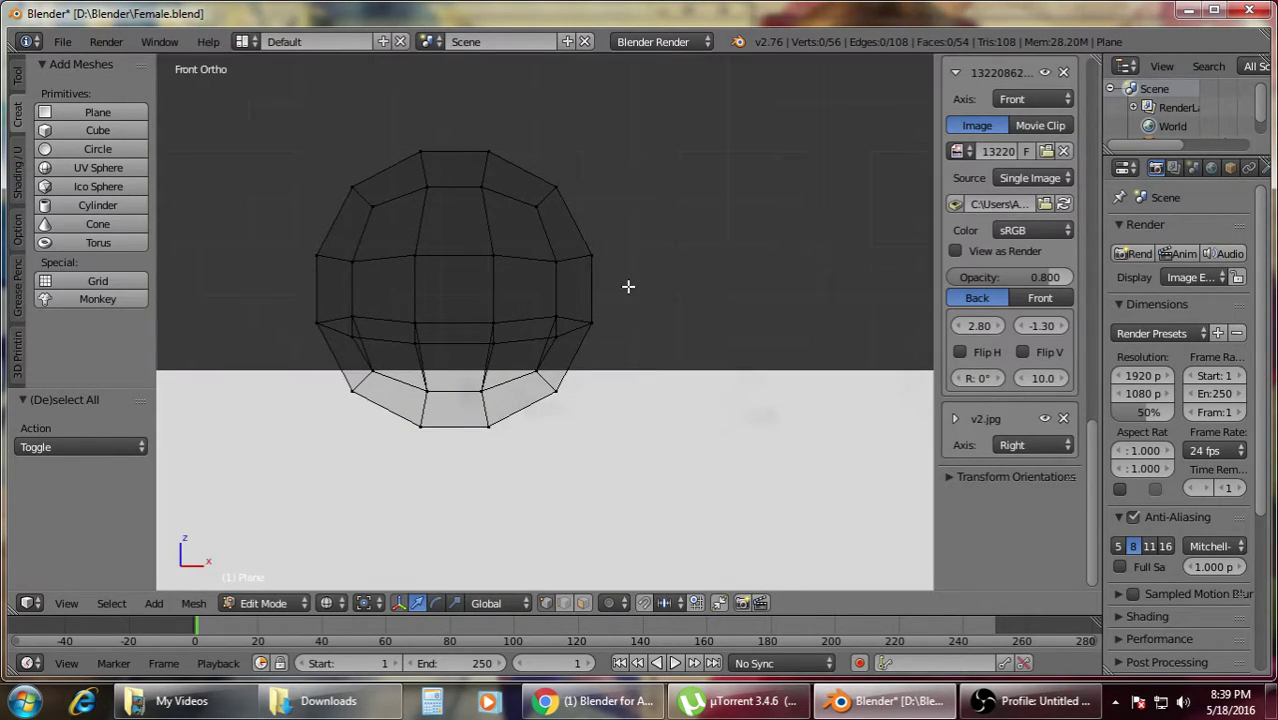
scroll(628, 286, down, 8)
scroll(628, 286, down, 3)
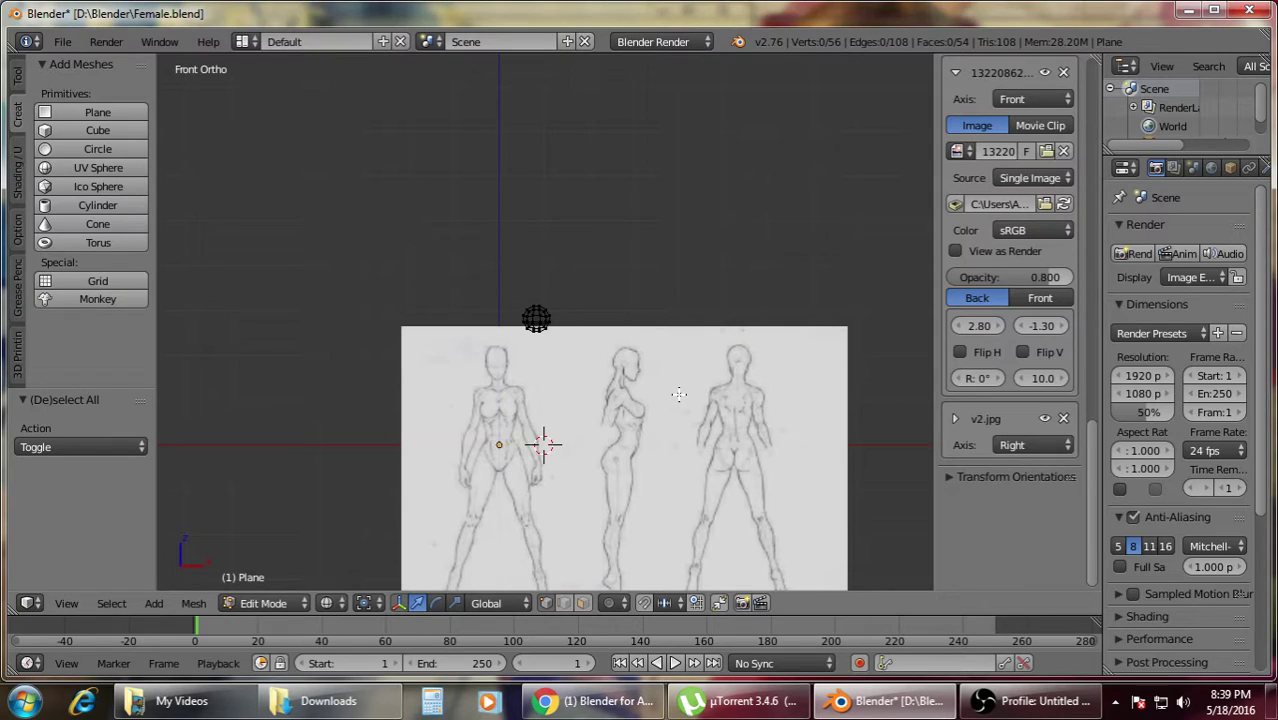
scroll(679, 394, up, 2)
key(a)
key(g)
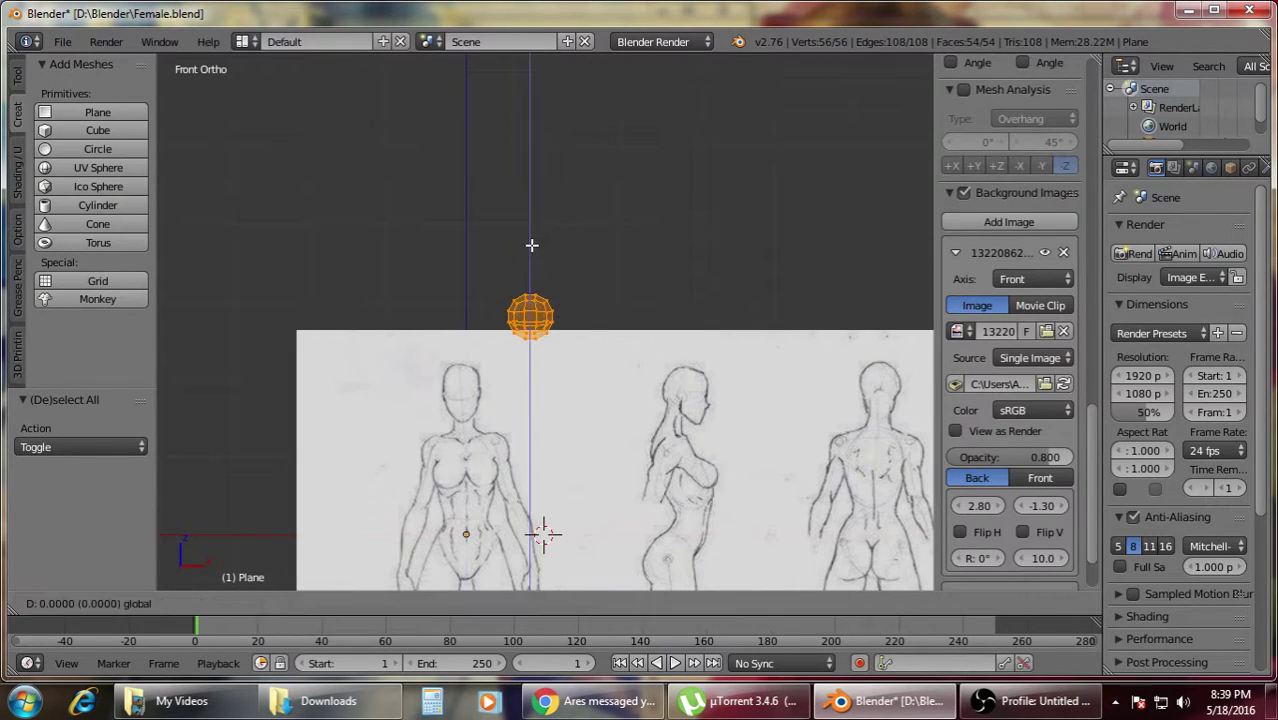
key(z)
click(535, 310)
key(g)
key(x)
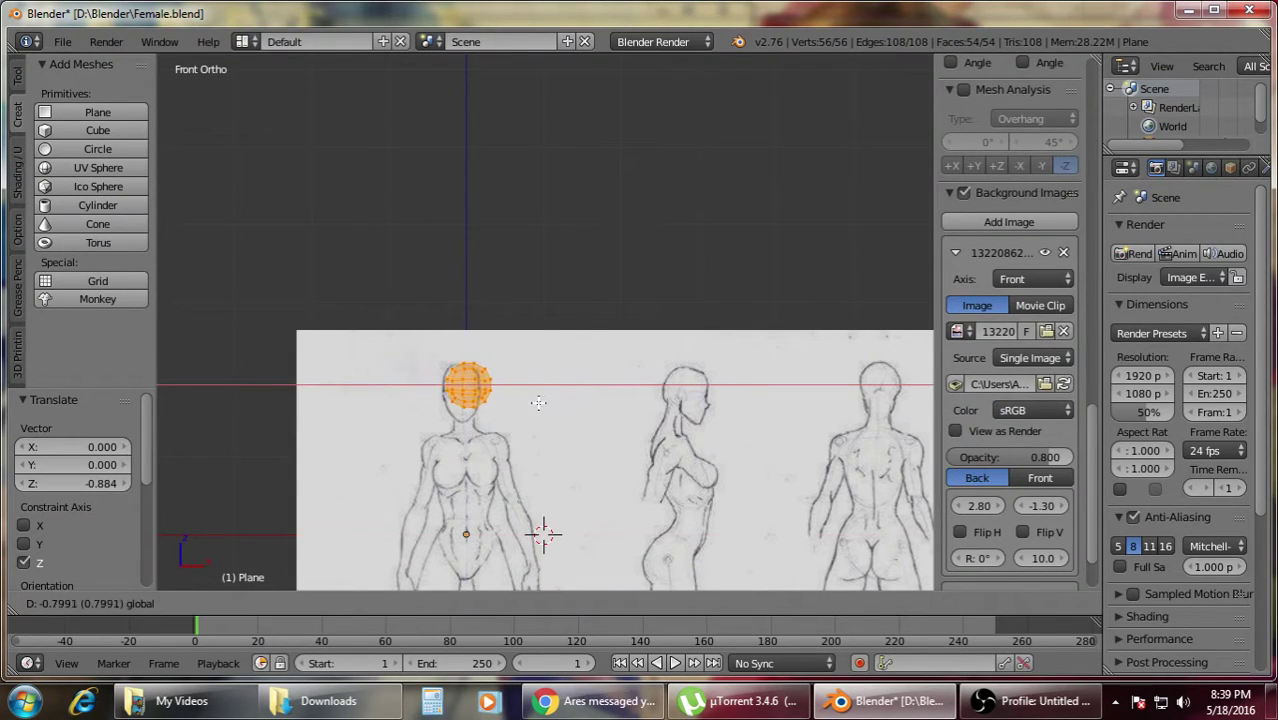
click(535, 403)
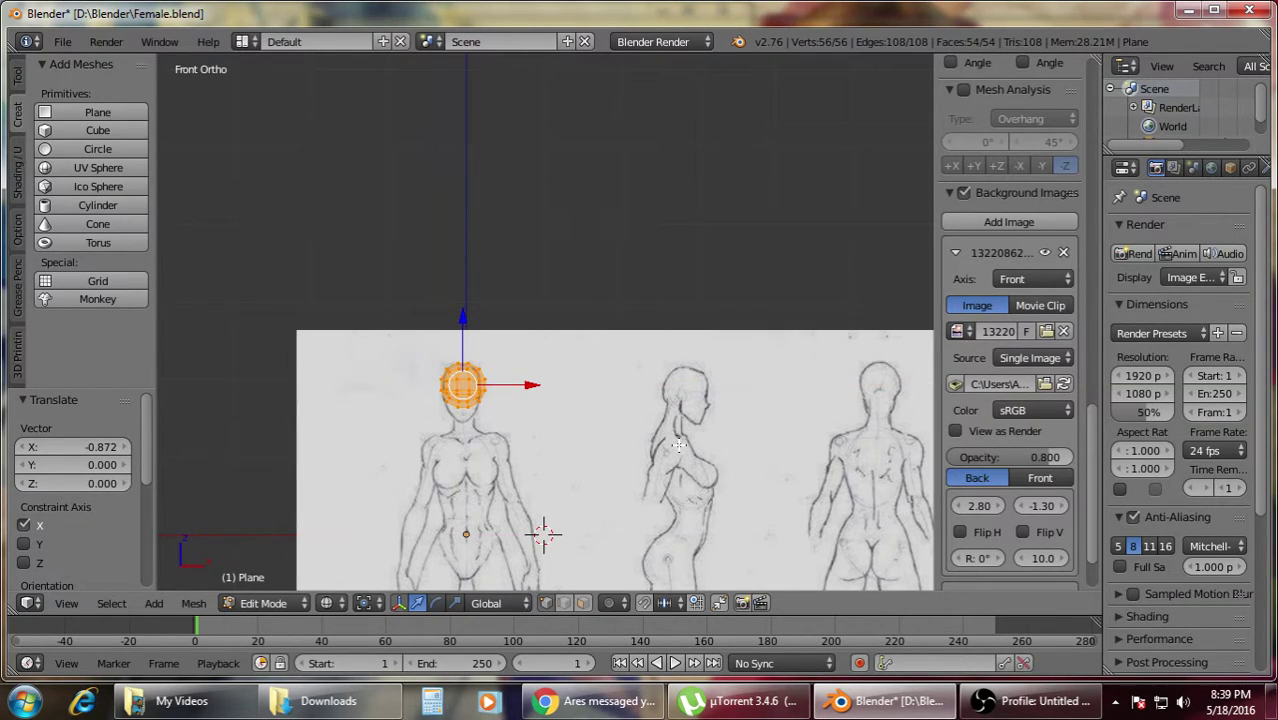
key(KP_3)
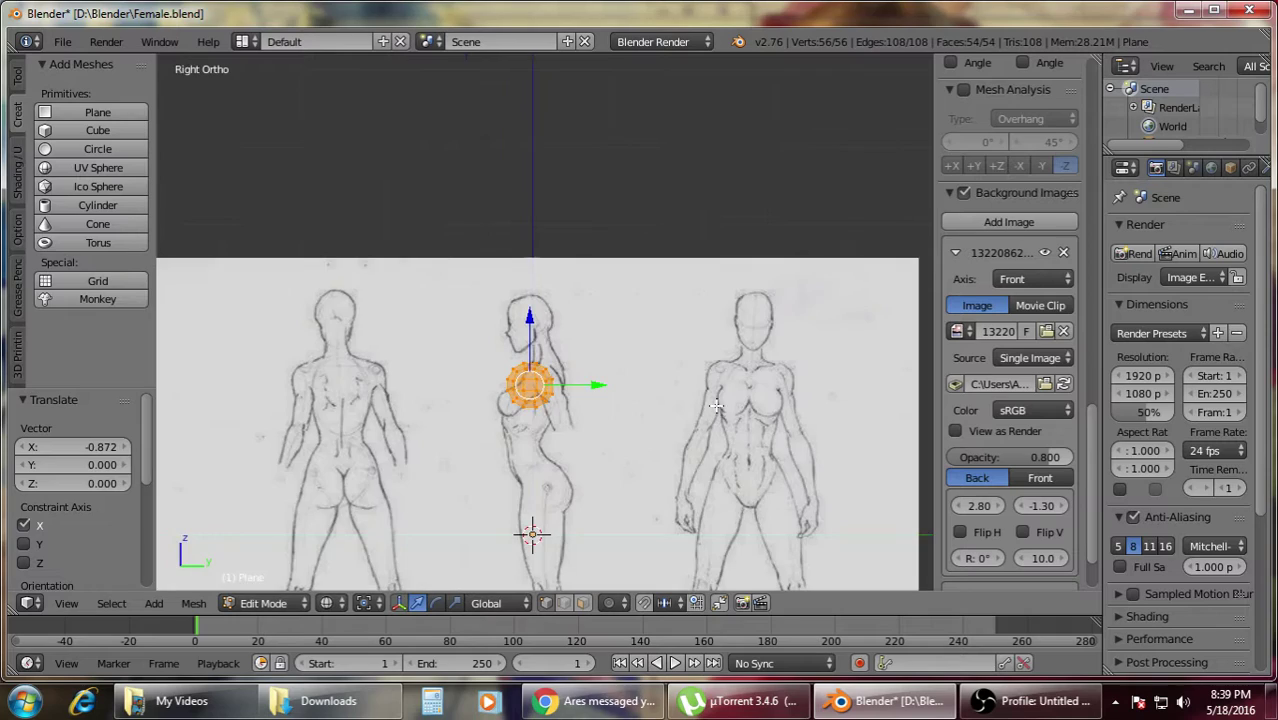
scroll(1013, 457, down, 2)
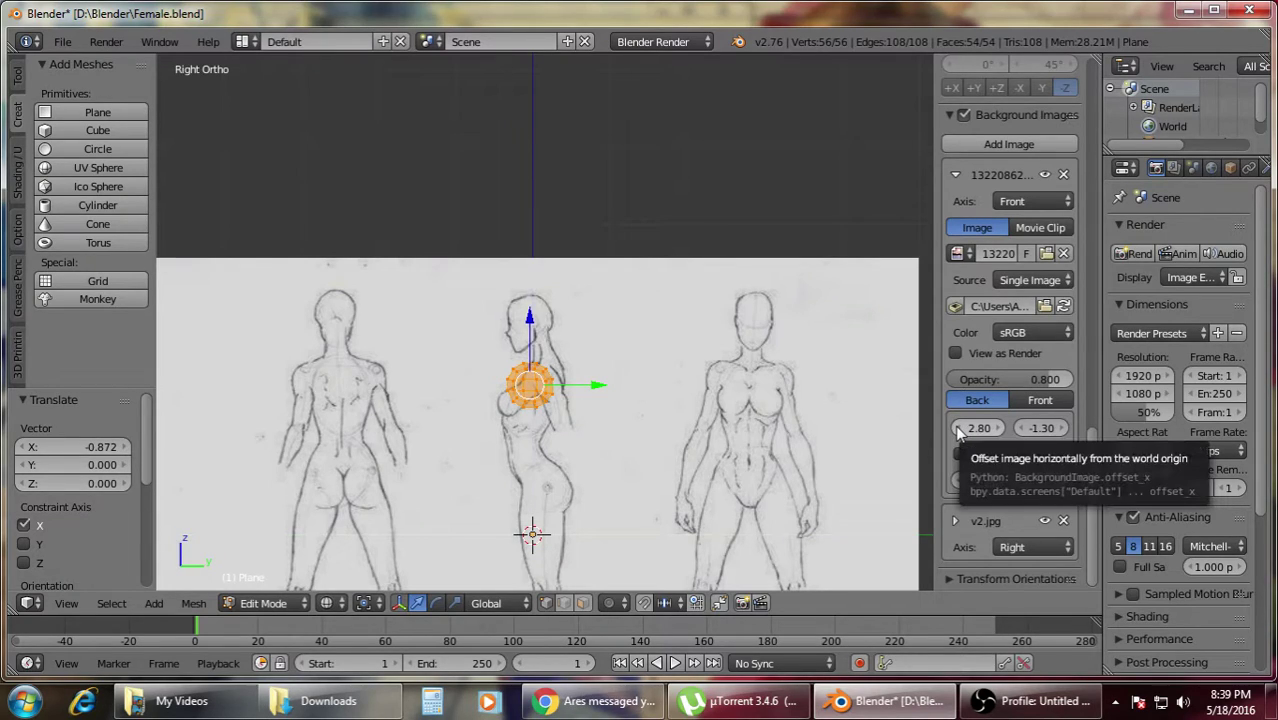
click(1020, 428)
click(1020, 428)
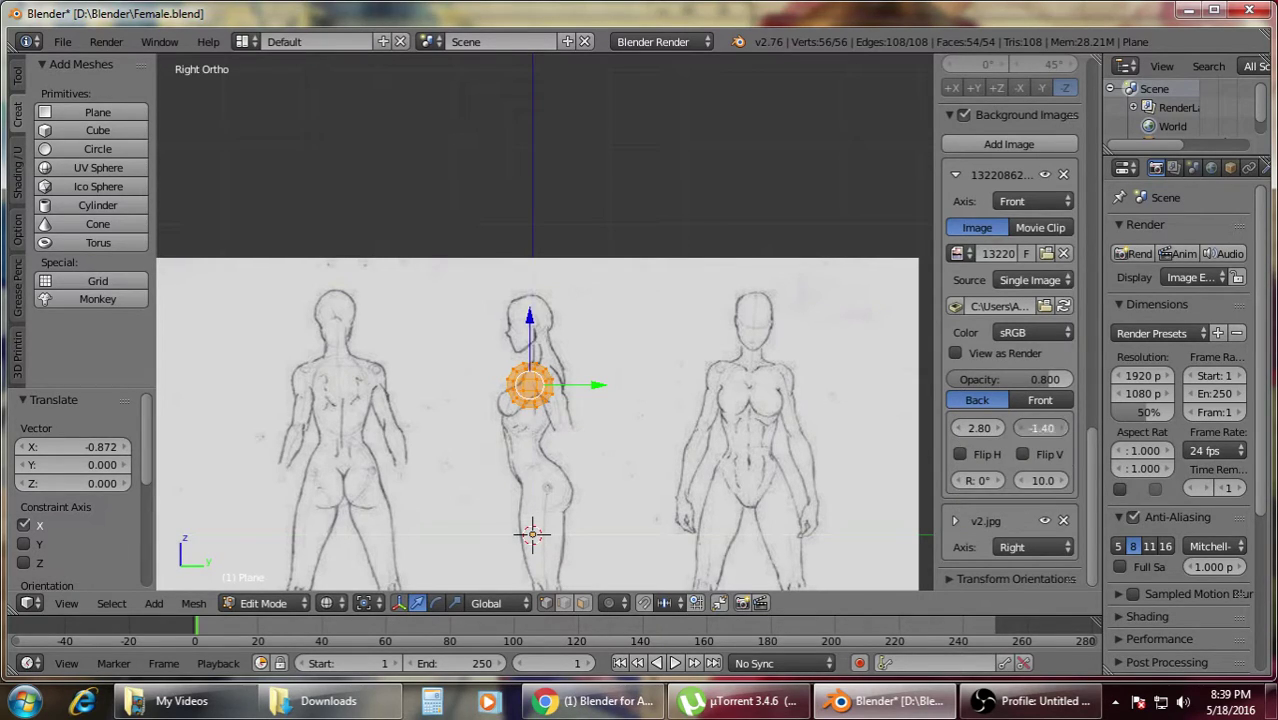
click(1044, 429)
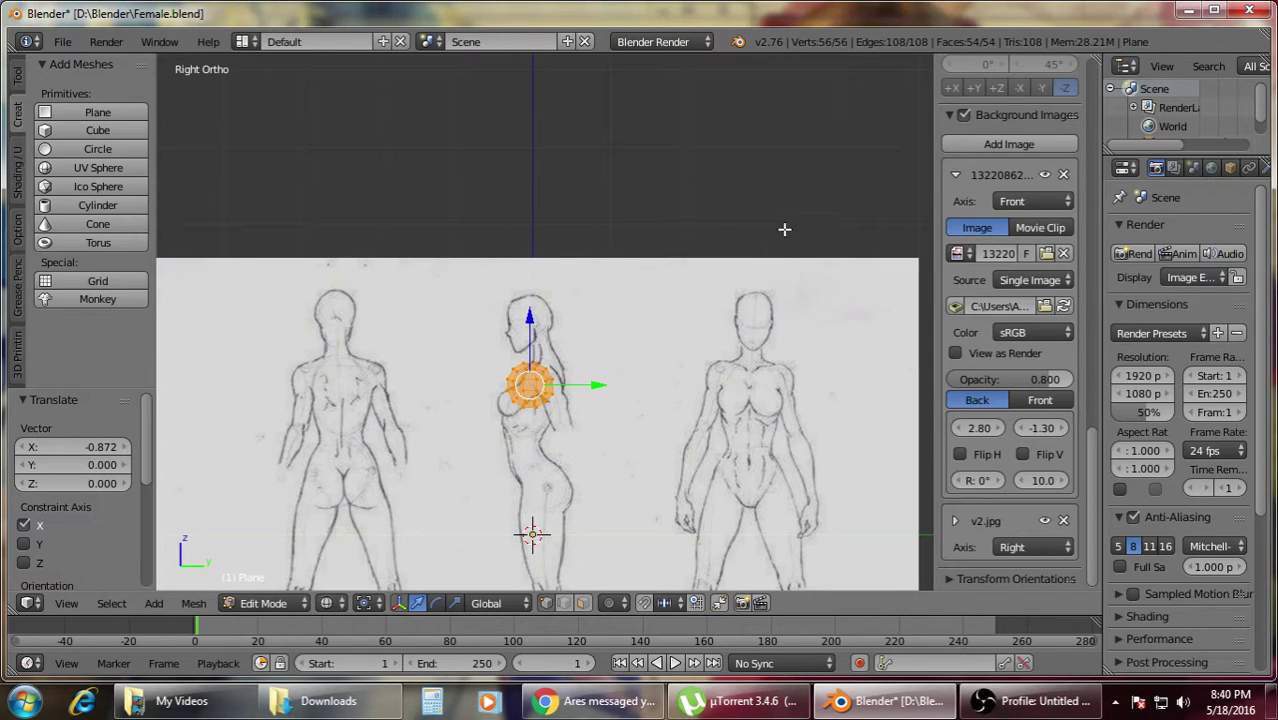
key(KP_1)
click(1065, 428)
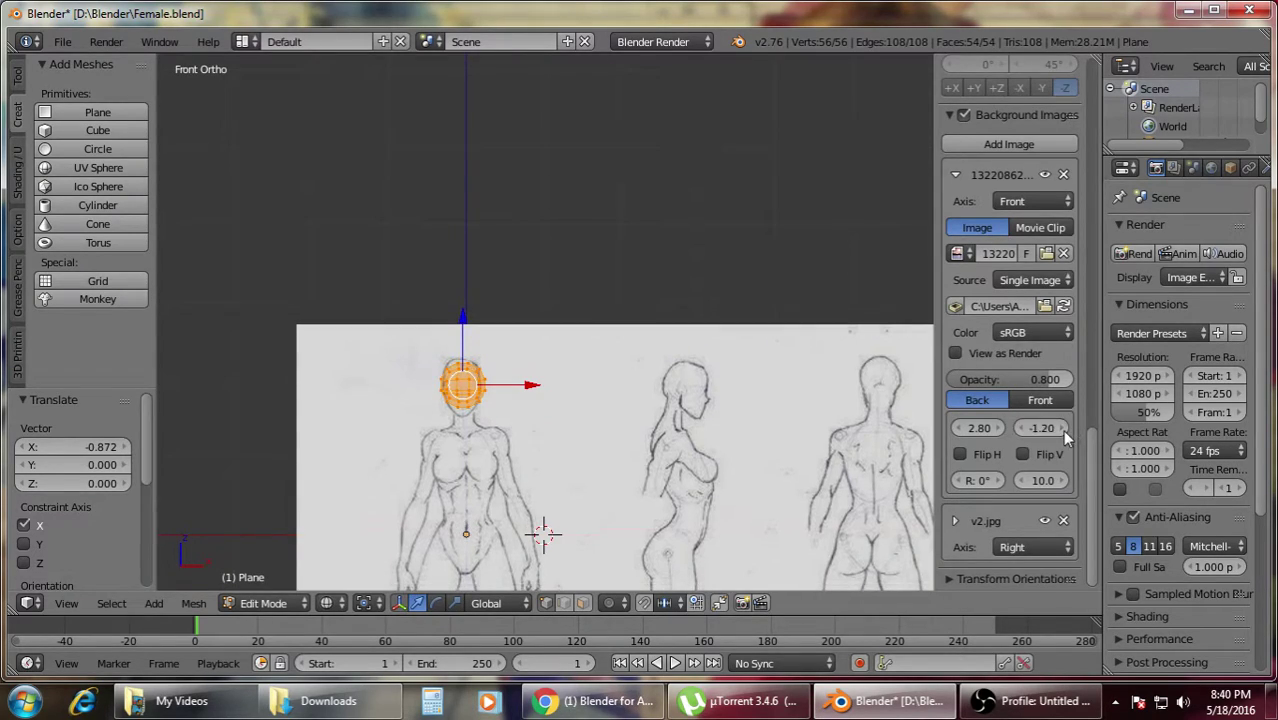
click(1018, 429)
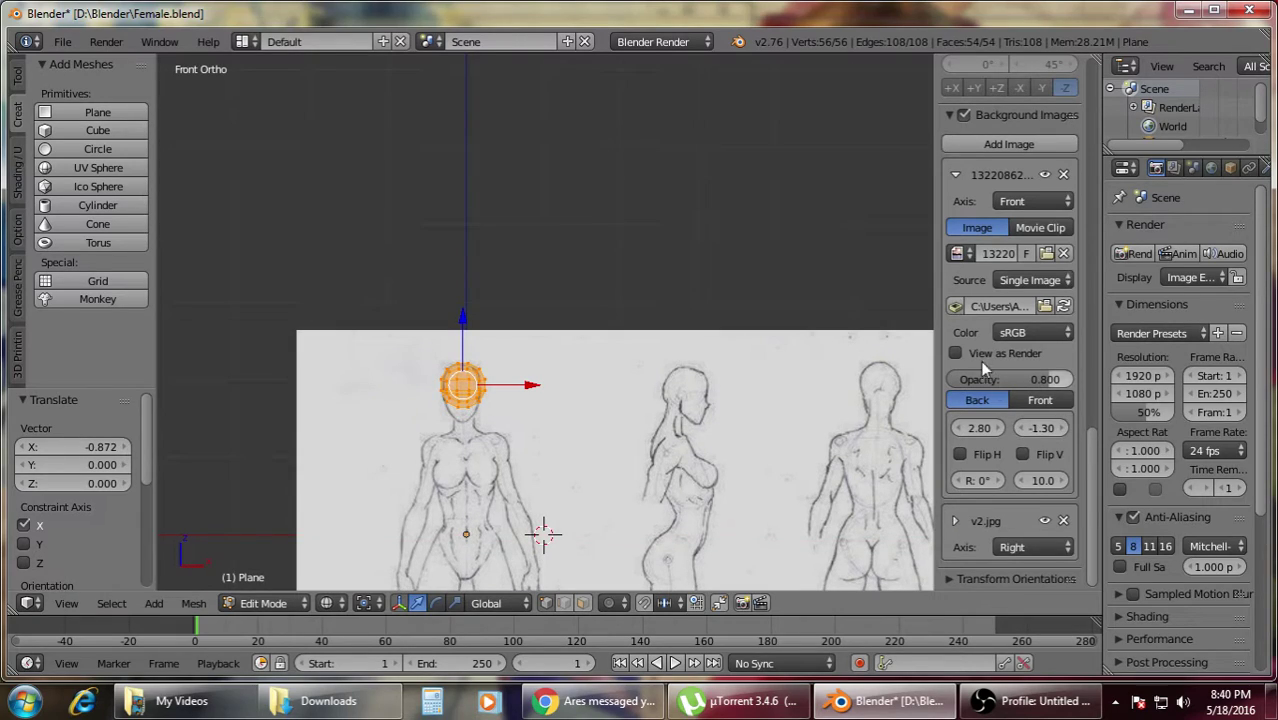
- Collapse the front background image's settings and set the vertical offset of v2.jpg to -1.20 in the right view
click(954, 177)
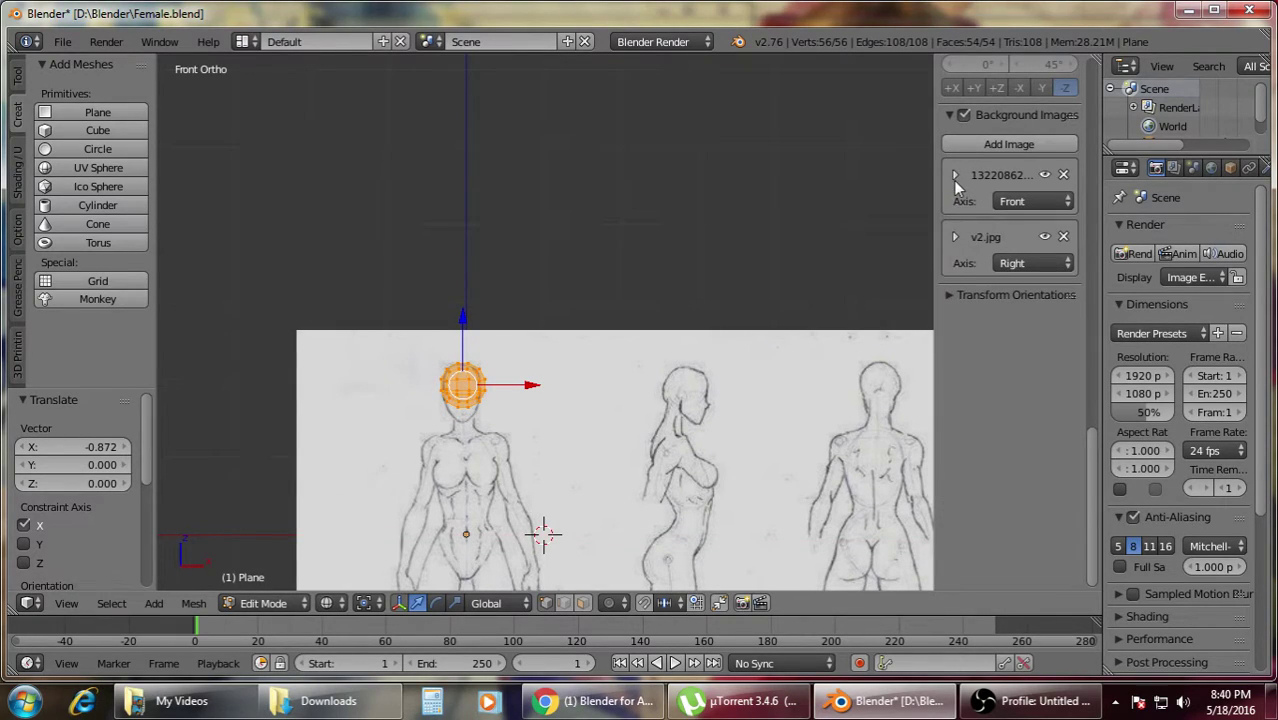
click(955, 236)
key(KP_3)
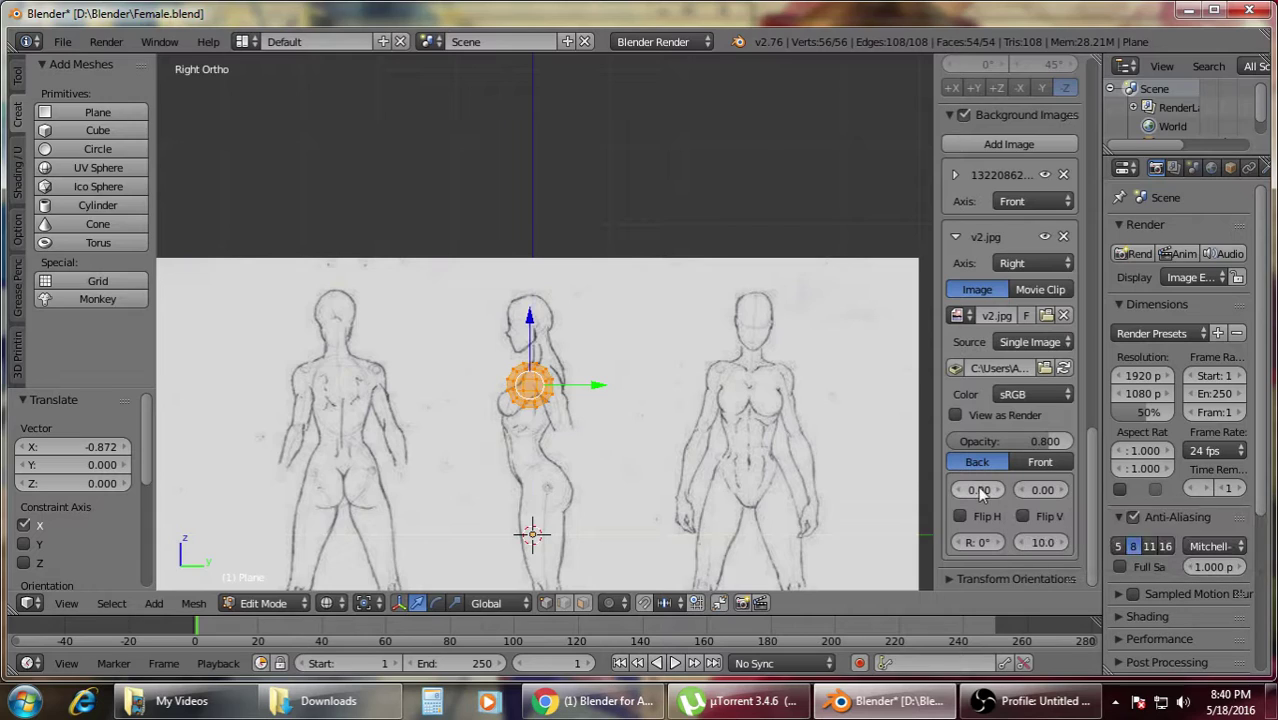
drag(1021, 489, 981, 489)
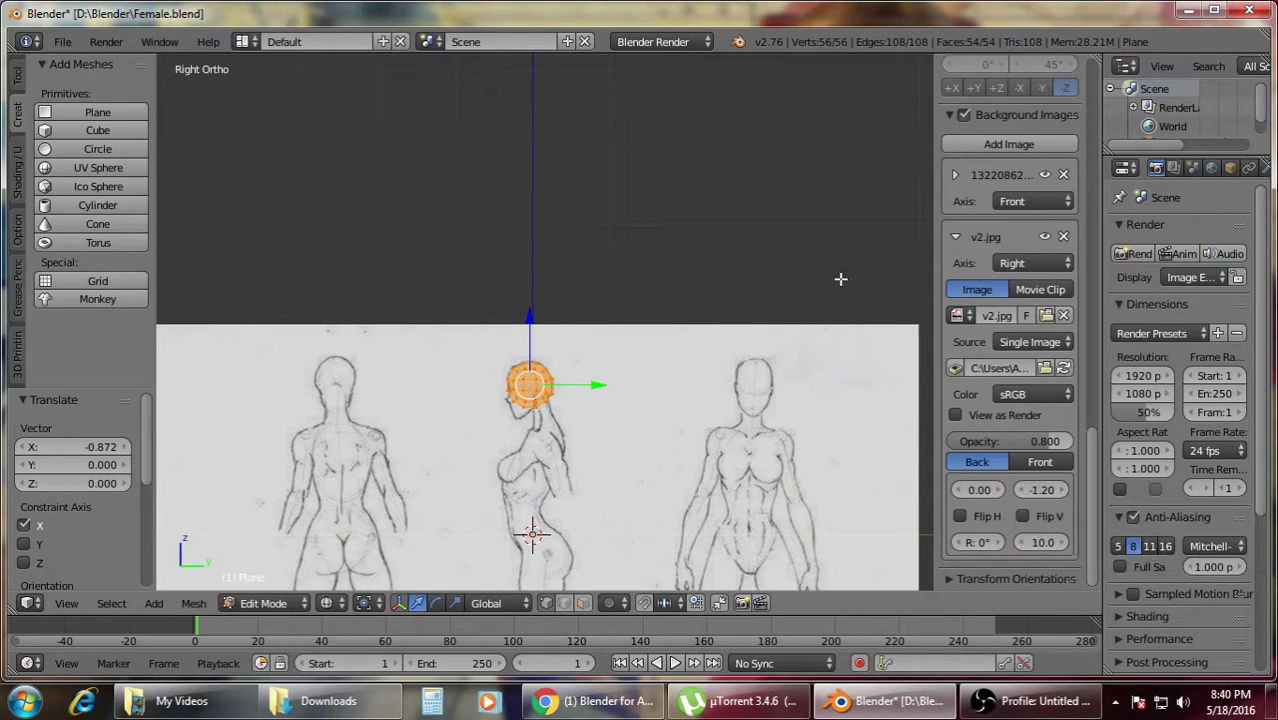
- In the front view, scale the whole sphere to about 0.935 to fit the figure's head more closely
key(KP_1)
scroll(790, 243, up, 3)
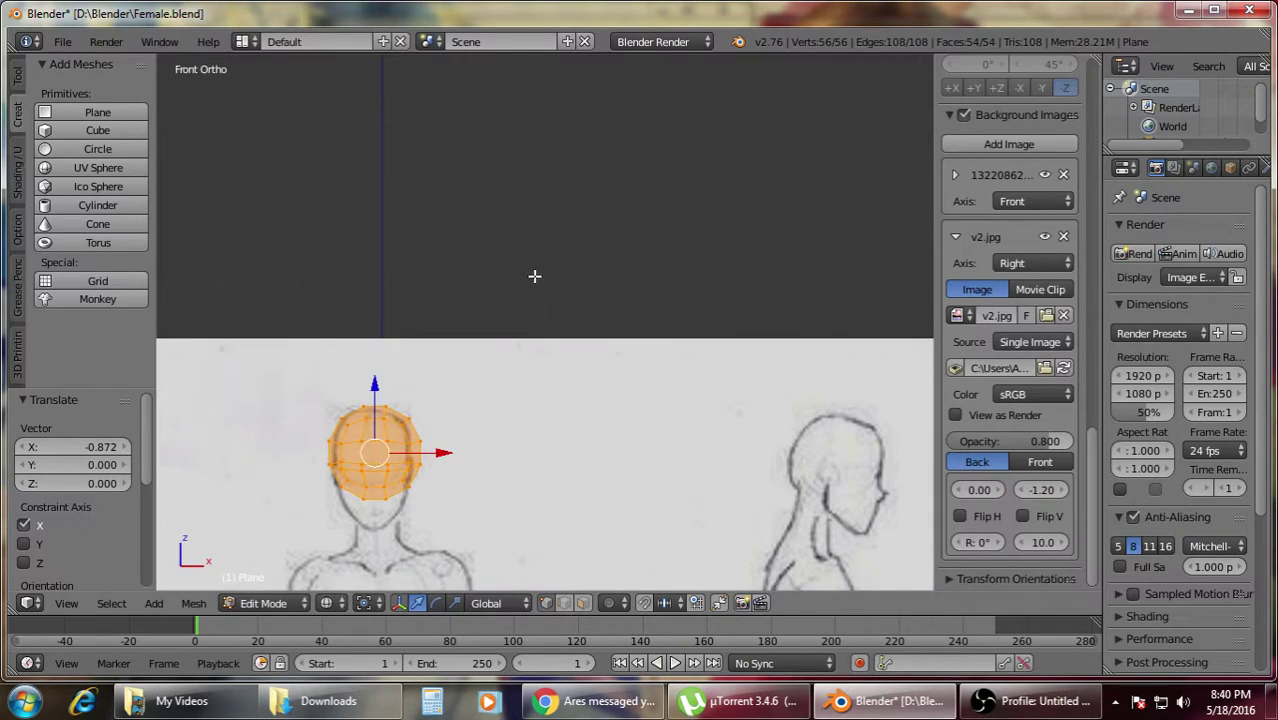
shift+middle_drag(534, 276, 718, 200)
scroll(716, 228, up, 2)
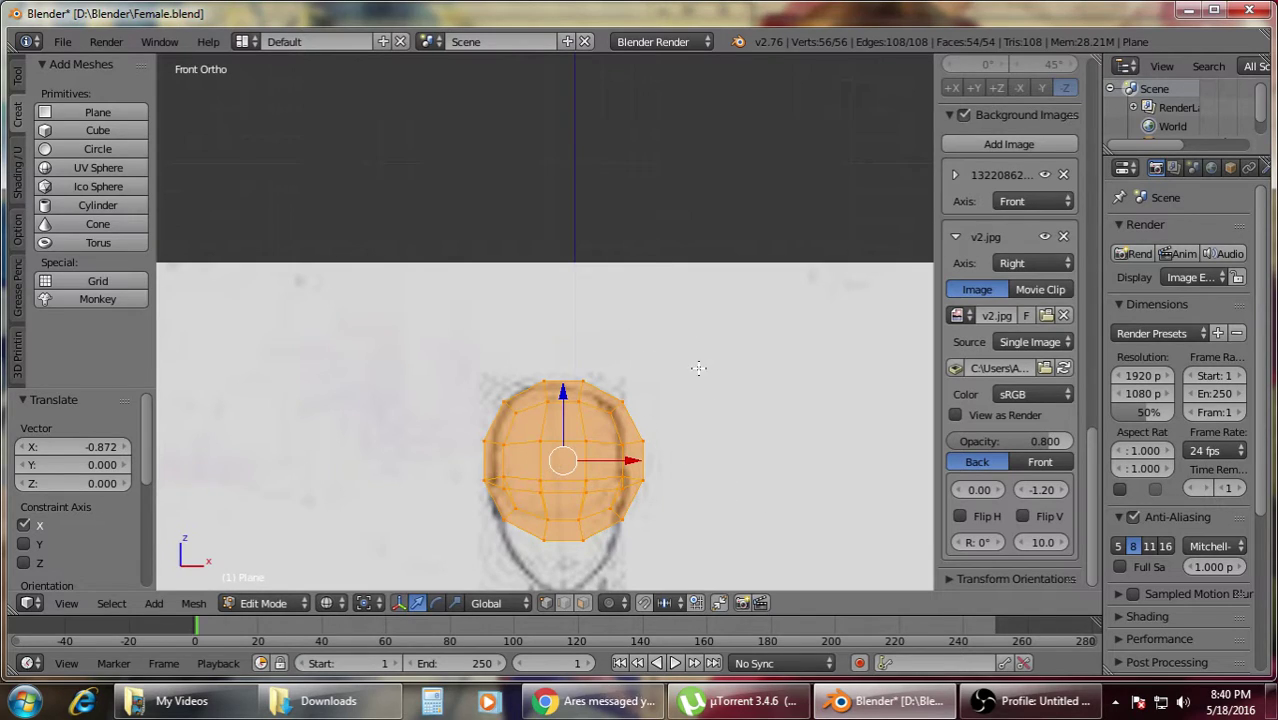
shift+middle_drag(697, 440, 693, 266)
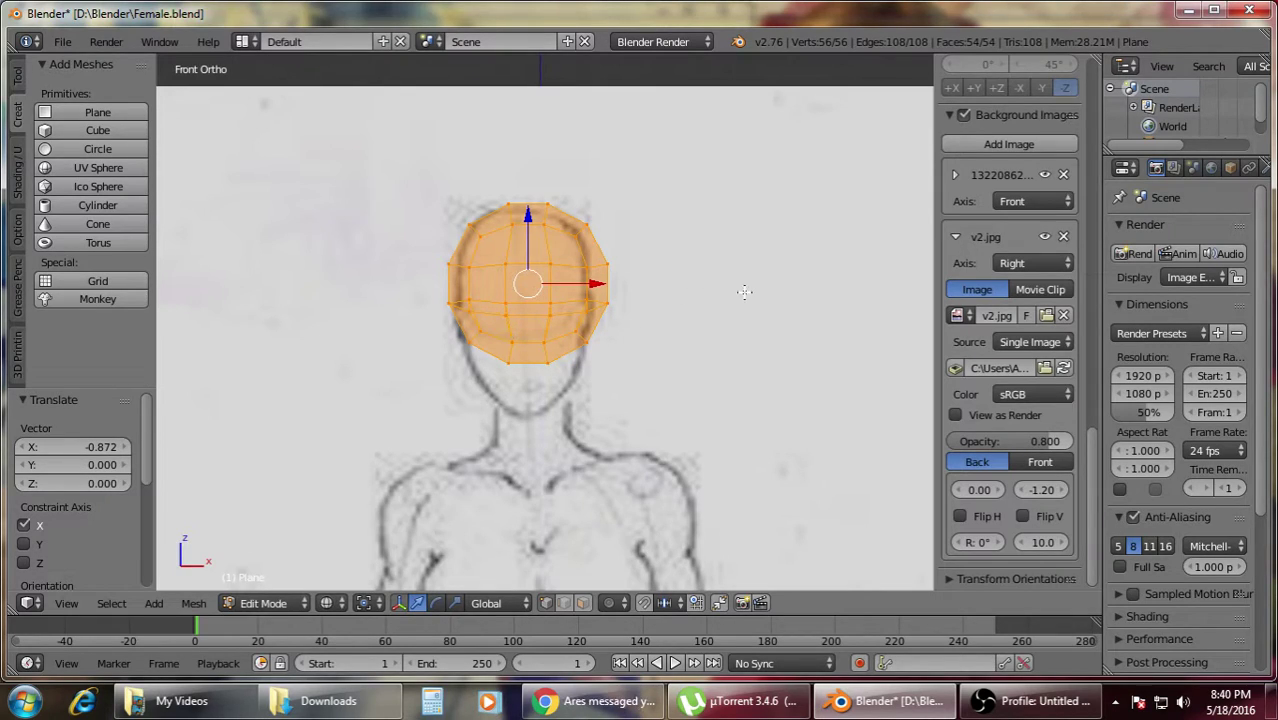
key(s)
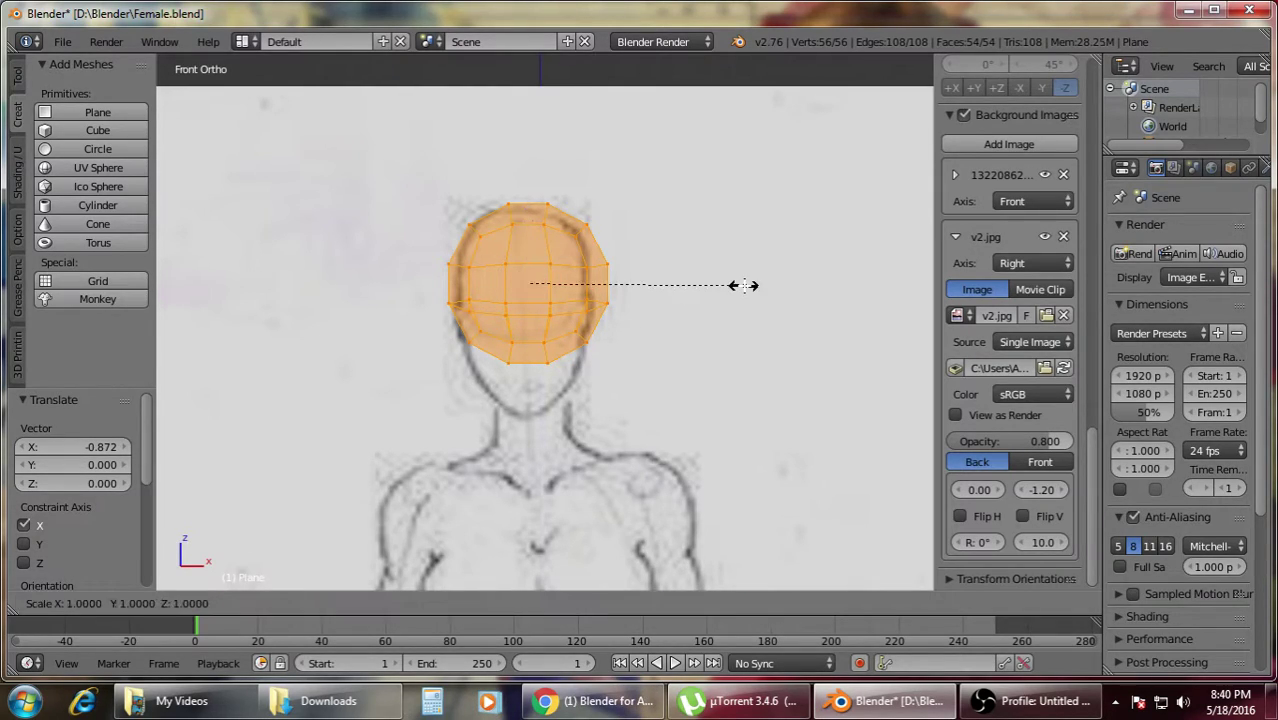
click(735, 284)
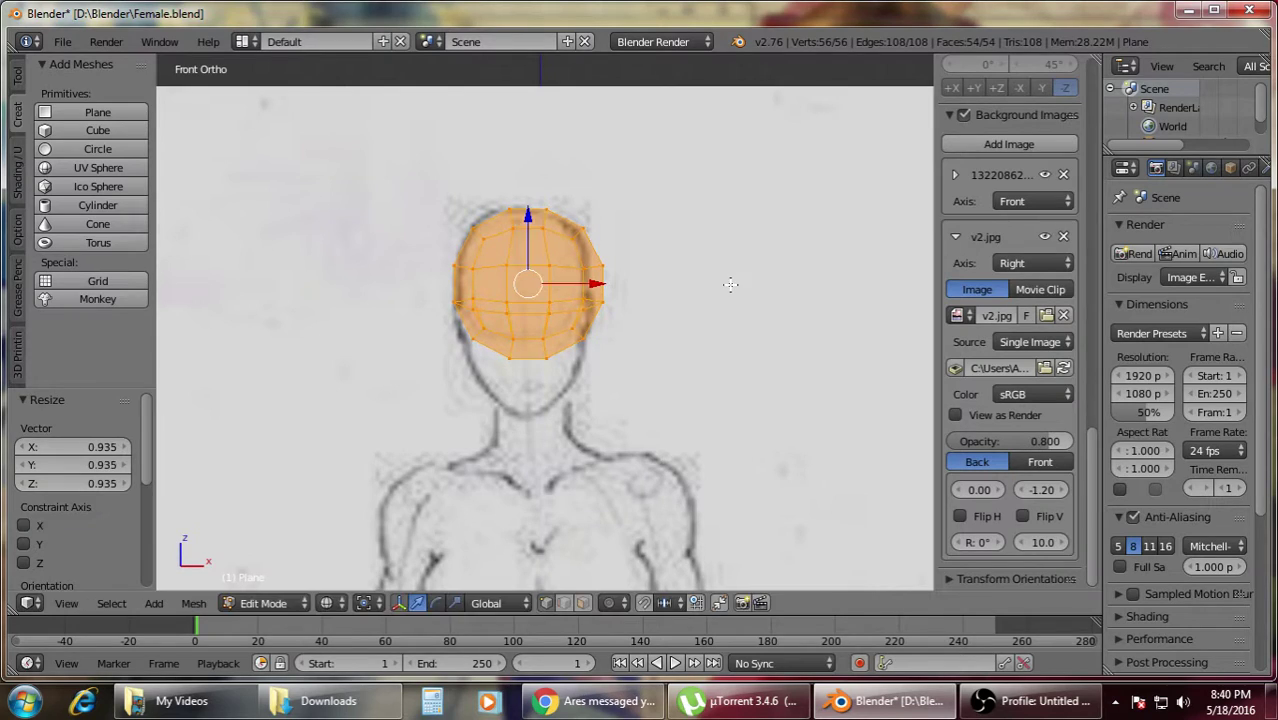
- Clear the selection and display the head mesh in solid shading in Edit Mode
key(a)
key(Tab)
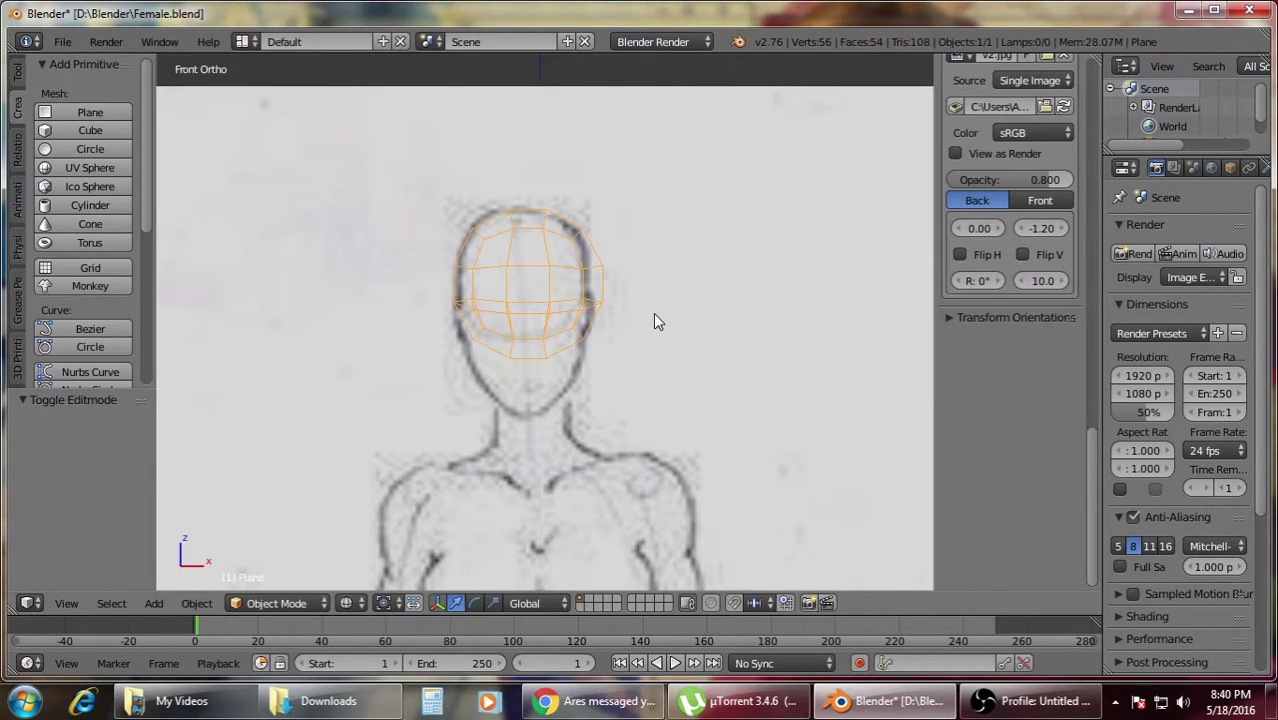
key(Tab)
key(z)
scroll(653, 313, up, 3)
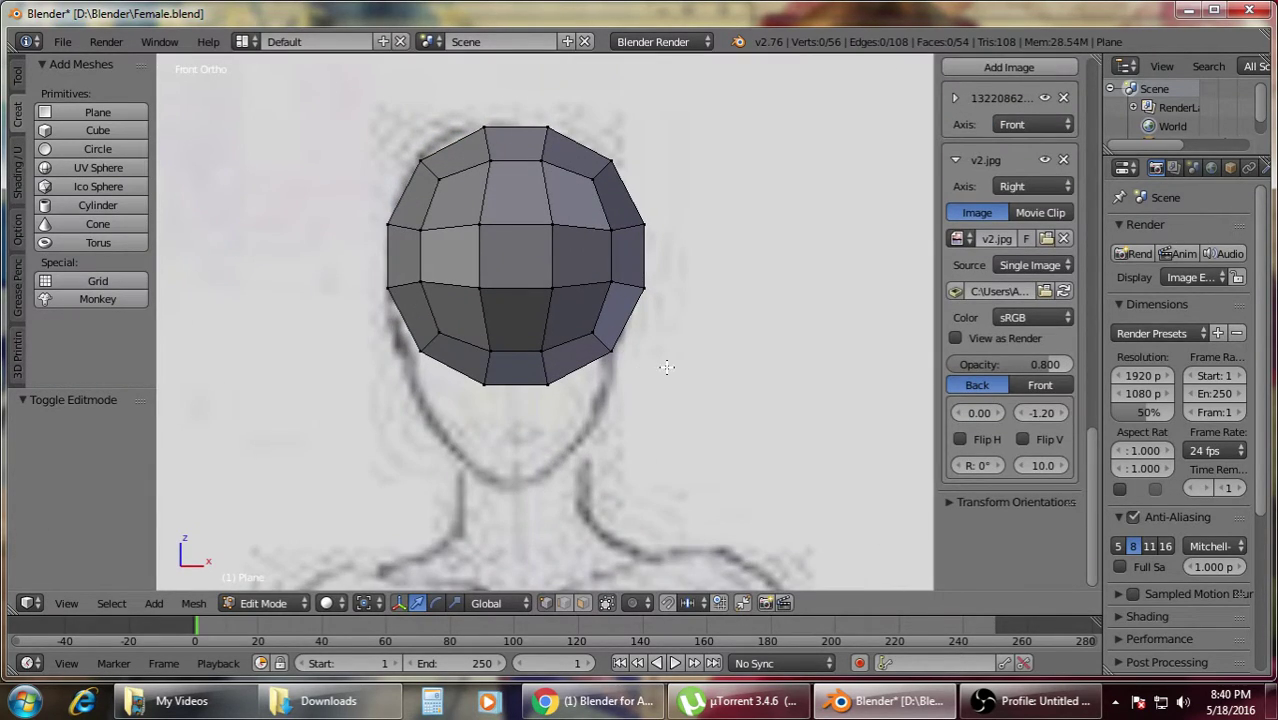
- Select the lower centre front edge and move it about 0.070 in Y and -0.355 in Z to the chin, with proportional size about 0.35
middle_drag(667, 367, 394, 394)
key(KP_1)
right_click(495, 287)
key(KP_3)
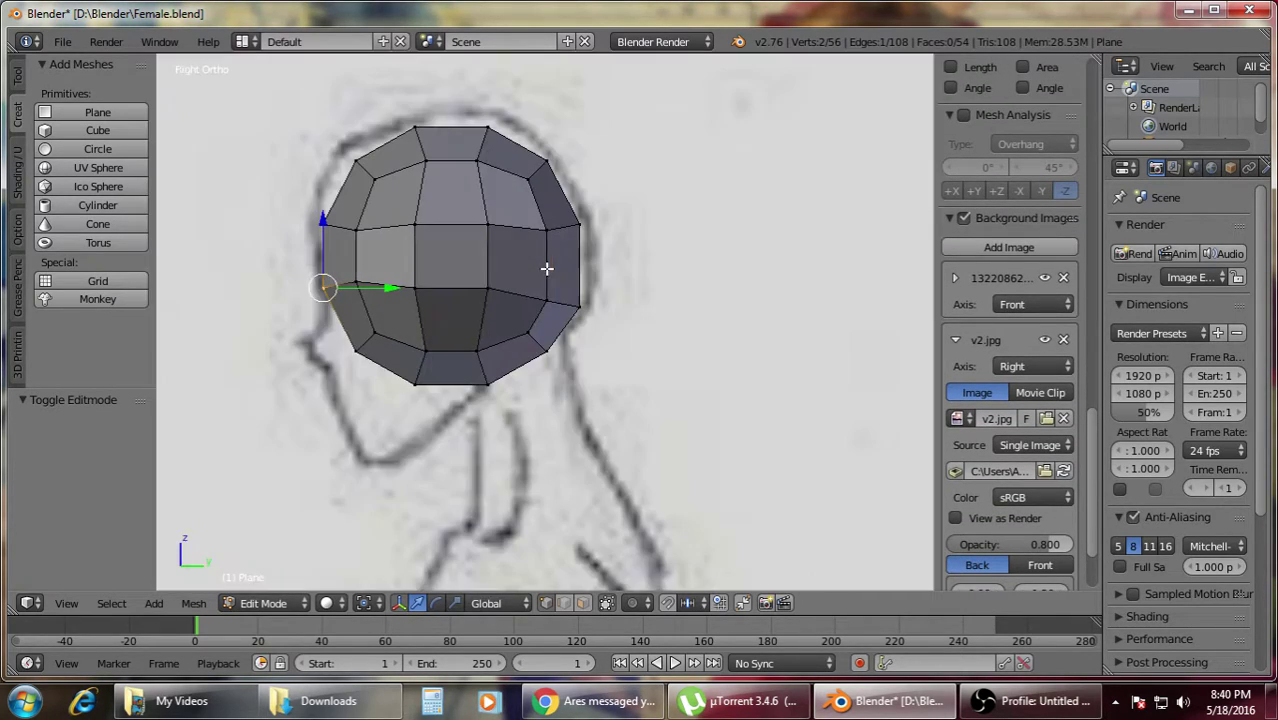
scroll(564, 514, down, 3)
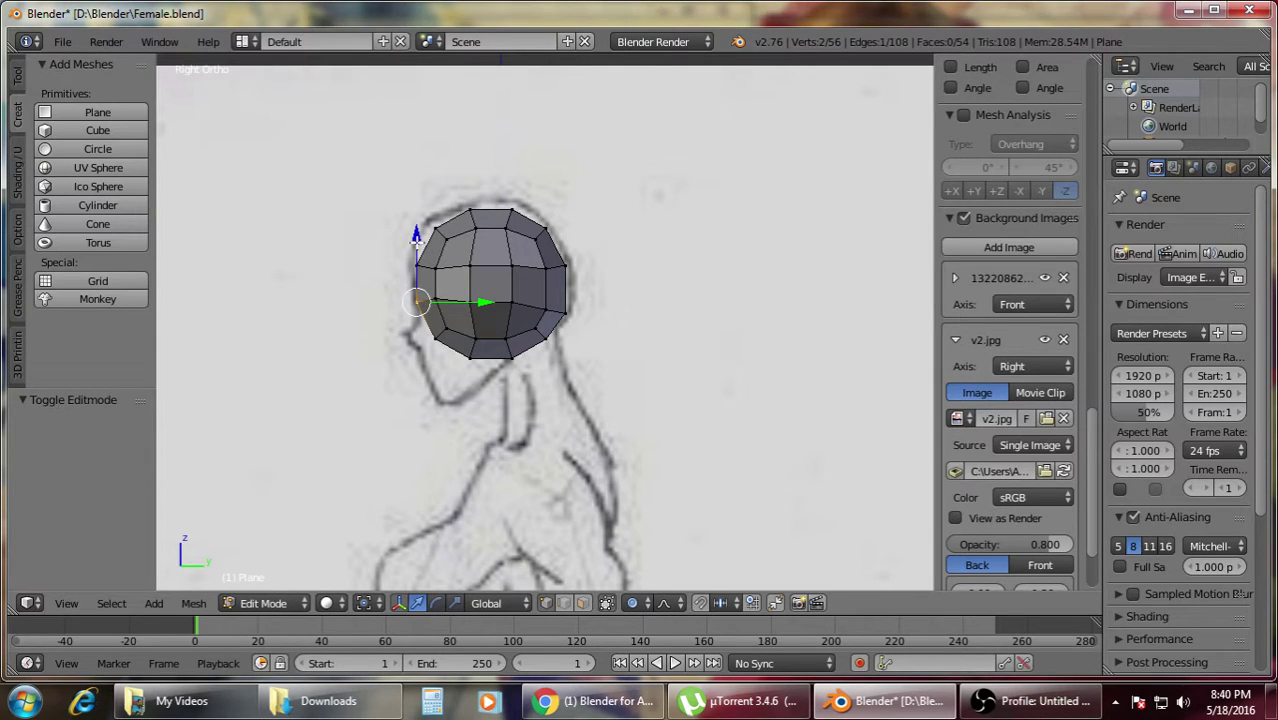
drag(417, 237, 454, 262)
right_click(454, 262)
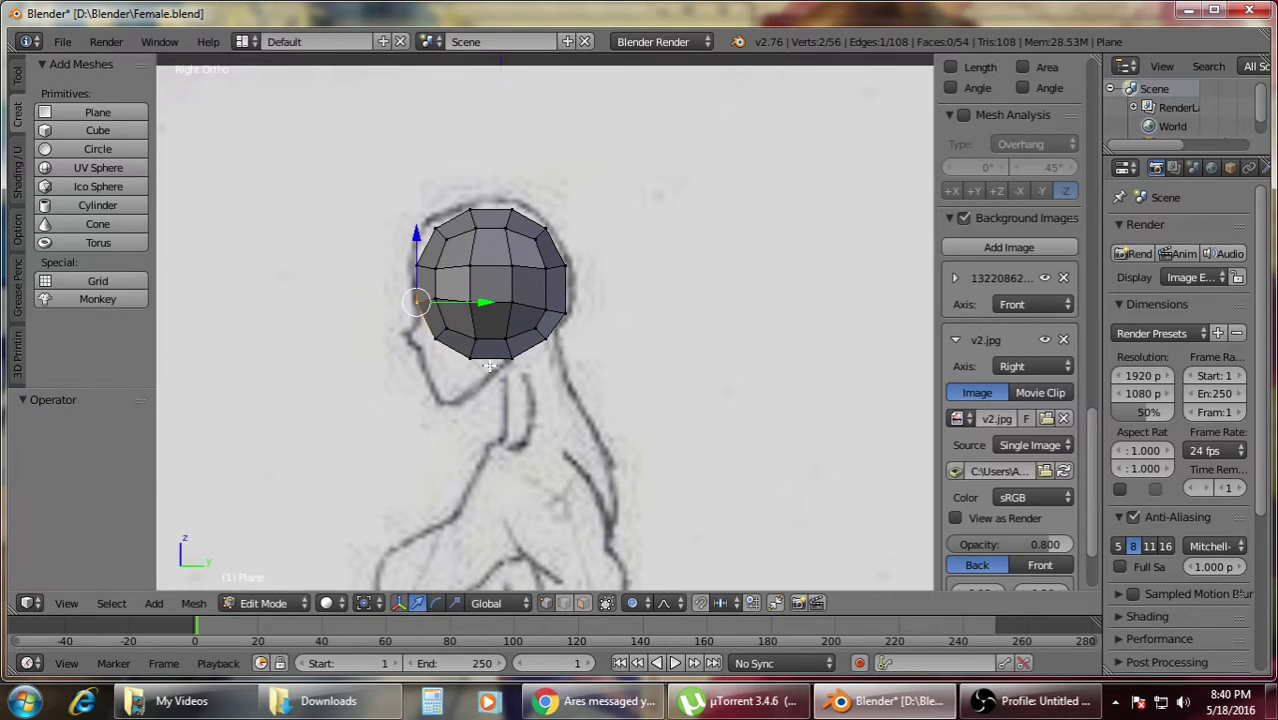
scroll(489, 366, up, 1)
key(g)
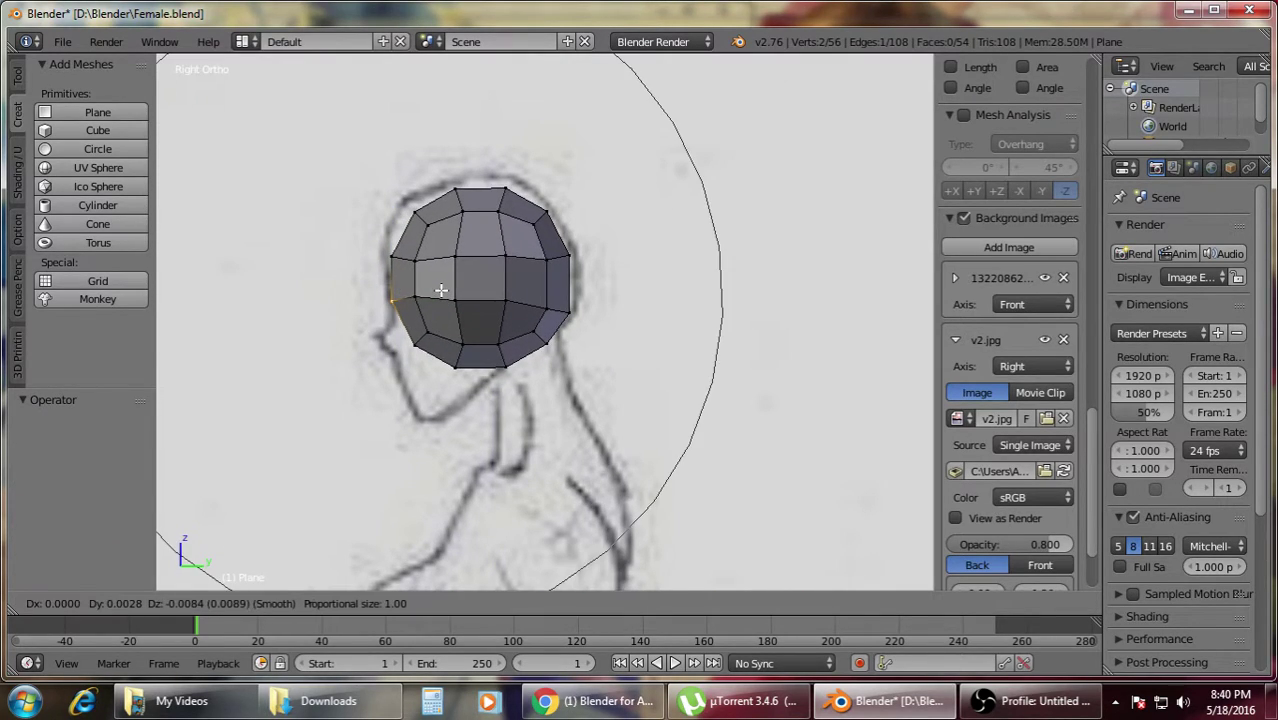
scroll(441, 290, down, 2)
scroll(441, 290, up, 12)
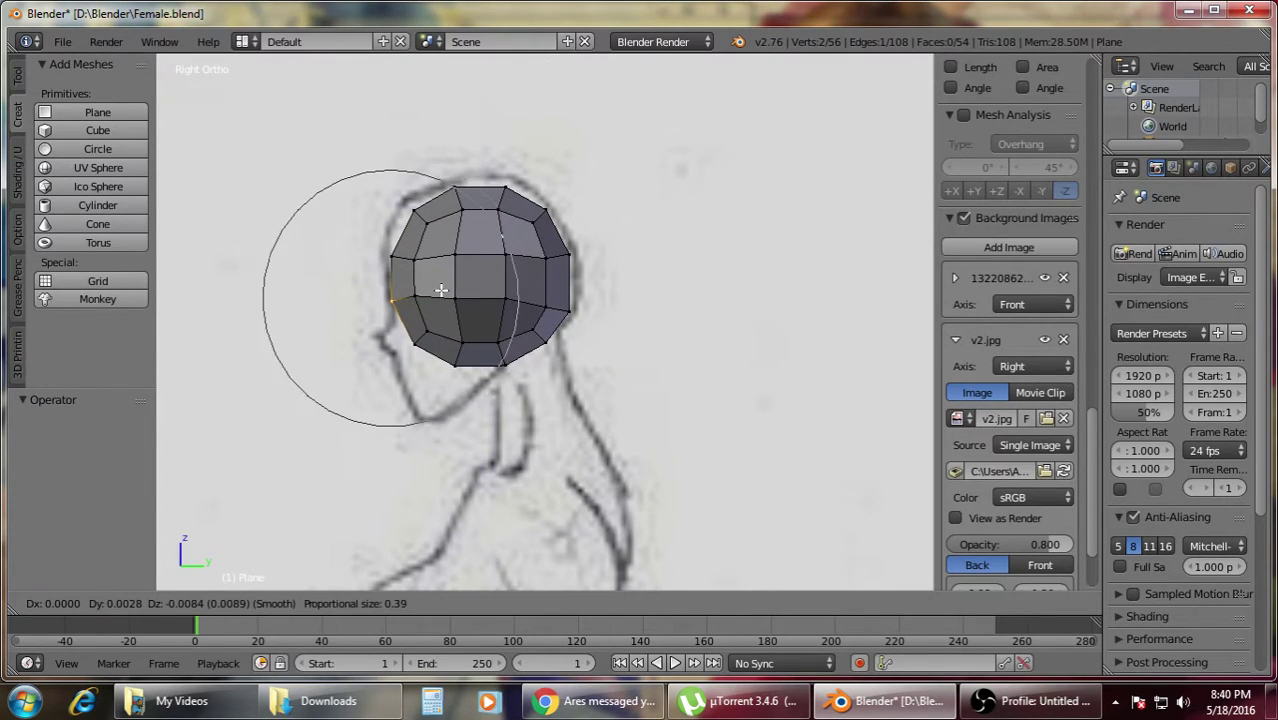
scroll(441, 290, up, 1)
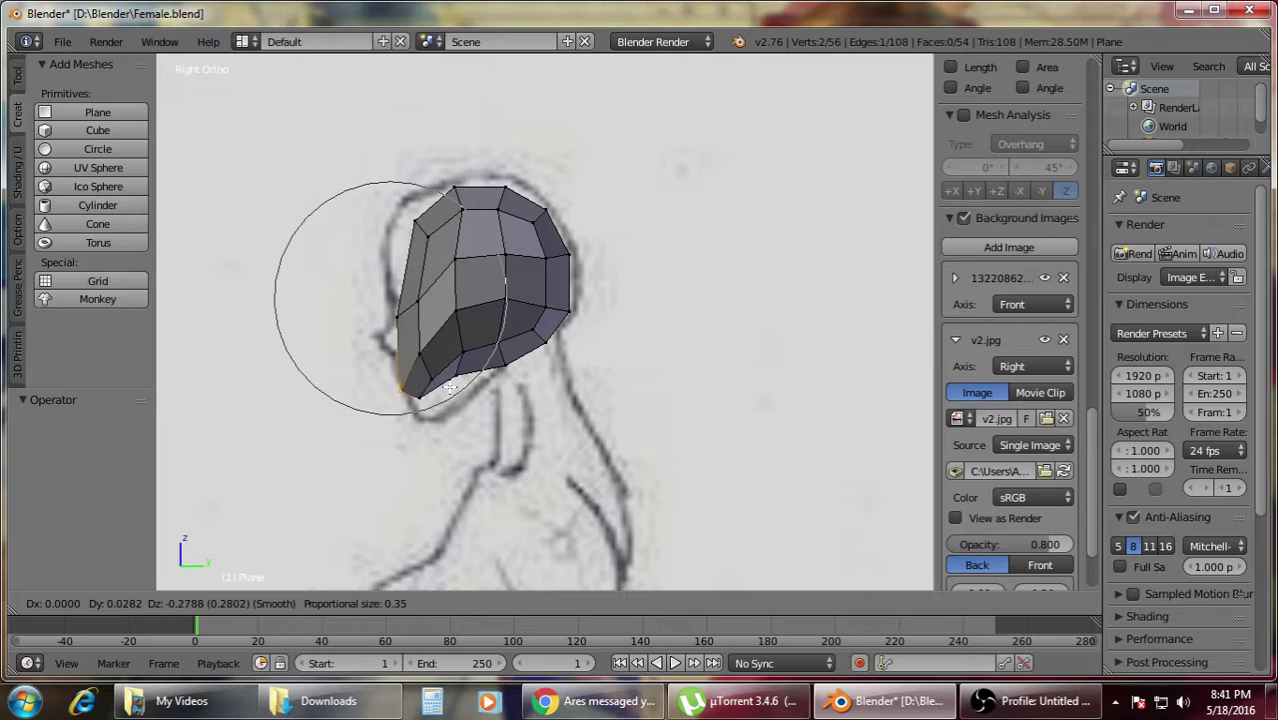
click(459, 410)
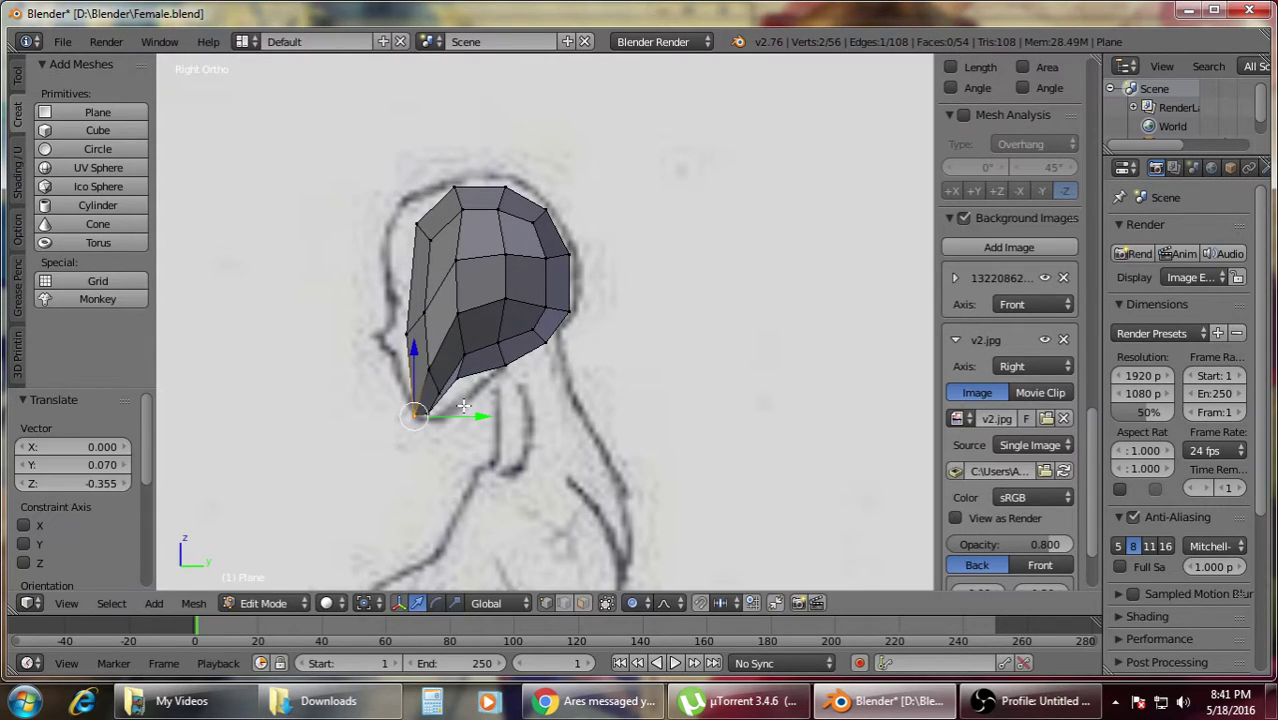
- Switch the mesh to wireframe and pull the mid-face front vertices forward towards the side figure's nose
key(a)
key(z)
scroll(435, 281, up, 2)
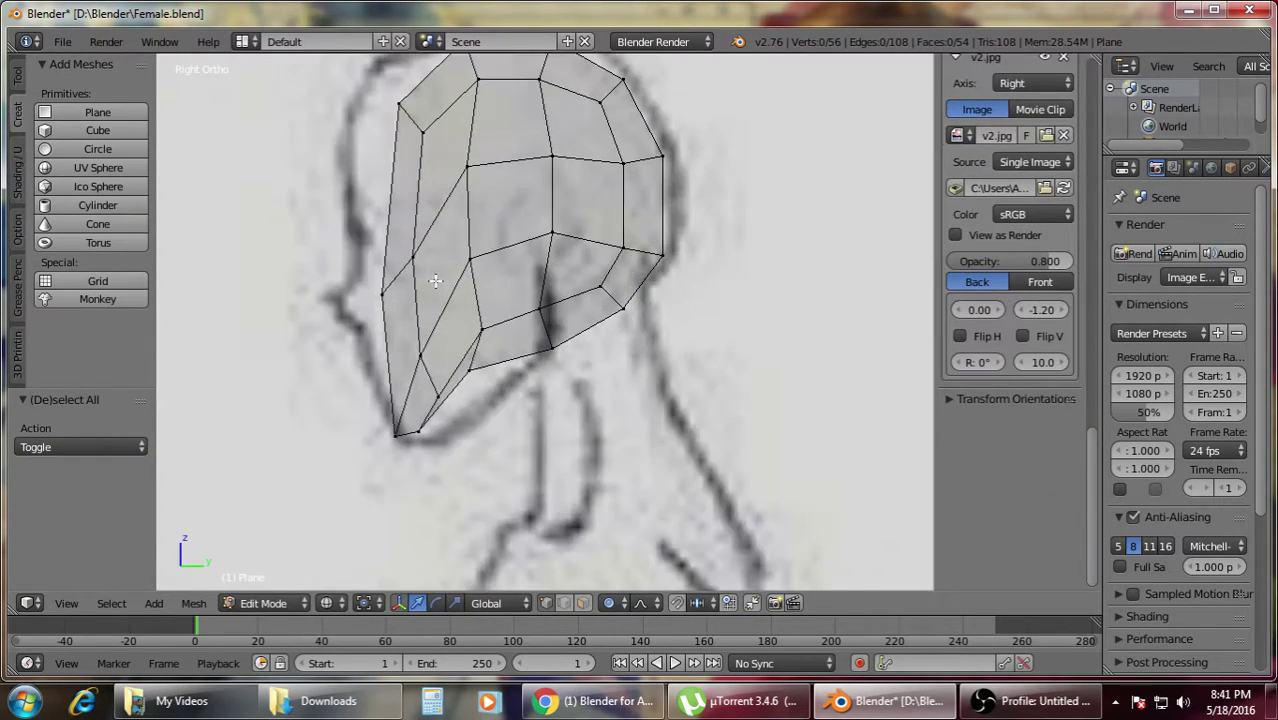
drag(378, 305, 403, 294)
key(a)
- Move the forehead vertices forward and raise the rear crown vertices along Z to the side figure's skull outline
shift+middle_drag(402, 296, 425, 452)
key(b)
drag(388, 225, 429, 260)
key(a)
key(b)
drag(536, 180, 594, 214)
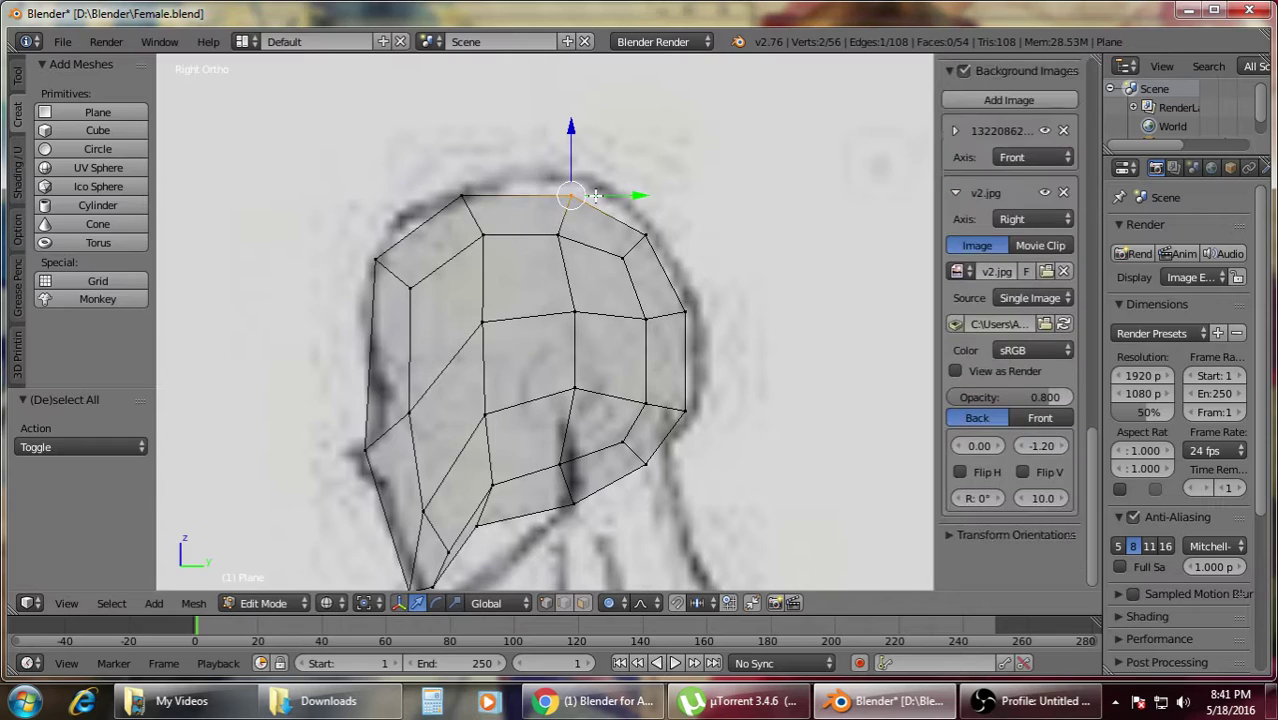
drag(577, 142, 578, 123)
key(a)
- Box-select the vertices at the back of the skull, move them slightly outward to the outline, and clear the selection
shift+middle_drag(693, 374, 668, 303)
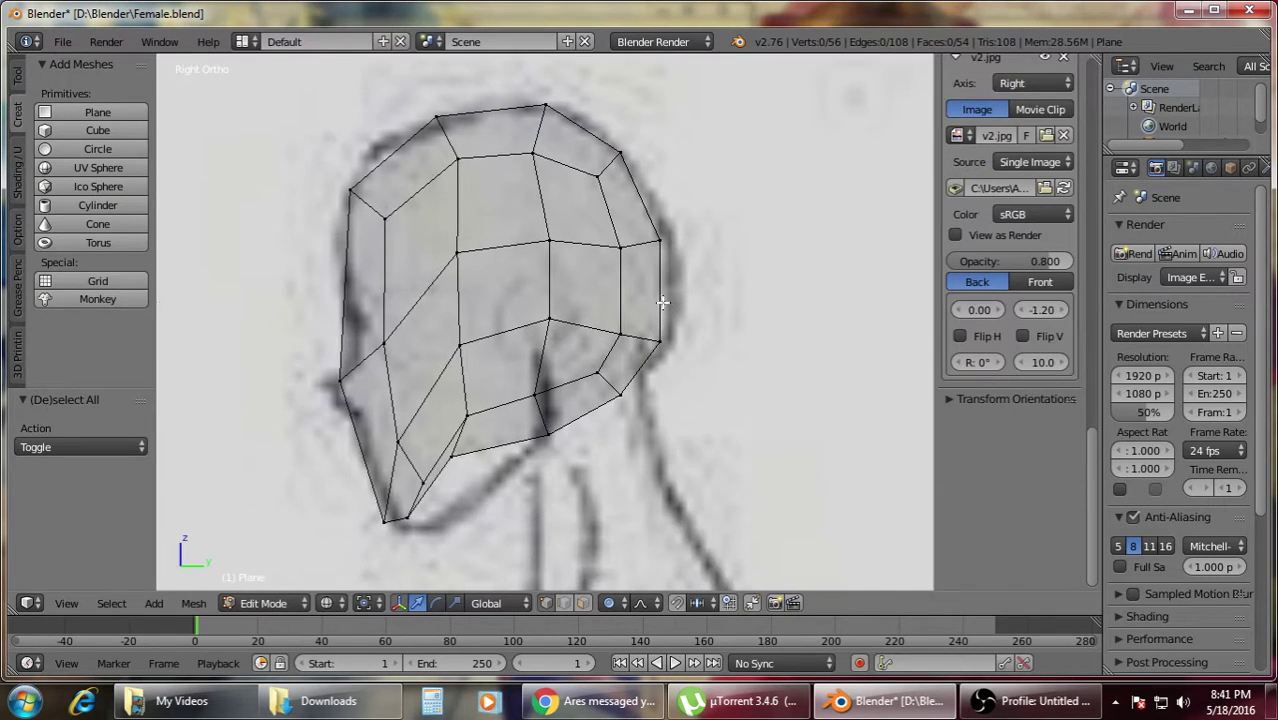
key(b)
drag(654, 307, 734, 341)
right_click(705, 335)
key(a)
key(b)
key(a)
- Box-select the vertices under the jaw, undo their trial move along Y, and turn off proportional editing
key(b)
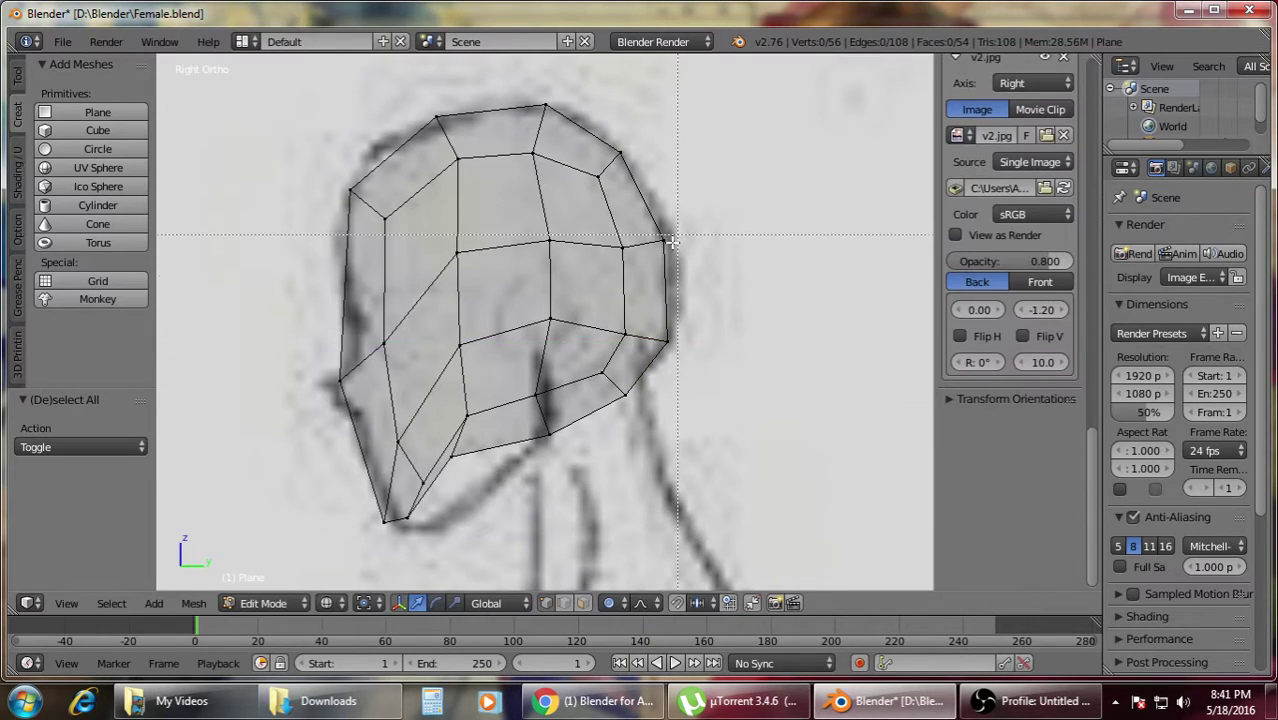
drag(520, 420, 445, 478)
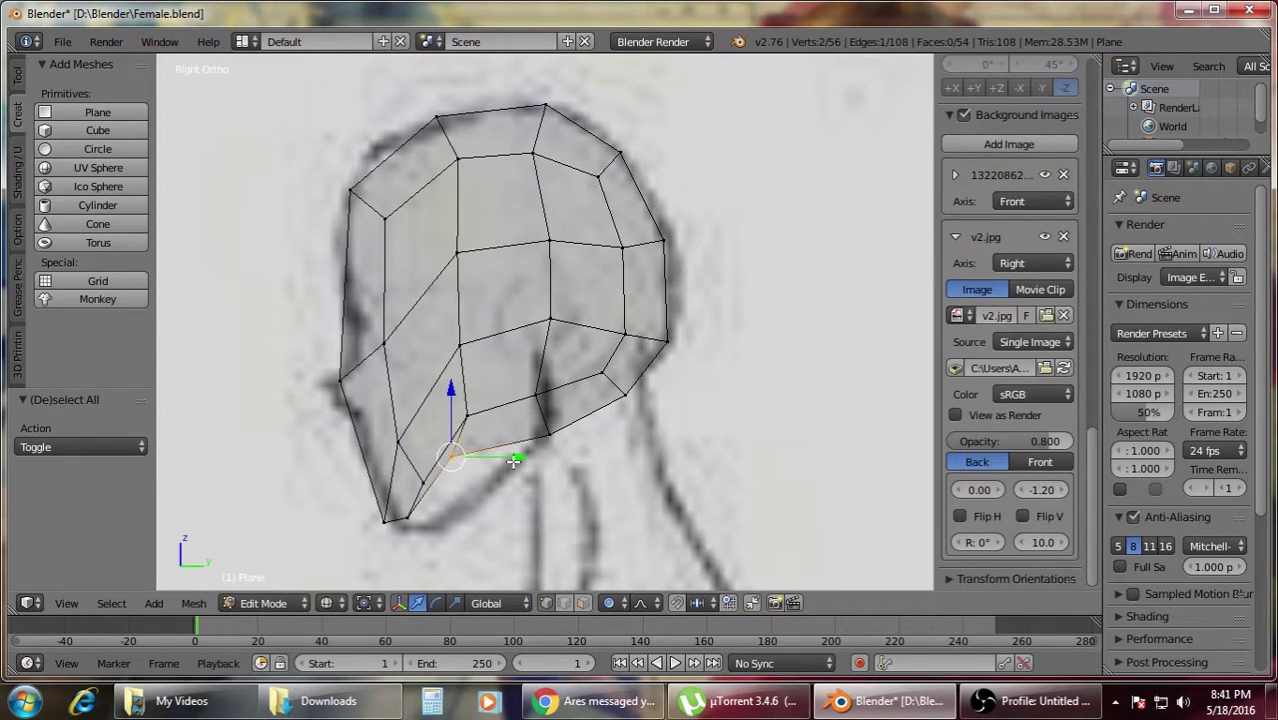
key(g)
key(y)
click(557, 466)
key(ctrl+z)
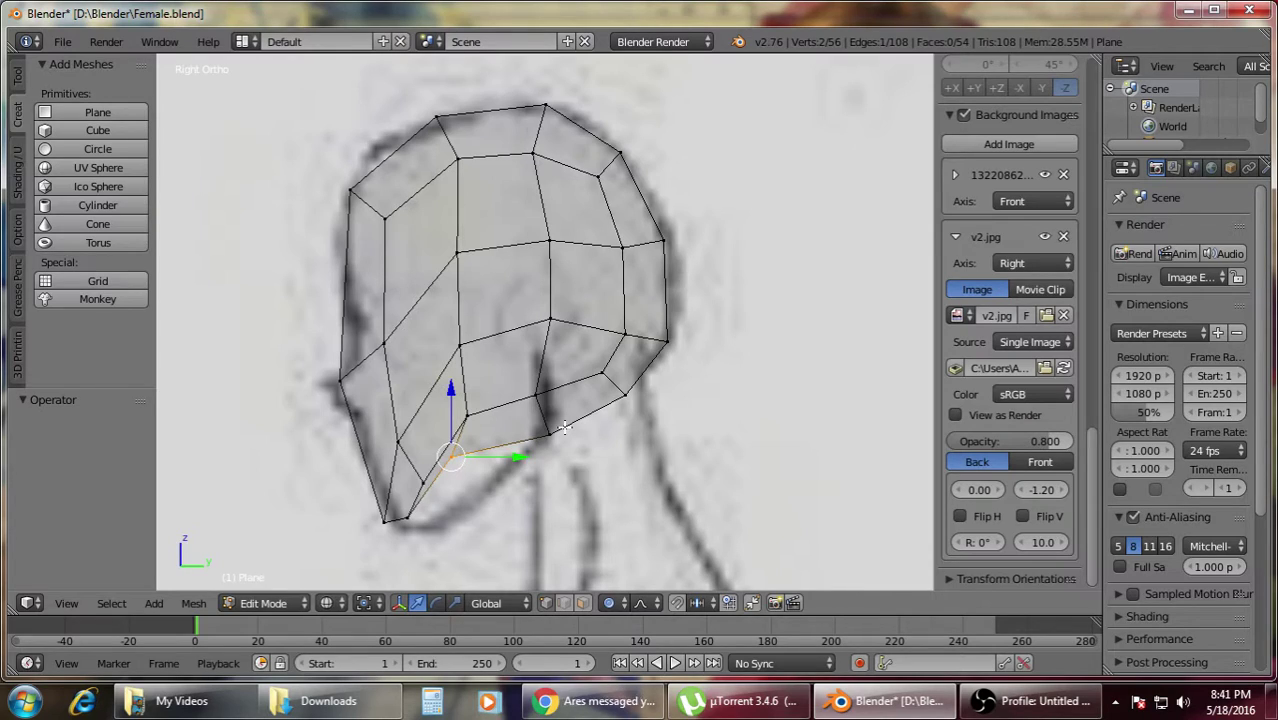
key(o)
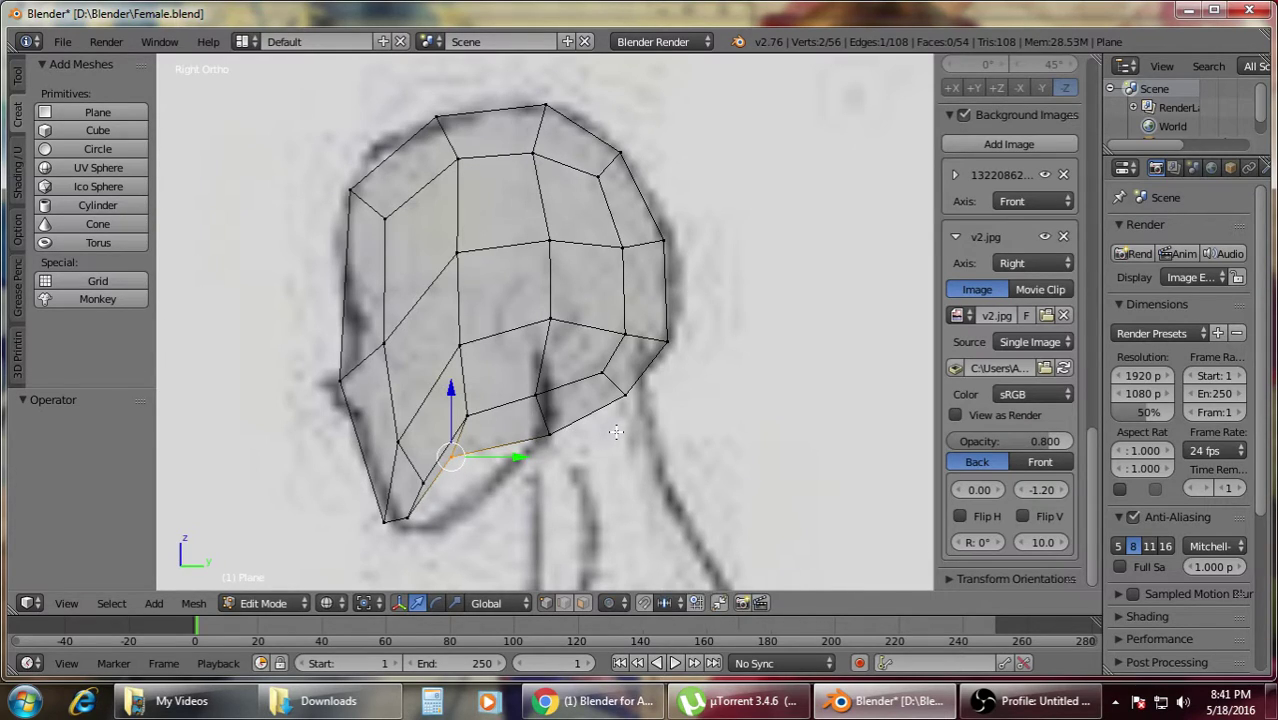
- Move the selected under-jaw vertices back about 0.088 along Y and down about 0.047 along Z to the side figure's jawline, and clear the selection
drag(528, 462, 579, 462)
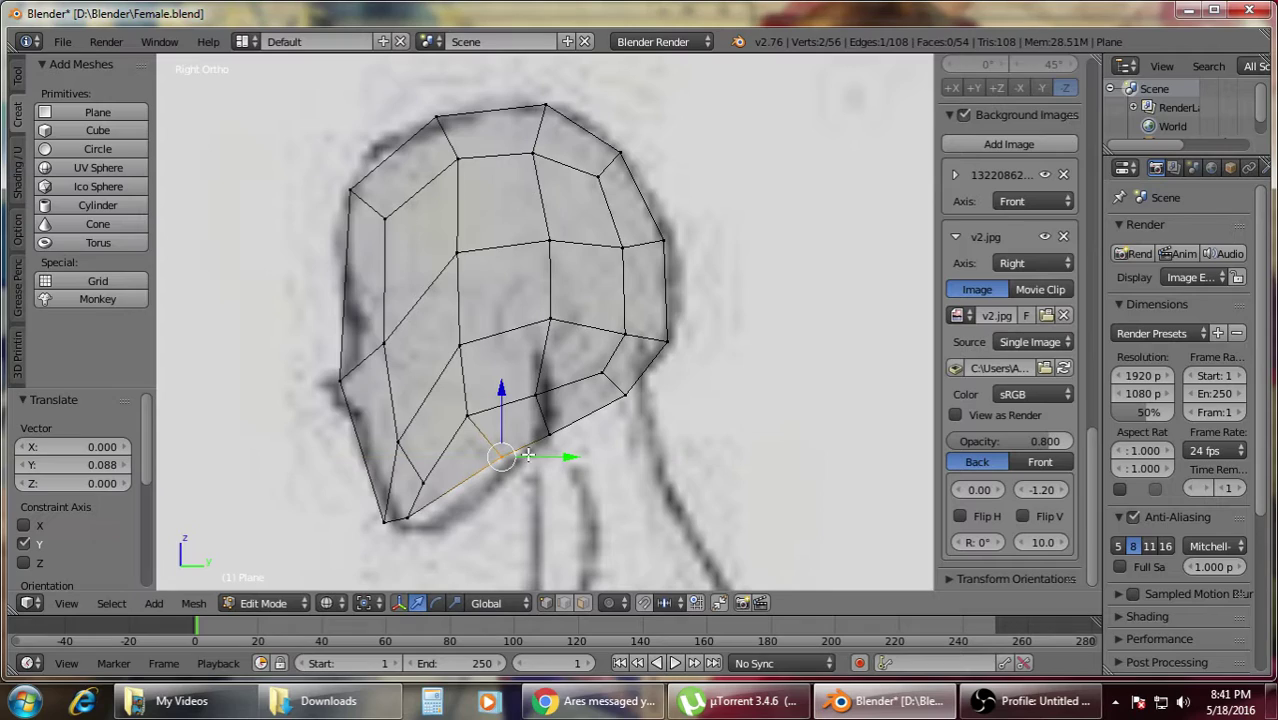
drag(501, 398, 500, 425)
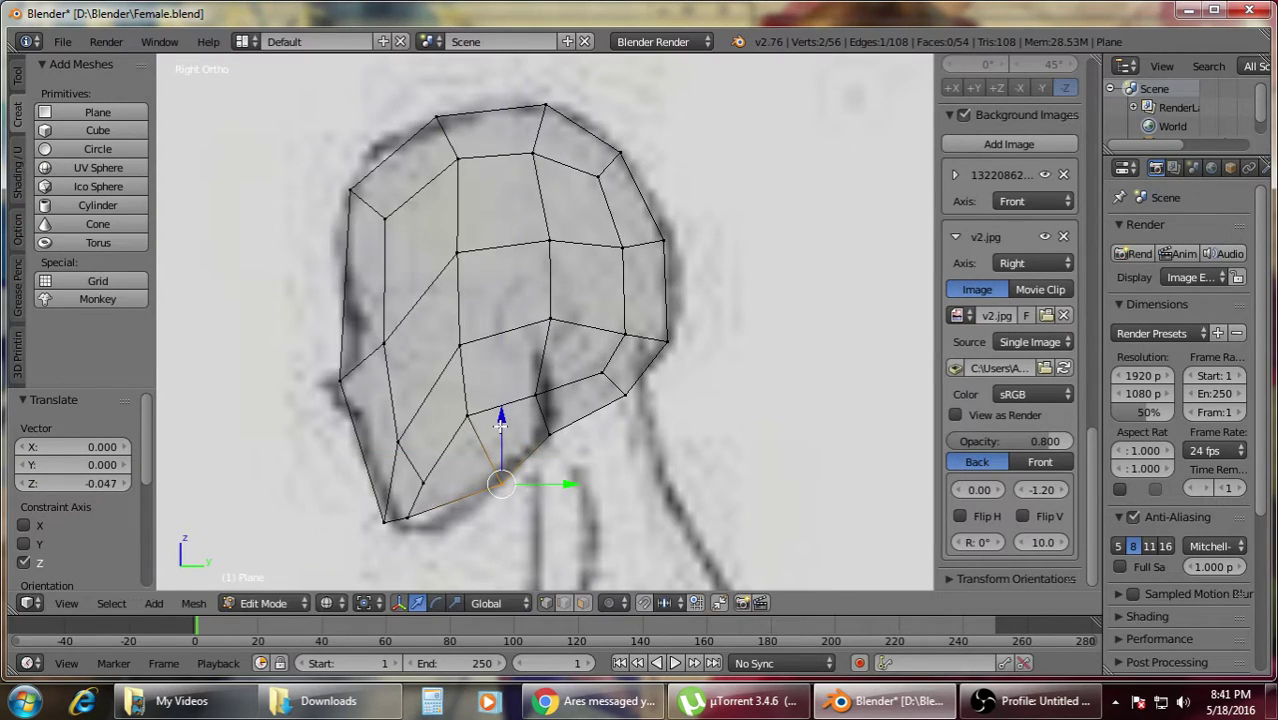
scroll(609, 417, up, 4)
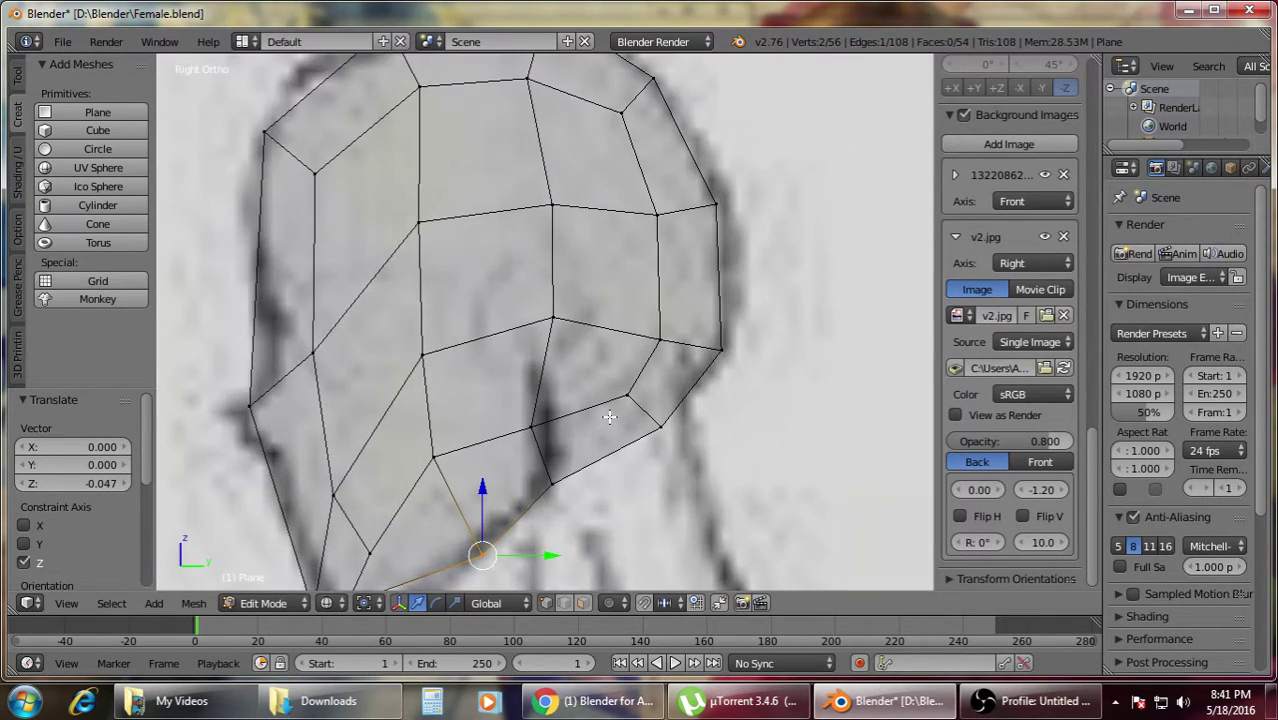
scroll(609, 417, down, 5)
key(a)
- Move the lowest vertex at the back of the skull back about 0.037 along Y and slightly up to the nape outline, and deselect it
scroll(1010, 300, down, 4)
right_click(601, 375)
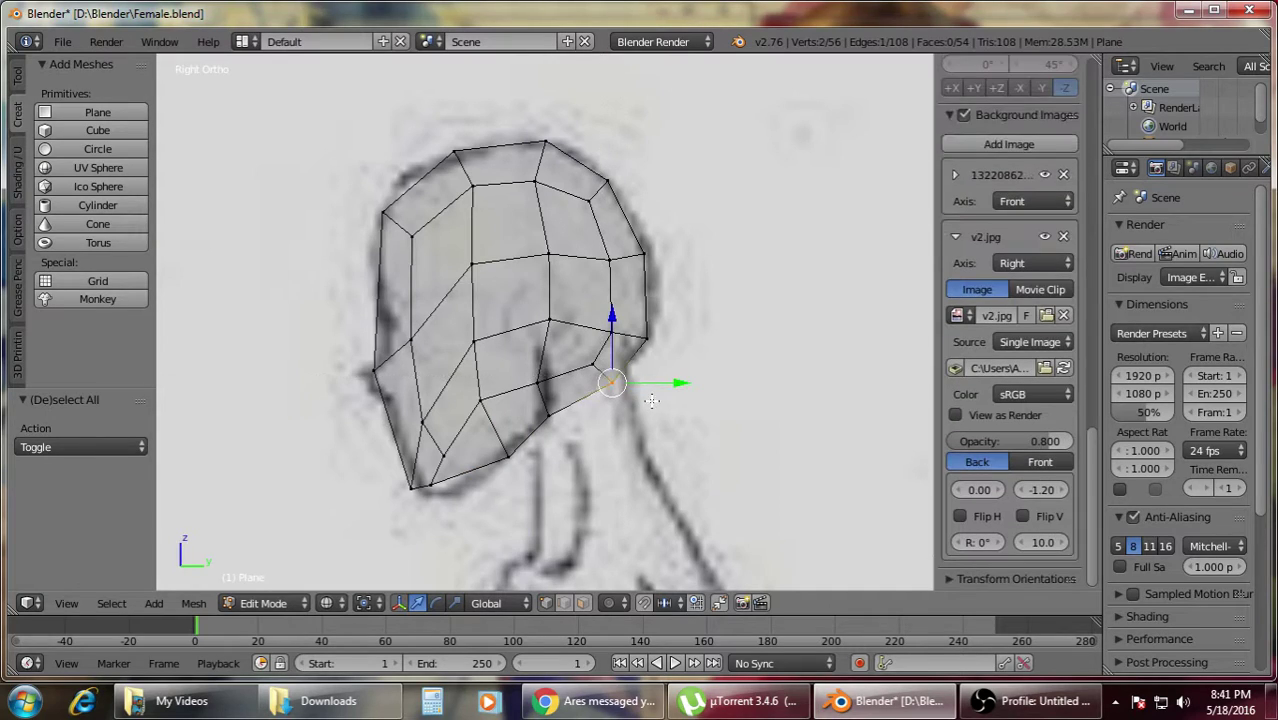
drag(662, 381, 692, 383)
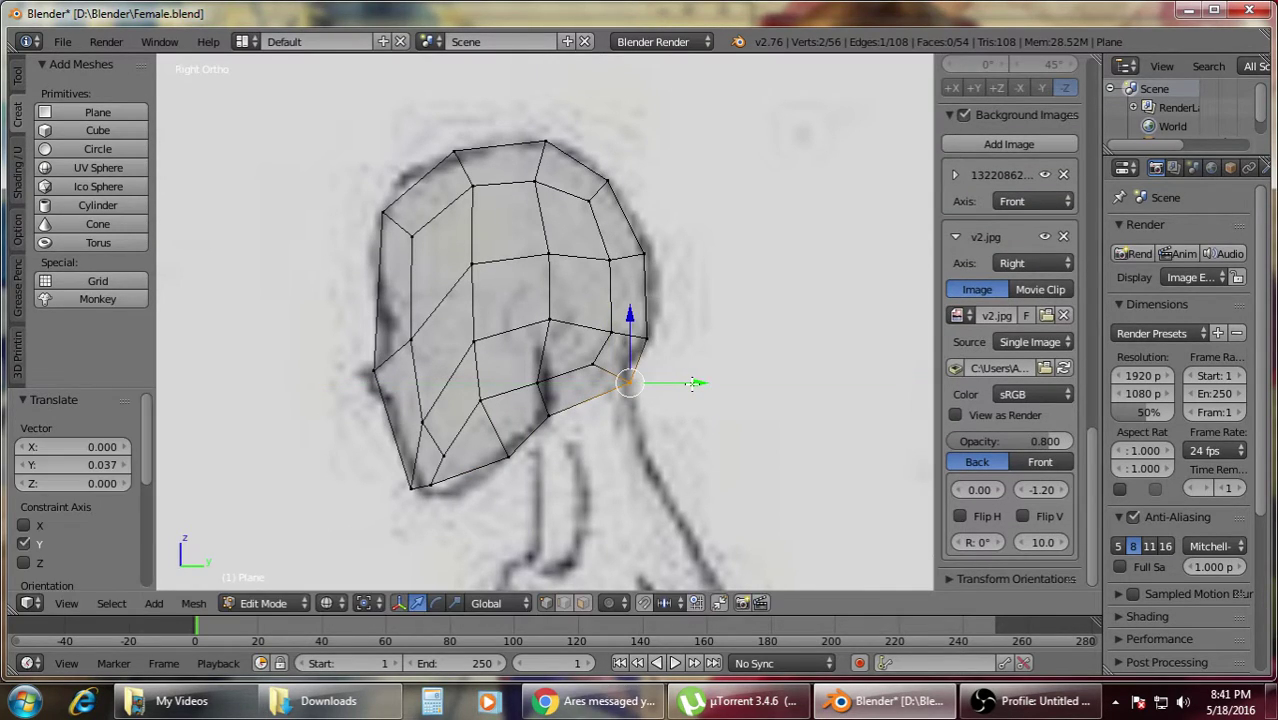
drag(624, 320, 636, 300)
key(a)
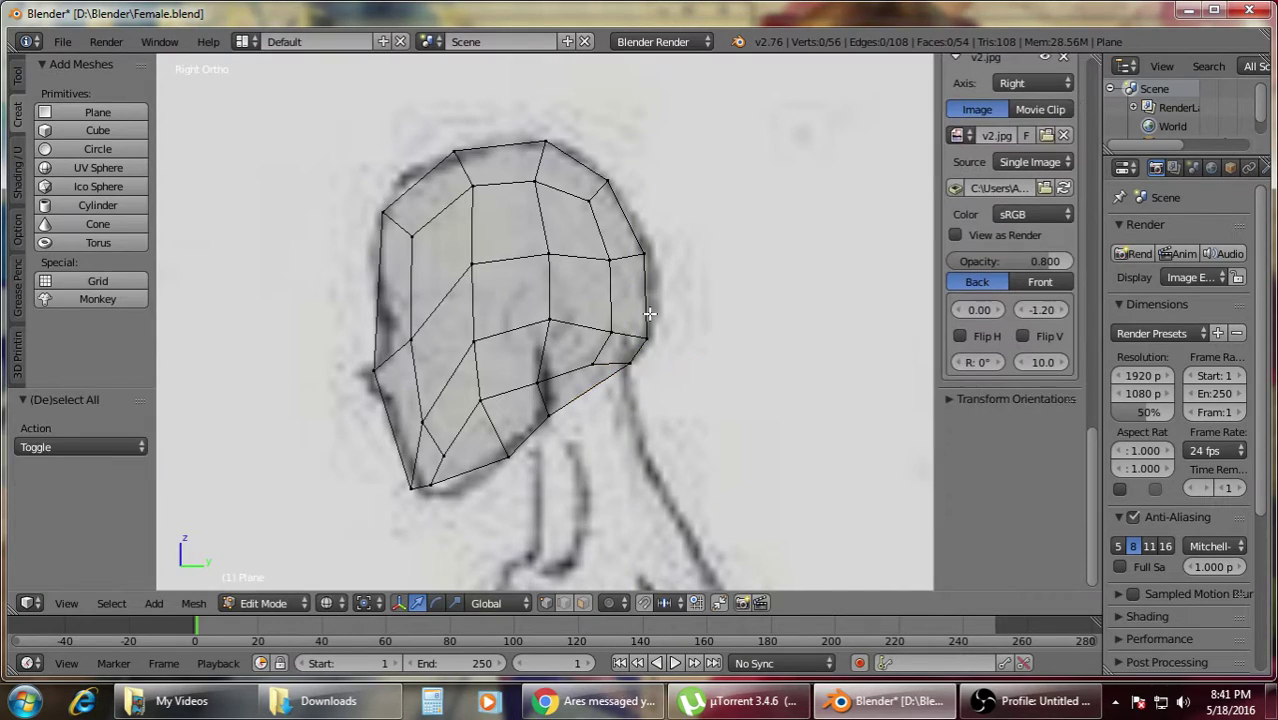
- Move the lower side vertex beneath the ear slightly back along Y and clear the selection
right_click(550, 380)
drag(600, 382, 661, 361)
key(a)
scroll(650, 402, down, 2)
scroll(558, 443, up, 4)
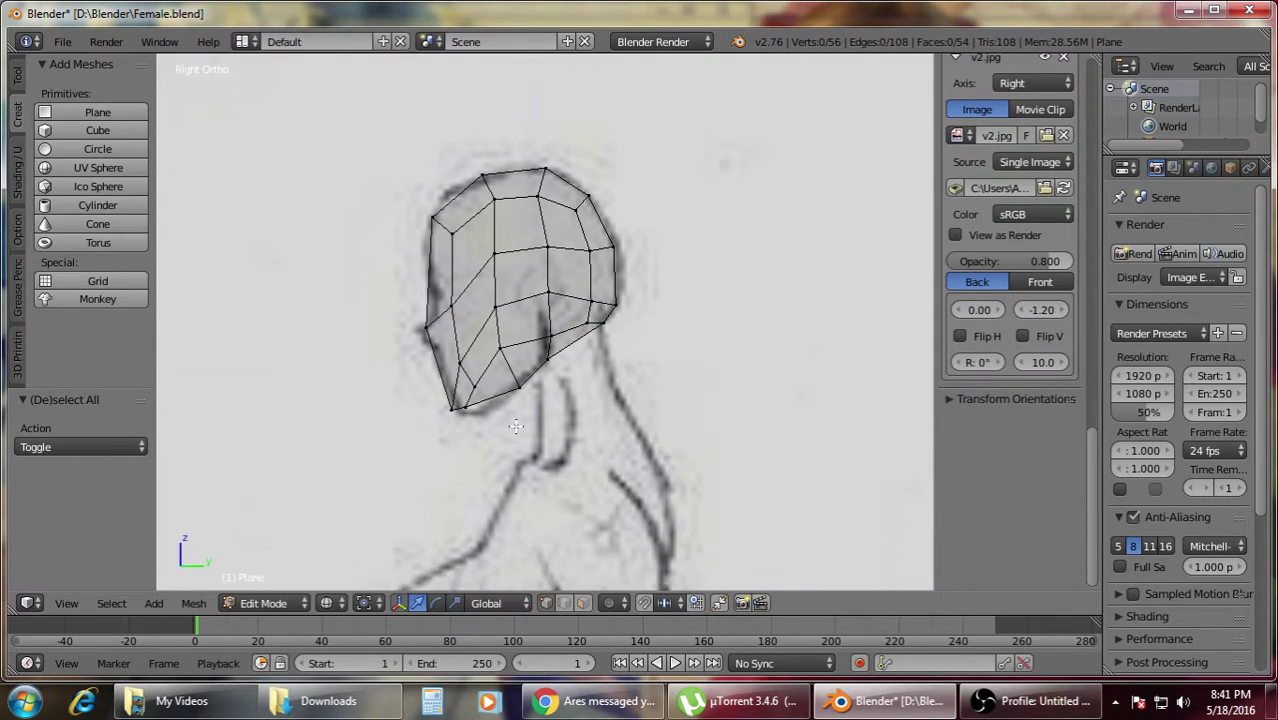
- Adjust the rear chin vertices backward and slightly down to the side figure's chin outline, and clear the selection
key(b)
drag(396, 336, 507, 364)
drag(447, 289, 447, 329)
key(a)
key(b)
key(a)
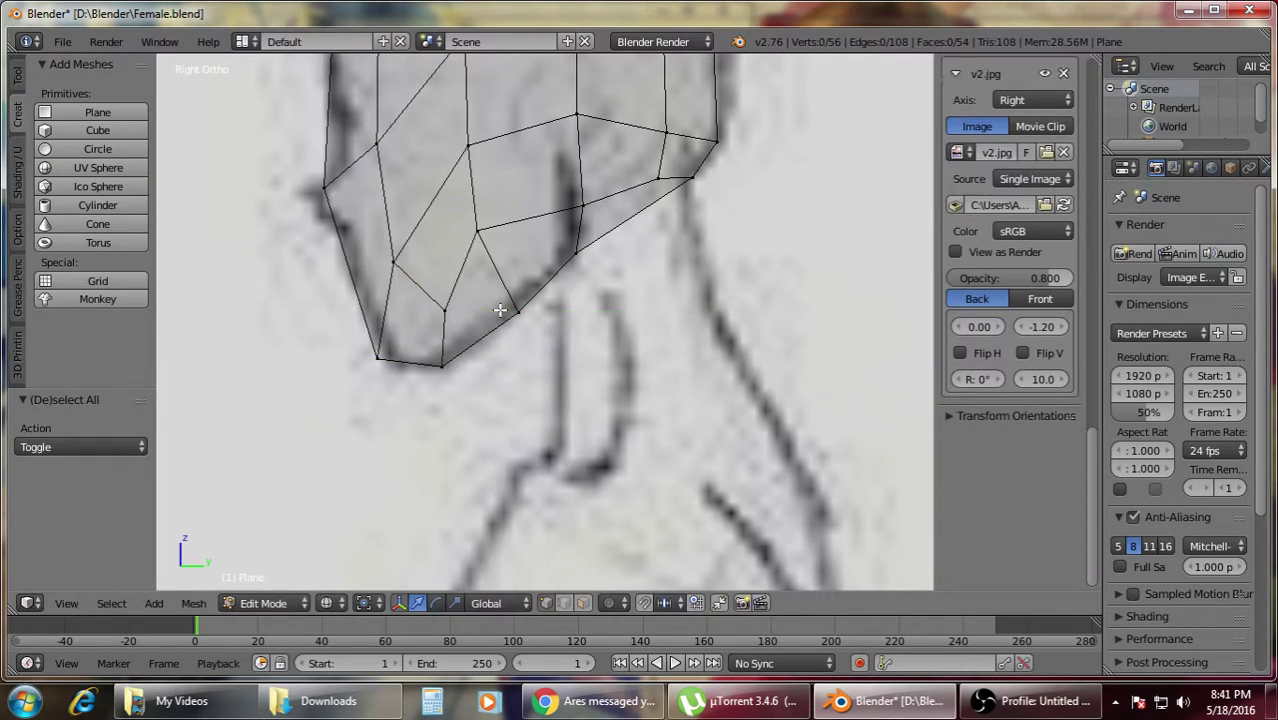
- Compare the jaw and chin of the mesh with the reference outlines in the front and right views
mouse_move(508, 300)
middle_down()
mouse_move(436, 342)
mouse_move(580, 356)
mouse_move(659, 260)
mouse_move(653, 300)
middle_up()
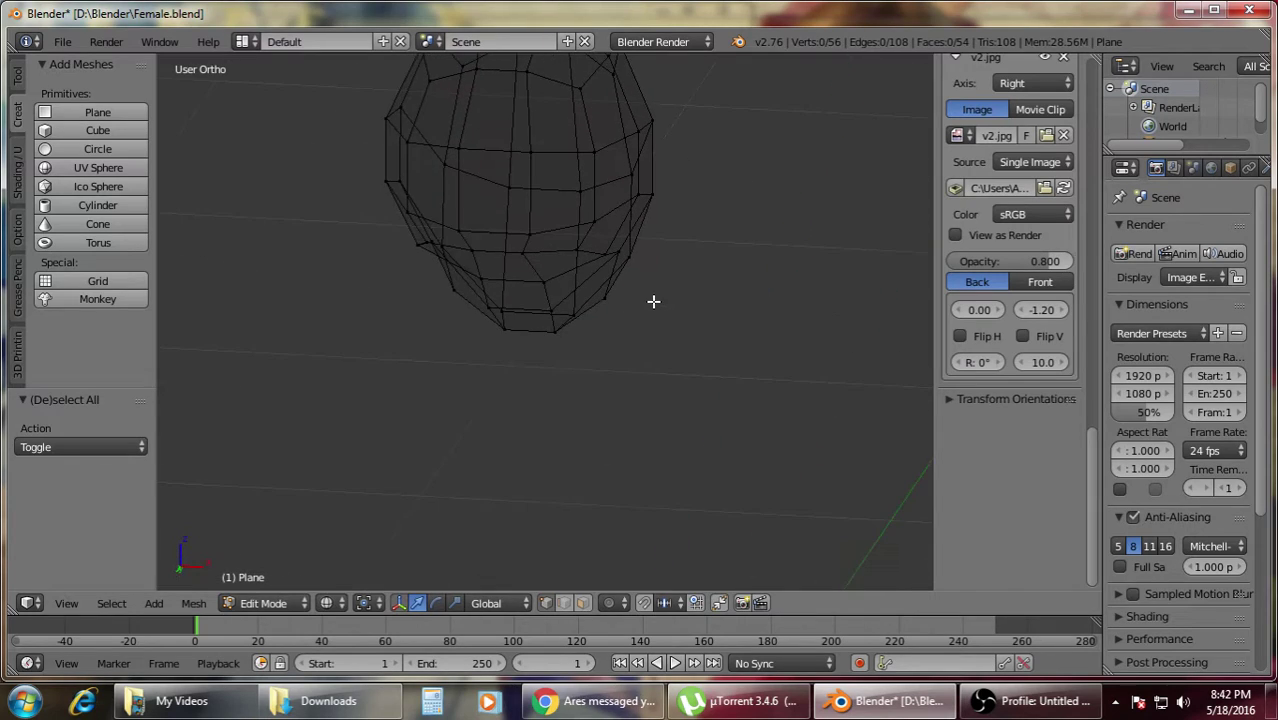
key(KP_1)
scroll(643, 304, down, 2)
scroll(643, 304, up, 5)
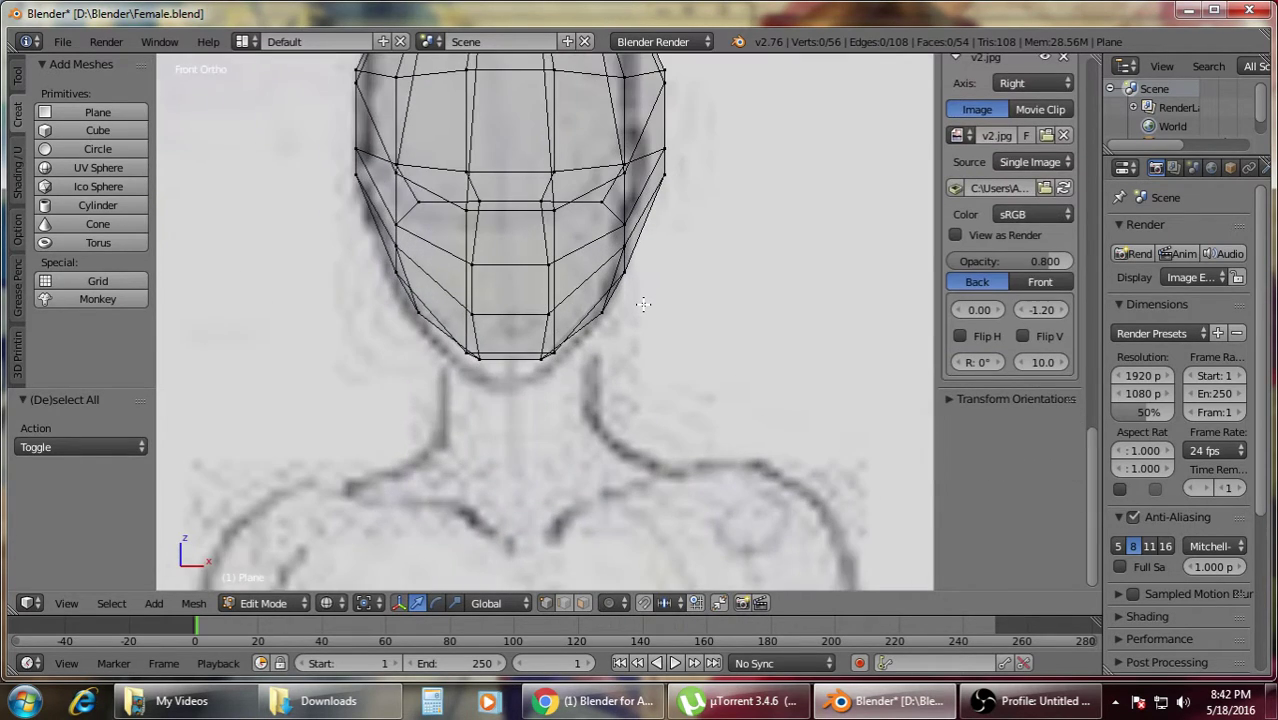
key(KP_3)
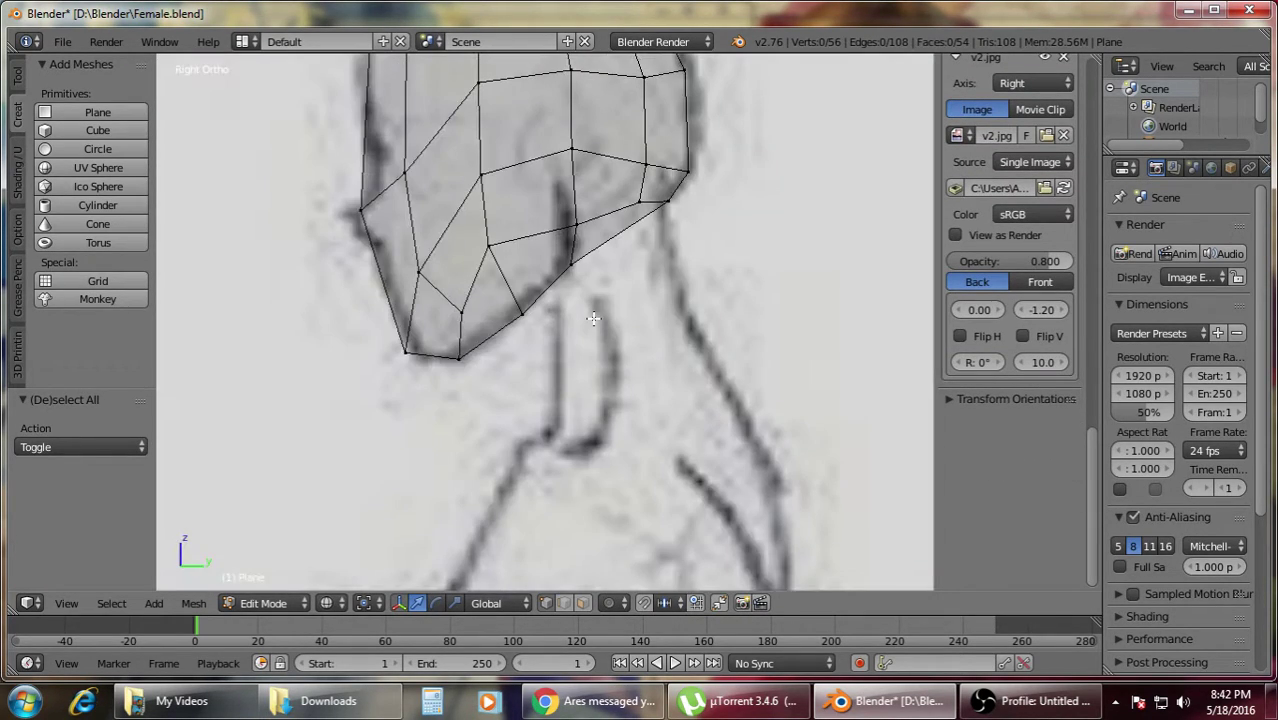
key(KP_1)
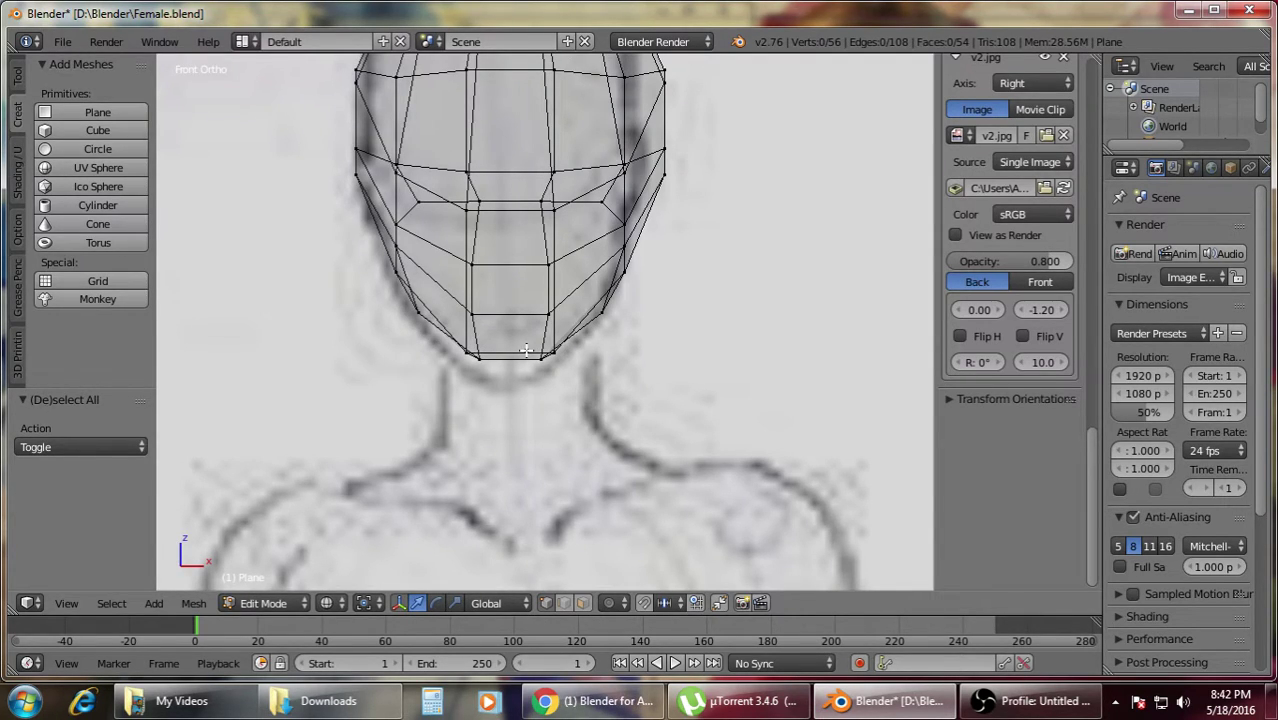
key(KP_3)
key(KP_1)
key(z)
key(z)
- Box-select the four chin vertices, scale them to about 0.897, and lower them to the front figure's chin outline
key(b)
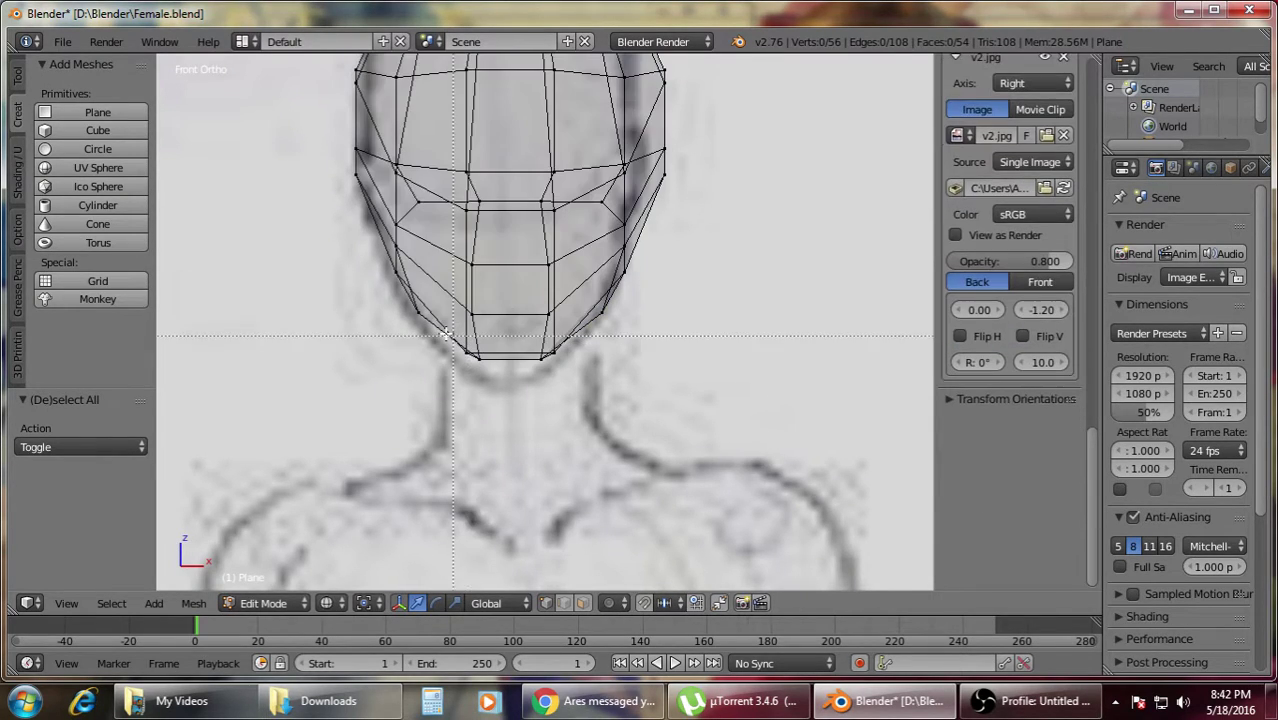
drag(446, 333, 562, 399)
key(g)
key(z)
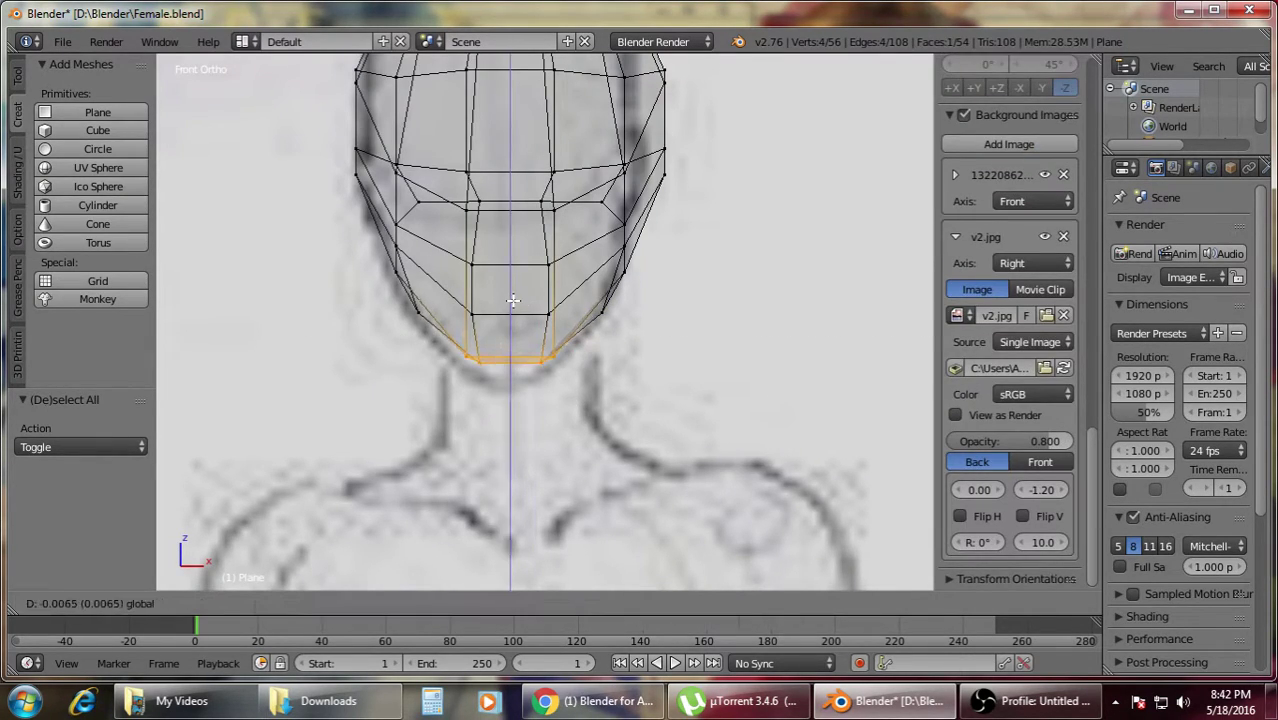
click(512, 301)
key(s)
click(645, 397)
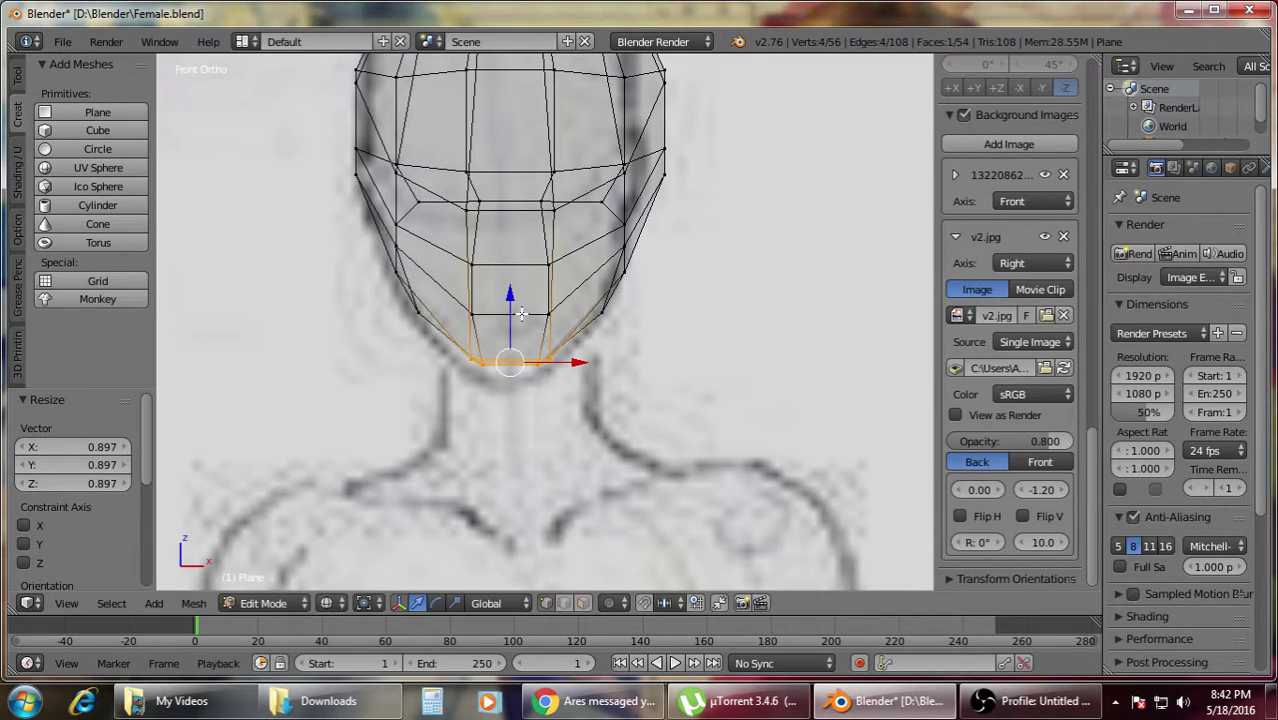
key(g)
click(509, 308)
key(a)
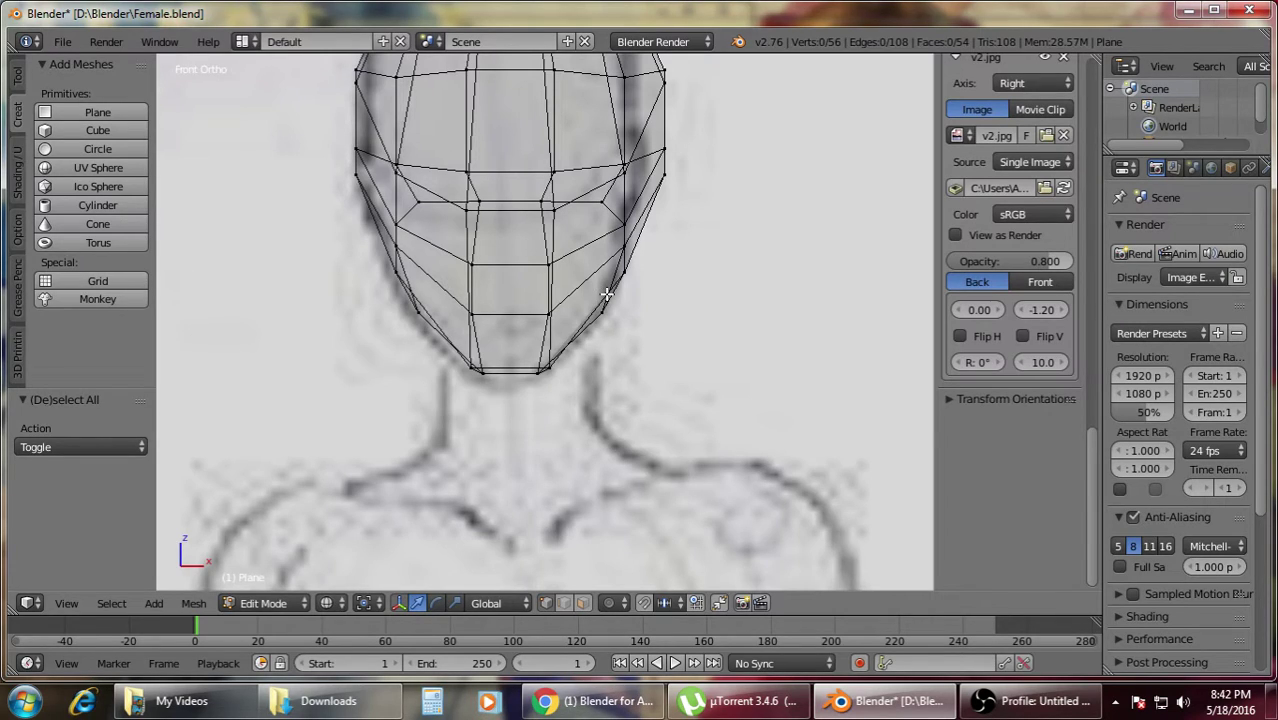
- Show the head solid from below and select the six faces on its underside behind the jaw in face select mode
key(KP_3)
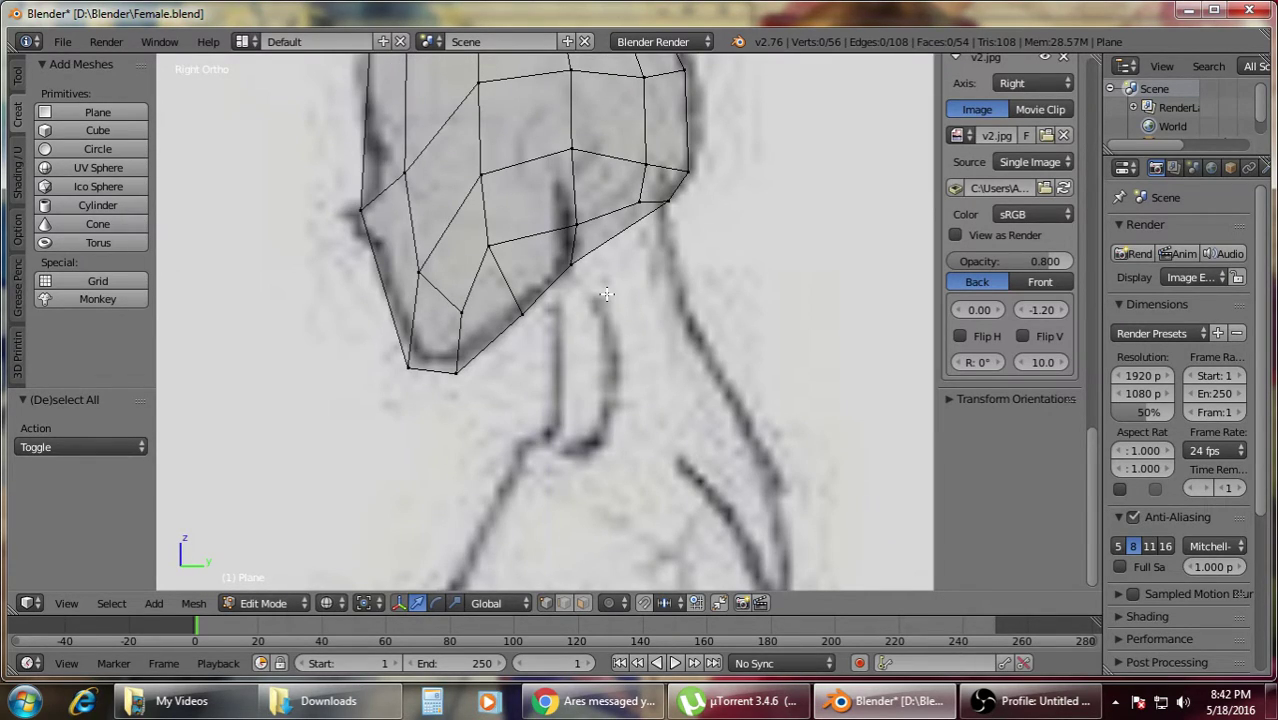
middle_drag(673, 341, 613, 265)
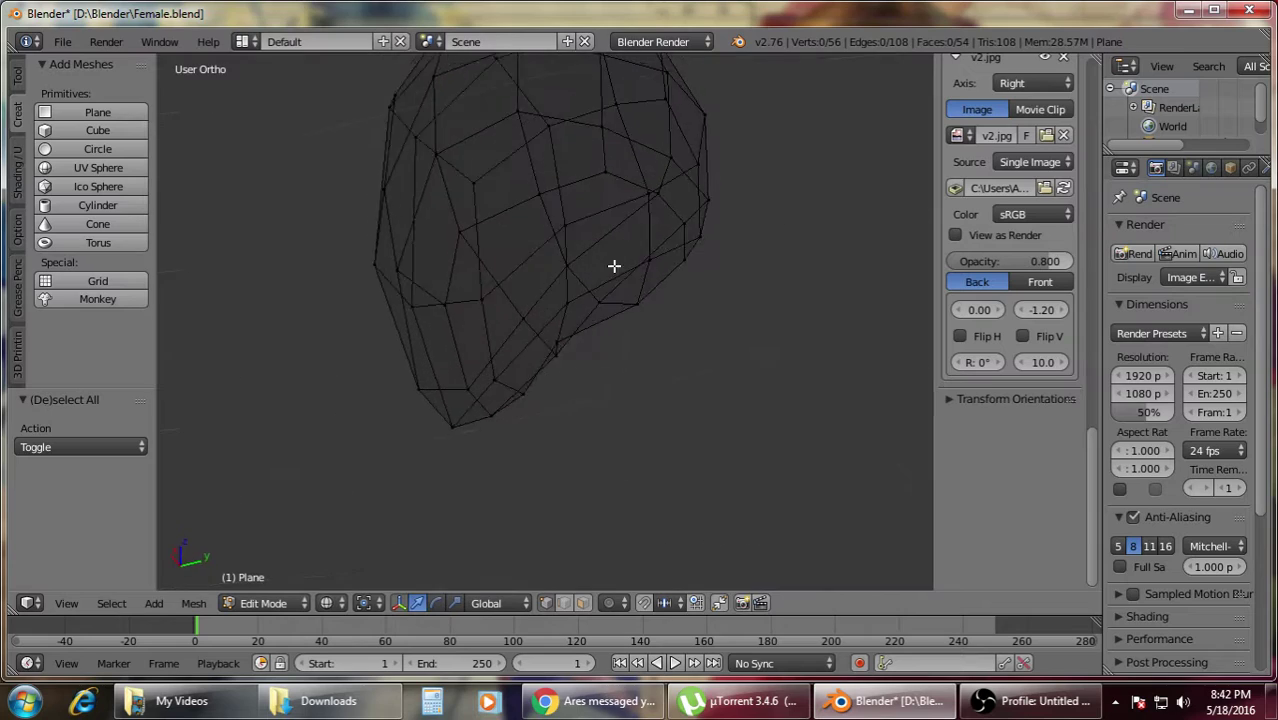
key(z)
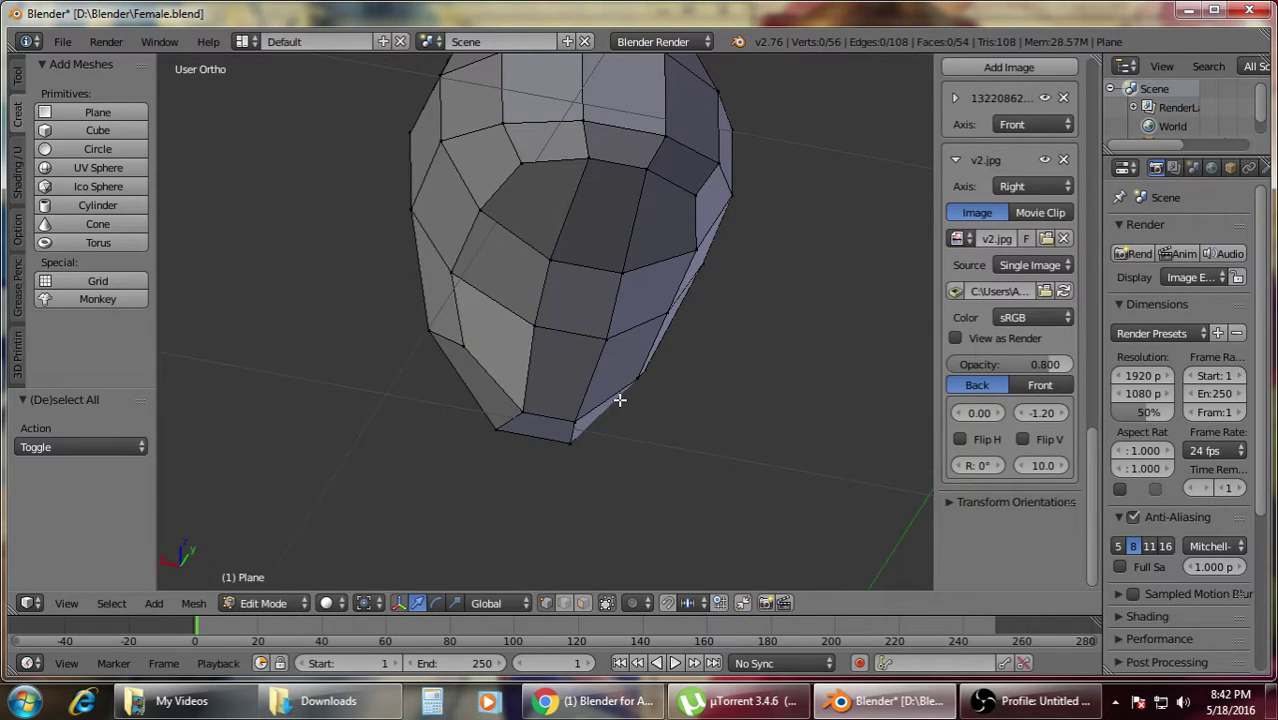
click(582, 603)
right_click(551, 191)
shift+right_click(652, 222)
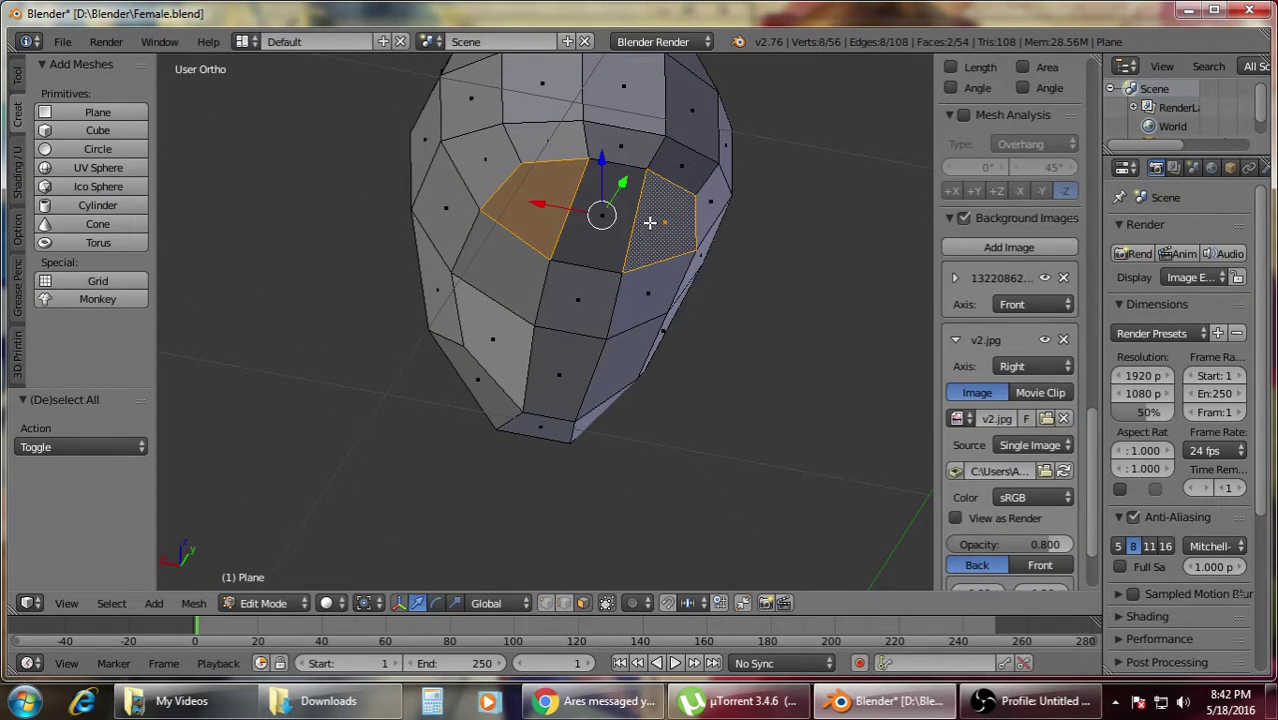
shift+right_click(612, 218)
shift+right_click(528, 262)
shift+right_click(588, 312)
shift+right_click(648, 296)
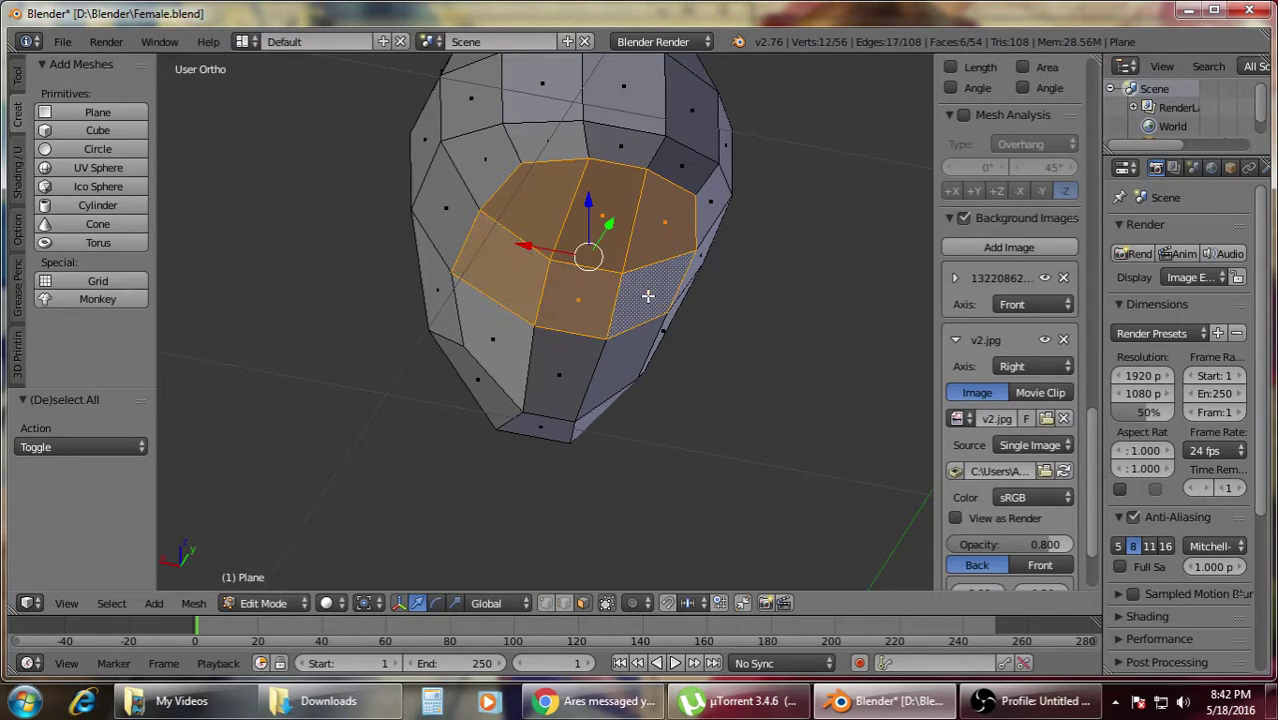
- Extrude the six underside faces about 0.417 down along Z towards the front figure's shoulders to form the neck
key(KP_1)
key(z)
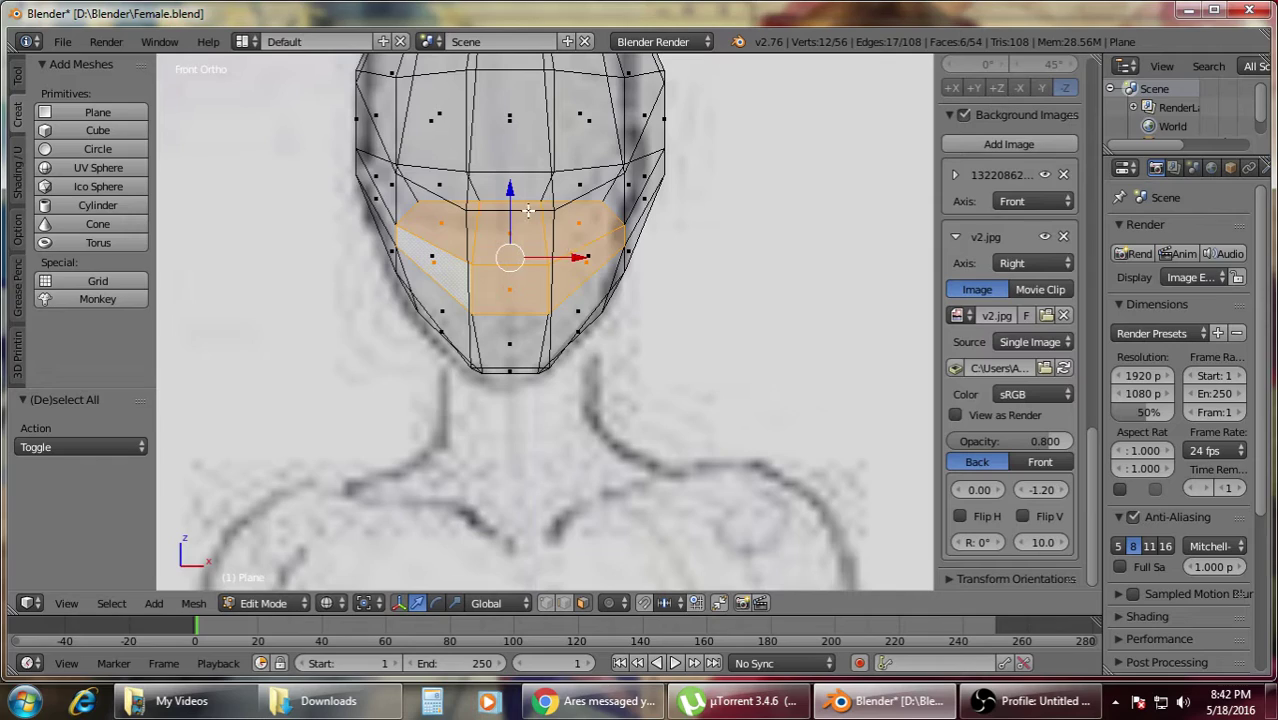
key(e)
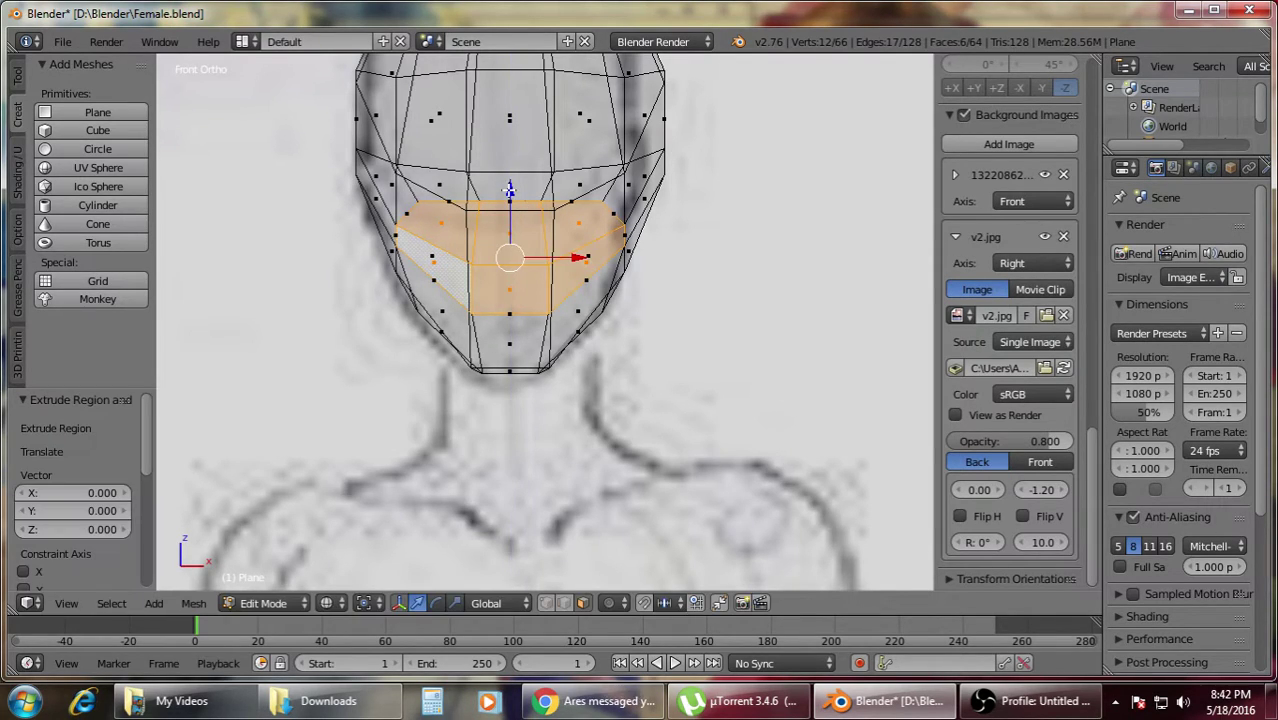
click(757, 421)
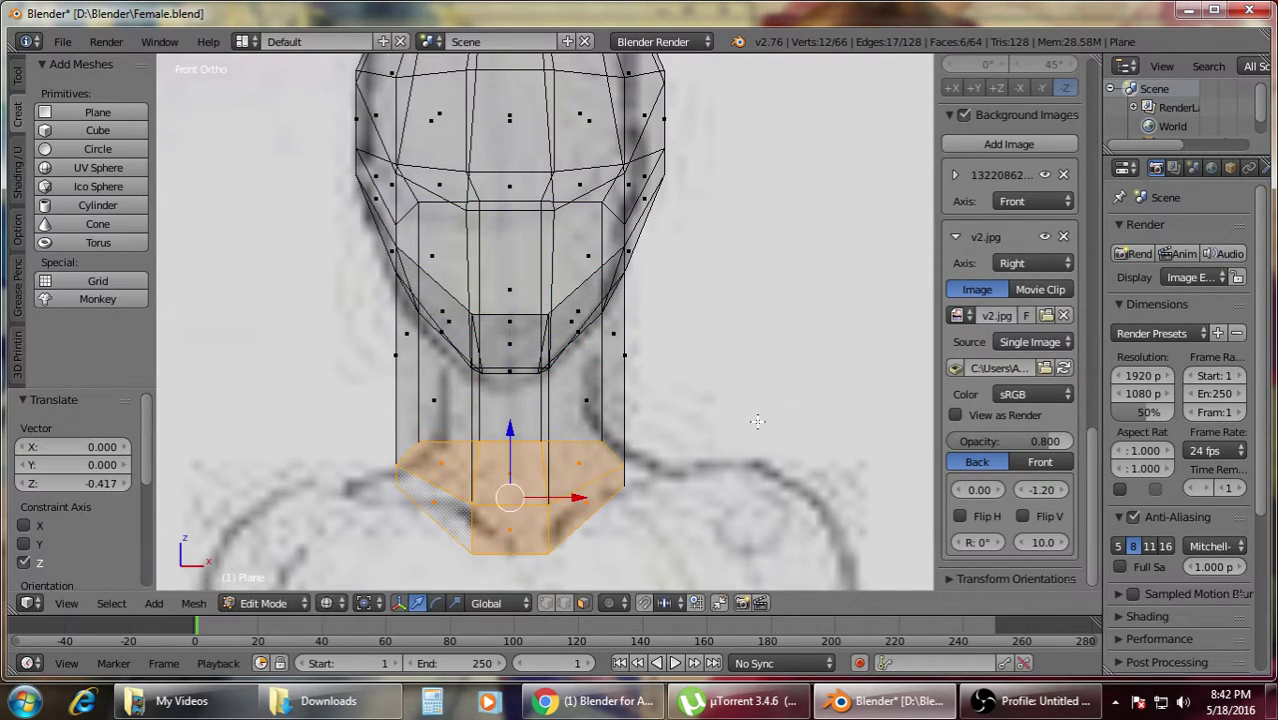
- Flatten the neck's lower end by scaling it to 0 on Z, raise it about 0.06 along Z, and clear the selection
key(s)
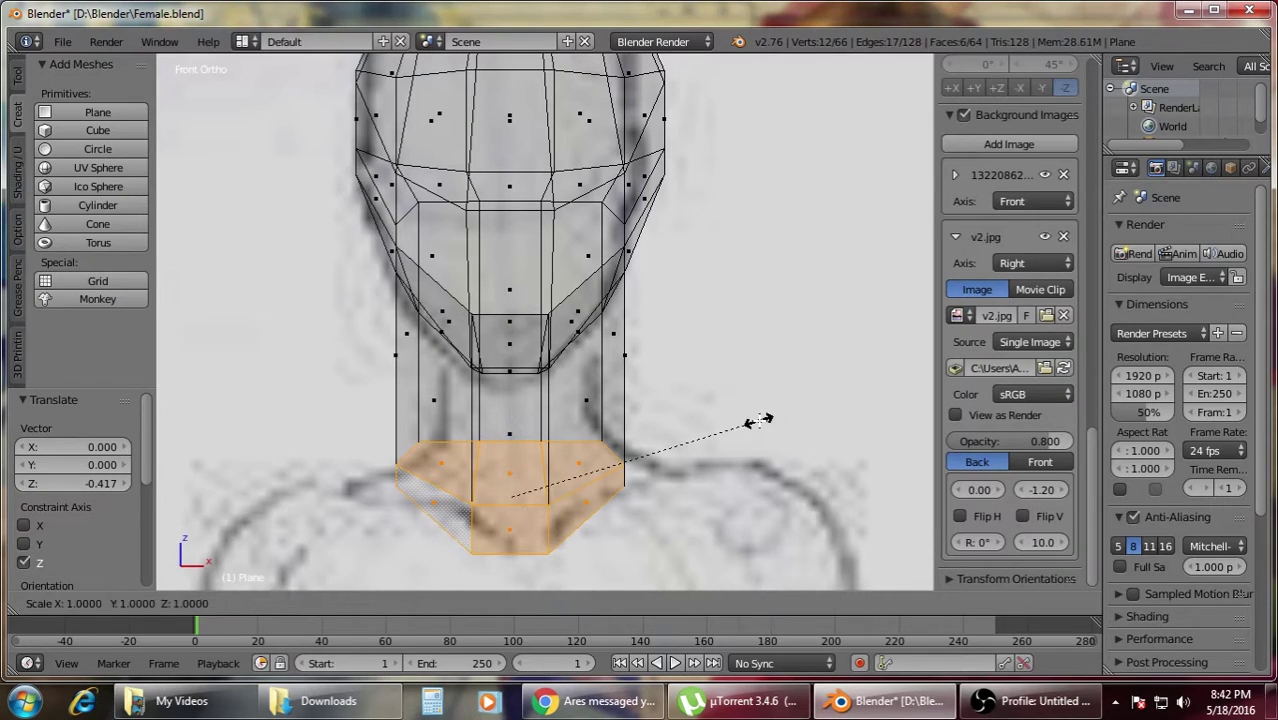
key(z)
key(0)
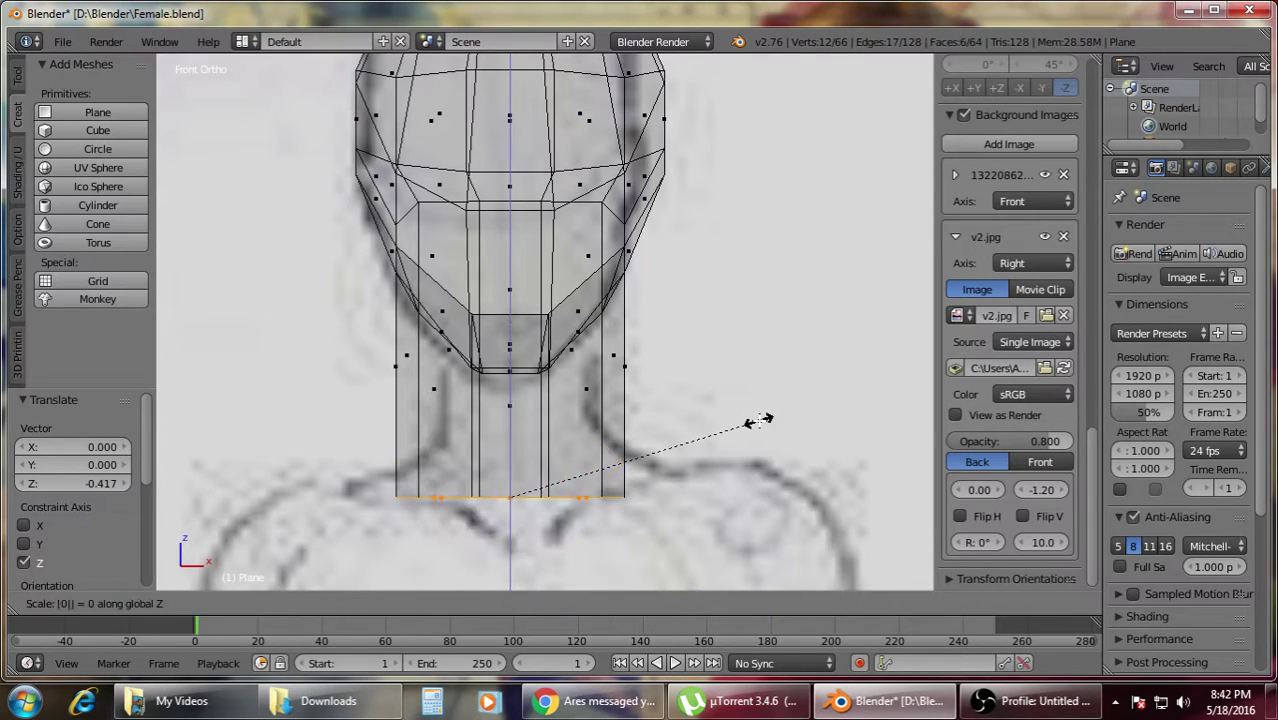
key(Return)
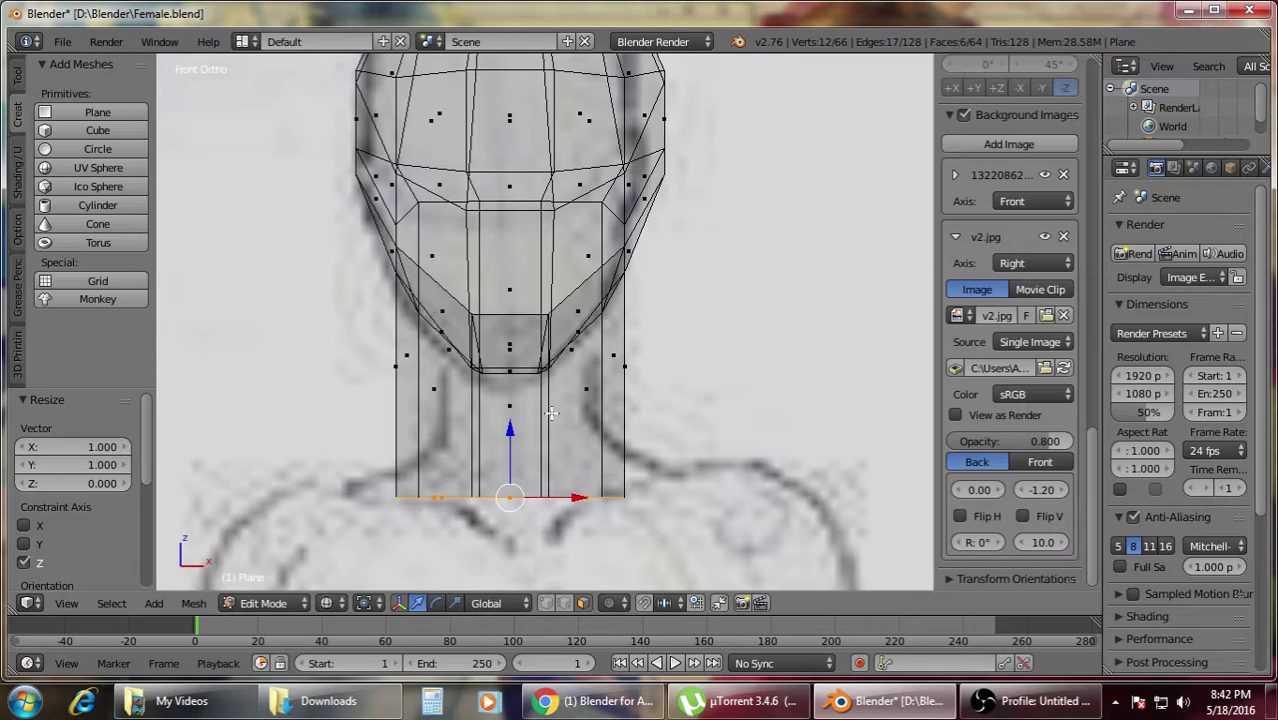
drag(510, 440, 537, 405)
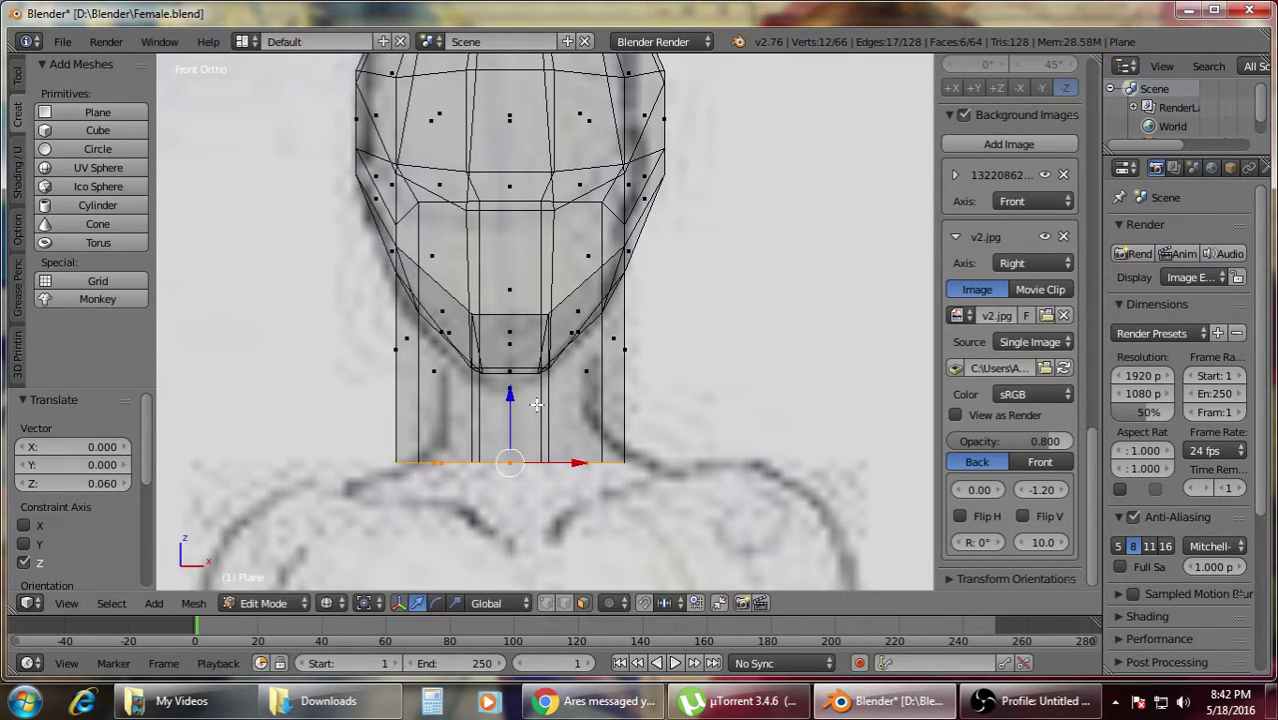
key(a)
- Add two evenly spaced loop cuts around the neck and scale them to about 0.696 to narrow it to the front outline
key(ctrl+r)
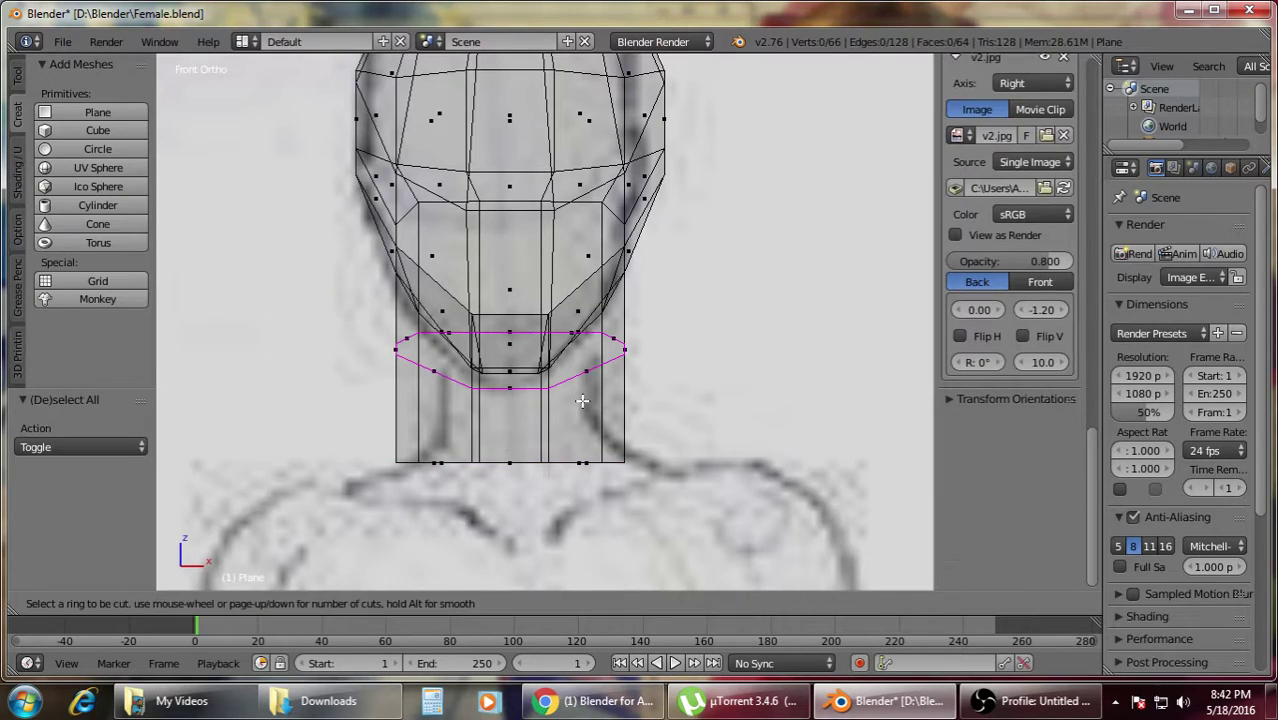
scroll(582, 401, up, 1)
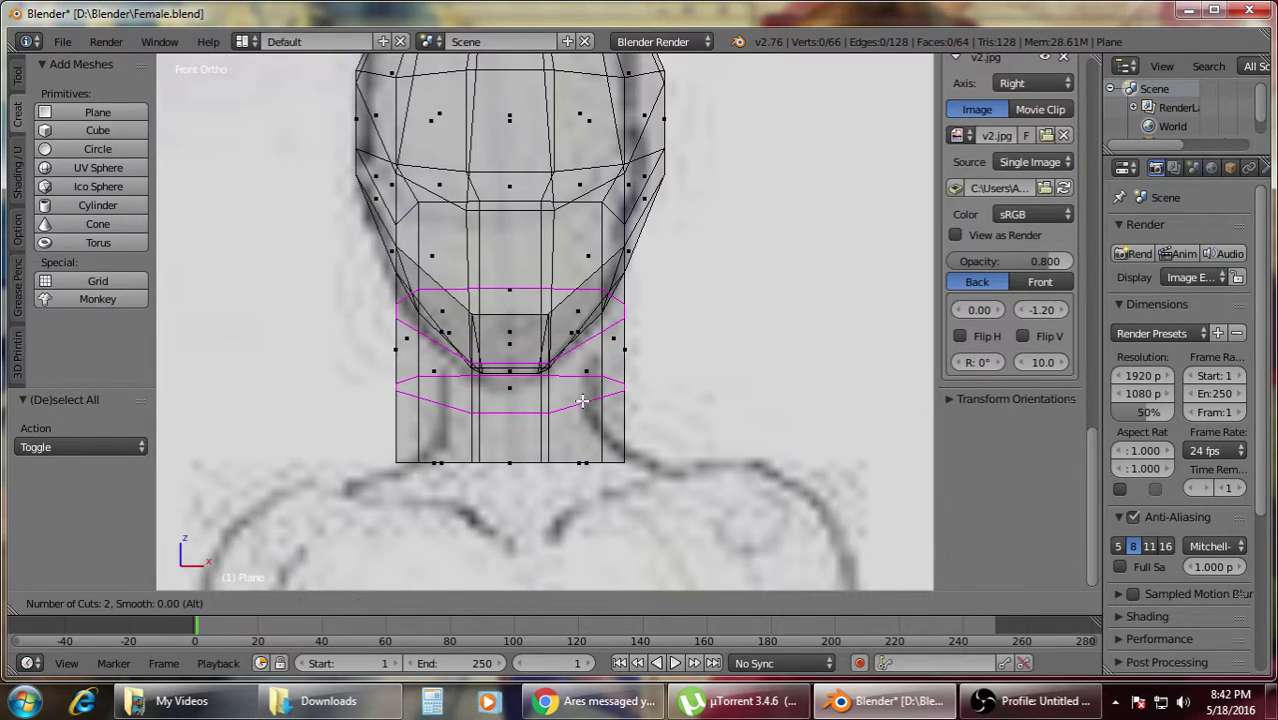
click(582, 401)
right_click(709, 393)
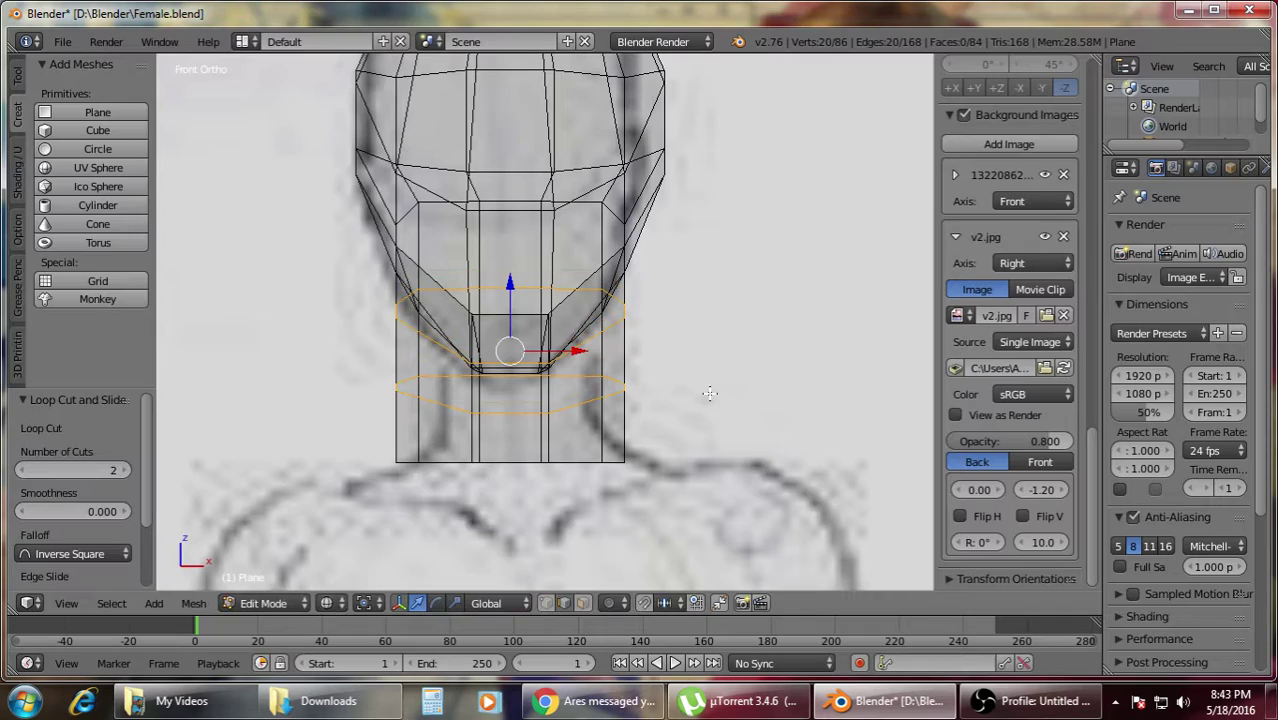
key(s)
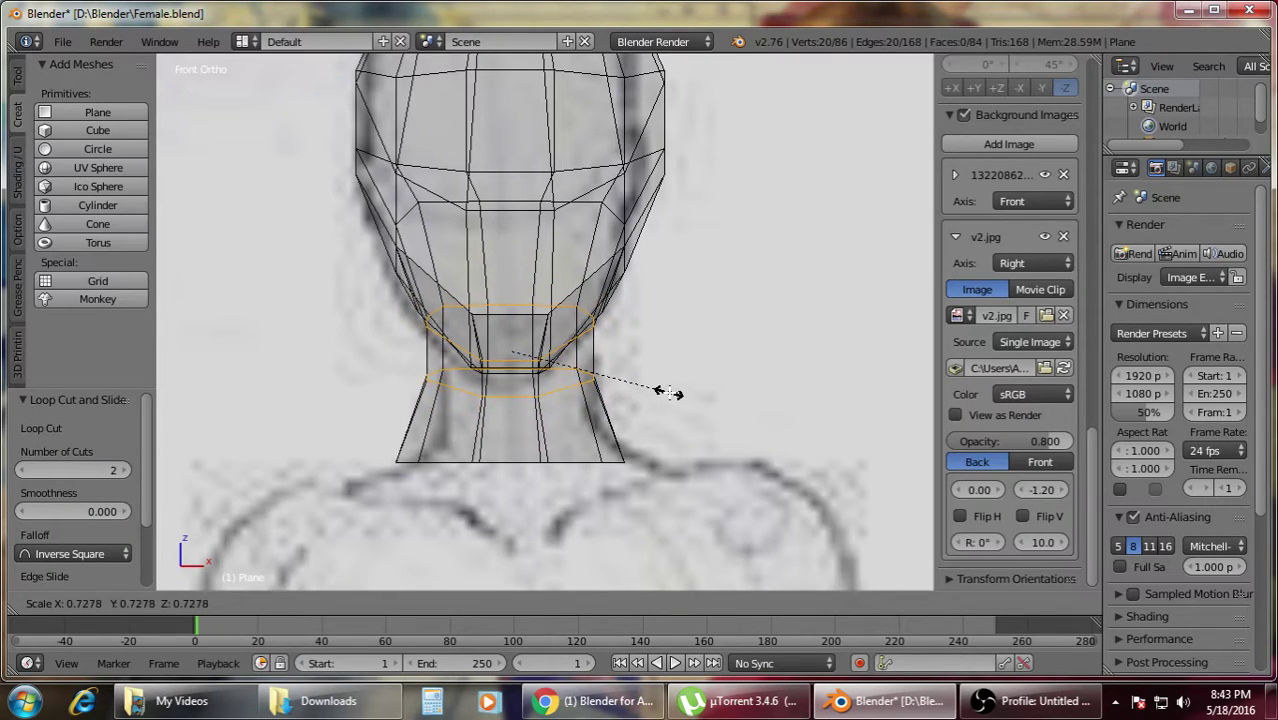
click(661, 392)
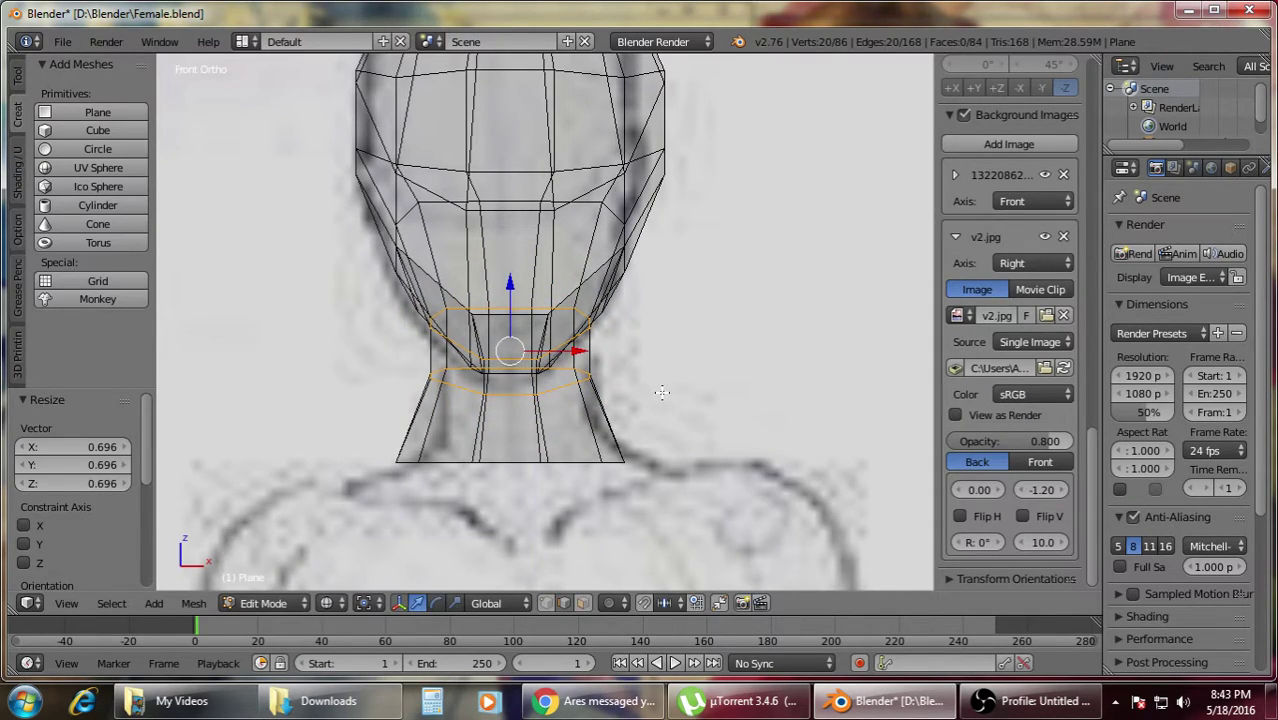
- Move the two neck loops back along Y to the side figure's nape line and clear the selection
key(KP_3)
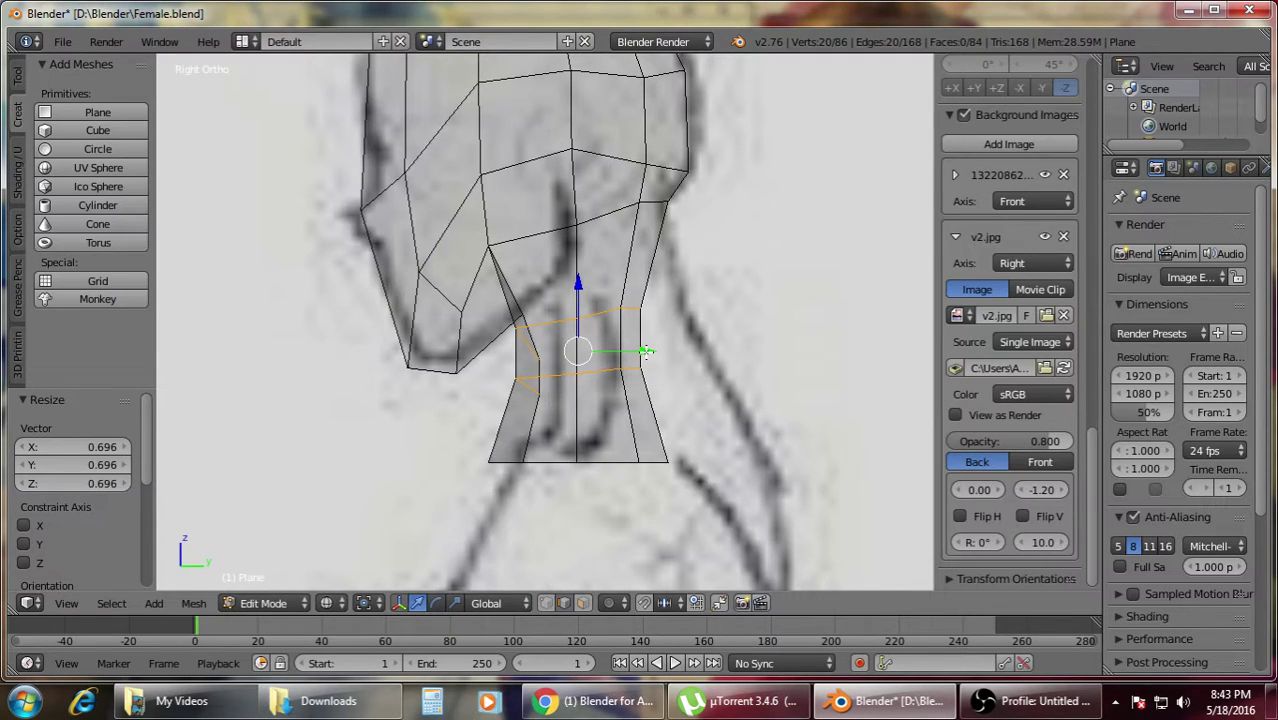
drag(645, 350, 683, 350)
key(a)
shift+middle_drag(717, 375, 631, 375)
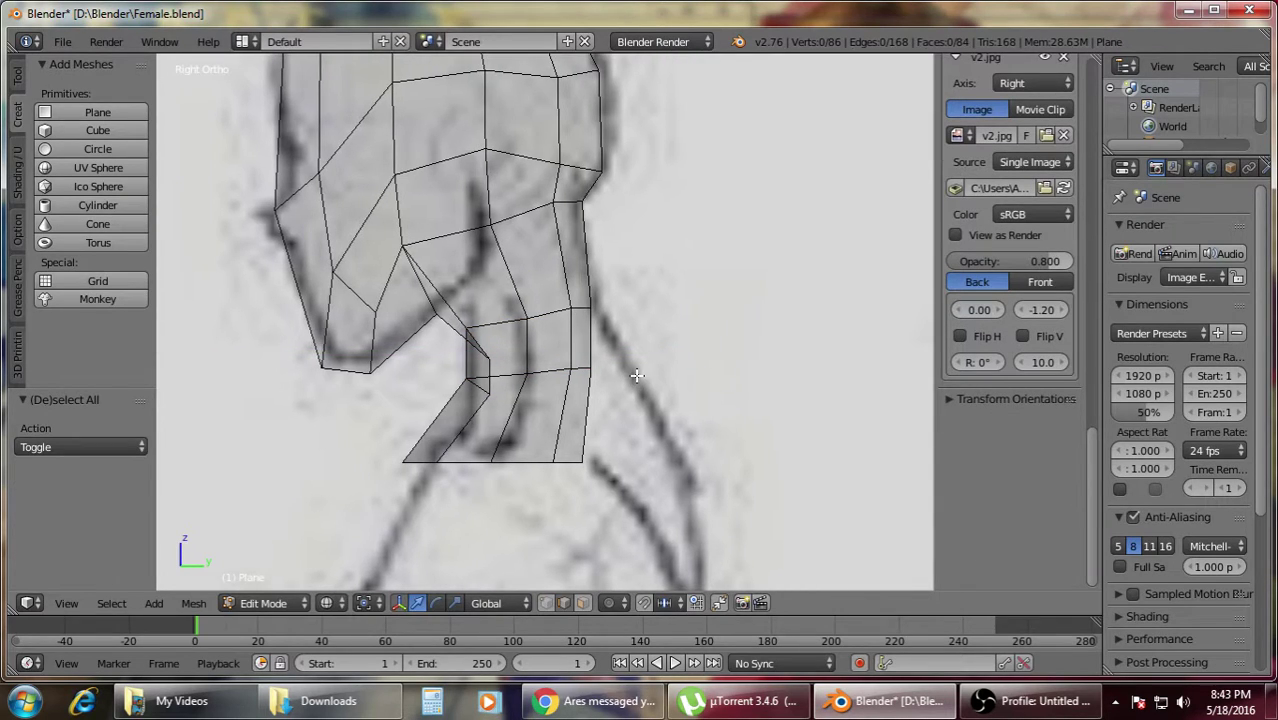
- In vertex selection mode, nudge the upper neck loop's rear vertices back along Y at the side figure's nape
click(545, 603)
key(a)
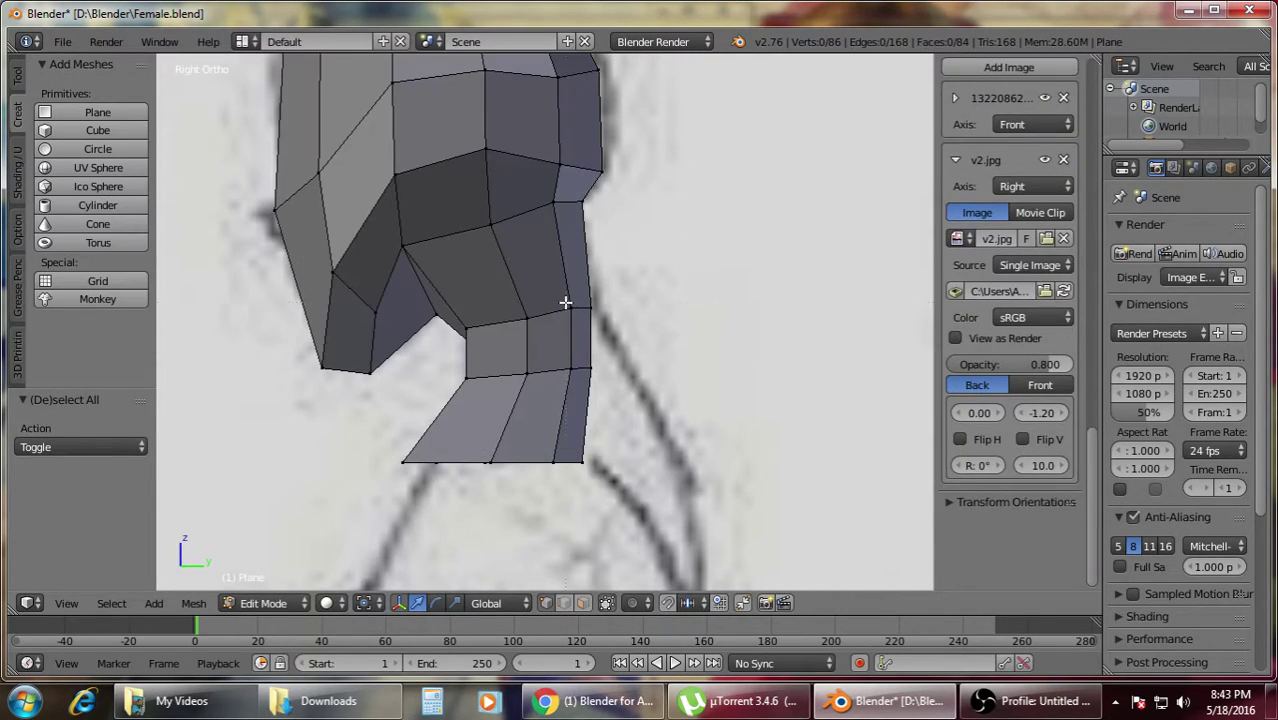
key(a)
right_click(596, 314)
drag(642, 308, 644, 308)
key(a)
- Move the rear vertices of the lower neck loop back along Y to the side figure's nape line
right_click(591, 367)
shift+right_click(572, 368)
shift+right_click(572, 368)
shift+right_click(591, 367)
drag(646, 366, 679, 363)
click(679, 363)
- Move the rear vertices of the neck's lower end back along Y to meet the side figure's upper-back line
right_click(612, 468)
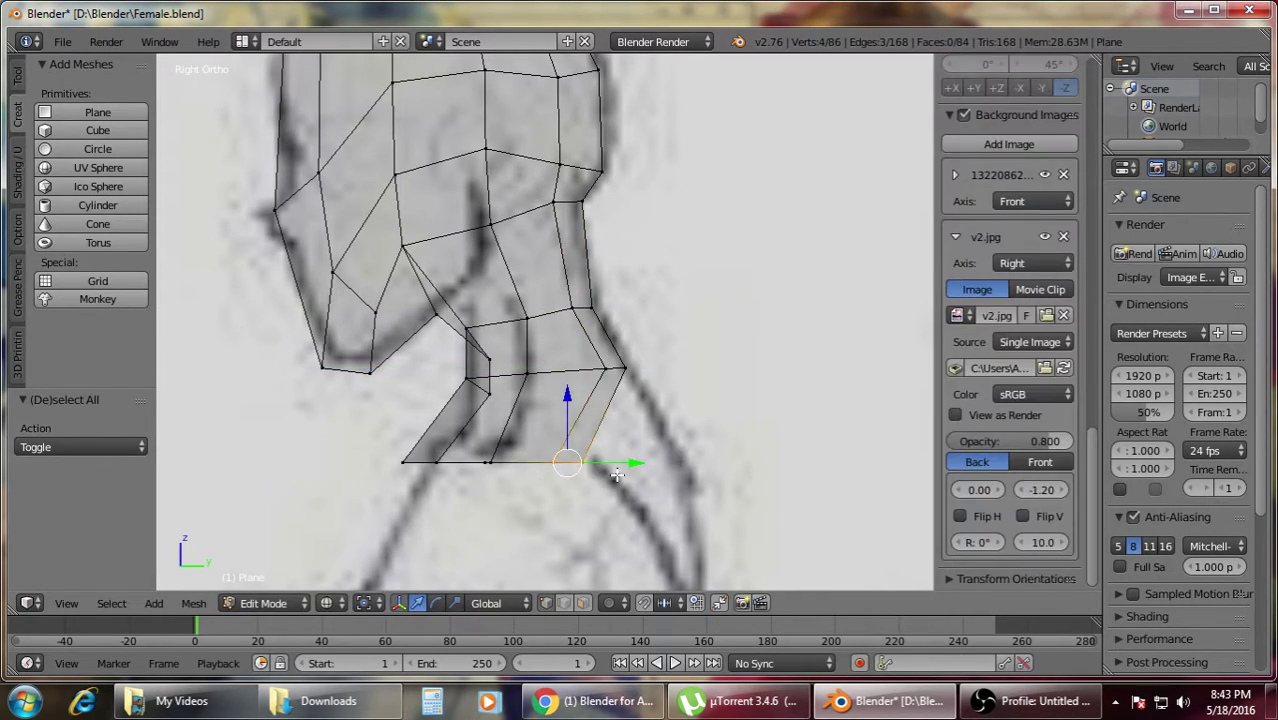
key(g)
right_click(666, 471)
key(a)
key(b)
drag(542, 442, 723, 463)
key(a)
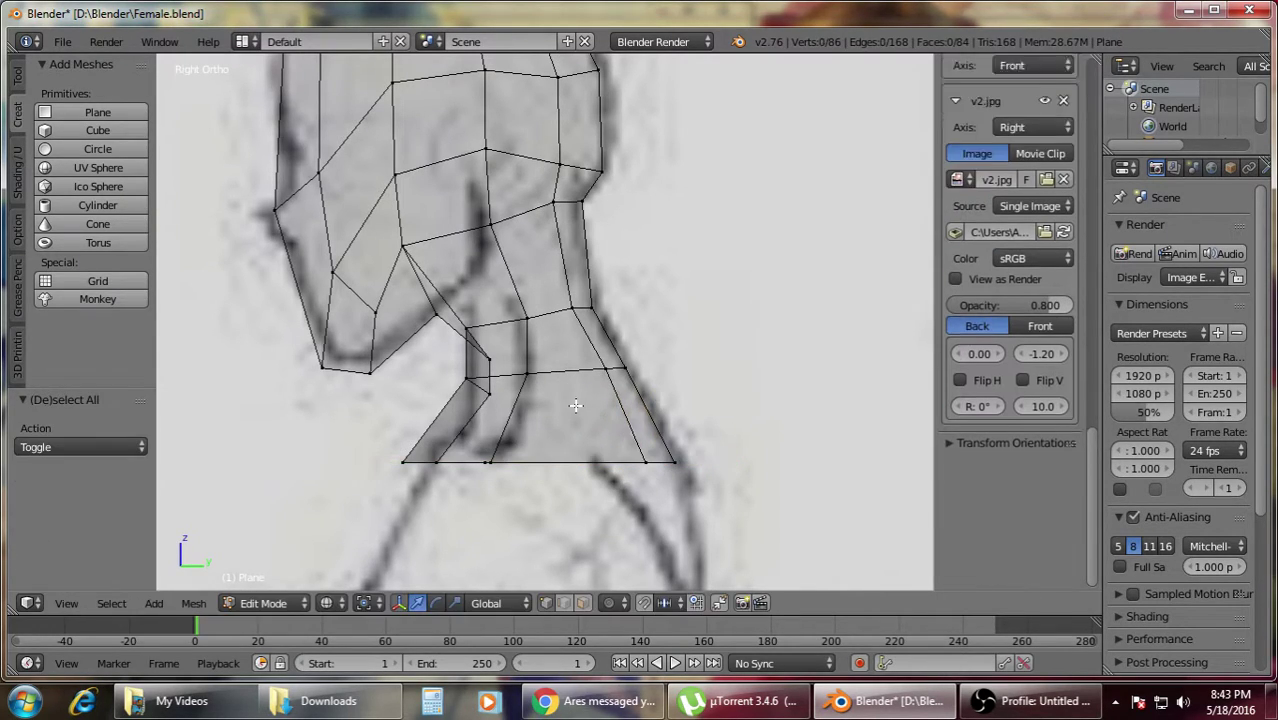
- Move the throat vertices of the two neck loops about 0.027 forward along Y to the side figure's throat line
scroll(540, 388, up, 3)
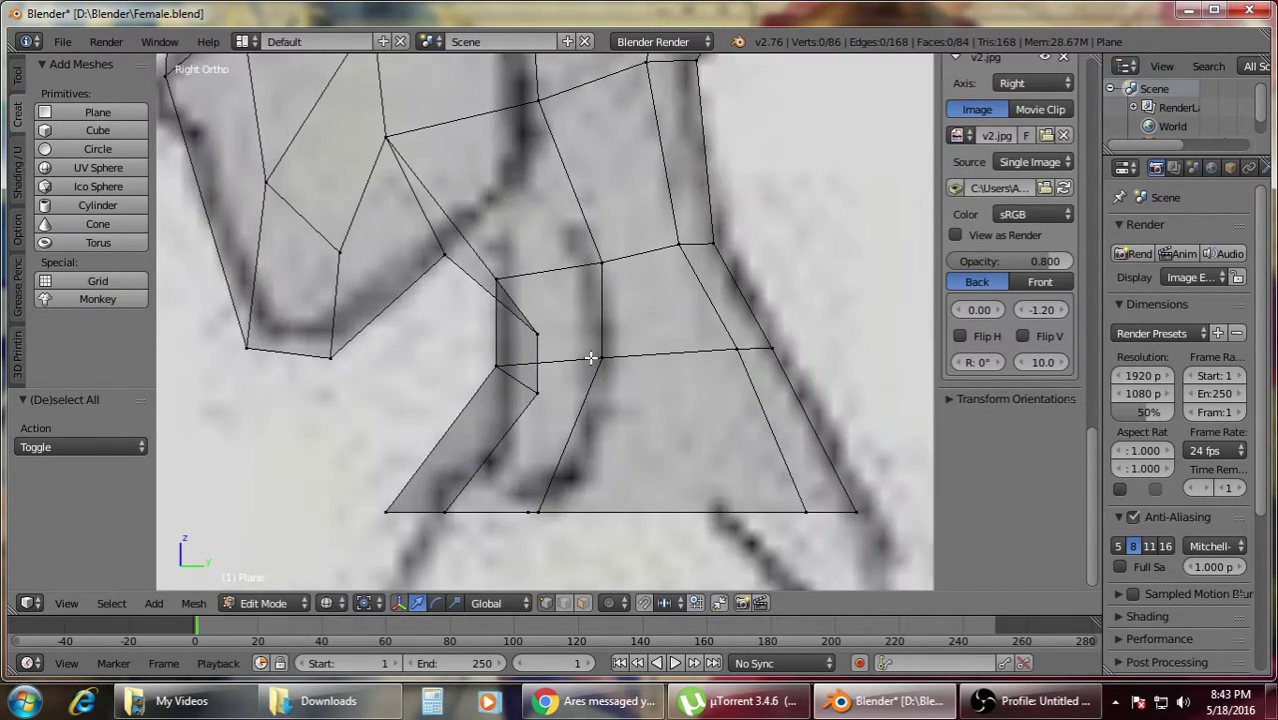
right_click(542, 330)
shift+right_click(537, 393)
key(a)
key(b)
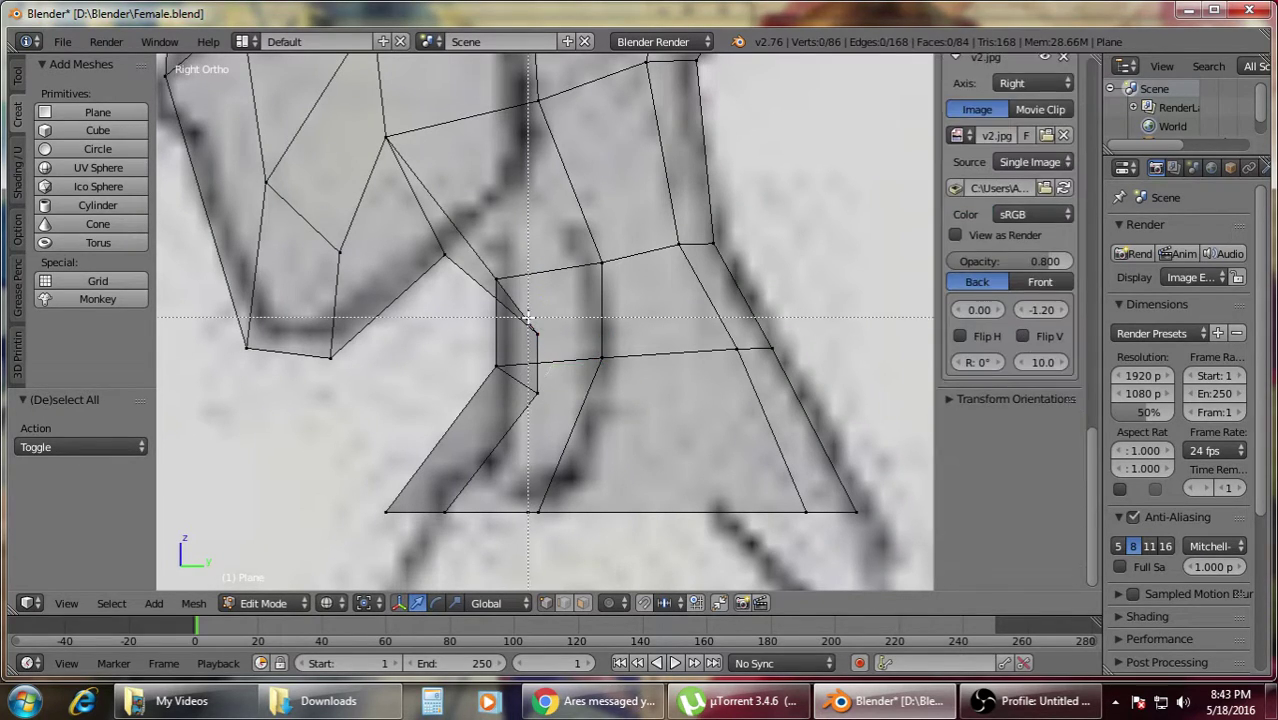
drag(527, 316, 554, 410)
drag(604, 365, 584, 365)
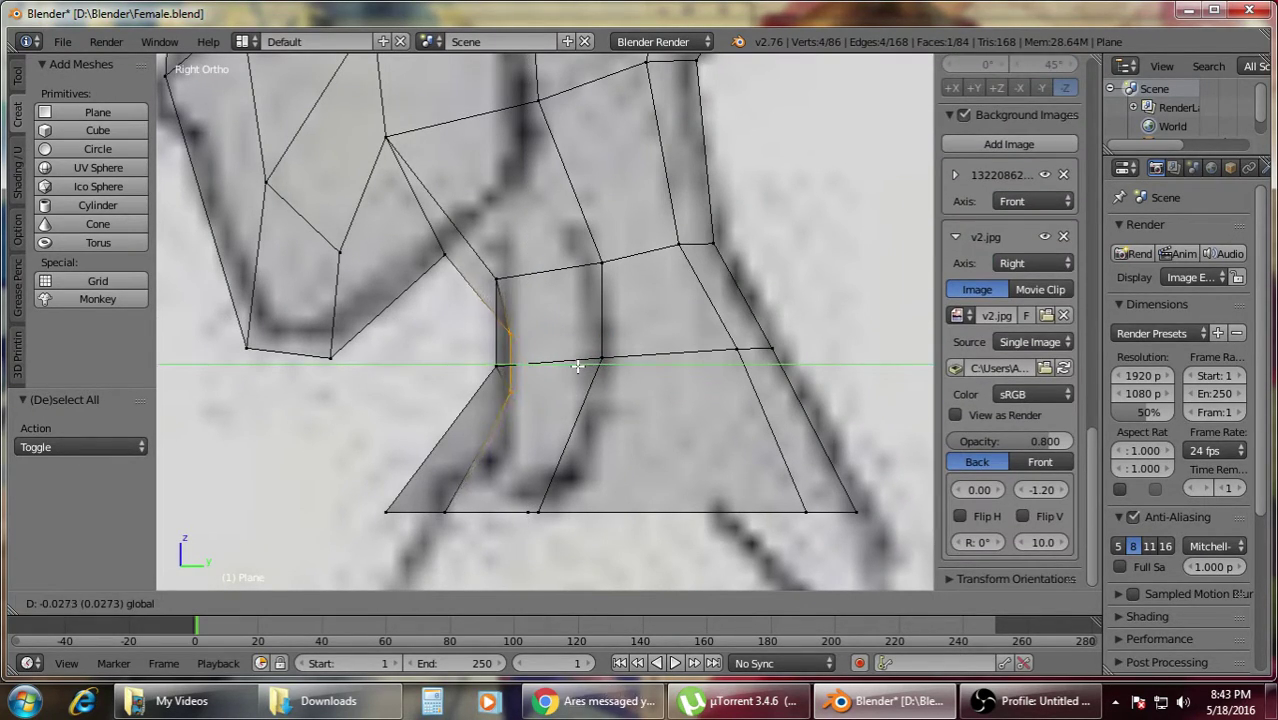
click(580, 362)
- Move the outer front vertices of both neck loops and the neck base back along Y, behind the throat vertices
right_click(496, 279)
shift+right_click(492, 360)
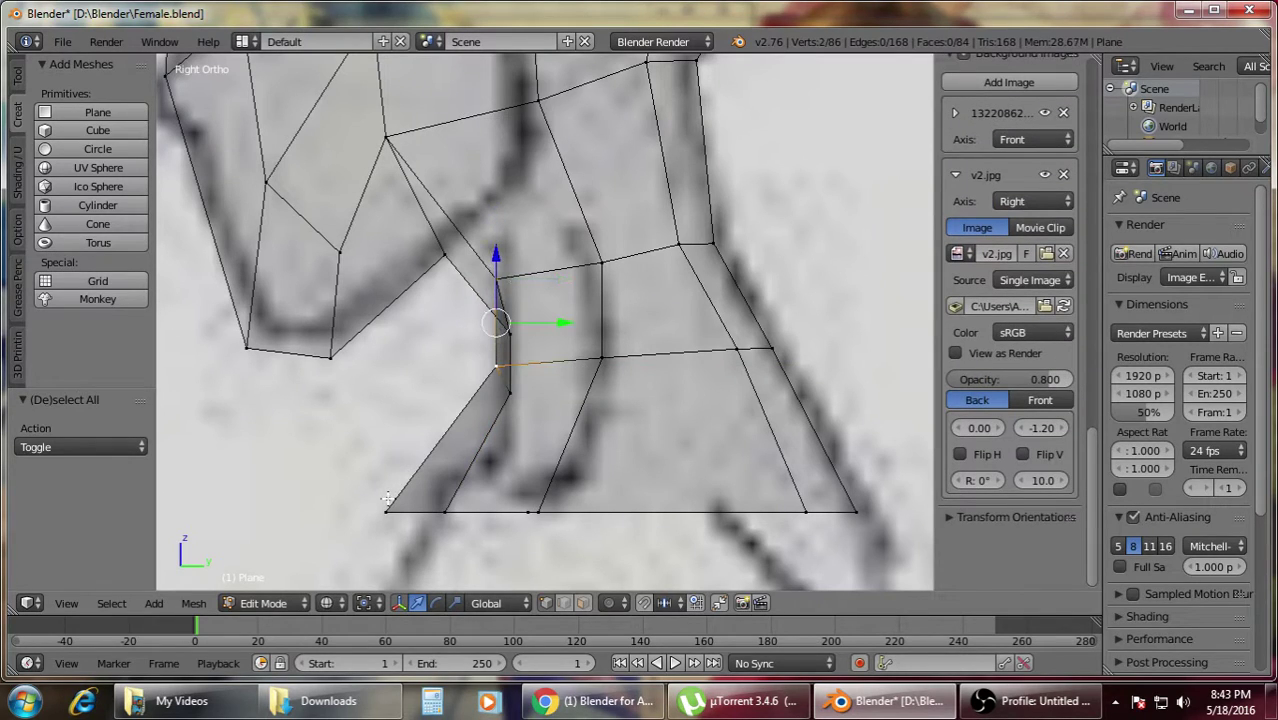
shift+right_click(386, 512)
key(a)
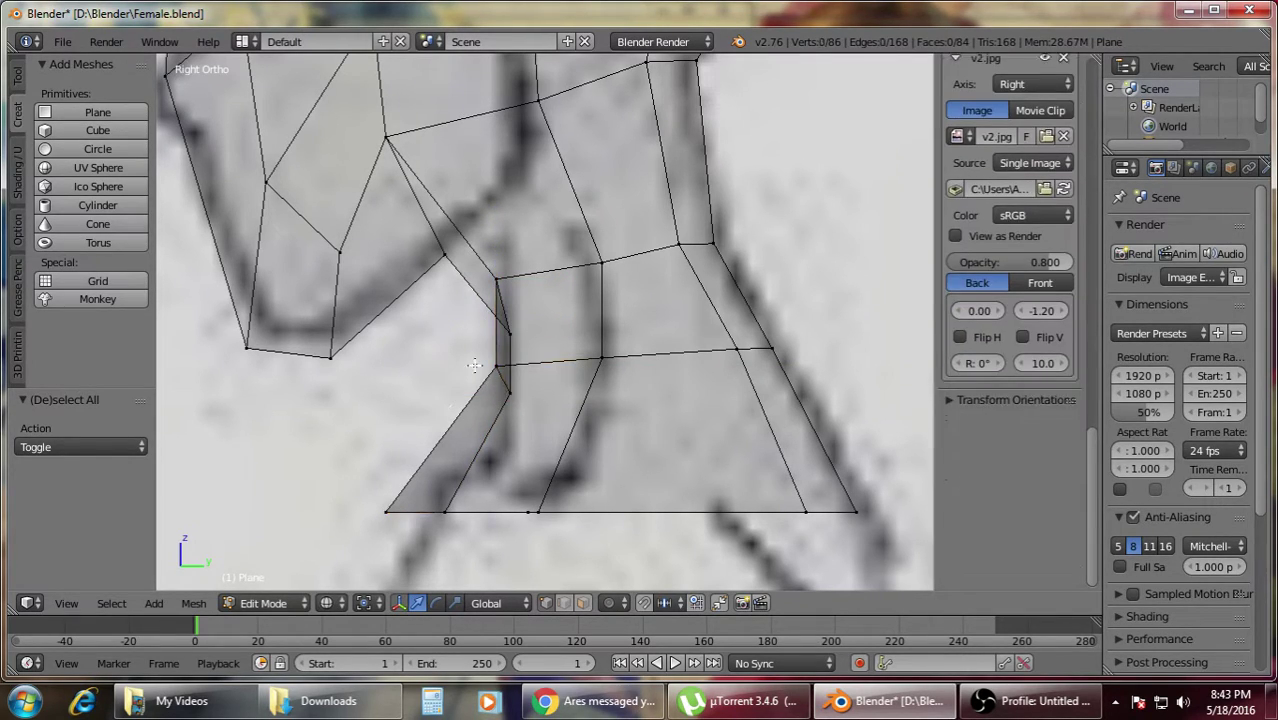
key(b)
drag(486, 263, 520, 295)
key(b)
drag(498, 382, 503, 386)
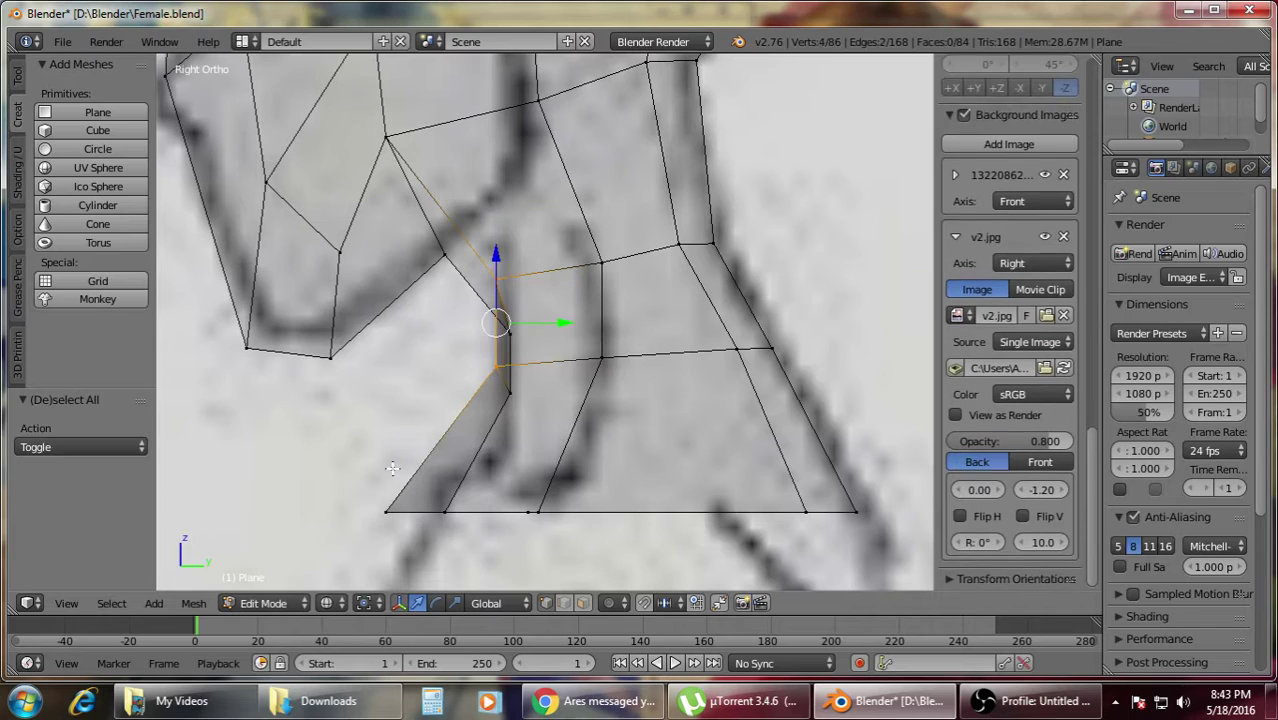
key(b)
drag(360, 478, 401, 538)
drag(510, 395, 575, 392)
key(a)
- Select the neck's bottom faces and round their outline with the LoopTools Circle operation
mouse_move(455, 515)
middle_down()
mouse_move(573, 529)
mouse_move(642, 511)
mouse_move(618, 477)
mouse_move(662, 334)
mouse_move(599, 491)
mouse_move(413, 506)
mouse_move(605, 328)
mouse_move(560, 450)
middle_up()
key(z)
click(582, 603)
key(b)
drag(434, 377, 598, 496)
shift+click(575, 318)
key(w)
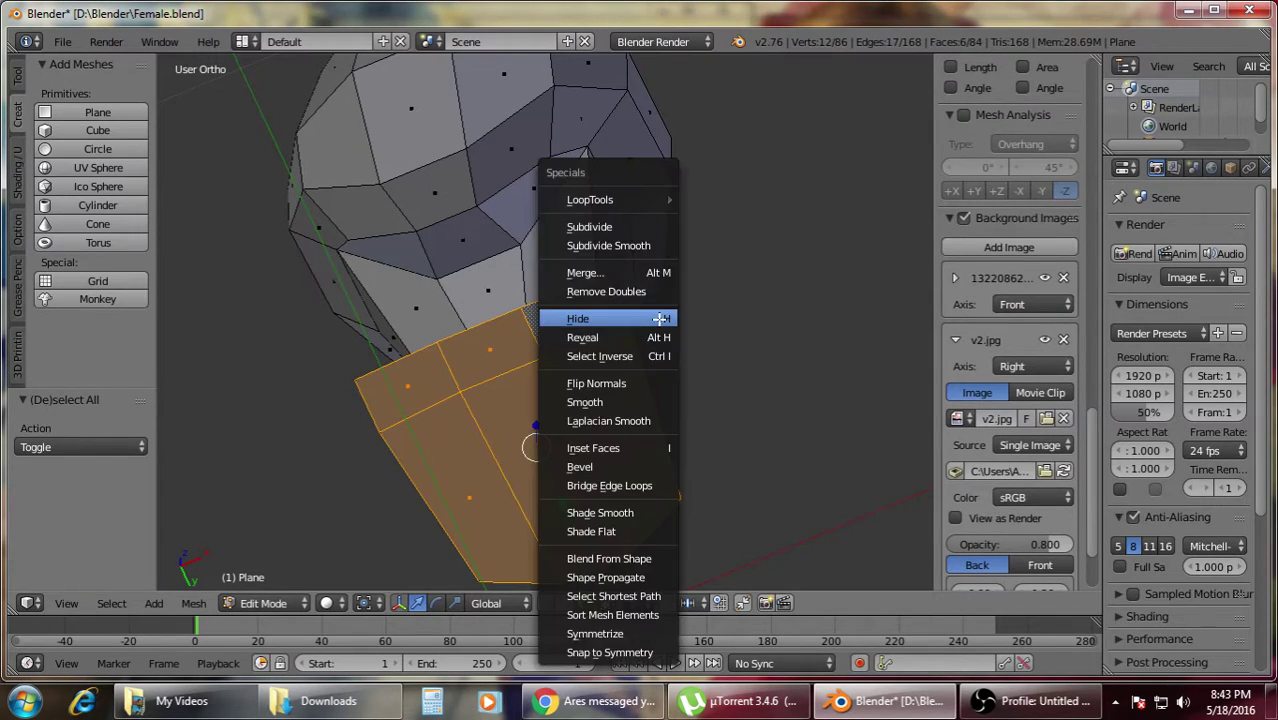
mouse_move(657, 194)
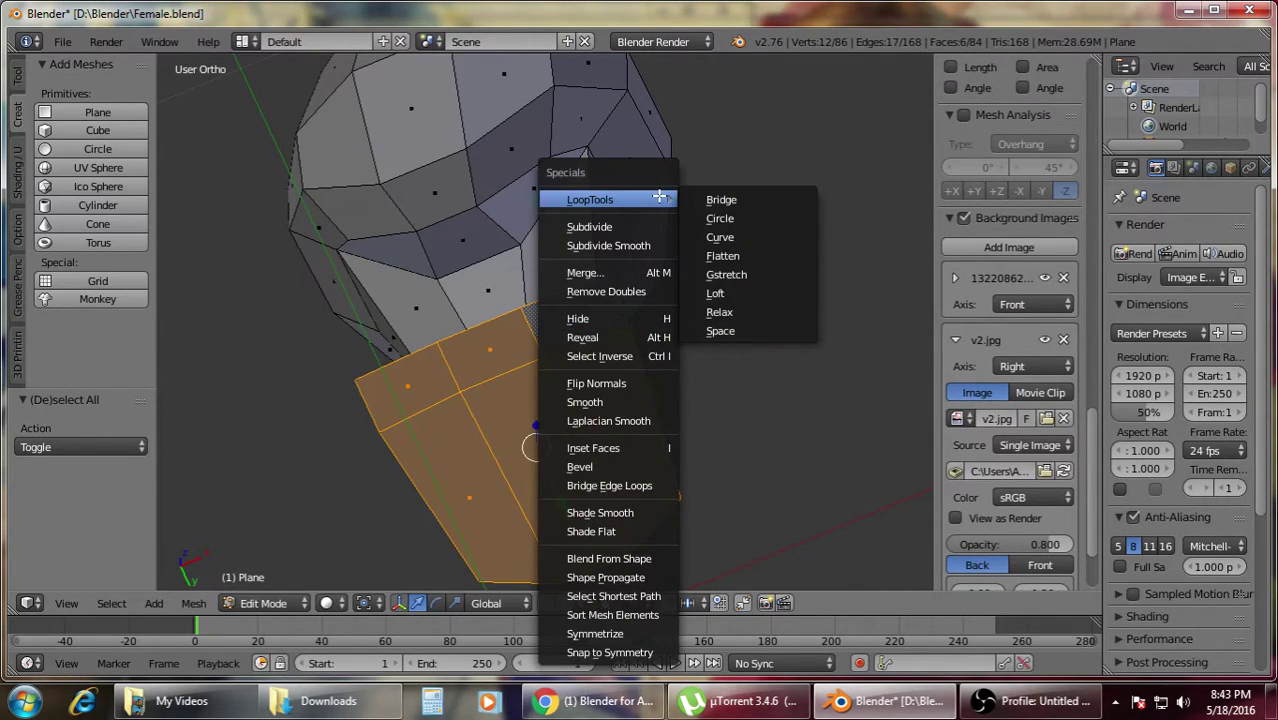
click(722, 218)
- Compare the rounded neck base with the front and right reference images in wireframe and solid shading
middle_drag(736, 251, 744, 461)
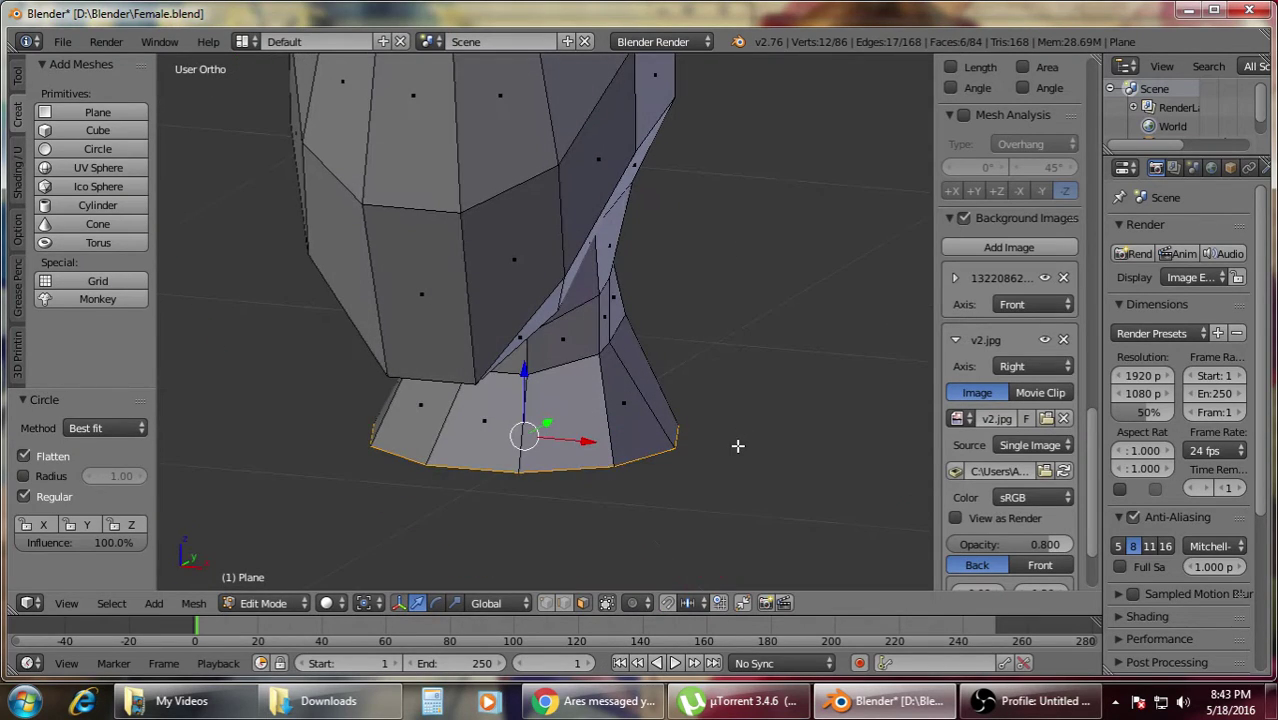
key(KP_1)
key(z)
scroll(723, 440, down, 1)
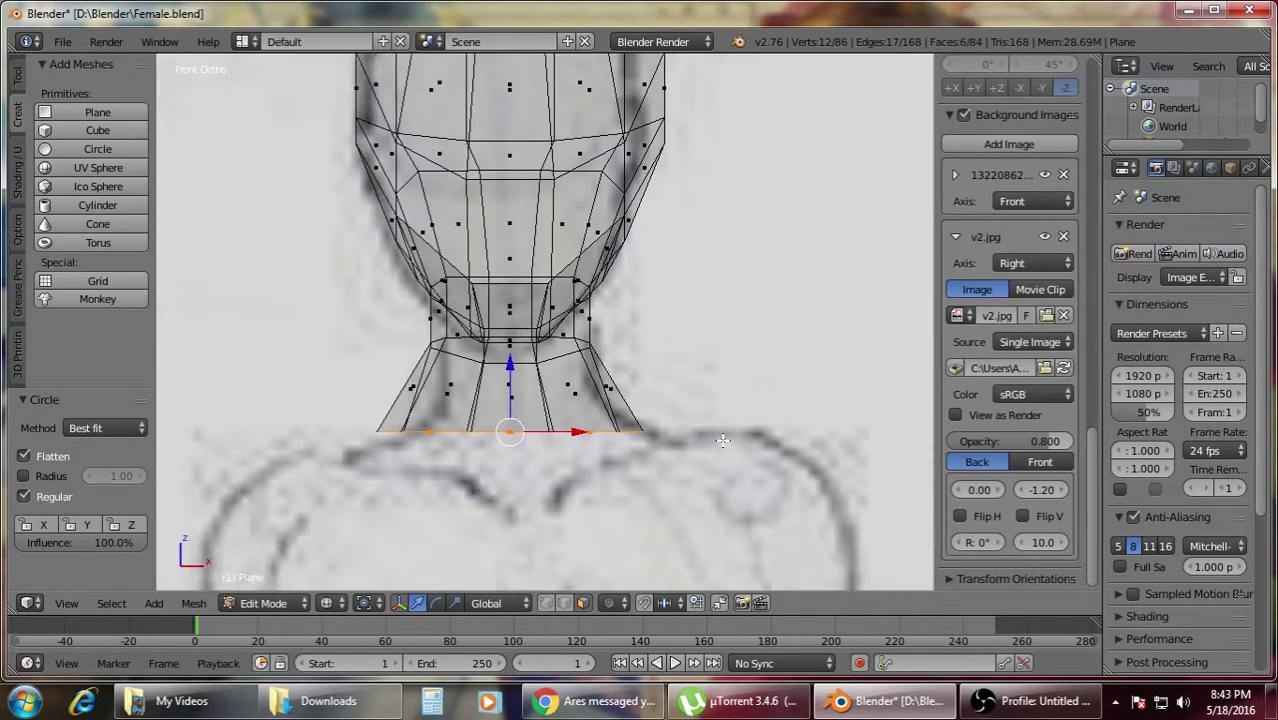
scroll(700, 433, up, 3)
key(z)
key(z)
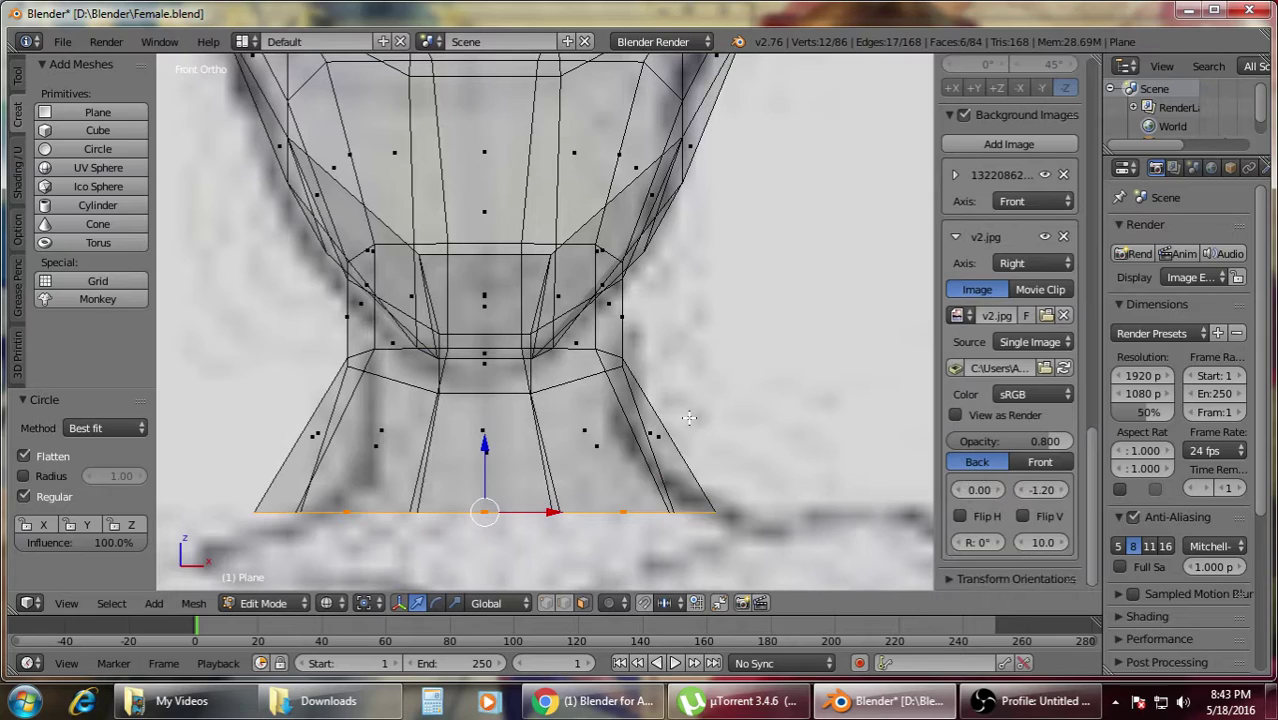
key(KP_3)
scroll(697, 412, down, 3)
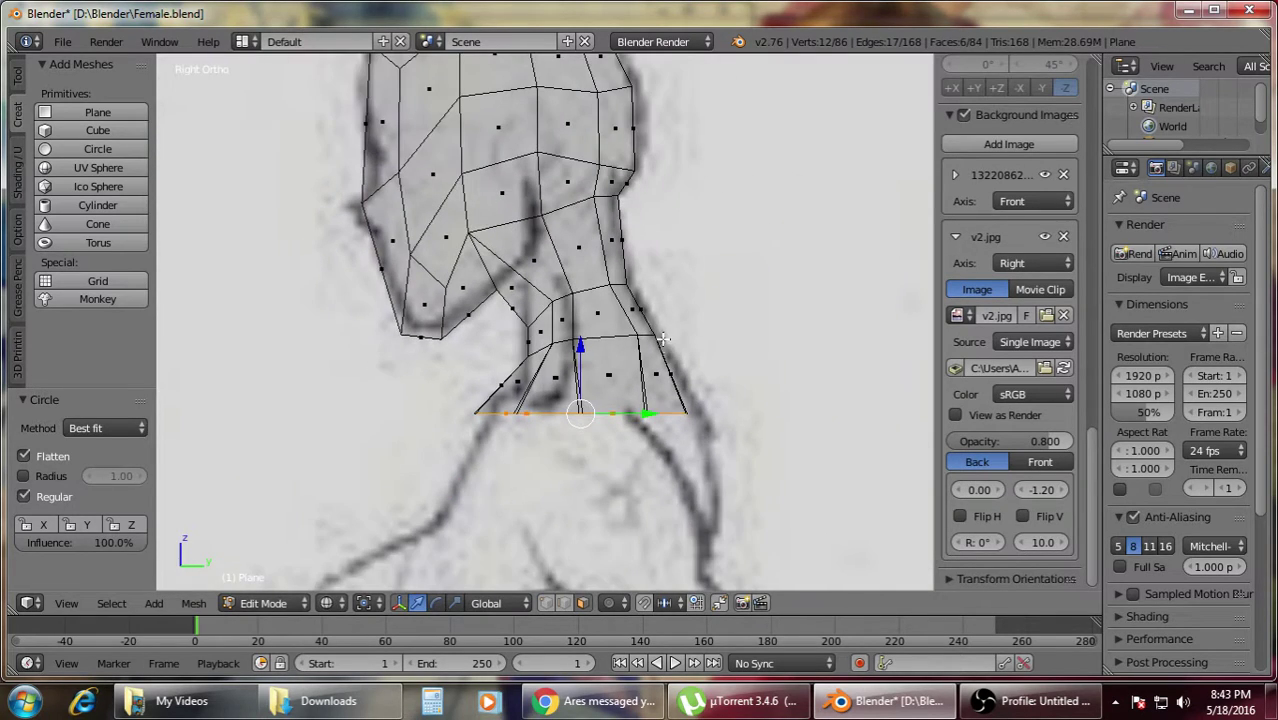
scroll(684, 316, up, 3)
key(z)
key(z)
- In vertex selection mode, move the jaw-angle vertices and the lower jaw-side vertices back along Y in the right view
scroll(459, 345, up, 2)
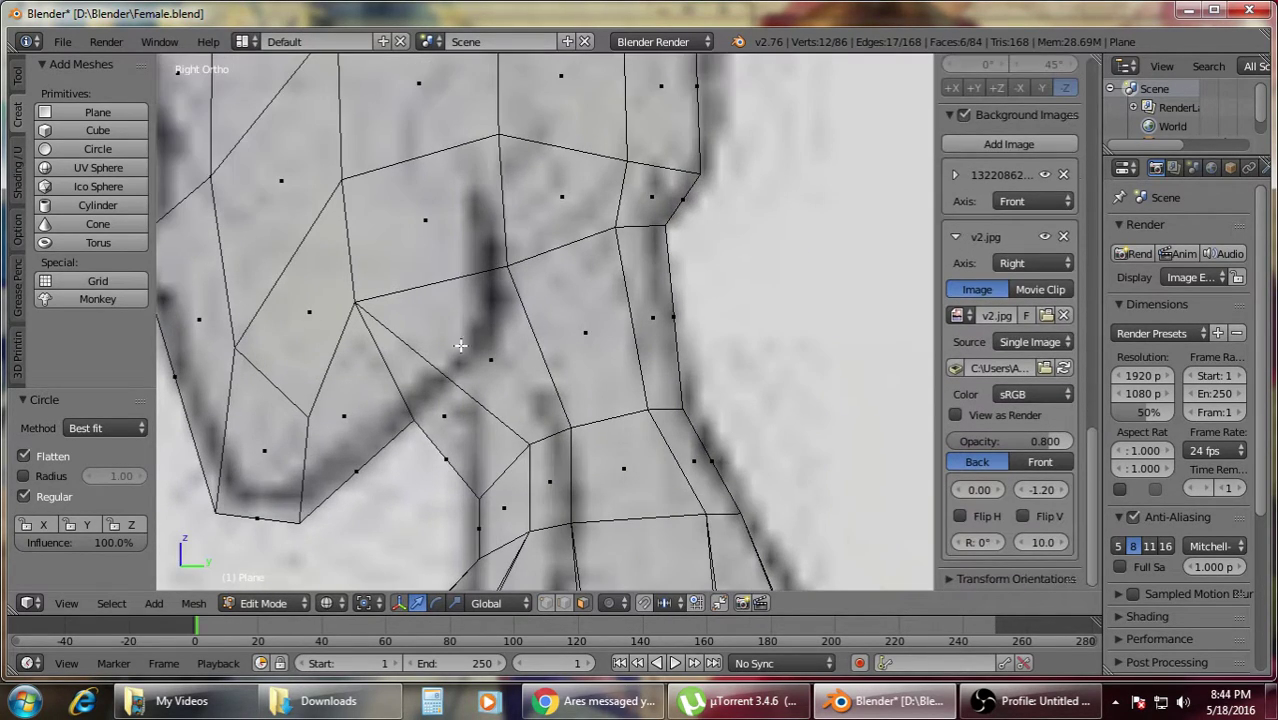
click(543, 605)
key(b)
drag(336, 280, 401, 351)
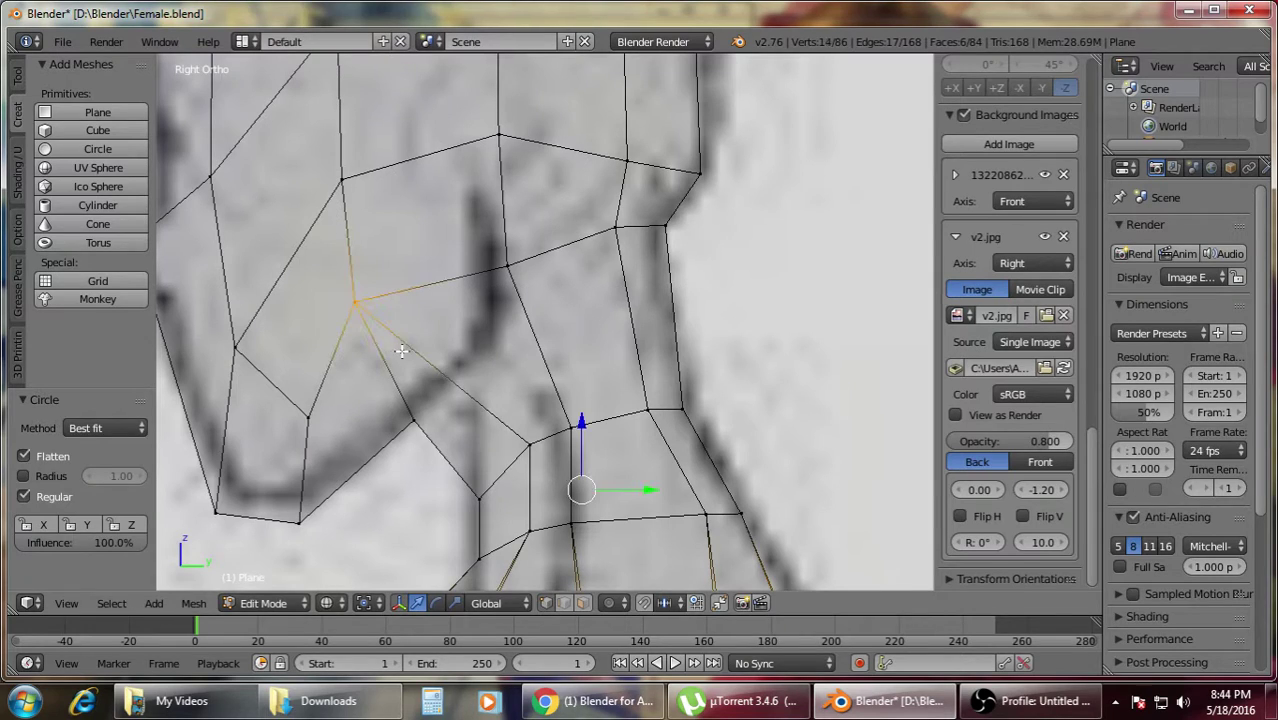
key(a)
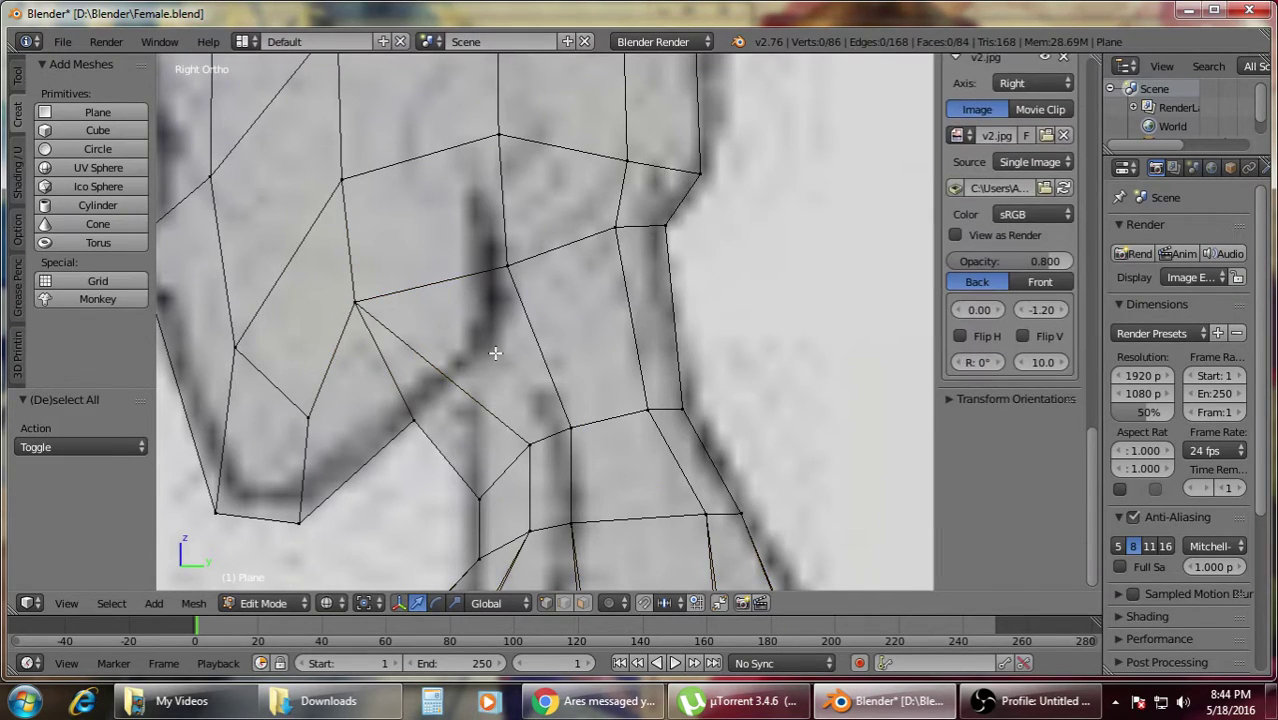
right_click(354, 300)
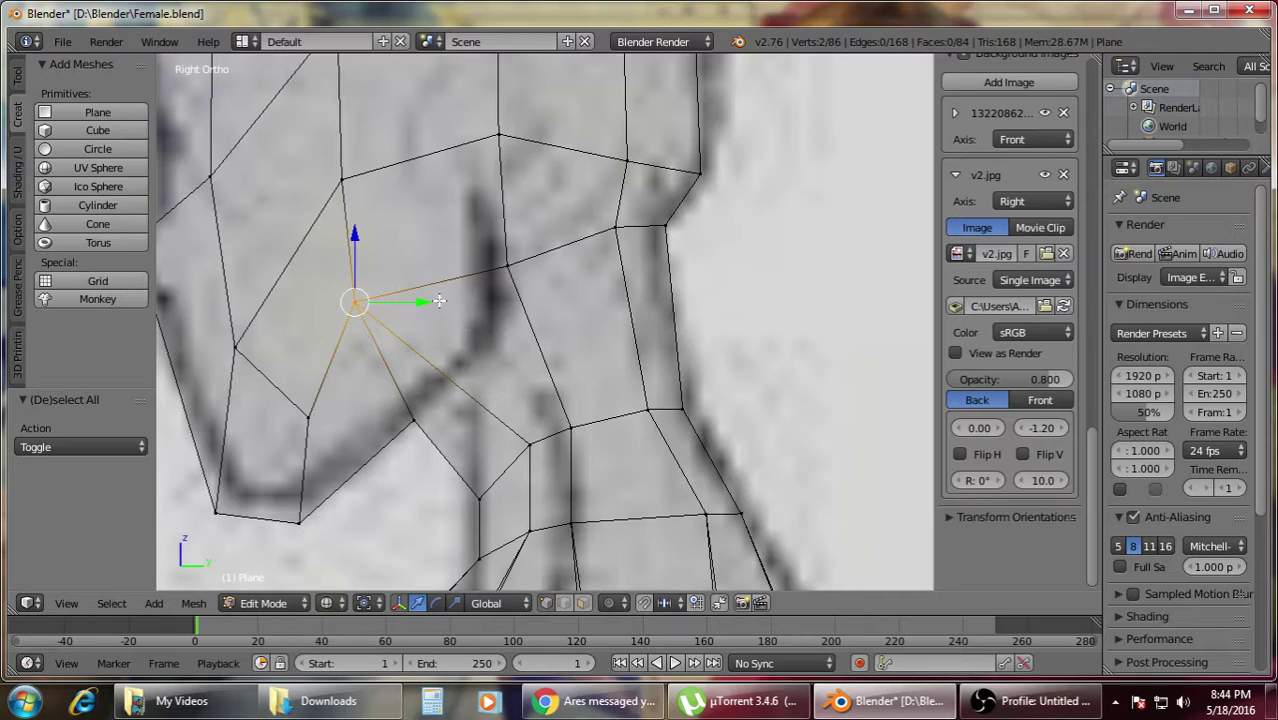
drag(415, 302, 505, 302)
key(a)
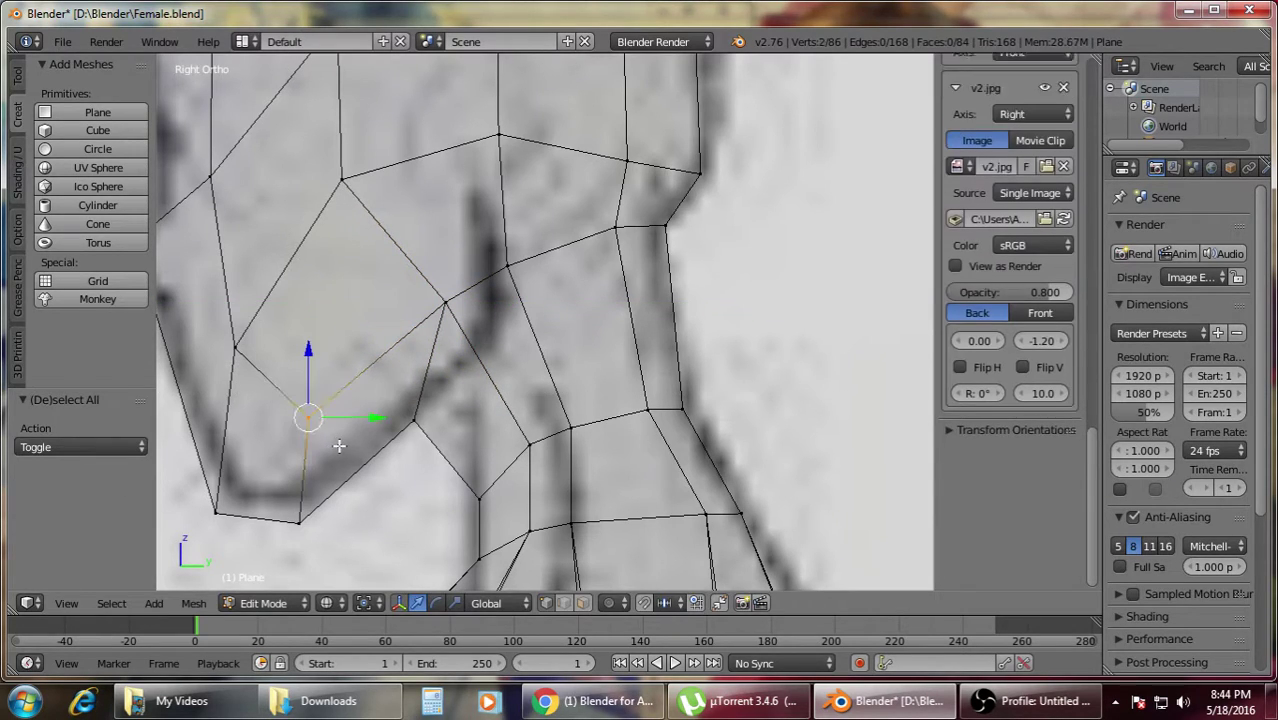
drag(377, 417, 419, 417)
key(a)
- Adjust the jaw-angle vertices and shift the neighbouring vertices below the ear slightly back along Y, checking the head in solid shading
key(b)
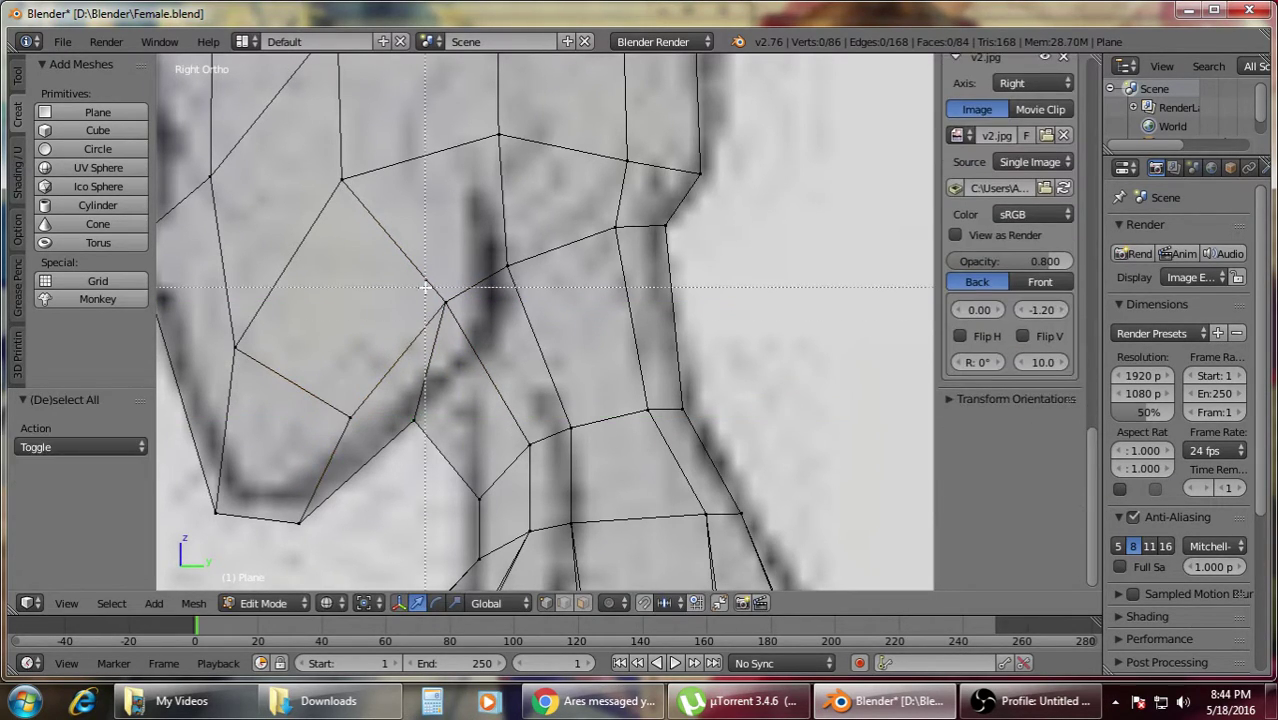
drag(425, 287, 486, 330)
key(a)
scroll(500, 310, down, 1)
key(b)
mouse_move(496, 236)
mouse_down()
mouse_move(556, 295)
mouse_move(586, 269)
mouse_up()
key(a)
scroll(585, 294, down, 4)
key(z)
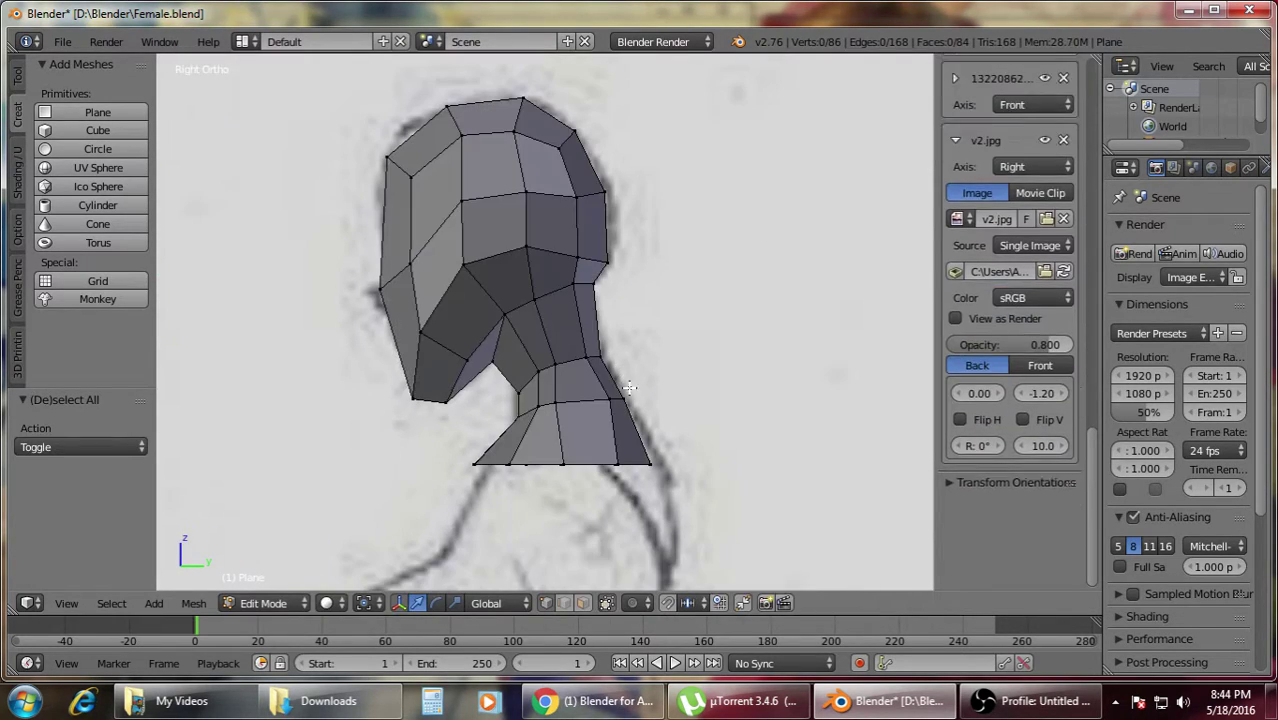
key(z)
- Try to move the neck base's rear vertices farther back along Y
shift+middle_drag(673, 443, 573, 358)
scroll(575, 355, up, 3)
key(b)
drag(450, 291, 513, 341)
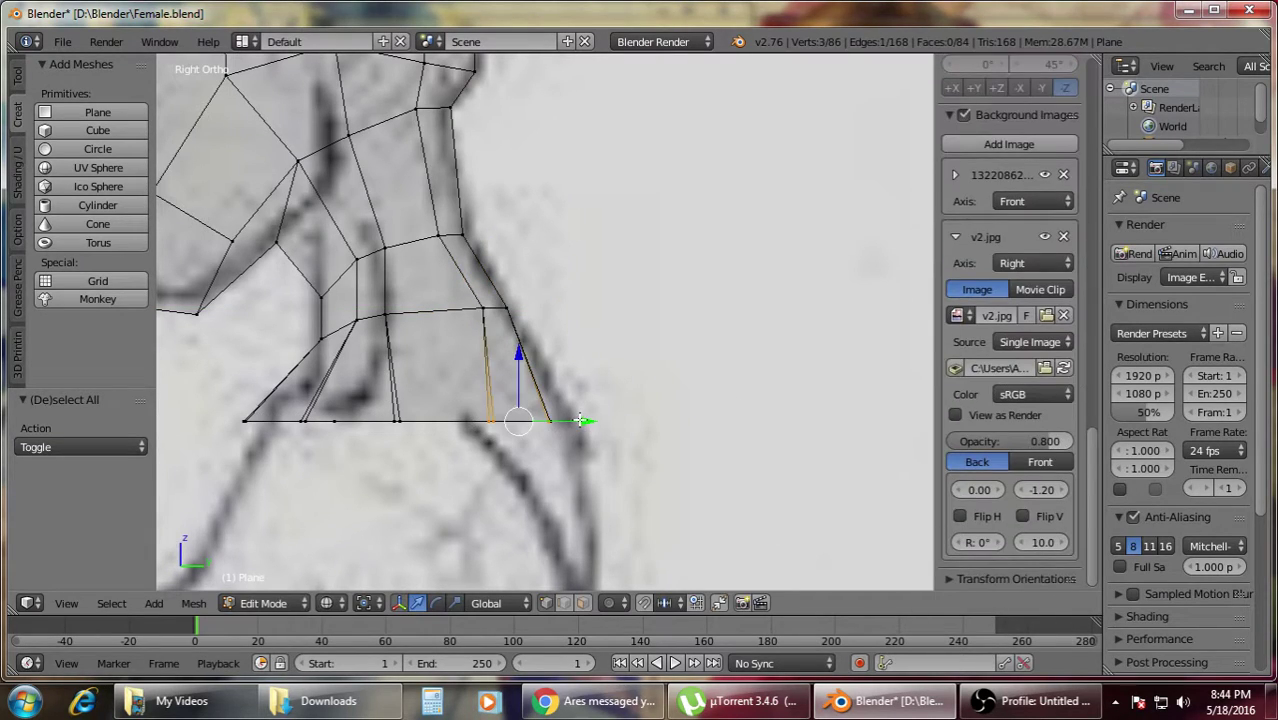
drag(580, 420, 596, 415)
key(ctrl+z)
key(a)
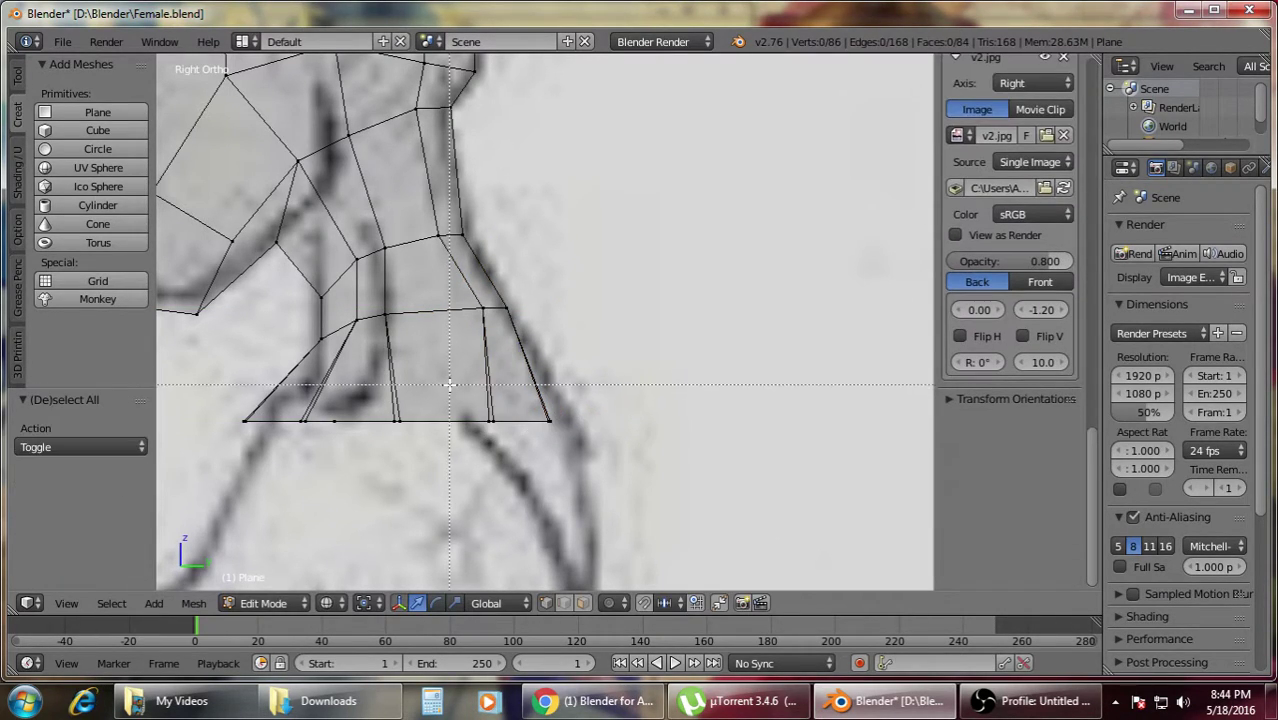
- Box-select all rear vertices of the neck base on both sides and move them back along Y to the back outline
key(b)
drag(456, 388, 602, 414)
click(602, 414)
key(a)
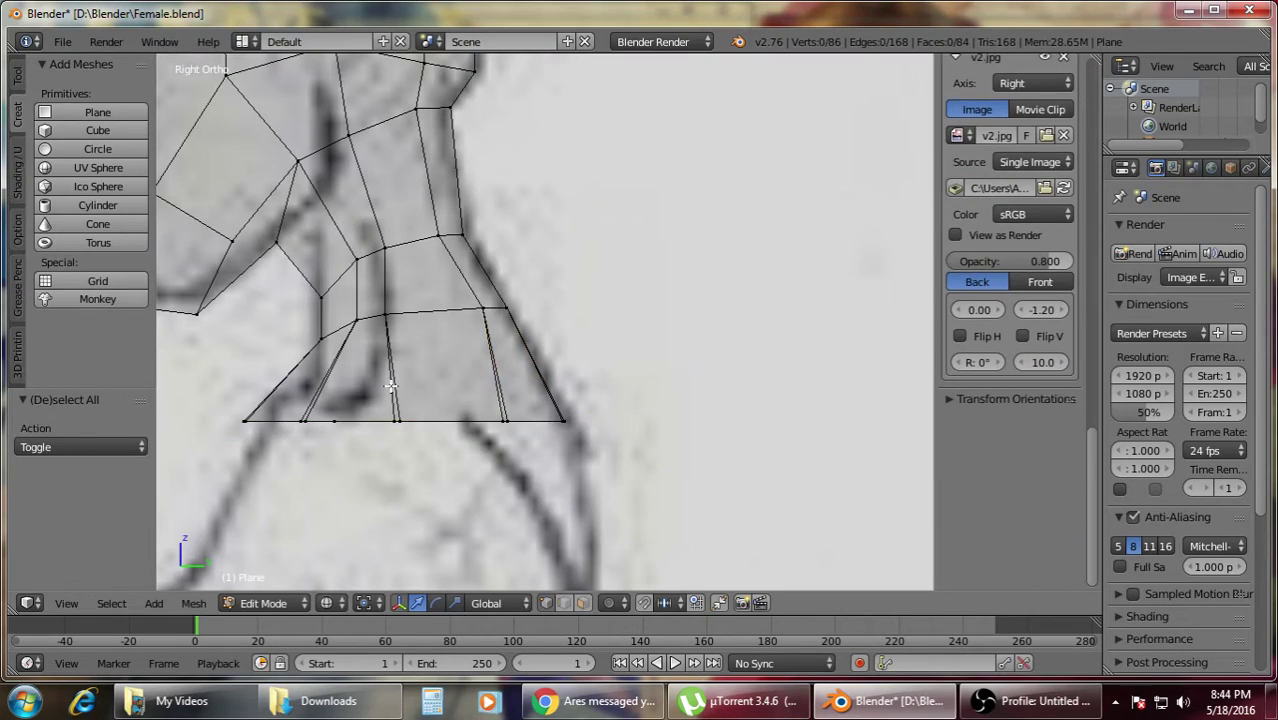
- Move the front vertices of the neck base about 0.027 back along Y to the side figure's chest line
drag(308, 466, 309, 466)
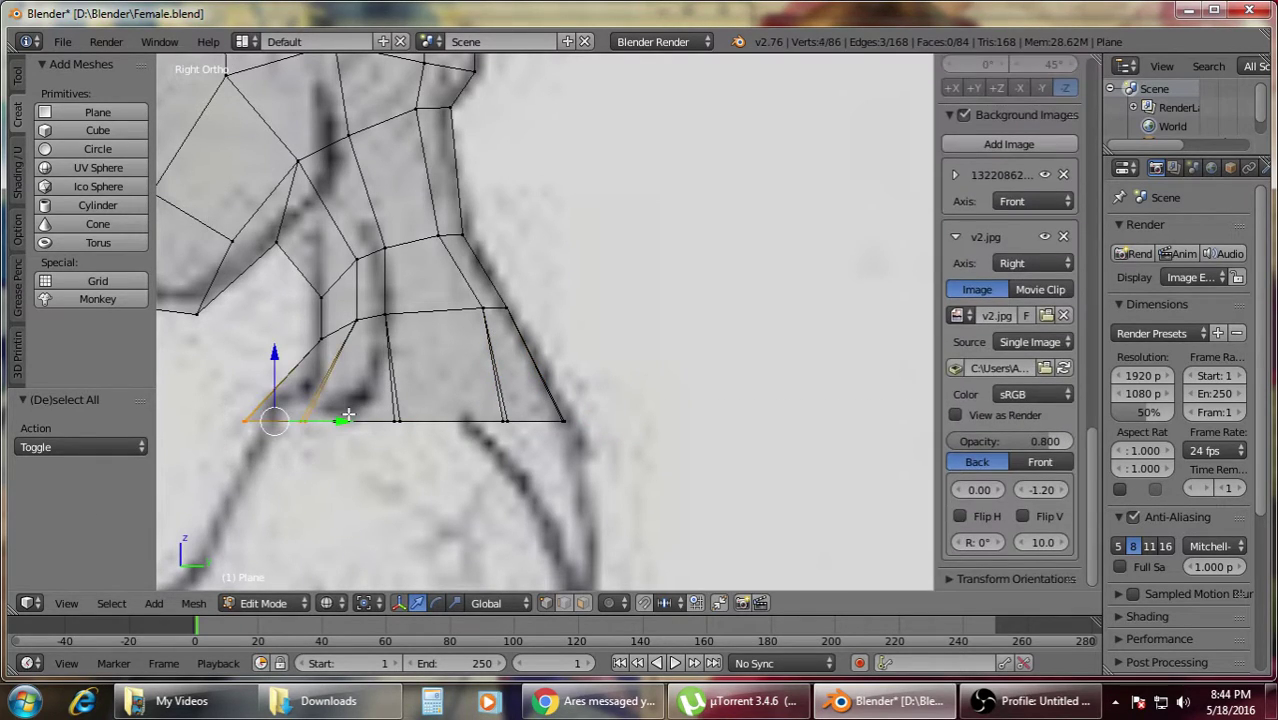
drag(342, 421, 362, 422)
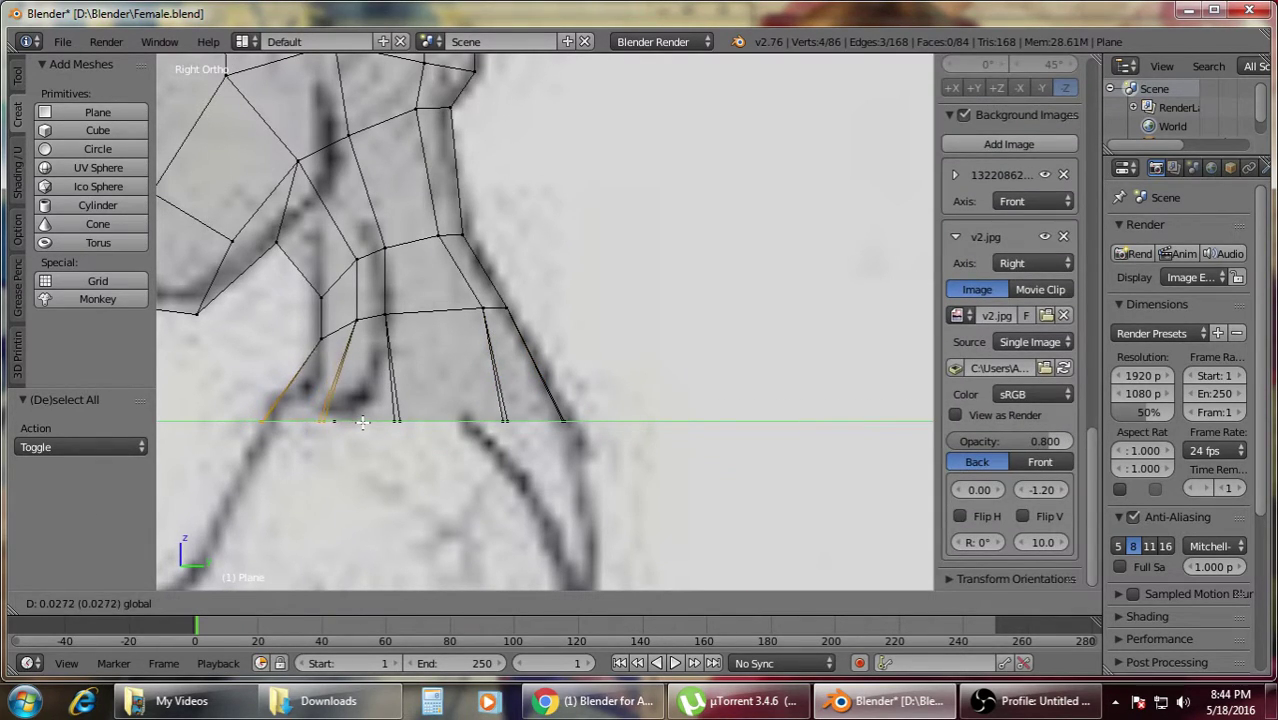
click(362, 421)
key(a)
- Examine how the neck base meets the shoulders and torso of the front reference figure
scroll(362, 421, down, 4)
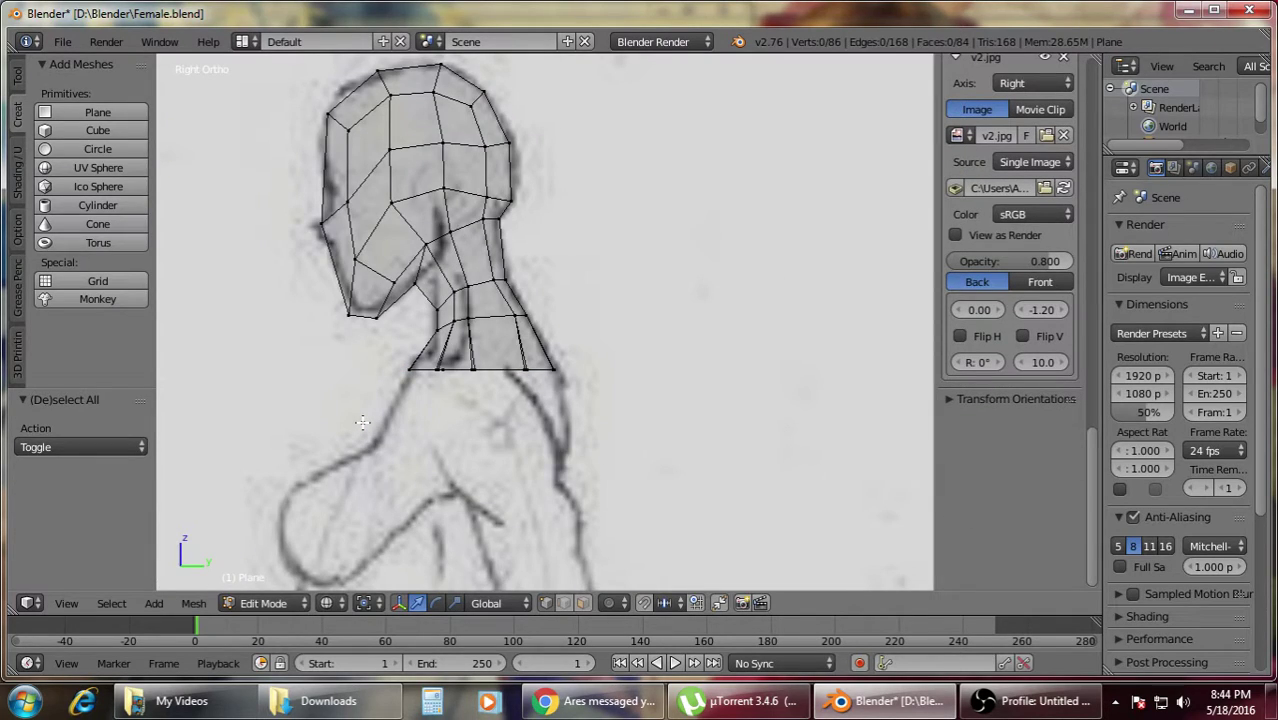
key(KP_1)
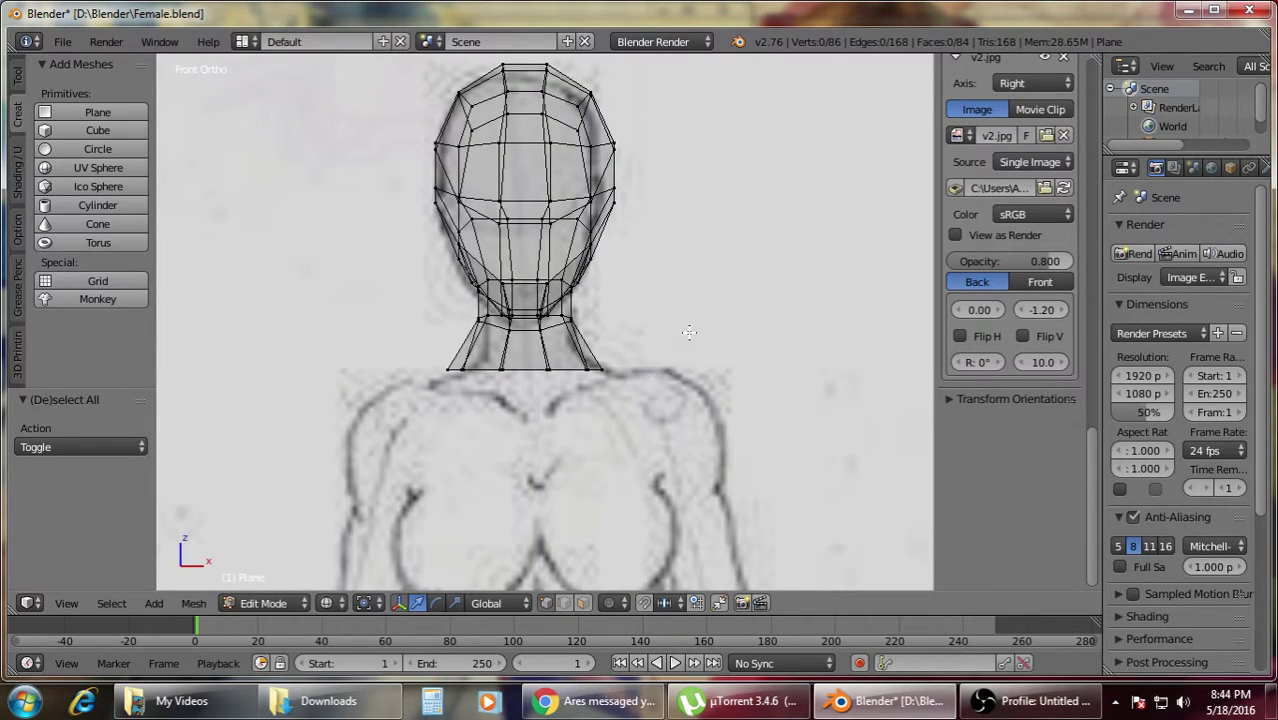
scroll(689, 332, down, 4)
scroll(648, 258, up, 4)
mouse_move(646, 356)
shift+middle_down()
mouse_move(648, 257)
mouse_move(633, 373)
shift+middle_up()
click(990, 704)
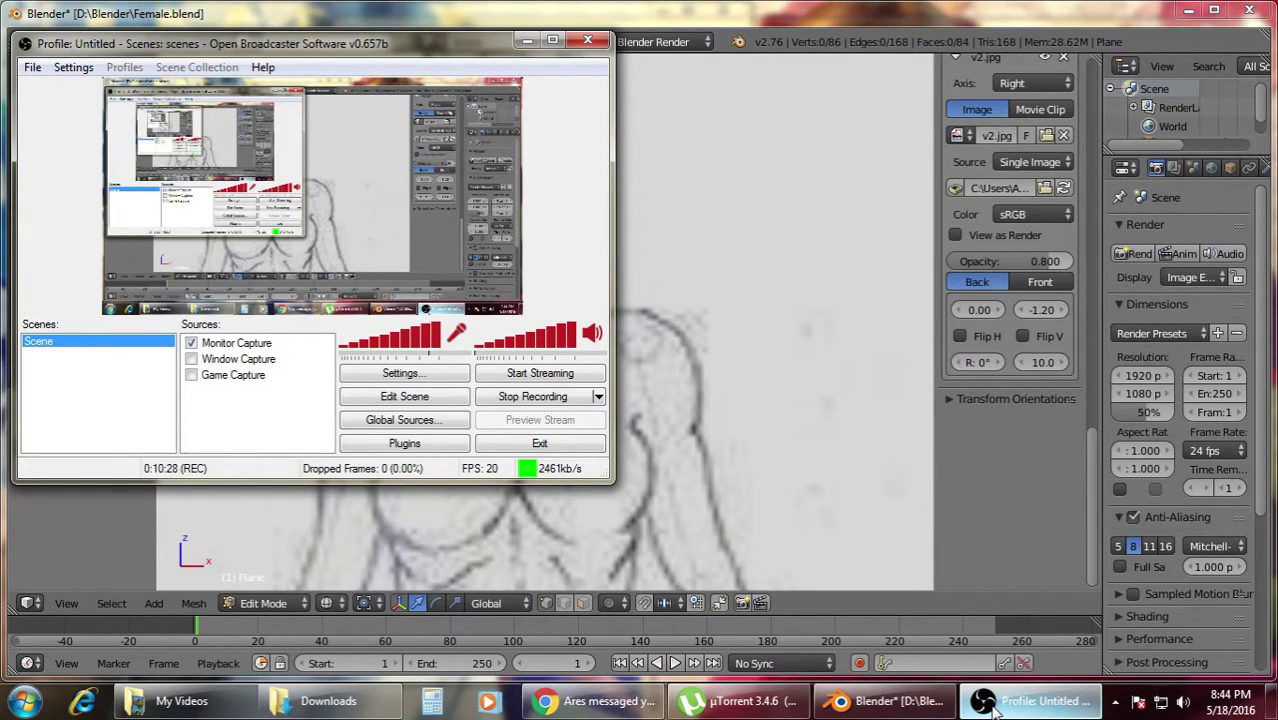
click(990, 704)
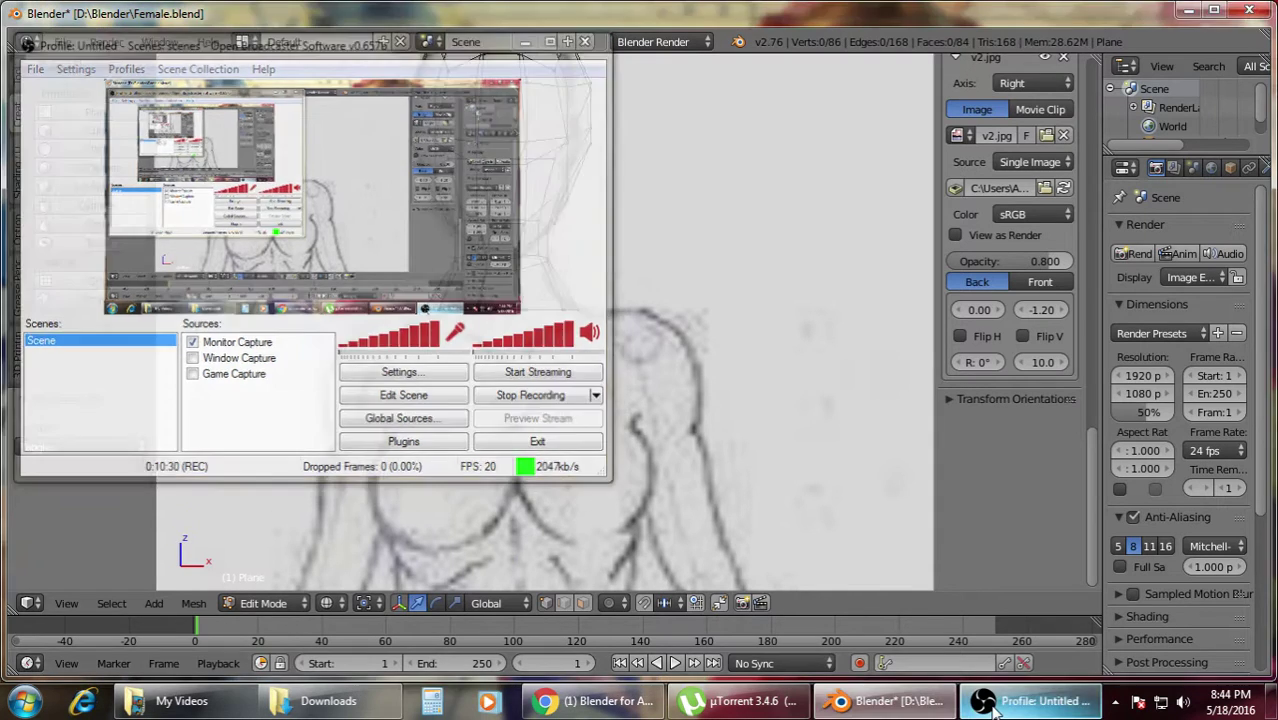
scroll(636, 378, down, 2)
shift+middle_drag(629, 375, 605, 321)
scroll(605, 321, up, 4)
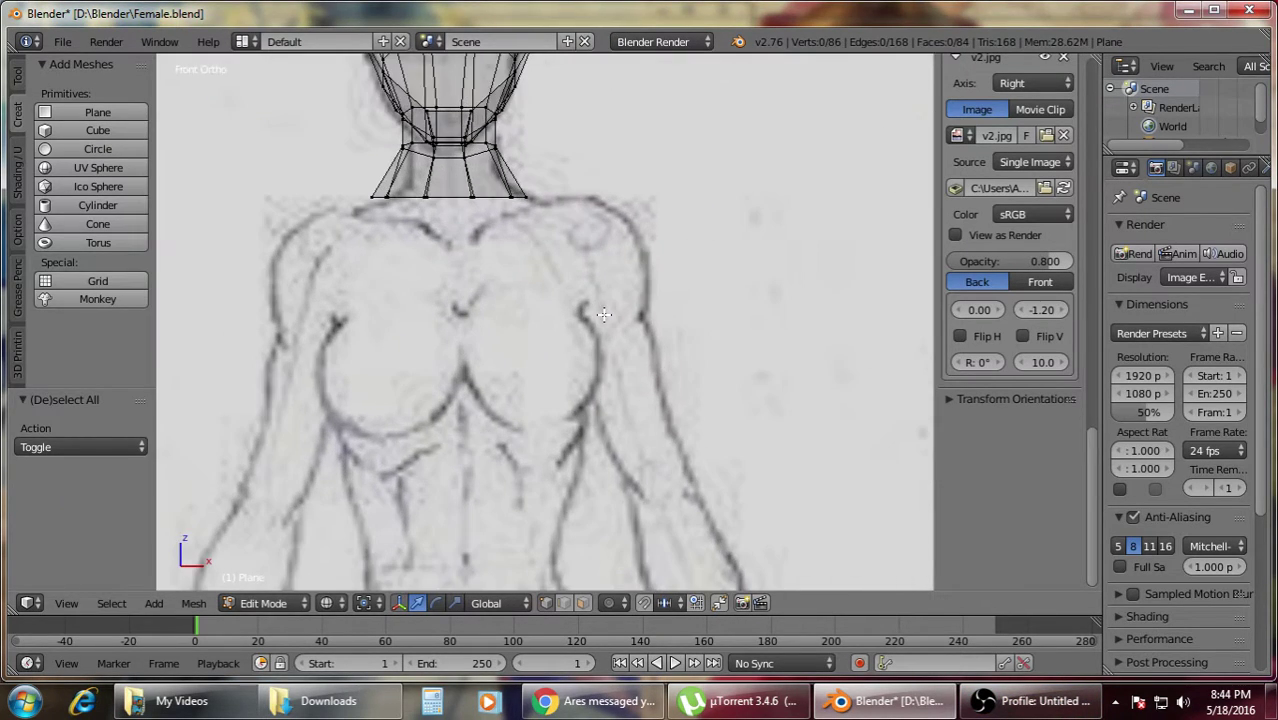
key(z)
key(z)
- Select the neck base's edge loop, extrude it, and move the new loop down 0.341 along Z to the upper chest
key(b)
drag(543, 260, 543, 261)
scroll(1010, 300, up, 3)
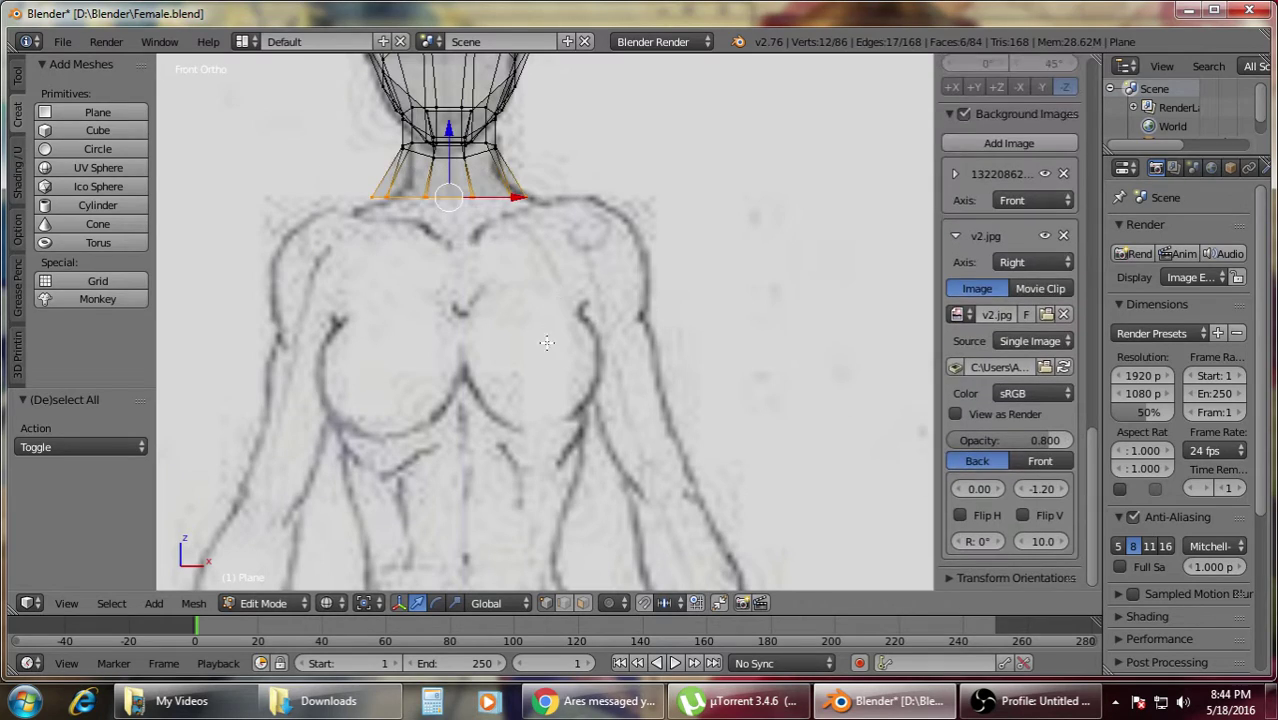
scroll(507, 240, down, 4)
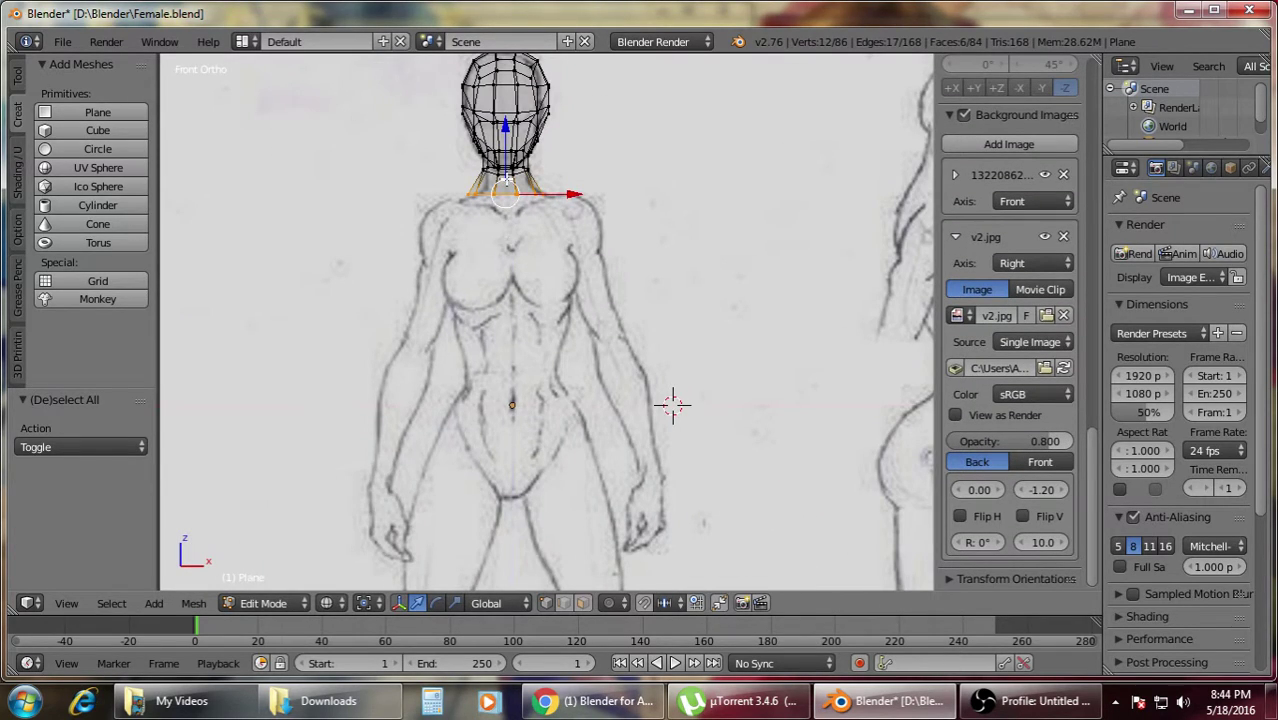
scroll(543, 275, up, 5)
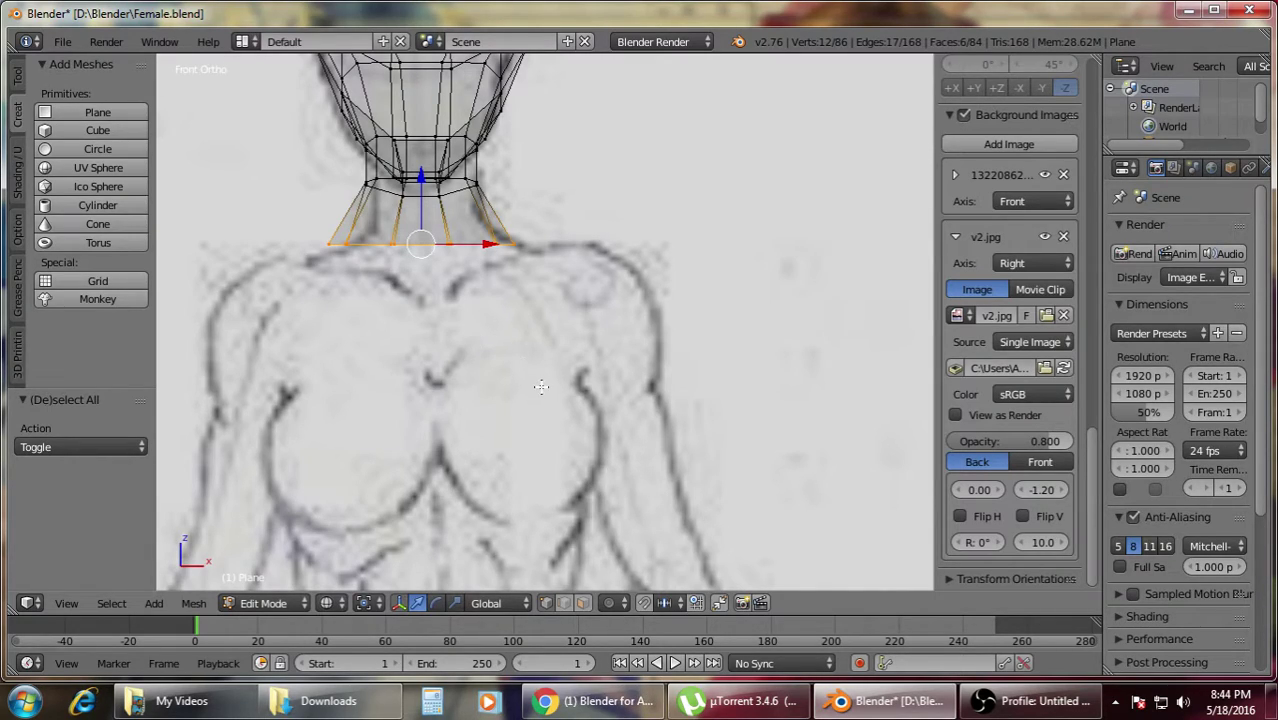
scroll(540, 387, down, 2)
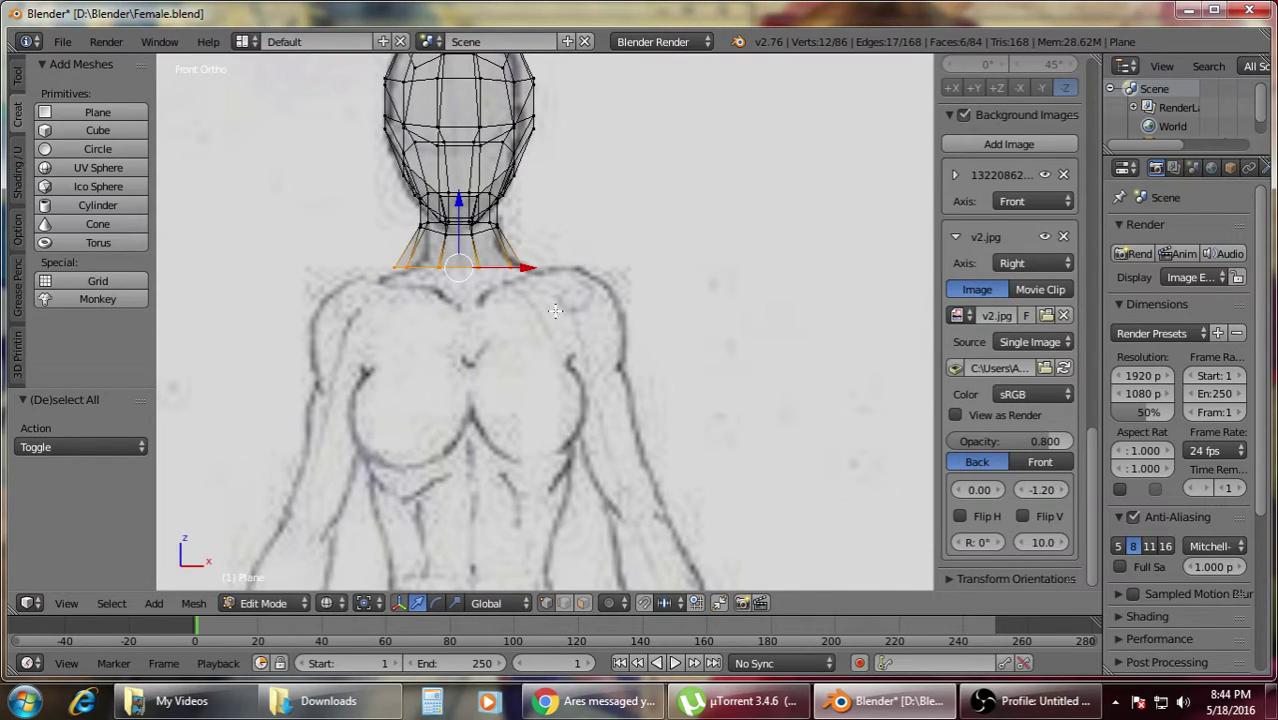
key(e)
key(Escape)
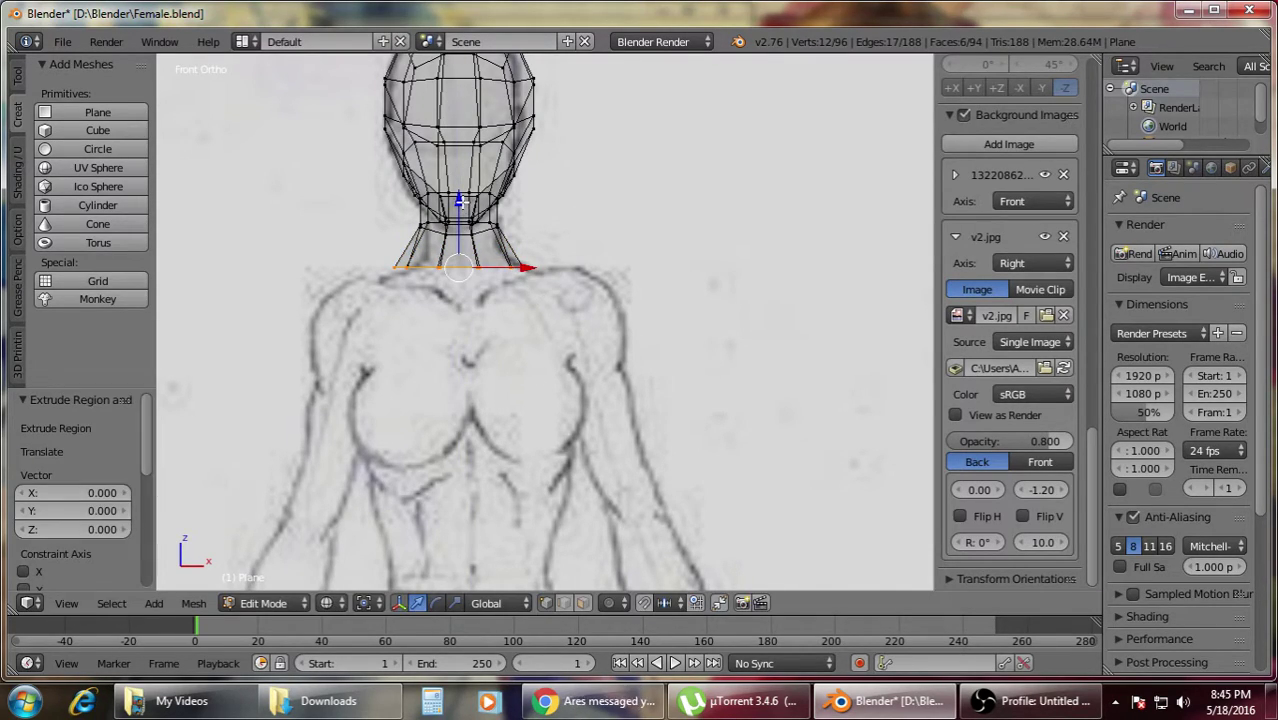
key(g)
key(z)
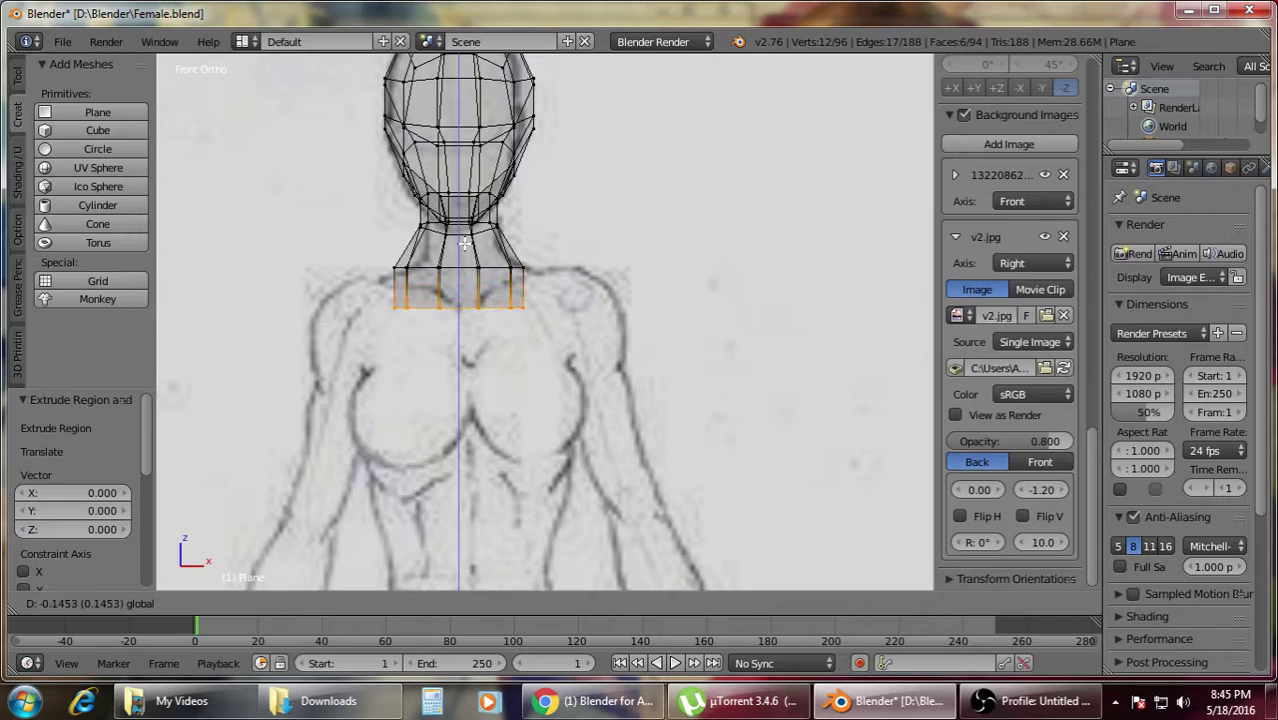
click(464, 298)
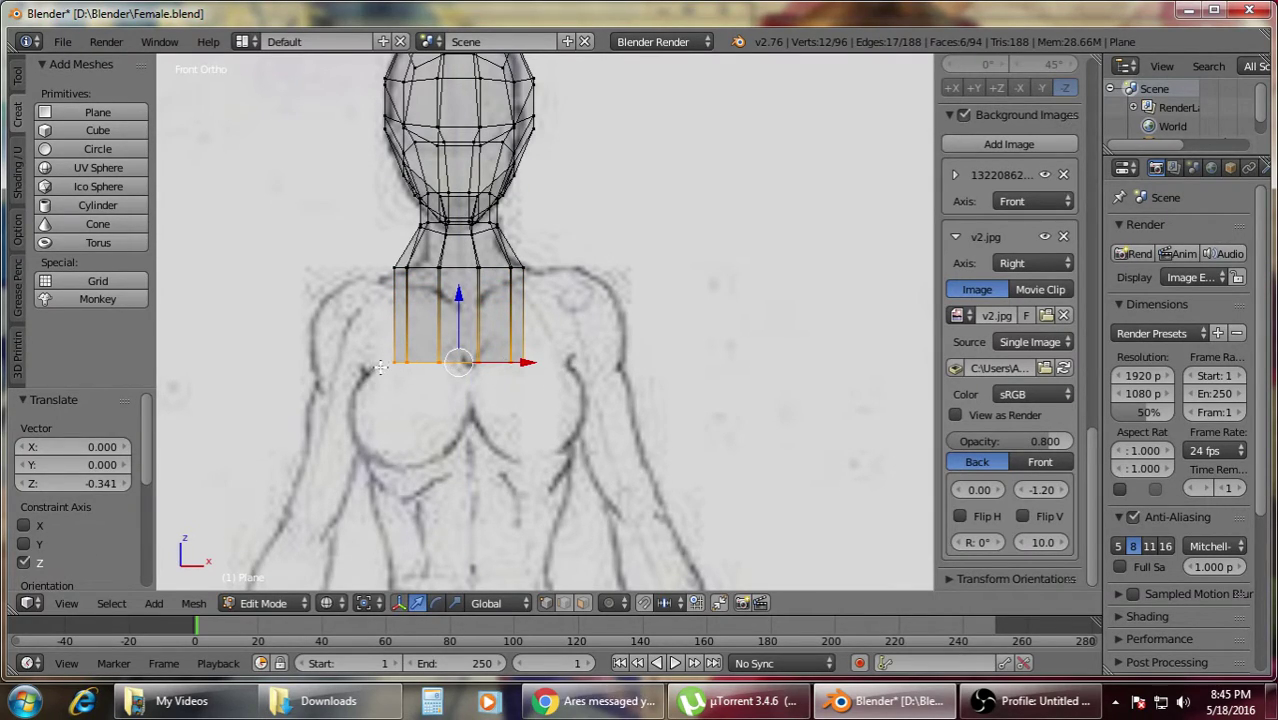
- Extrude the upper chest loop and move the new loop down 0.172 along Z to mid-breast level
shift+middle_drag(523, 411, 529, 320)
key(e)
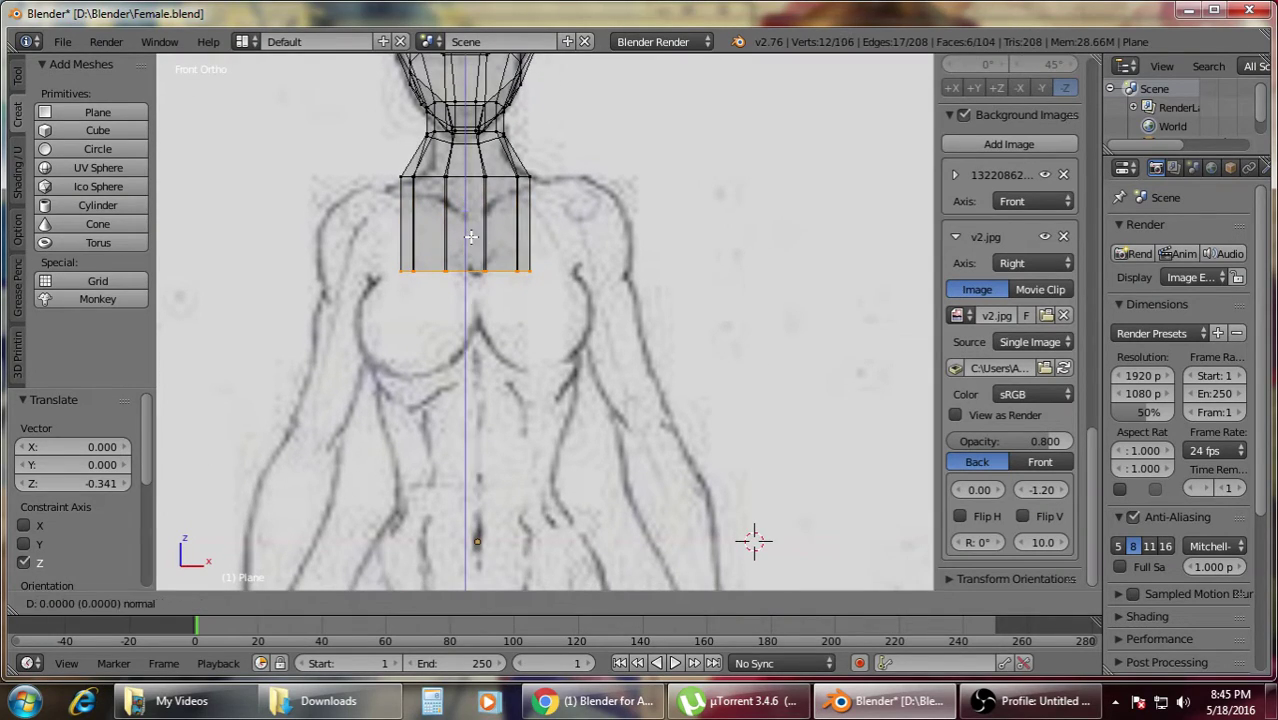
click(469, 238)
key(g)
key(z)
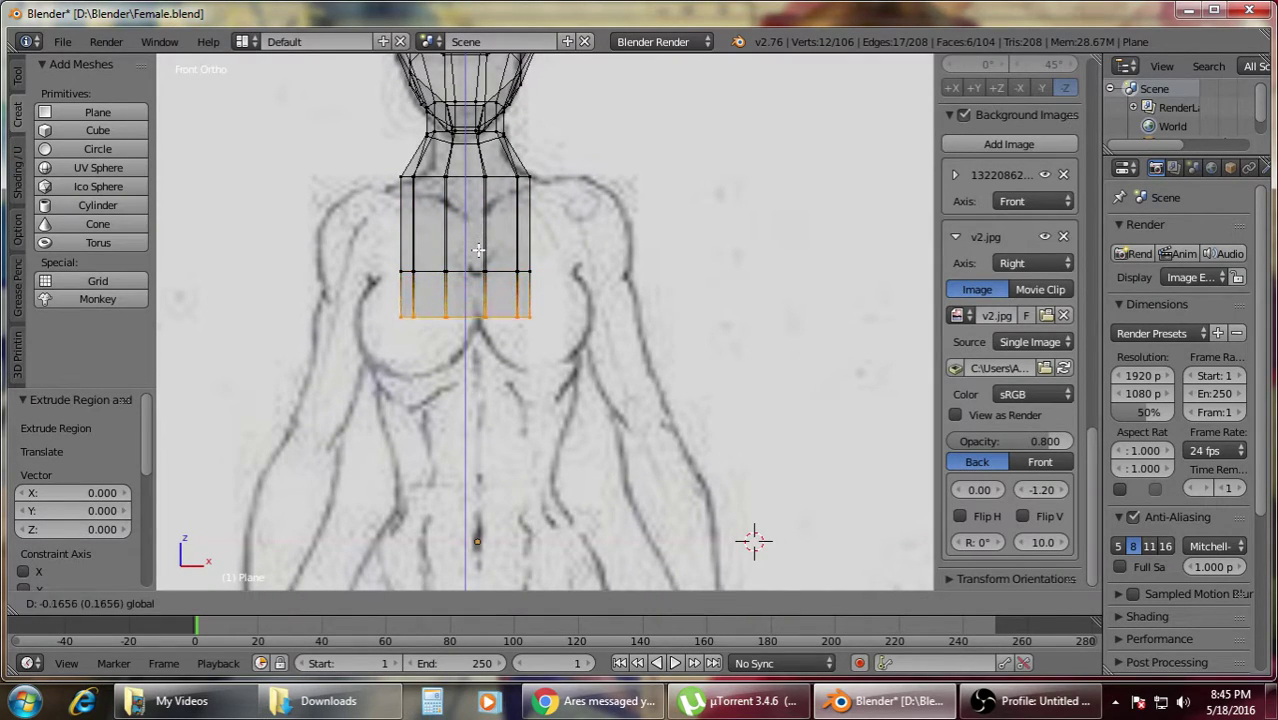
click(477, 245)
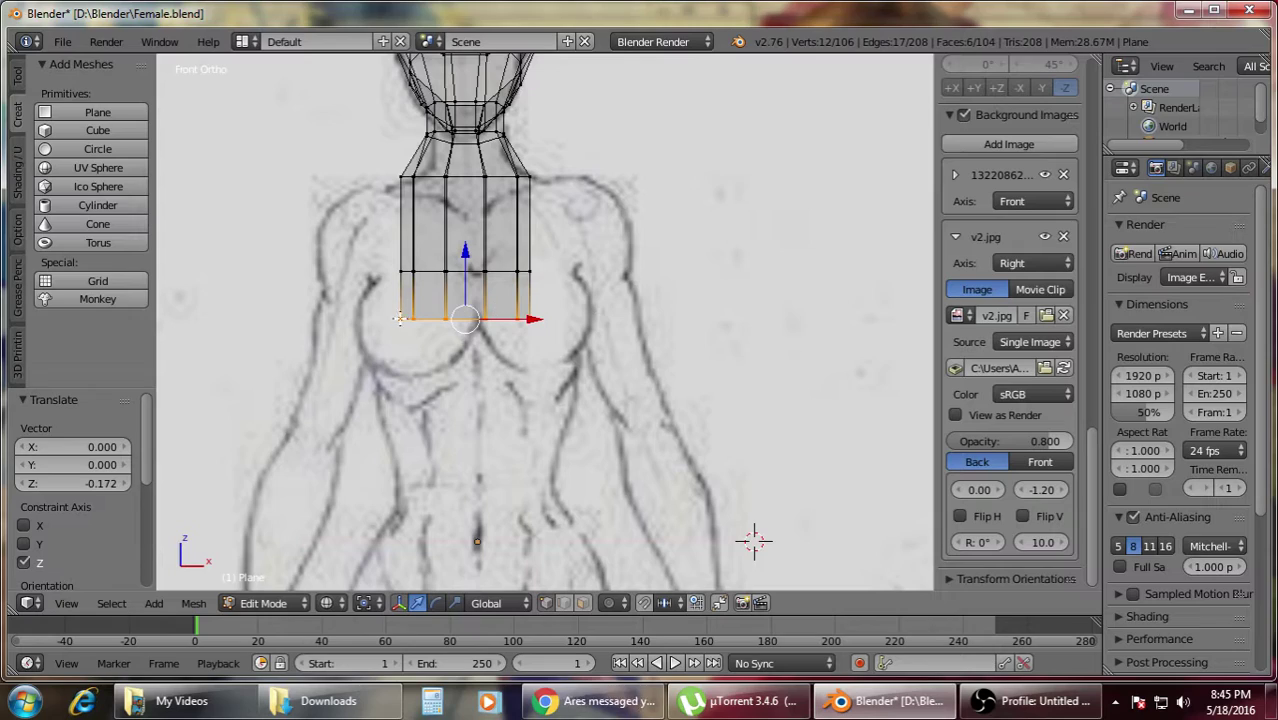
- Extrude the mid-breast loop down 0.196 along Z to the underside of the breasts
key(e)
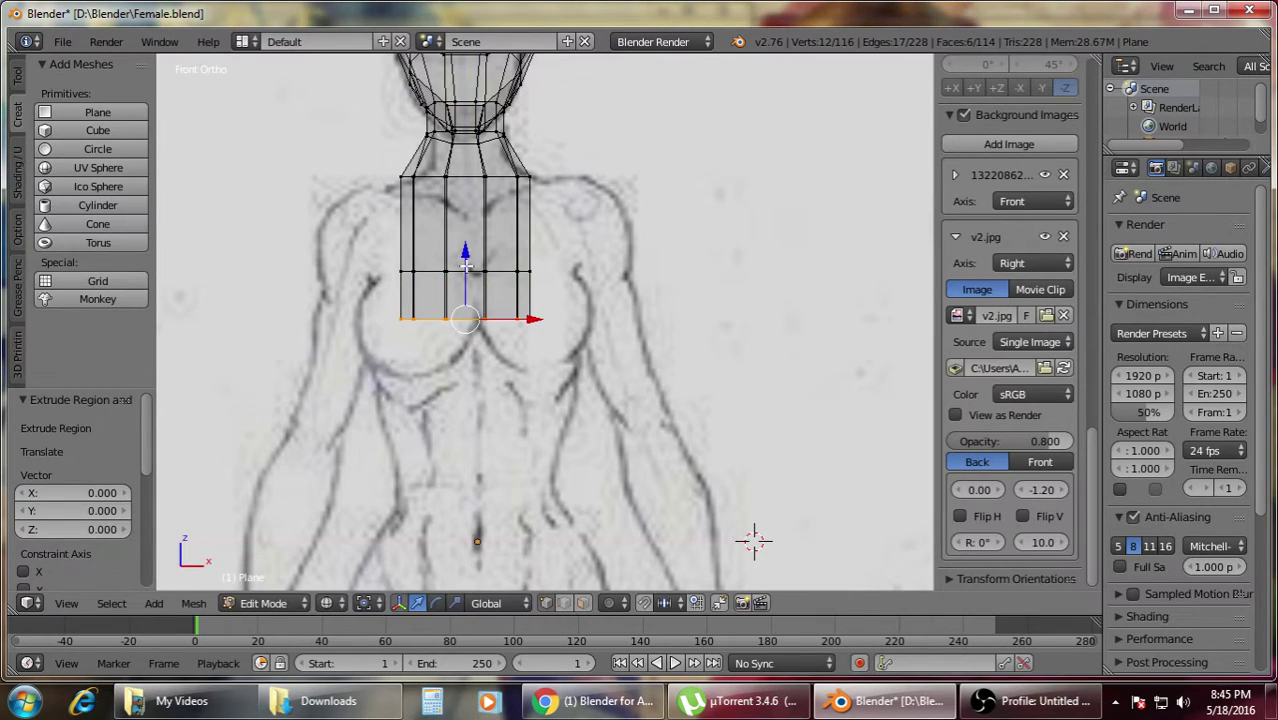
key(z)
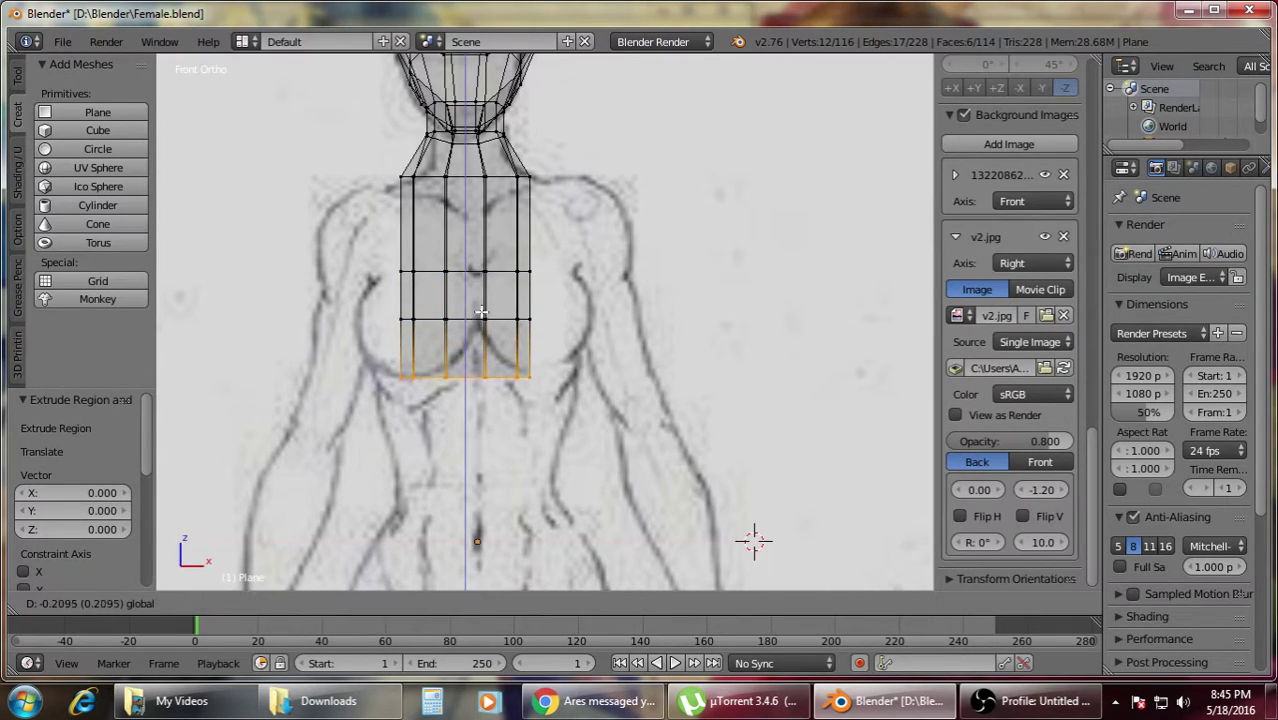
click(481, 312)
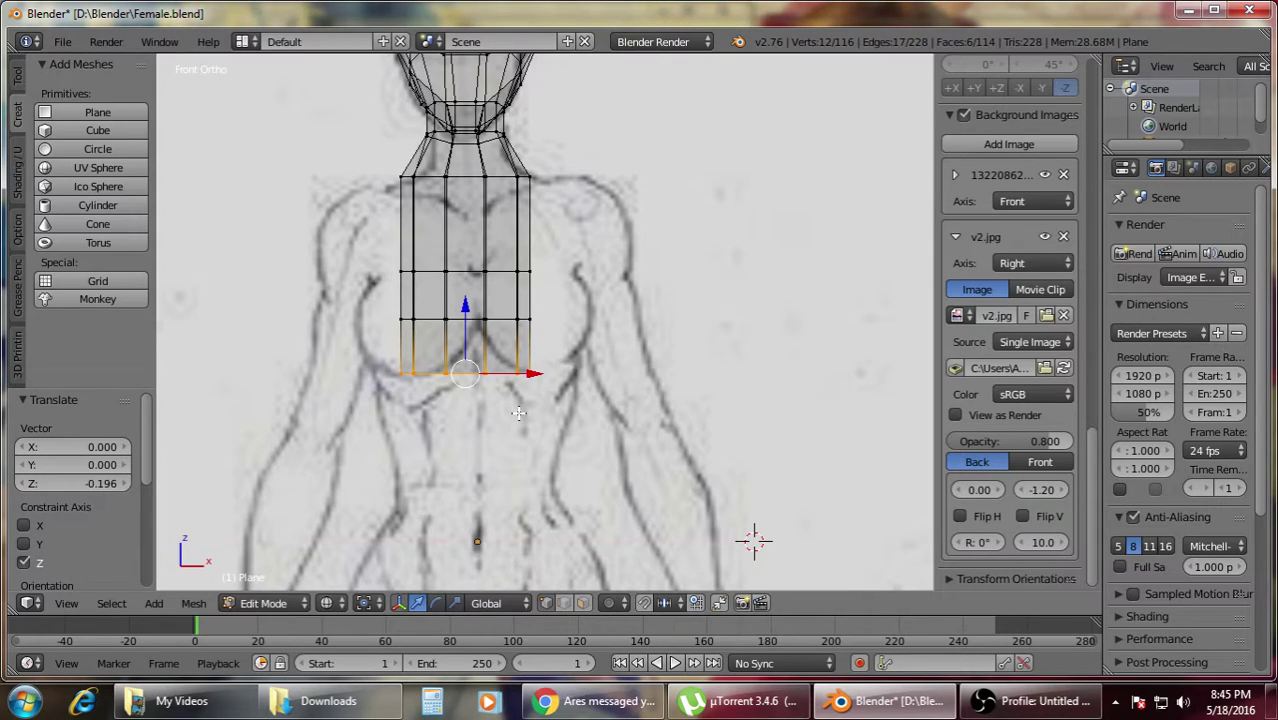
- Extrude two more torso loops straight down along Z, from below the breasts to the upper waist
key(e)
right_click(473, 396)
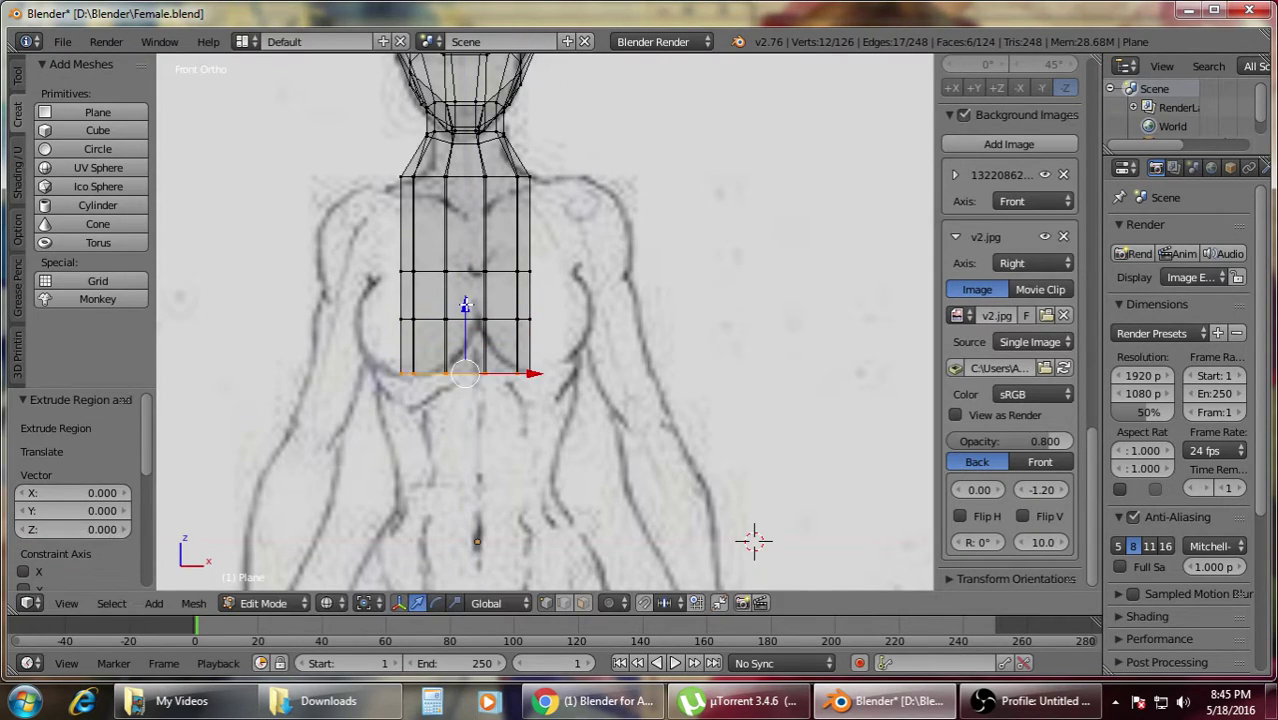
drag(466, 305, 470, 383)
key(e)
right_click(467, 357)
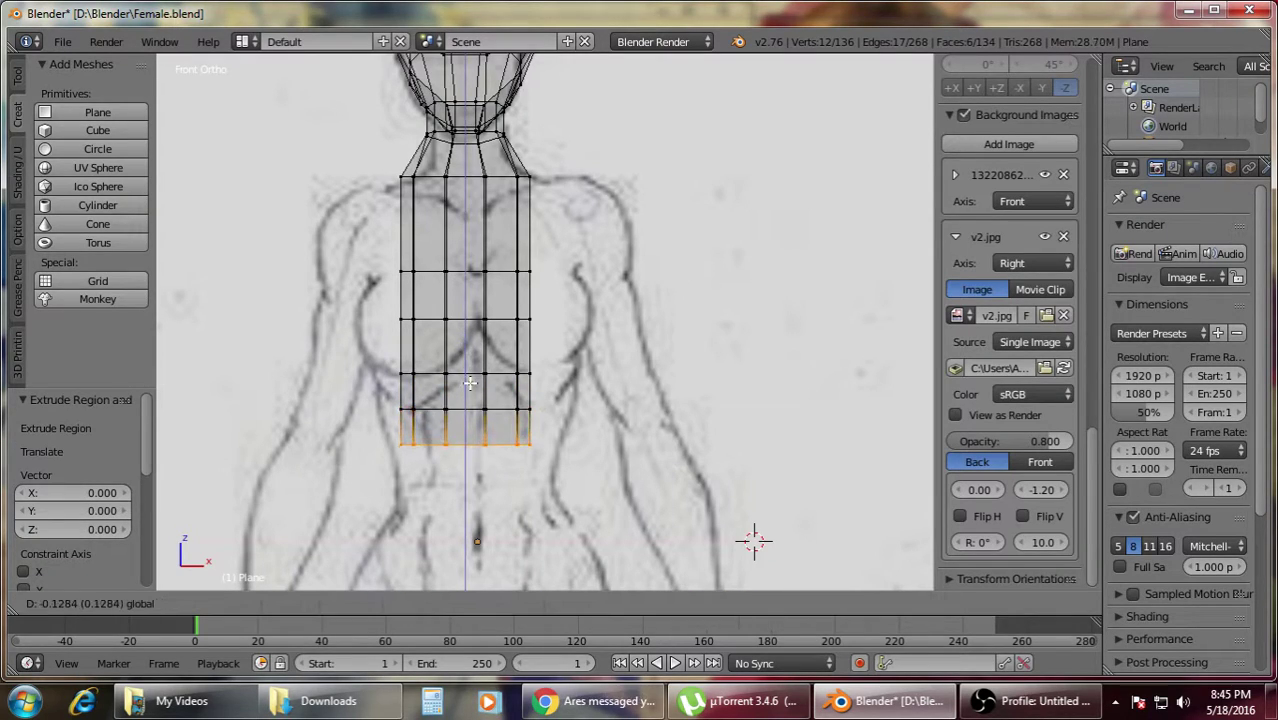
click(470, 386)
- Extrude the upper waist loop down 0.196 along Z to the top of the hips
key(e)
key(z)
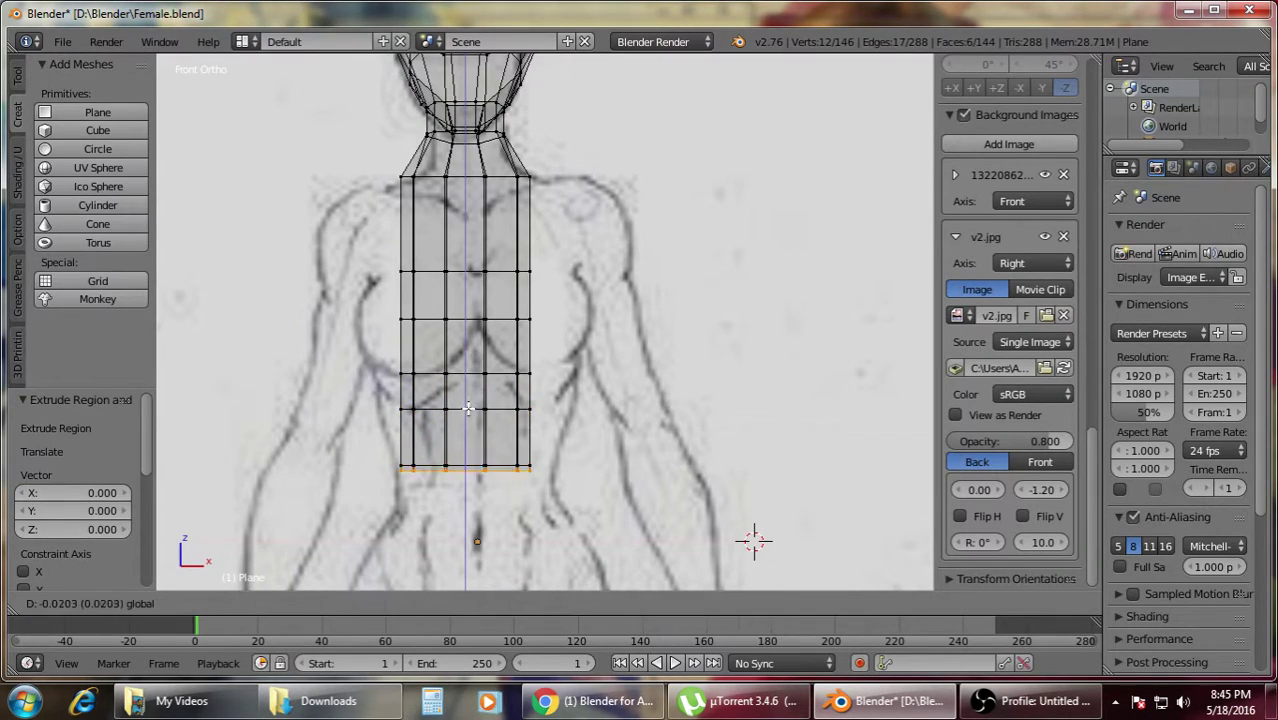
click(470, 460)
- Extrude the bottom loop at the top of the hips and move it down 0.203 along Z, just below the navel
shift+middle_drag(629, 486, 653, 315)
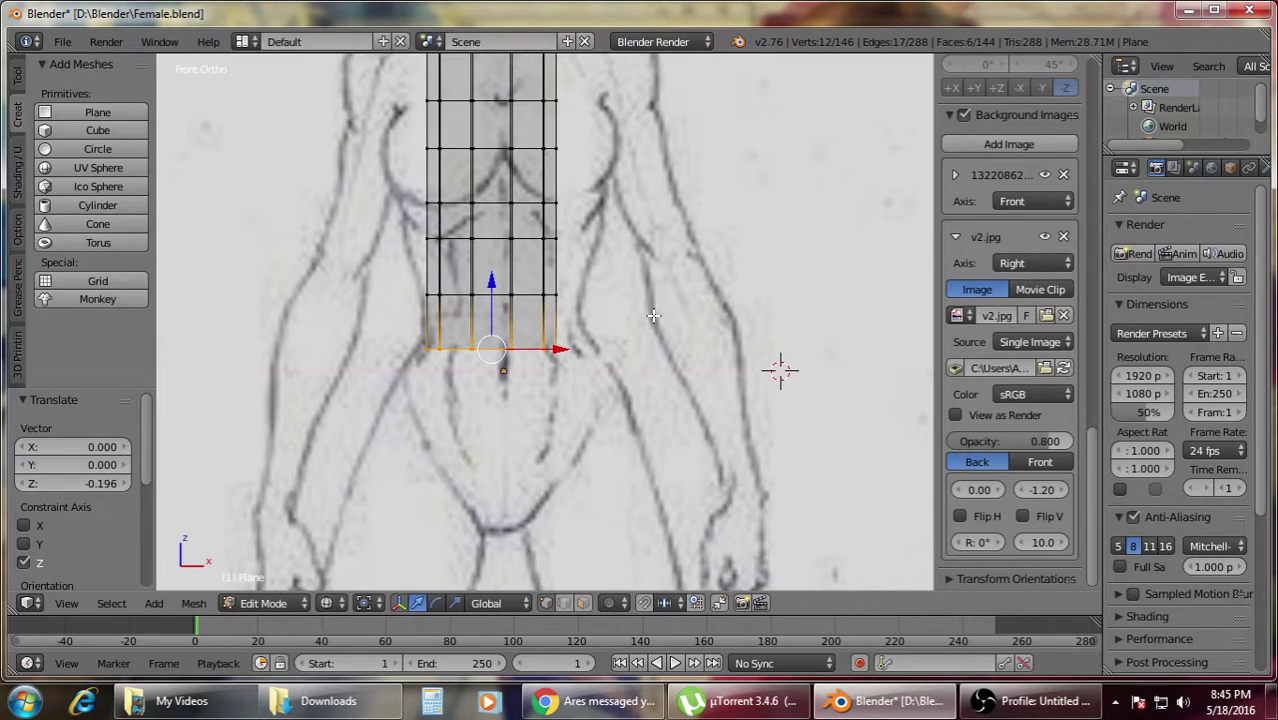
key(e)
right_click(569, 349)
key(g)
key(z)
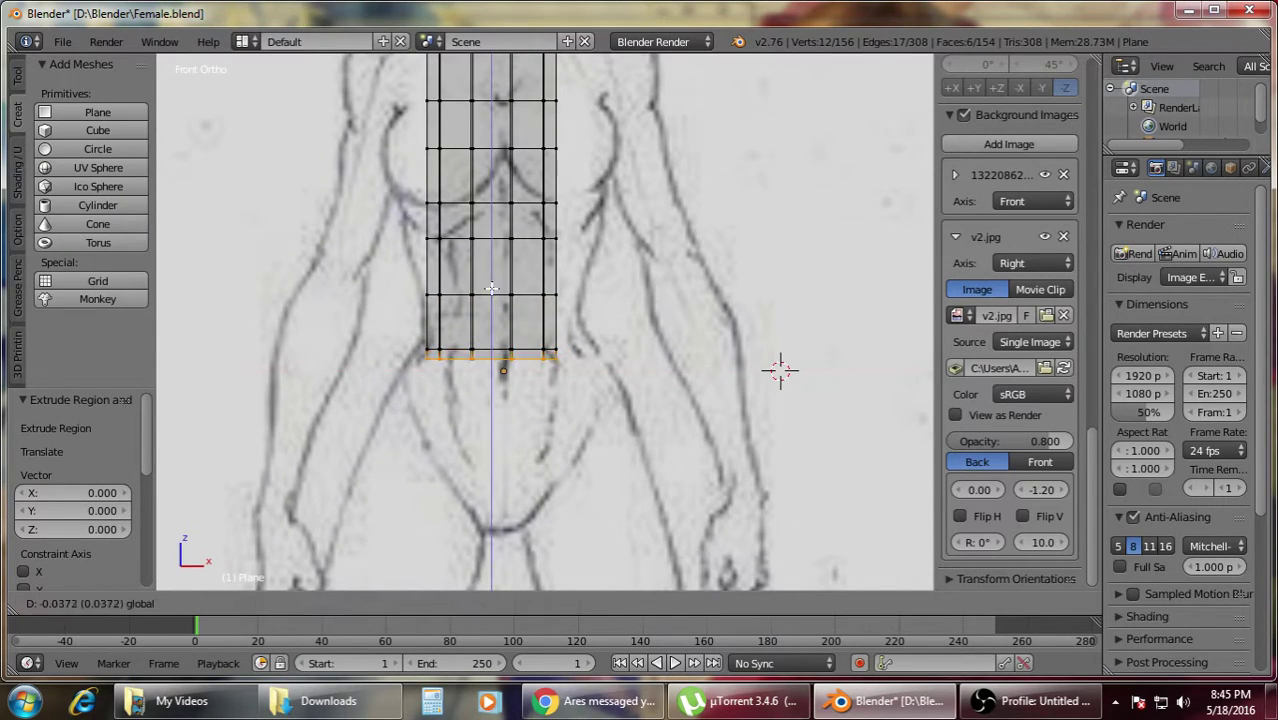
click(497, 333)
- Extrude the loop below the navel and move the new loop down 0.196 along Z to the lower abdomen
key(e)
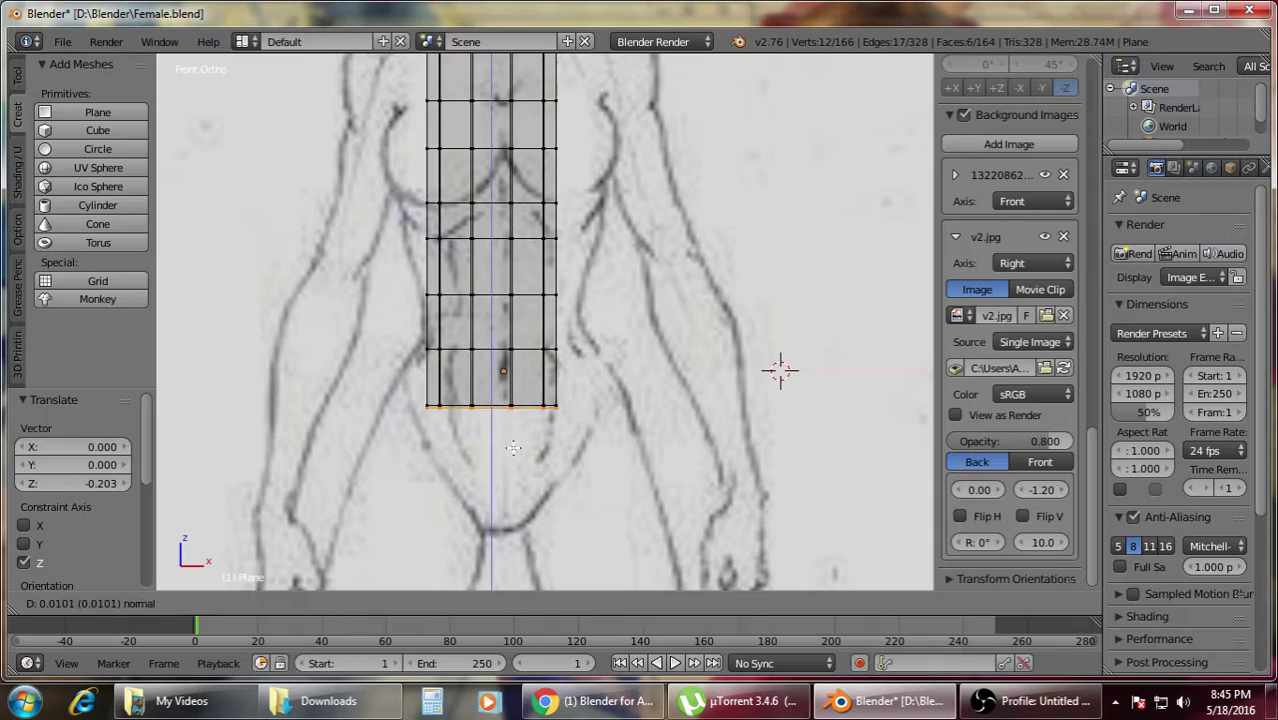
right_click(495, 340)
key(g)
key(z)
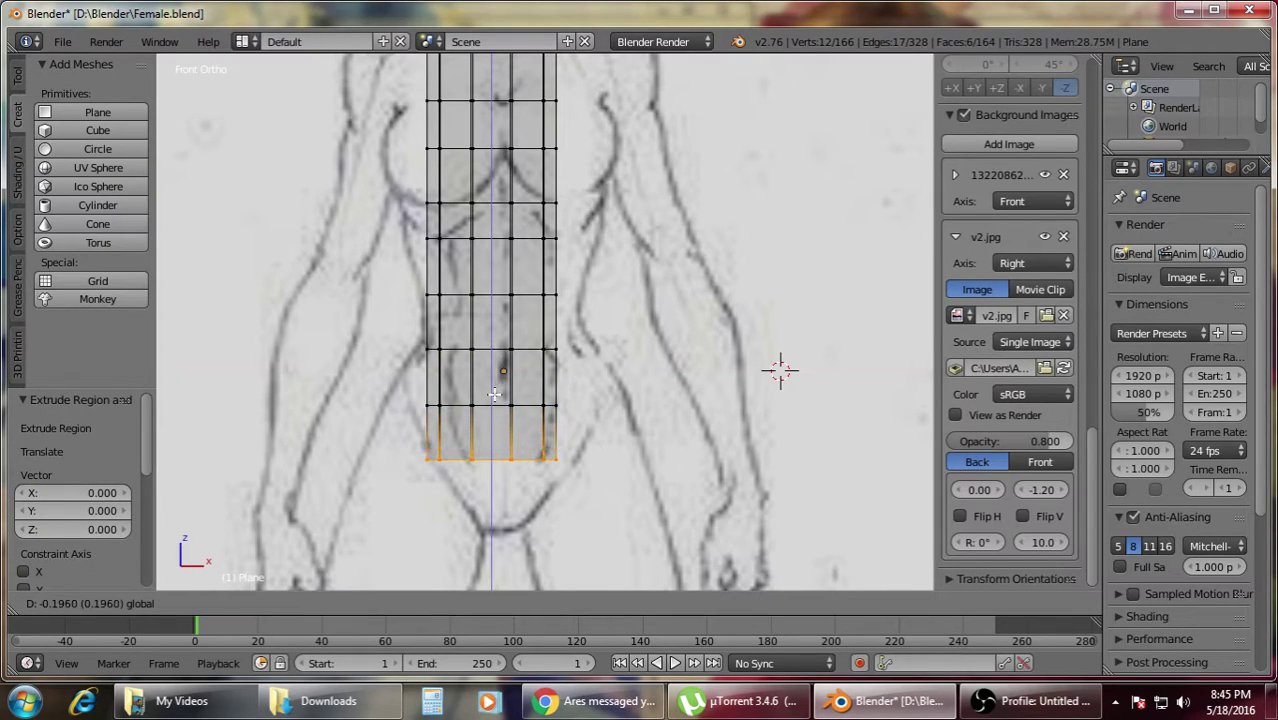
click(494, 394)
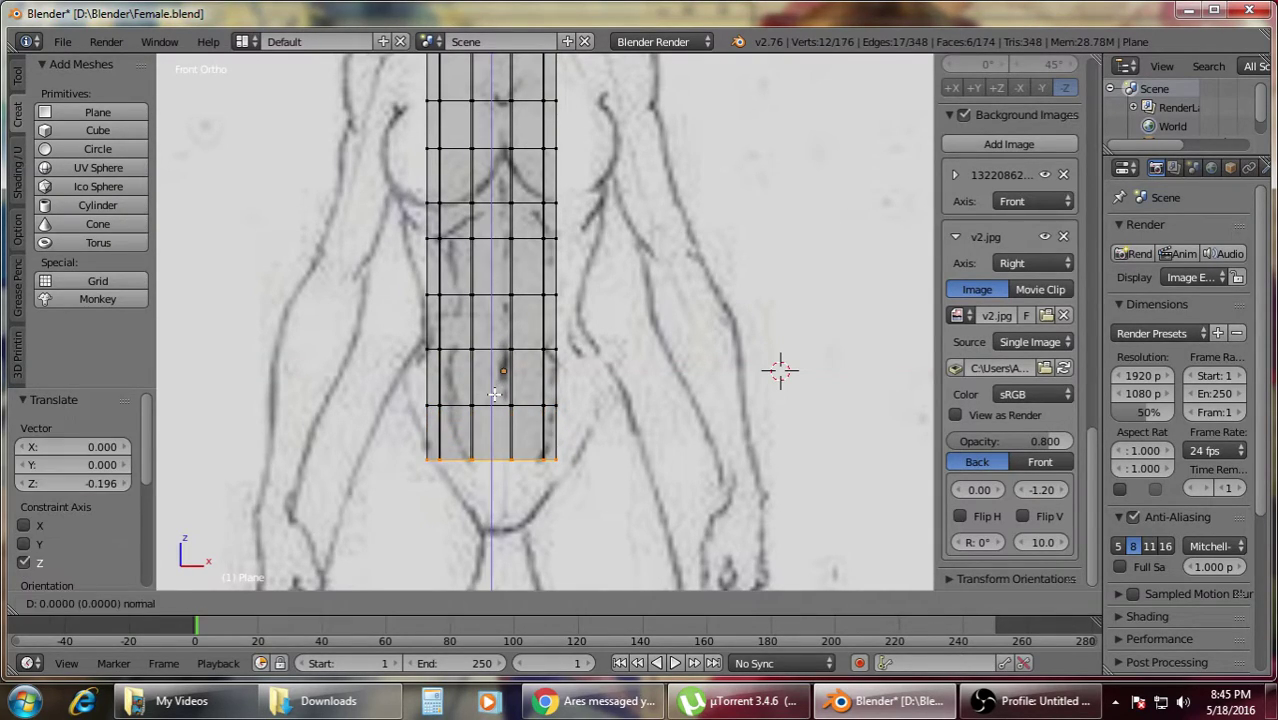
- Extrude the lower abdomen loop, move it down 0.253 along Z to the crotch line, and clear the selection
key(e)
right_click(494, 394)
key(g)
key(z)
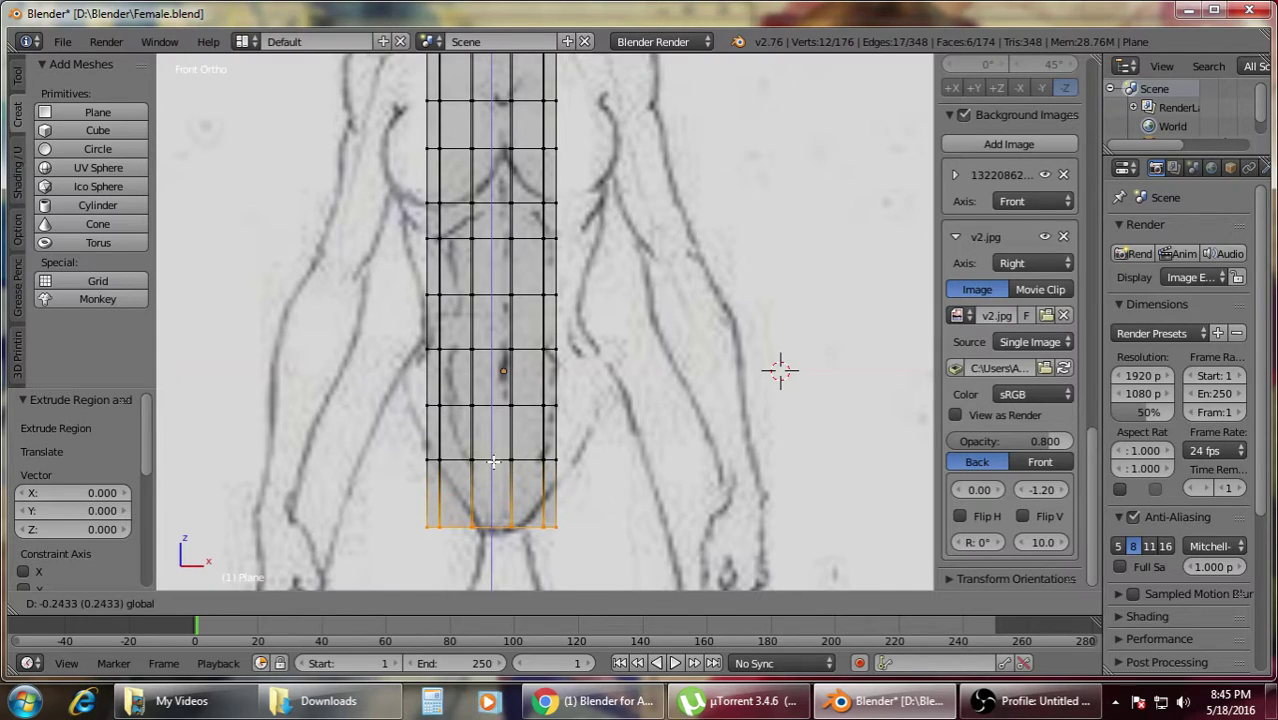
click(494, 463)
scroll(557, 342, down, 4)
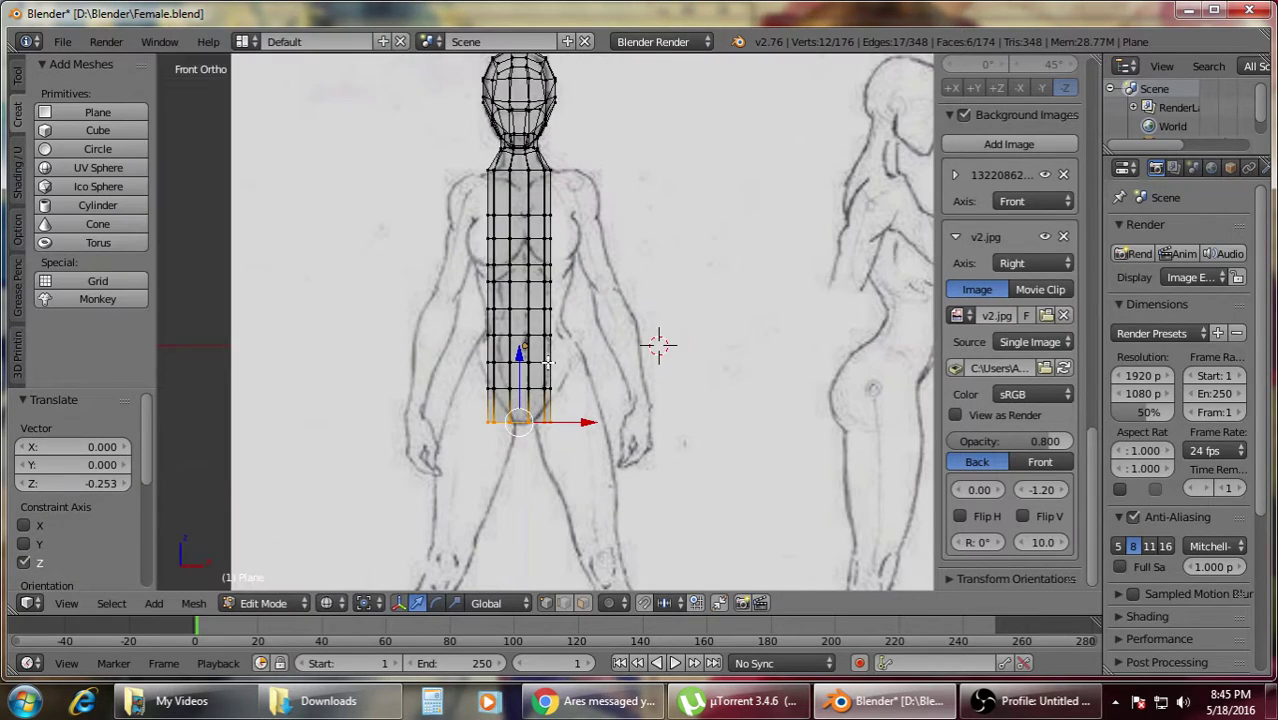
key(a)
- In the right view, select the lower neck's edge loop and move it down along Z toward the shoulder line
scroll(612, 362, up, 8)
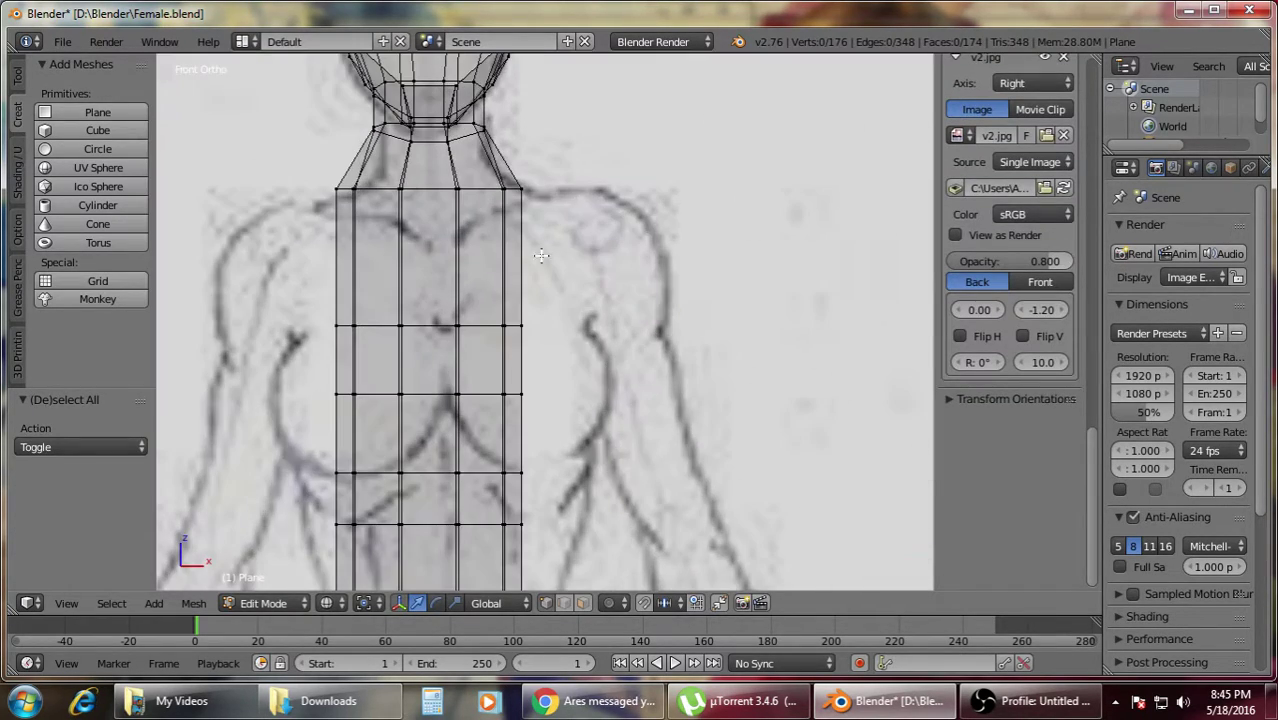
scroll(642, 360, down, 3)
scroll(630, 345, up, 3)
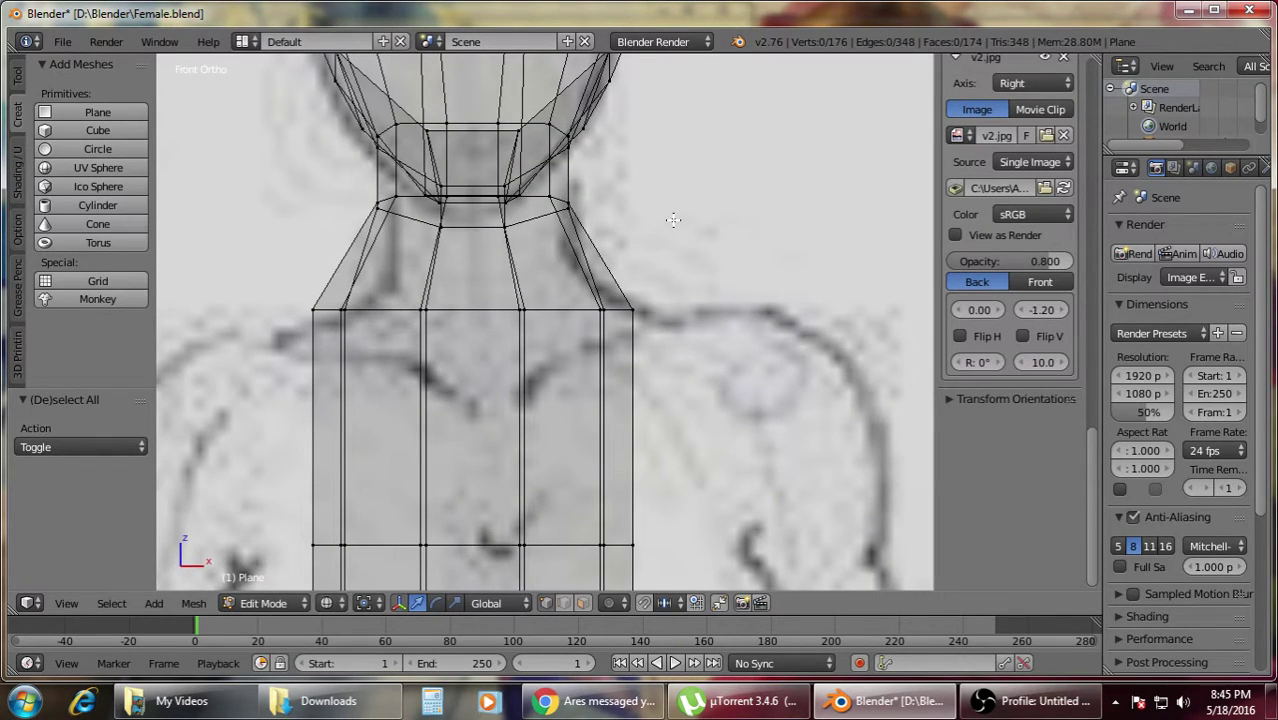
key(KP_3)
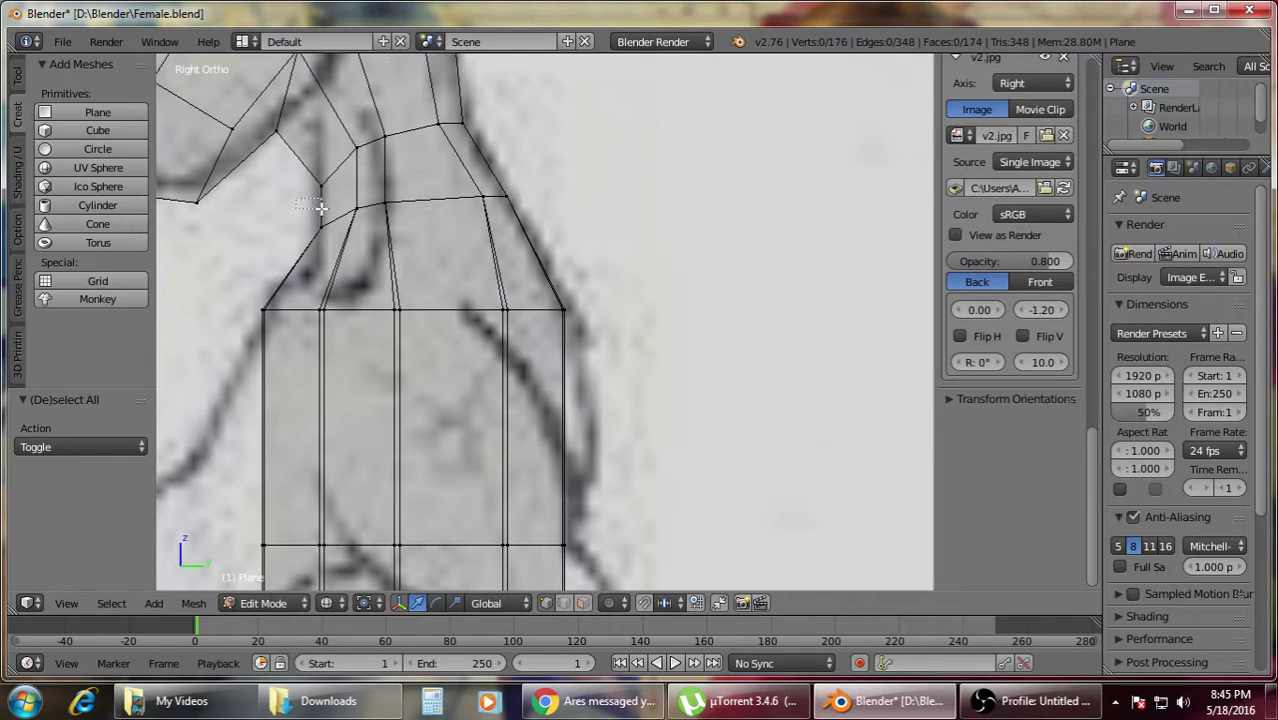
alt+click(320, 212)
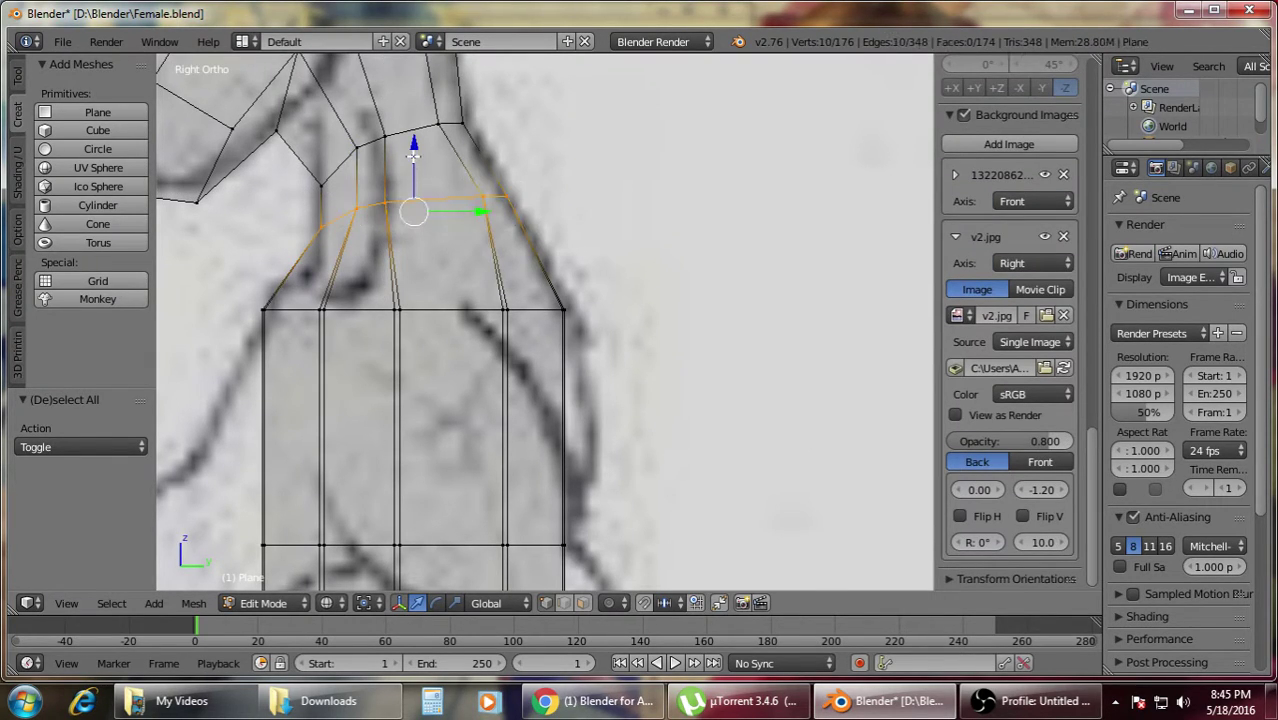
drag(413, 150, 413, 186)
key(a)
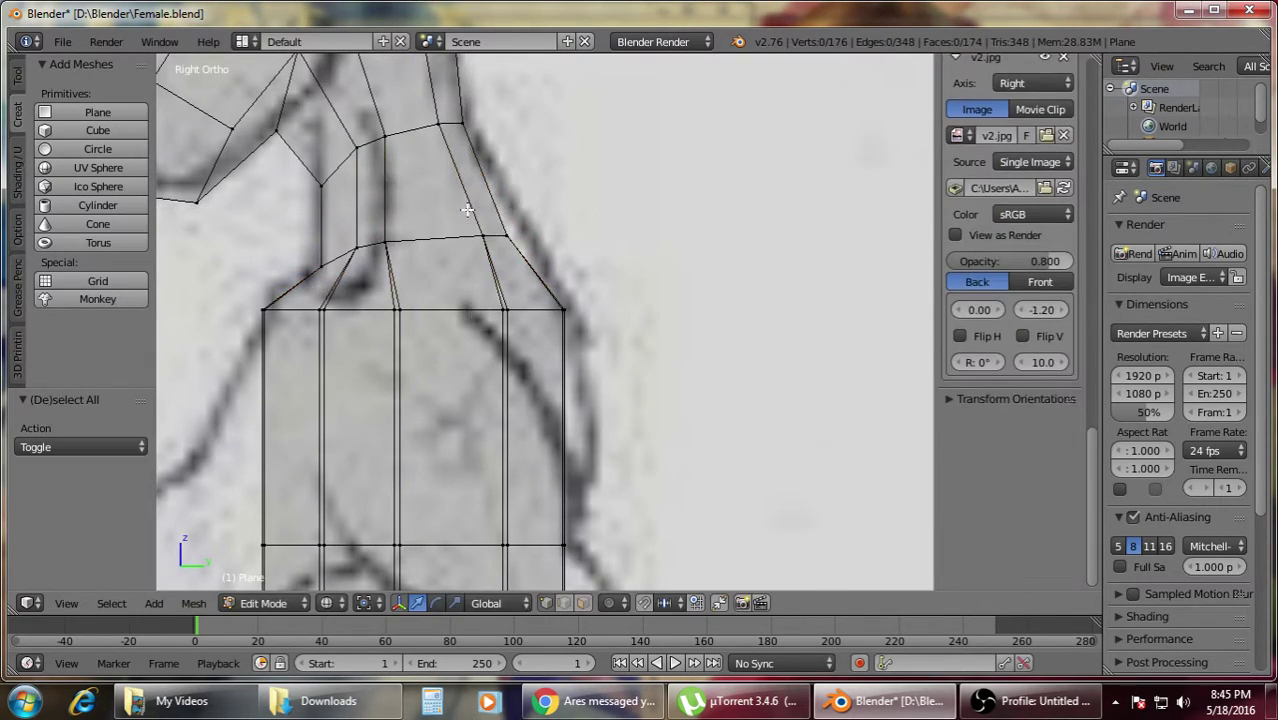
- Move the rear vertices of the lower neck loop back along Y to the side figure's nape outline
right_click(487, 235)
drag(555, 234, 575, 230)
key(a)
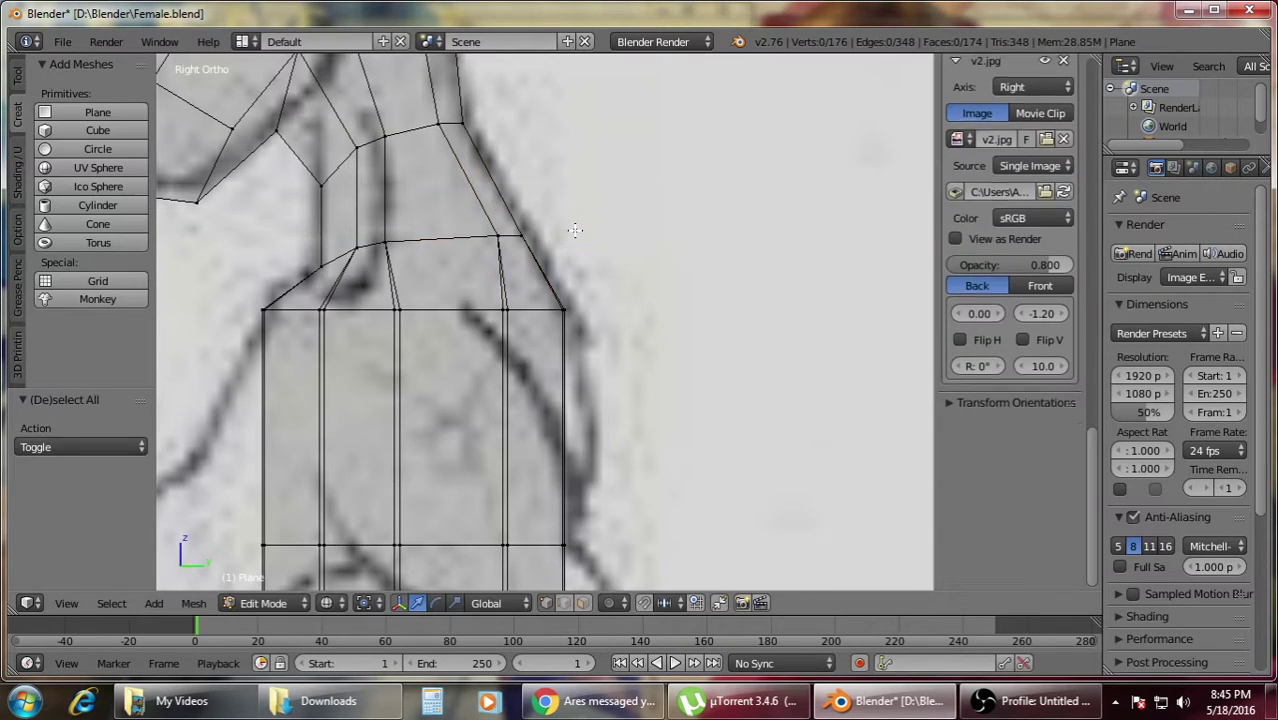
- In the front view, scale the shoulder-level loop by 1.092 and move it down 0.028 along Z
scroll(575, 230, down, 5)
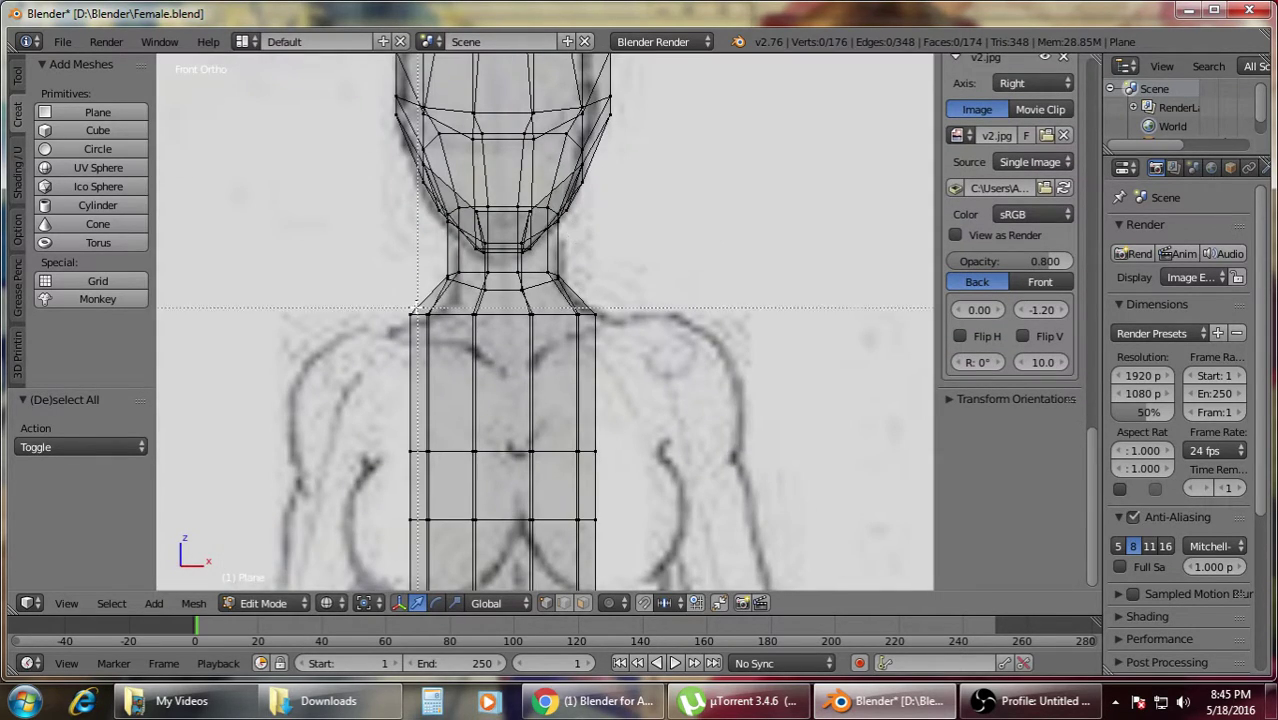
drag(613, 356, 613, 356)
key(s)
click(674, 363)
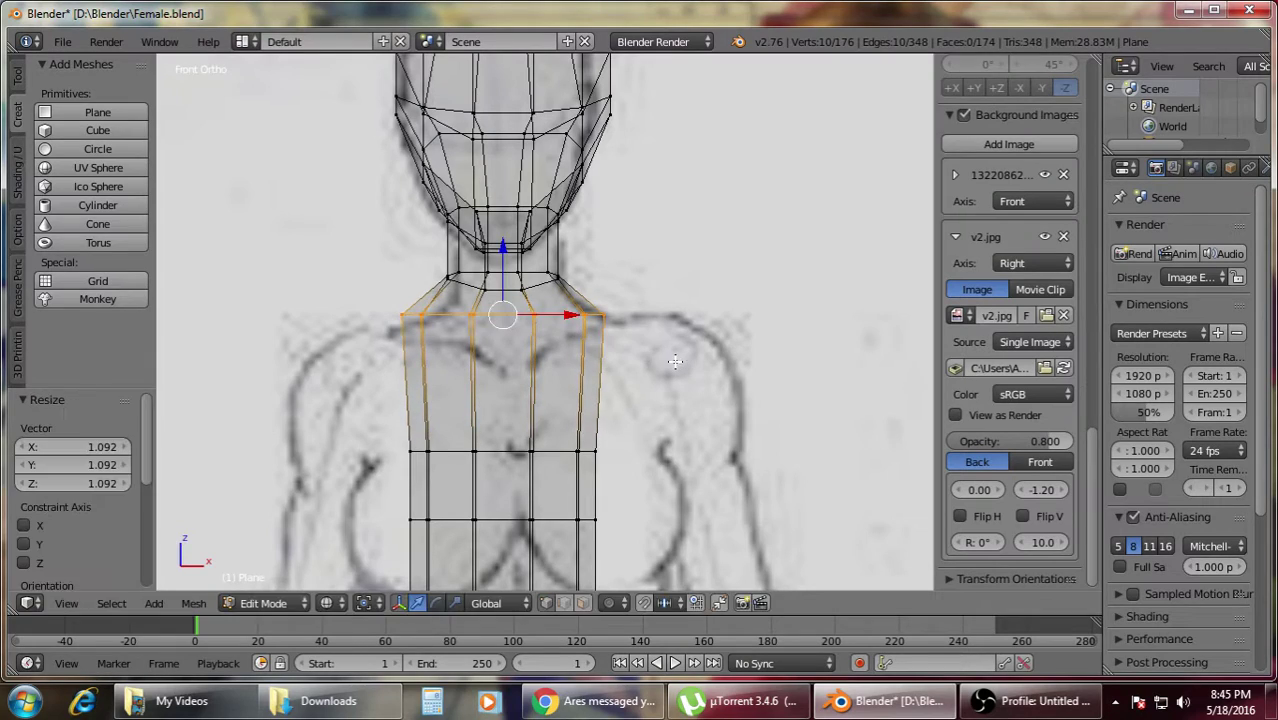
drag(497, 259, 498, 270)
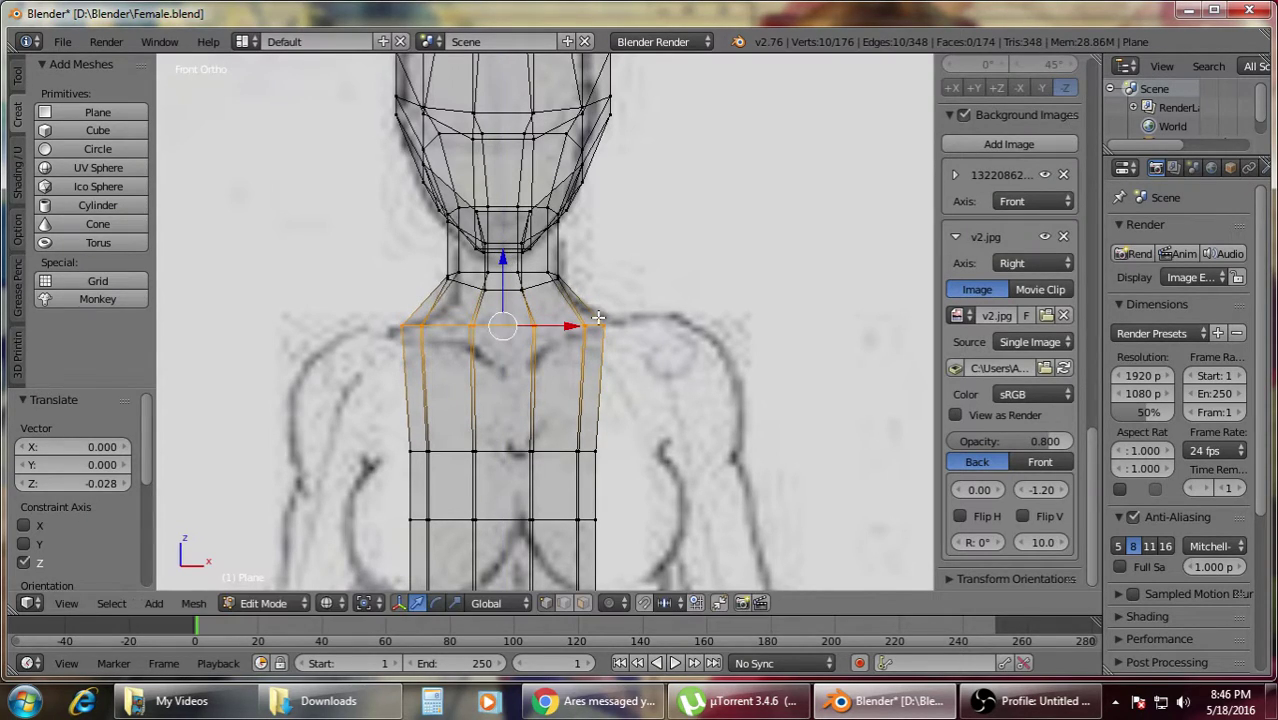
- Try to widen the shoulder-level loop by scaling it uniformly, and undo the enlargement
key(s)
click(690, 331)
key(a)
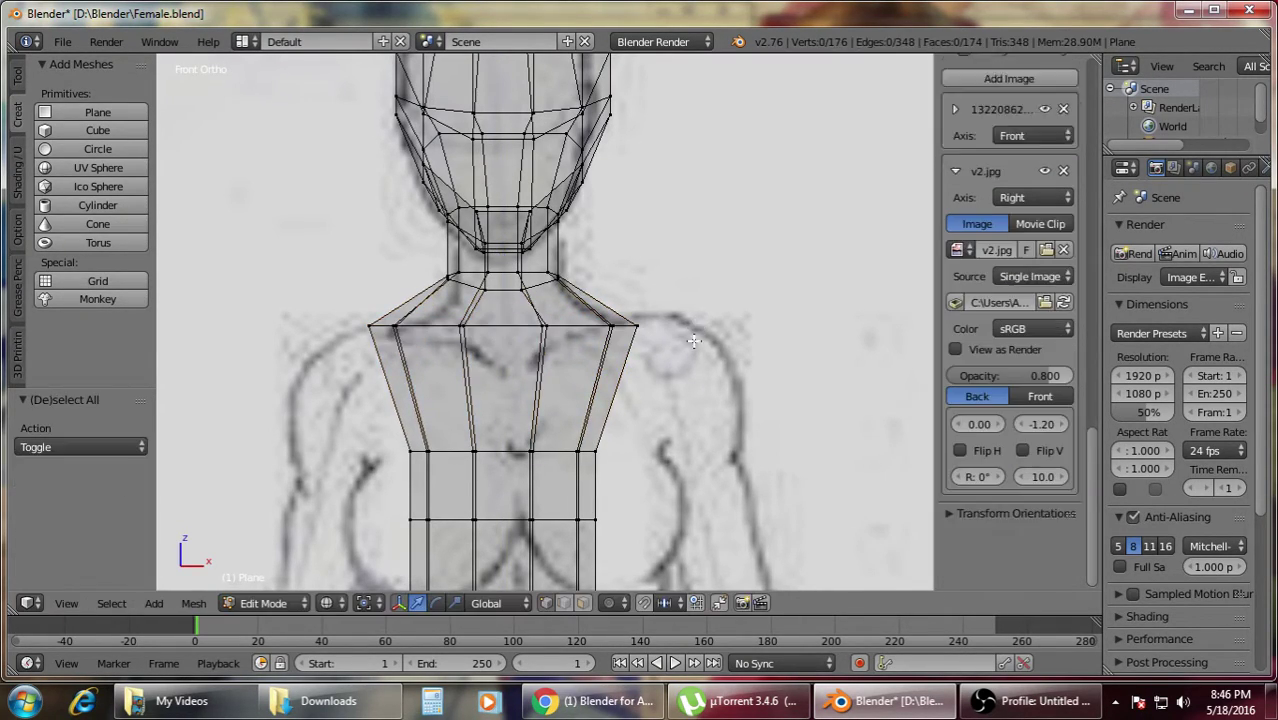
shift+middle_drag(701, 427, 687, 355)
key(ctrl+z)
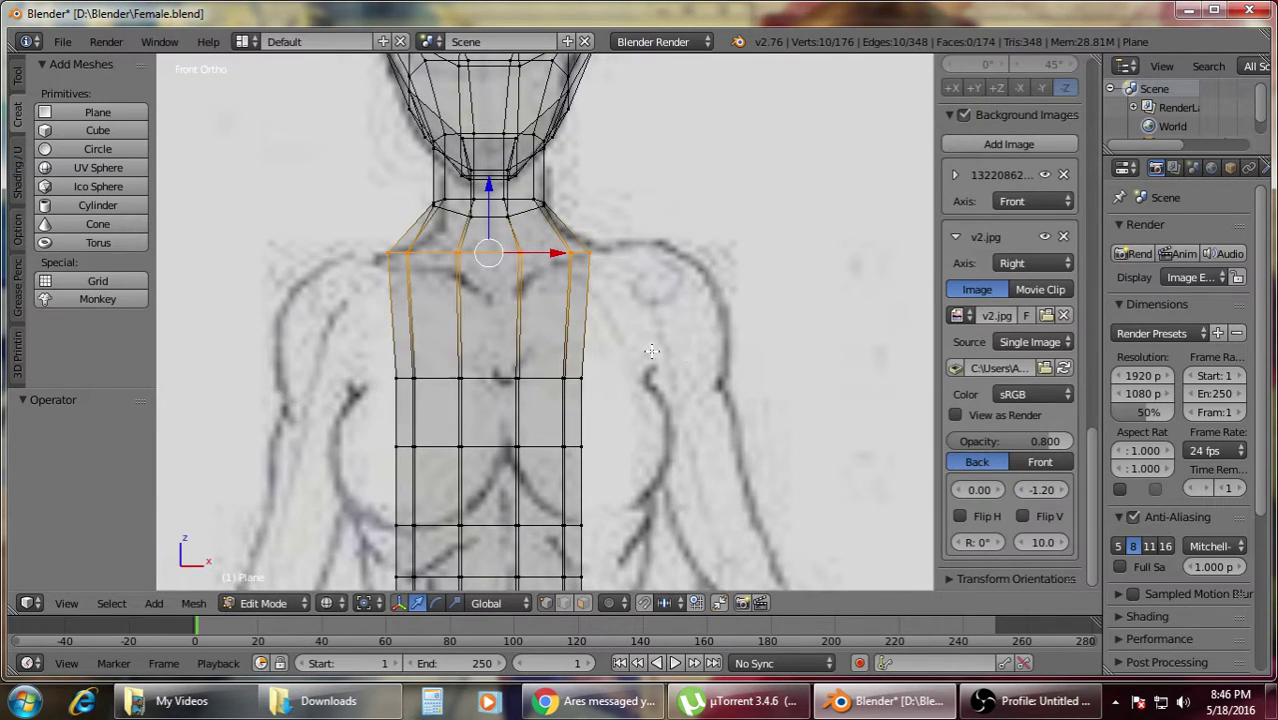
- Widen the shoulder-level loop along X so its ends extend outward toward the front figure's shoulders
key(a)
key(b)
drag(560, 284, 594, 284)
key(s)
key(x)
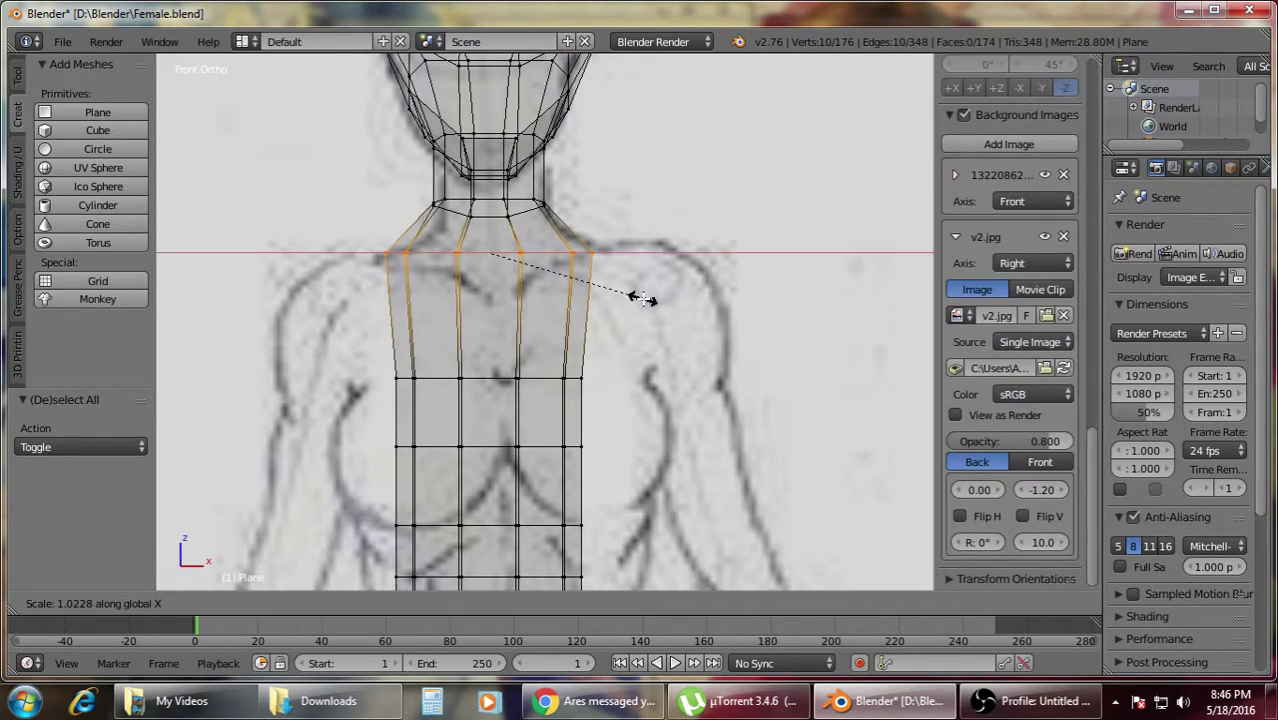
click(698, 303)
key(a)
- Select the armpit-level loop and scale it along X to the front figure's chest width
key(b)
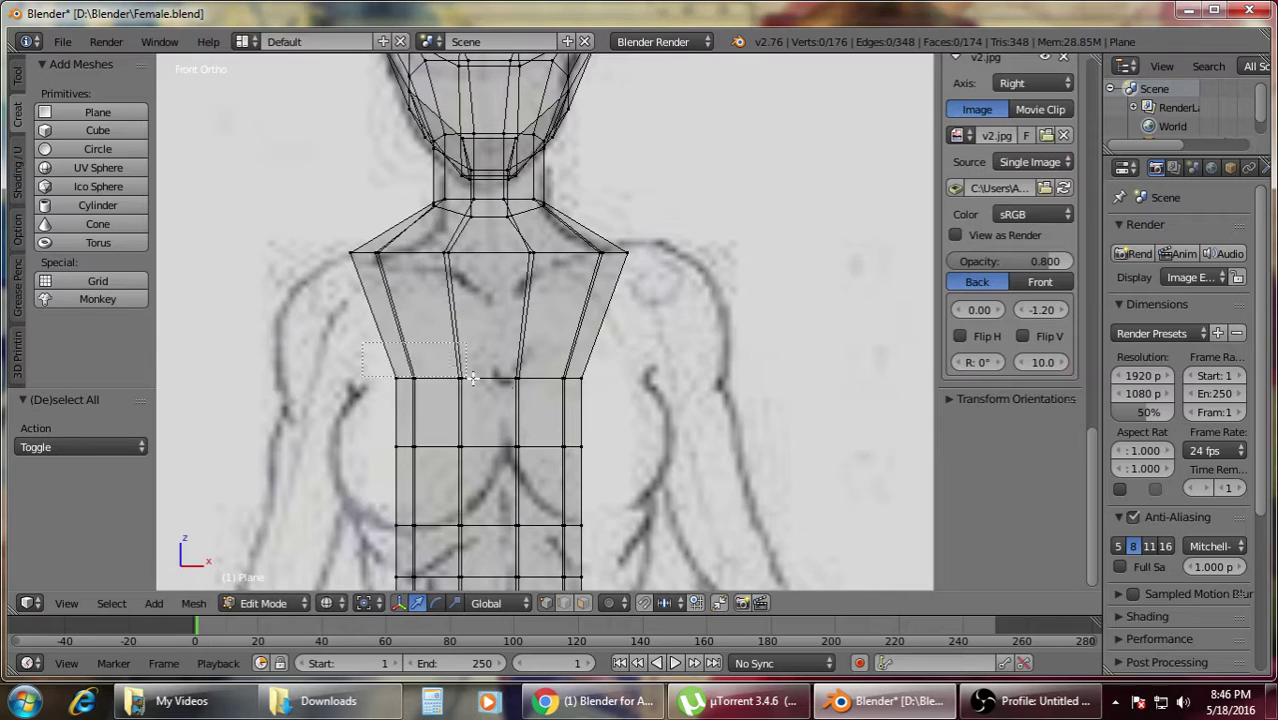
drag(472, 377, 630, 400)
key(s)
key(x)
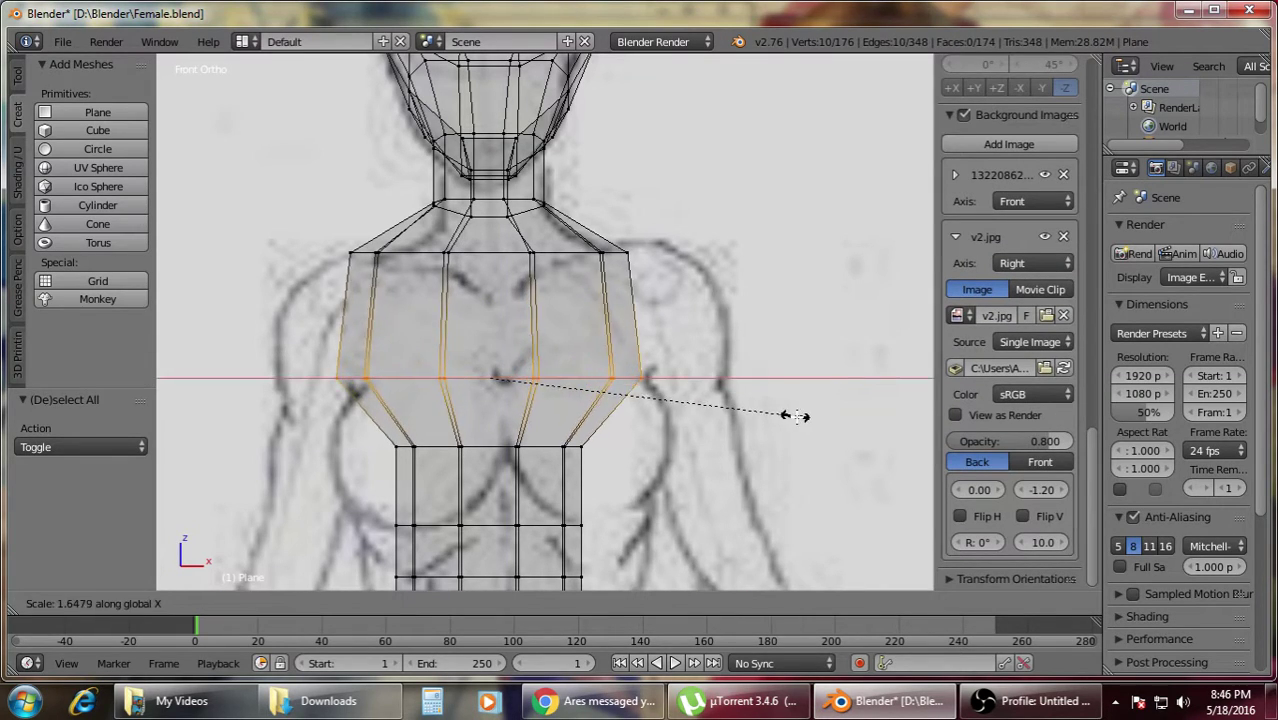
click(793, 448)
key(a)
- Select the mid-bust loop and widen it along X to match the width of the chest loop above
shift+middle_drag(774, 467, 764, 344)
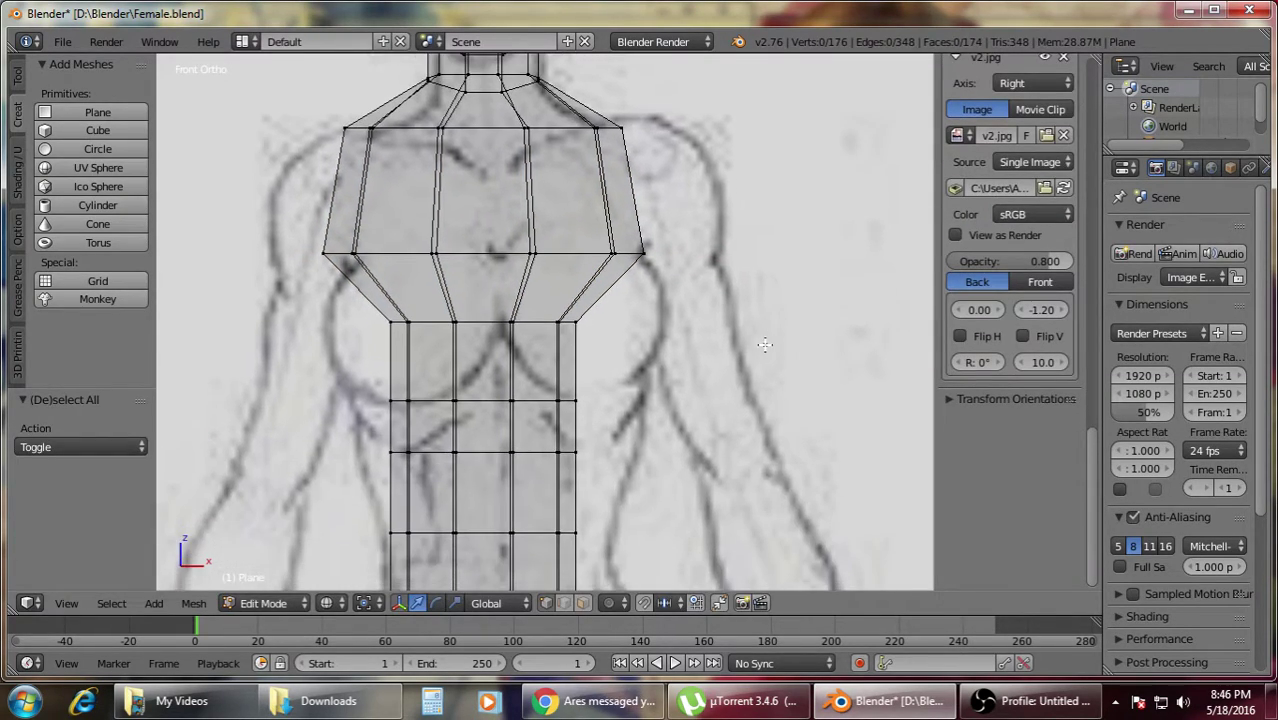
scroll(639, 347, down, 2)
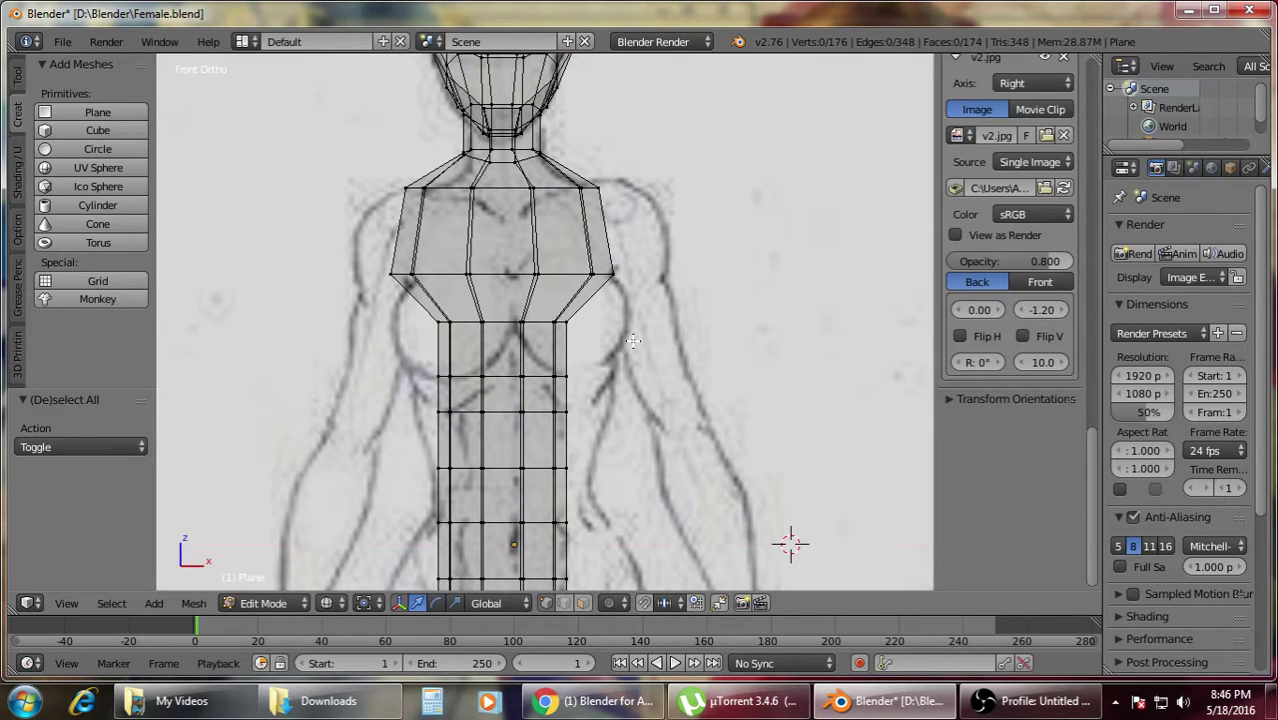
scroll(633, 341, down, 3)
scroll(633, 341, up, 4)
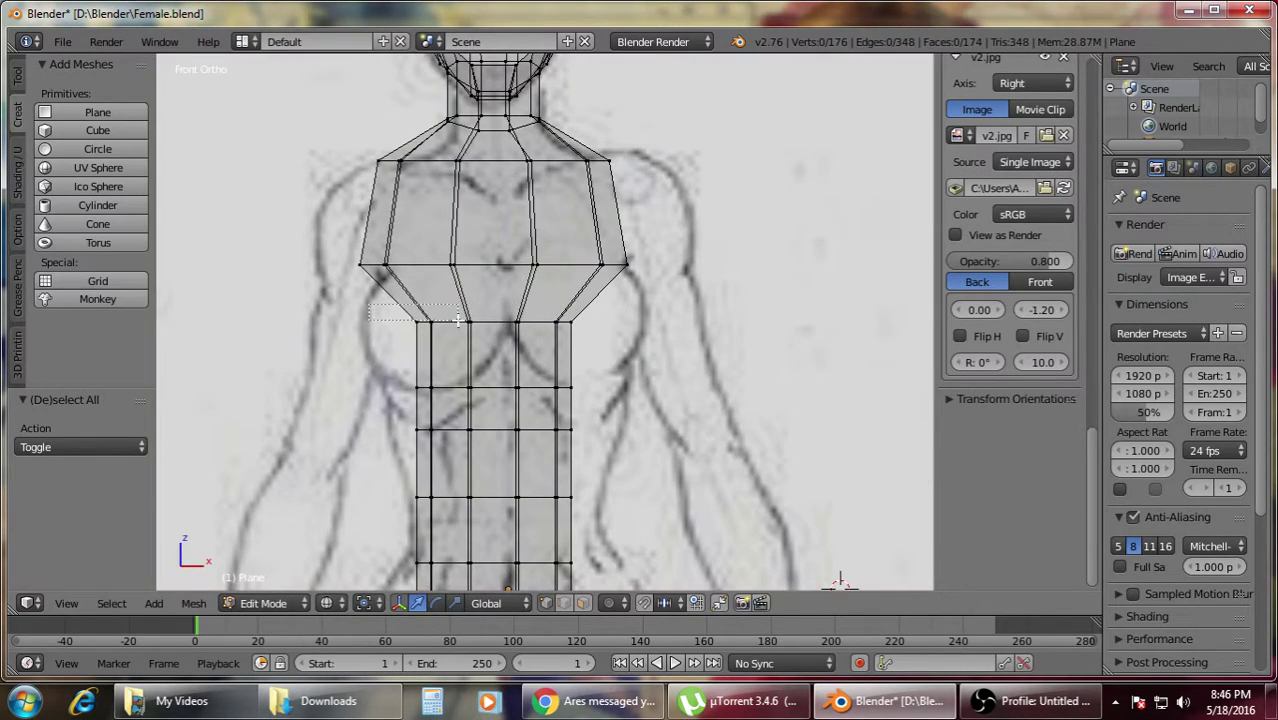
drag(458, 318, 663, 352)
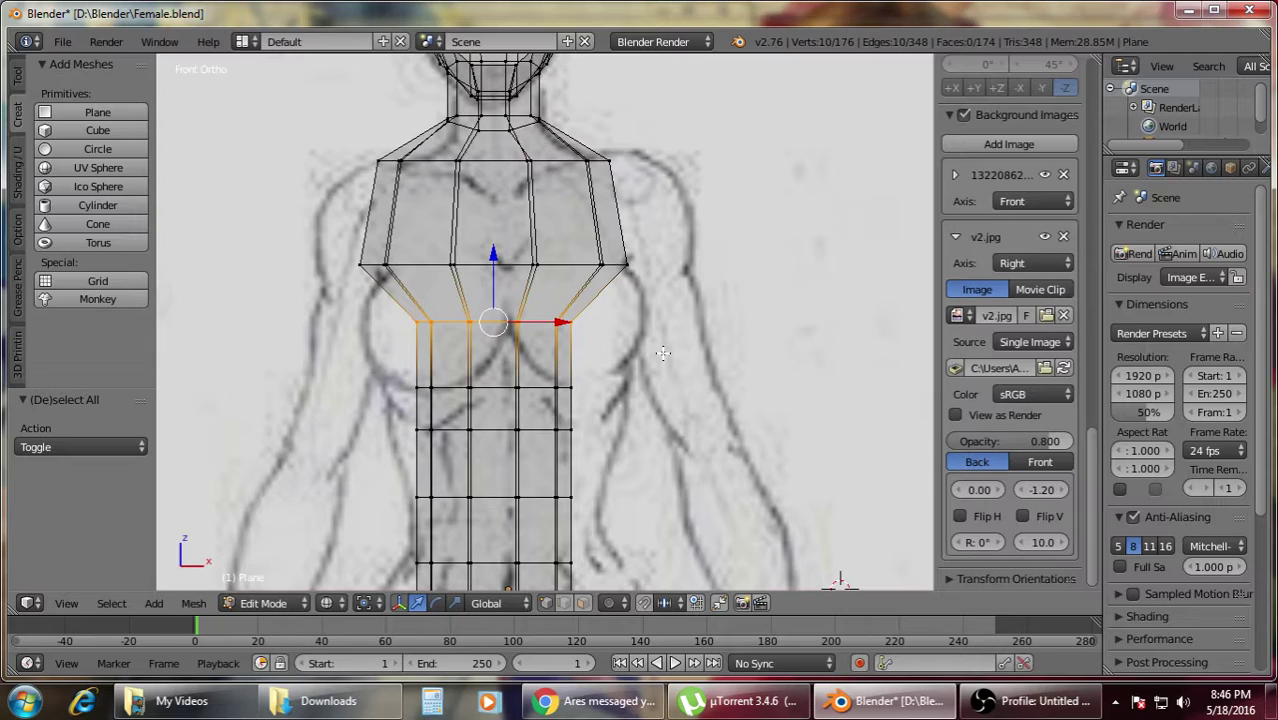
key(s)
key(x)
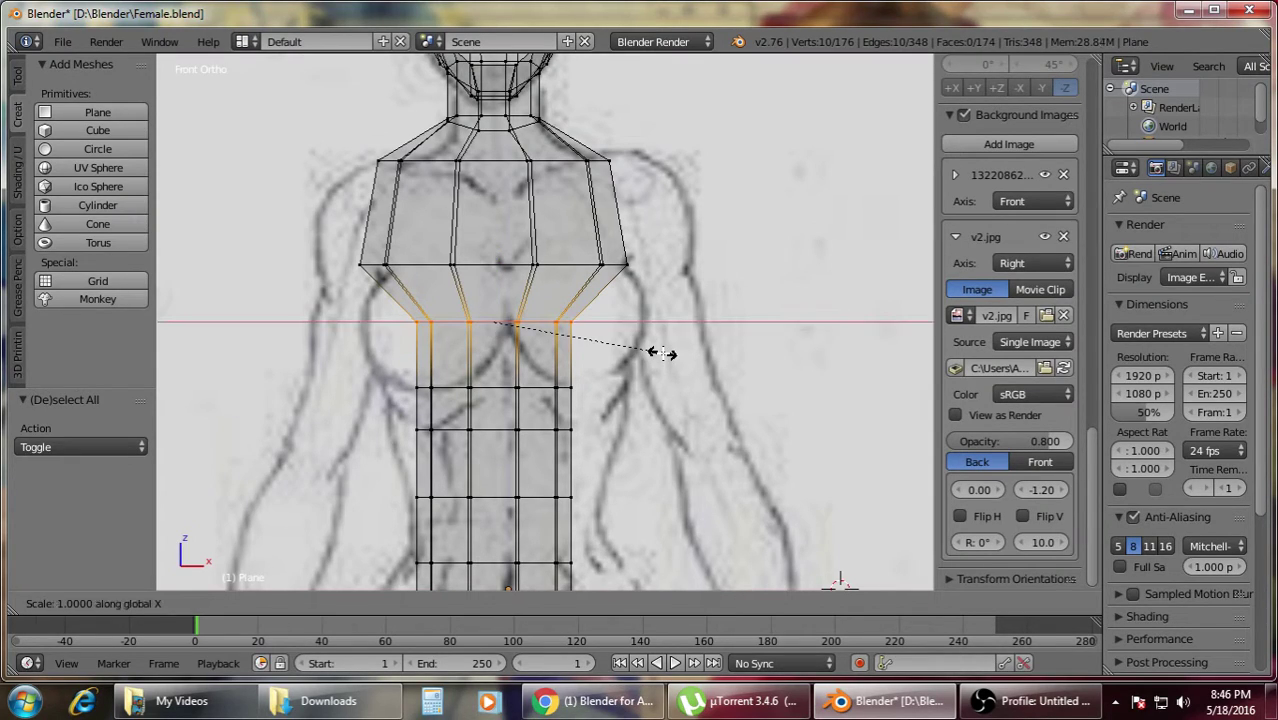
click(786, 382)
key(a)
- Select the under-bust loop and scale it by about 1.74 along X to match the bust loop
key(b)
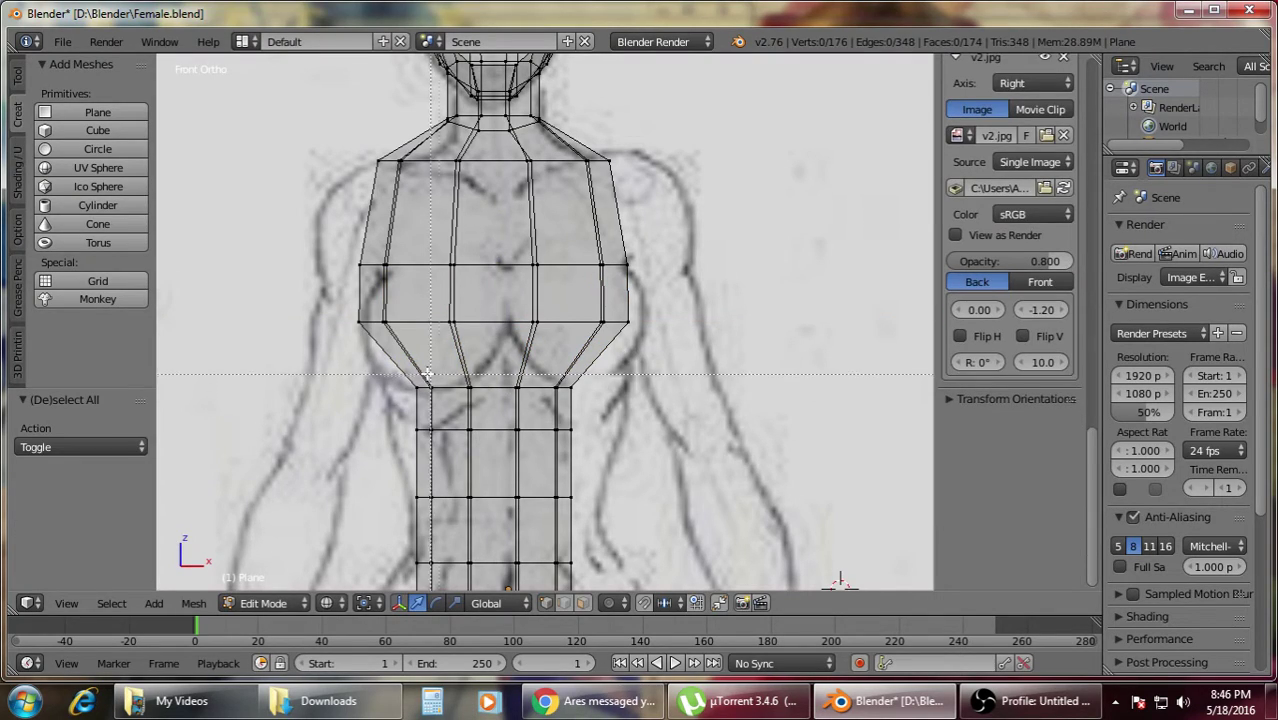
drag(391, 366, 648, 409)
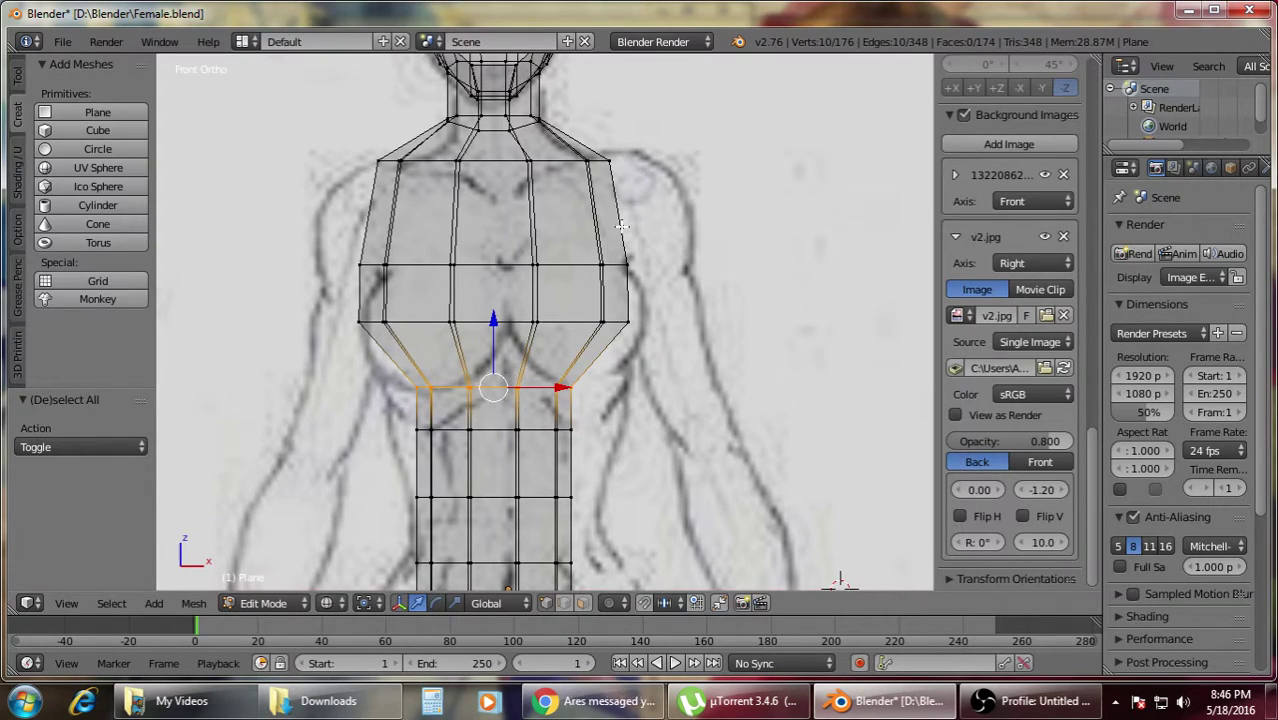
key(s)
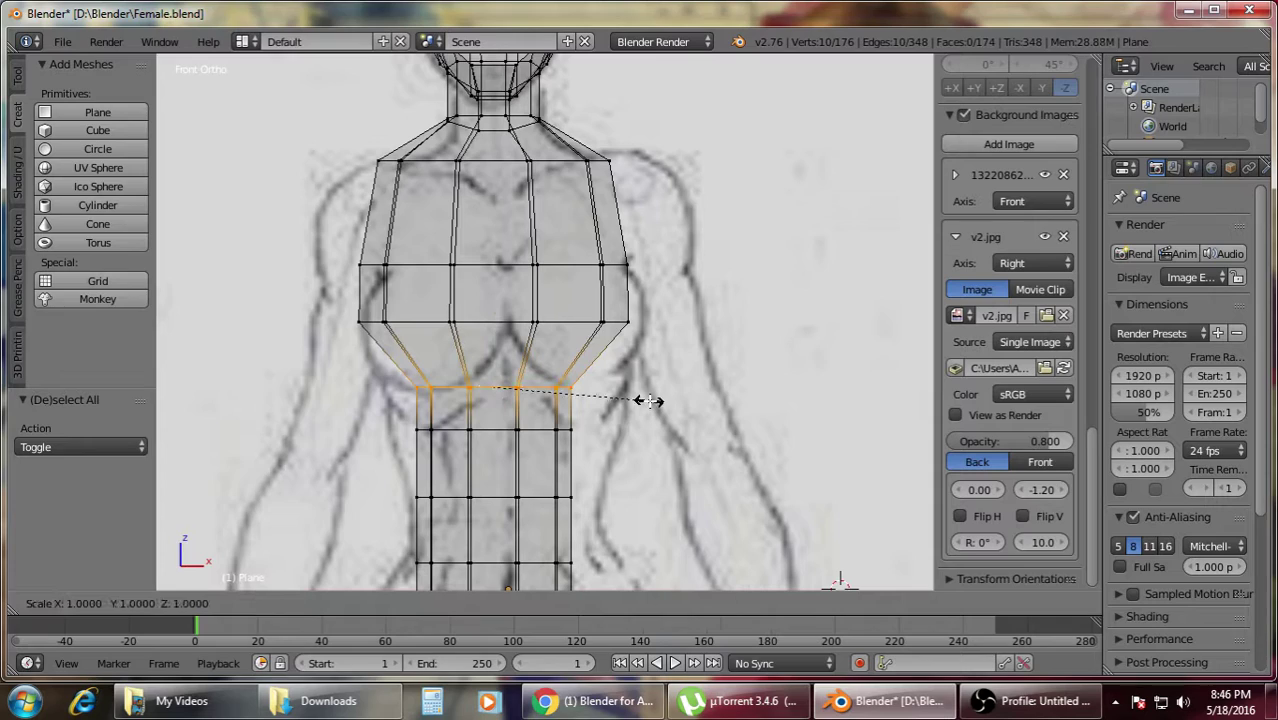
key(x)
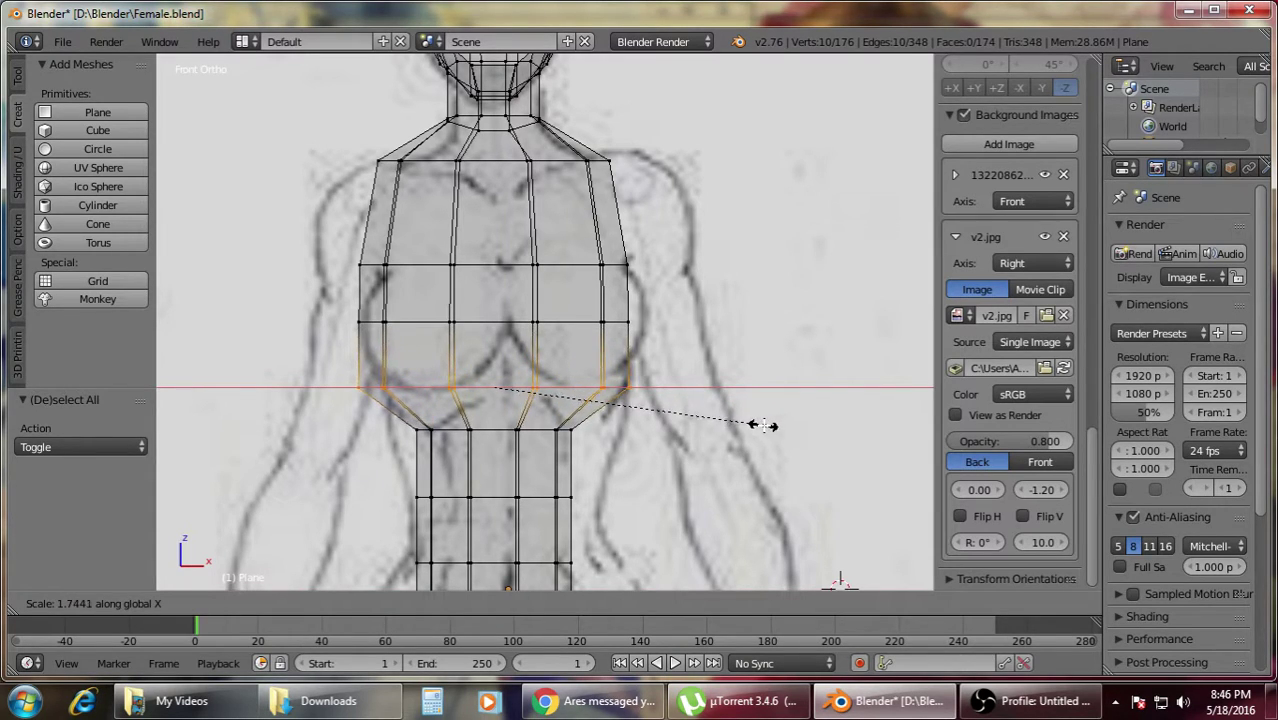
click(765, 425)
key(a)
- Select the lower ribcage loop and scale it by about 1.65 along X, slightly narrower than the under-bust loop
scroll(1010, 300, down, 5)
shift+middle_drag(740, 440, 740, 260)
drag(427, 212, 640, 278)
key(s)
key(x)
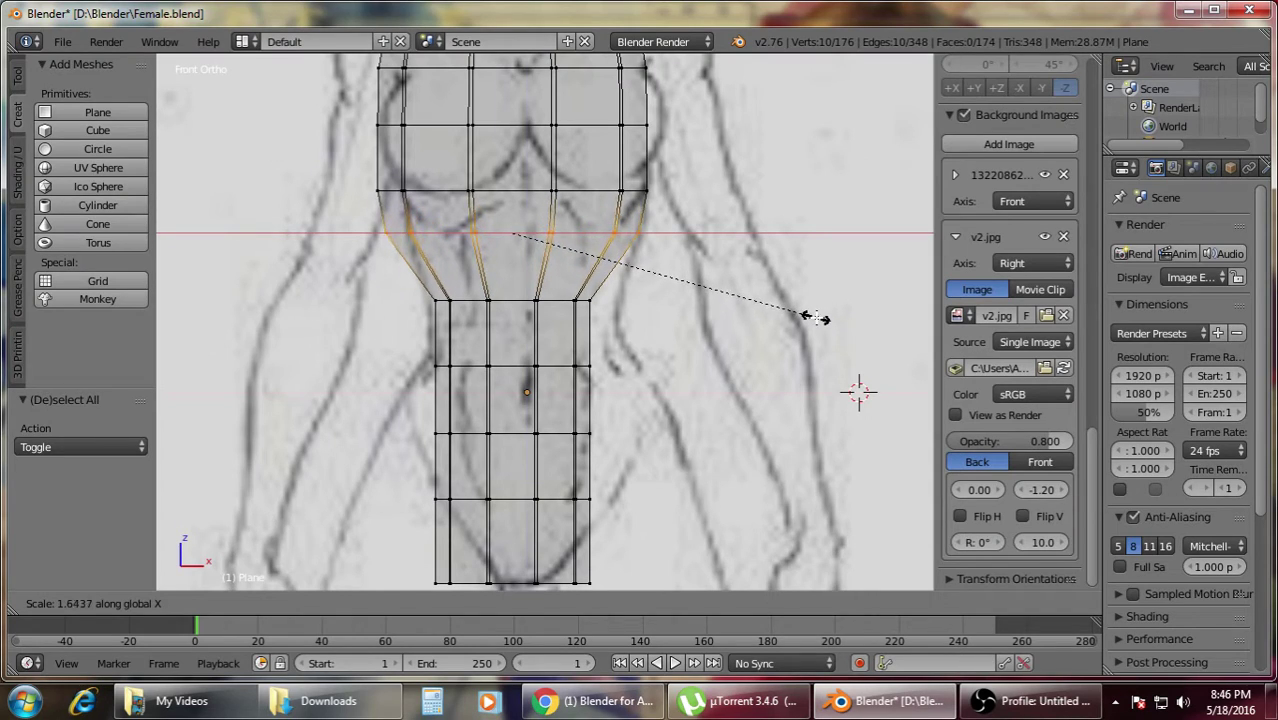
click(820, 316)
key(a)
- Select the waist loop and widen it along X toward the front figure's waist outline
scroll(1010, 300, down, 5)
key(b)
drag(427, 275, 592, 330)
key(s)
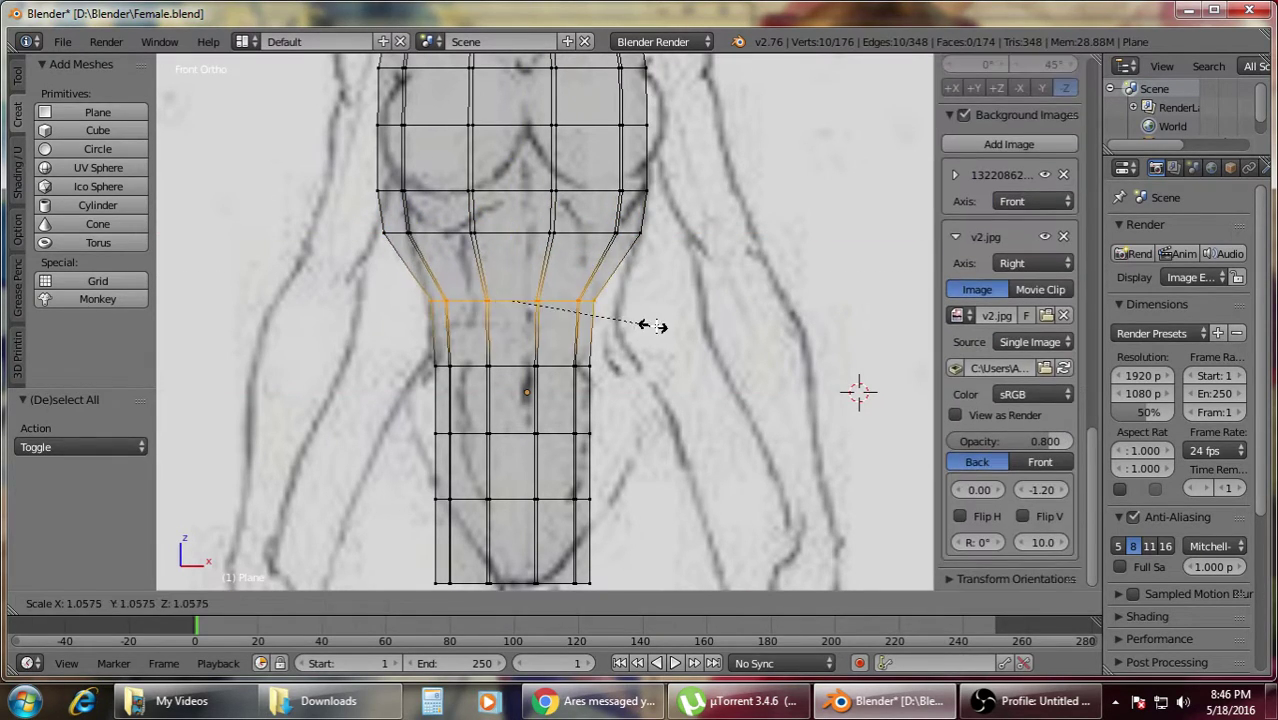
key(x)
click(699, 334)
key(a)
- Select the upper hip loop just below the waist and scale it by about 1.65 along X
key(b)
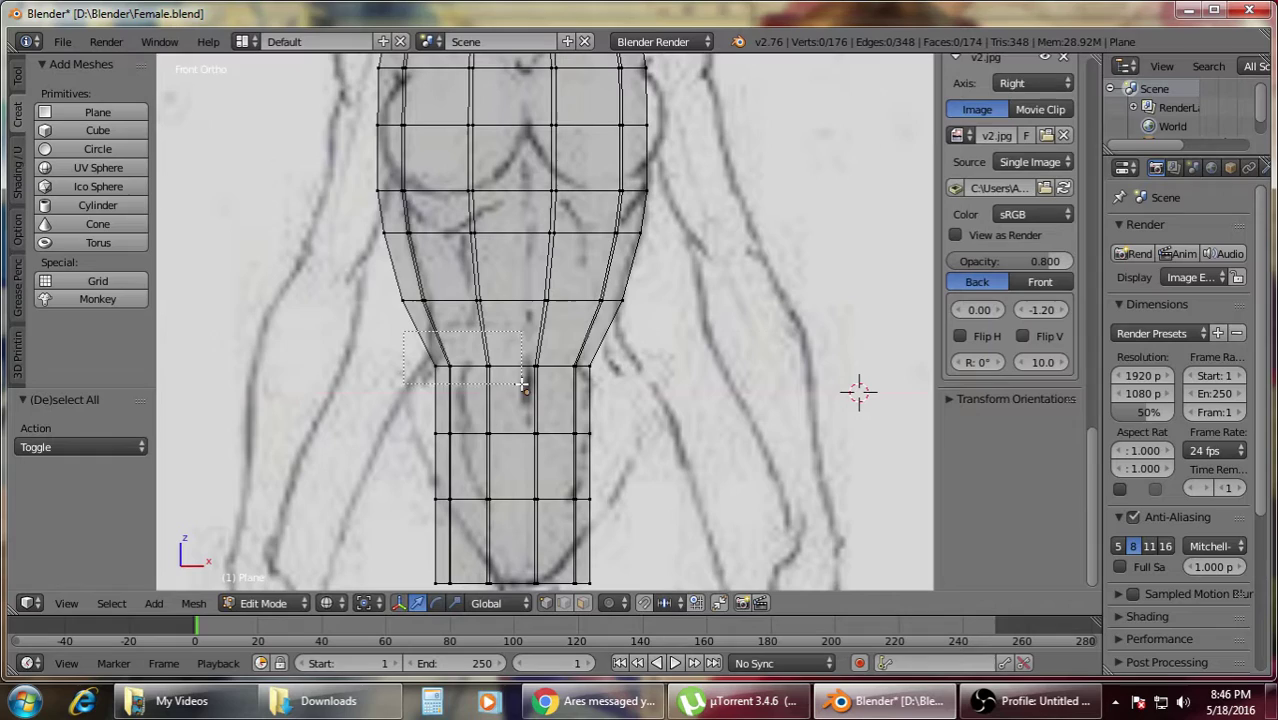
drag(400, 342, 630, 398)
key(s)
key(x)
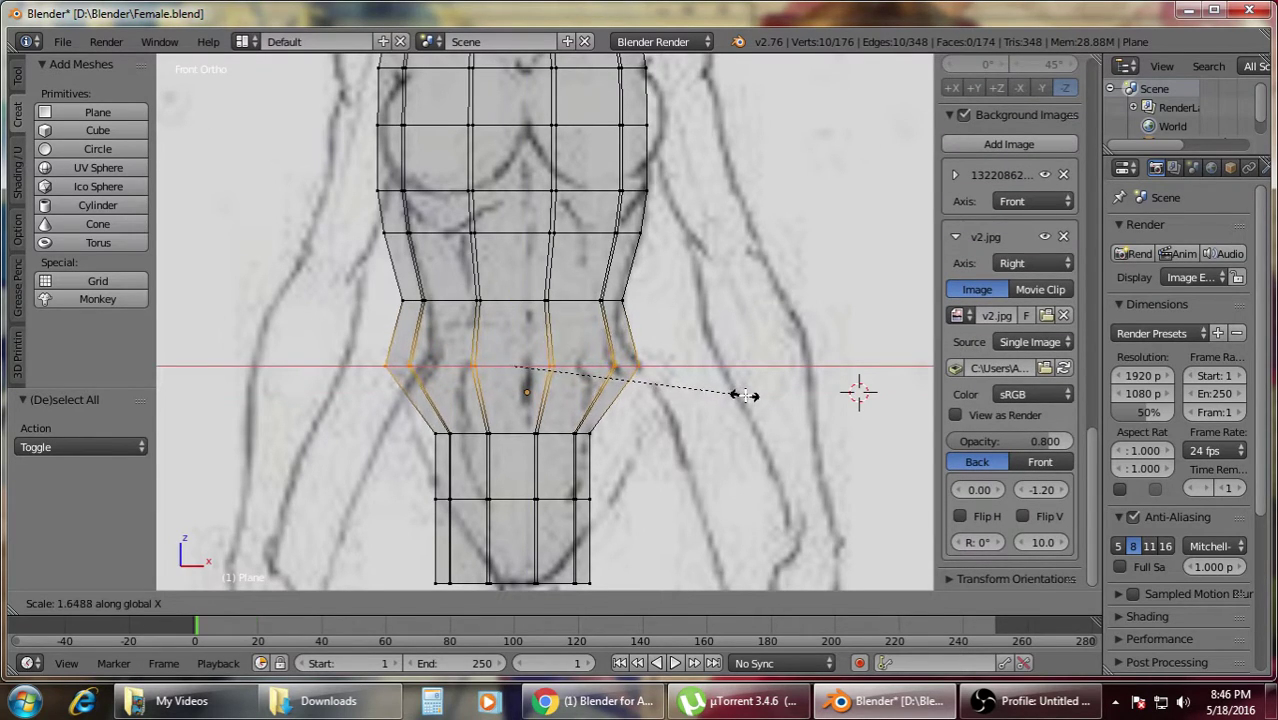
click(747, 394)
key(a)
- Move the waist loop down 0.059 along Z and narrow it slightly along X
key(b)
drag(384, 283, 640, 332)
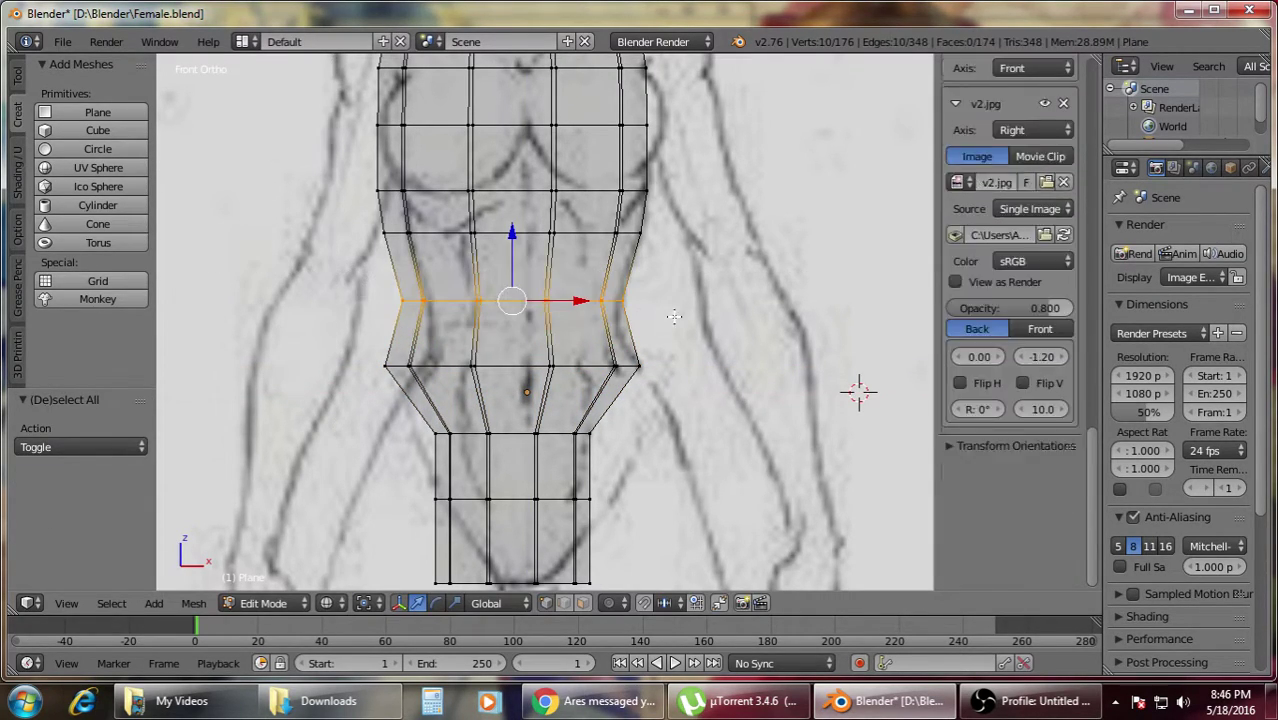
key(g)
key(z)
click(707, 310)
key(s)
key(x)
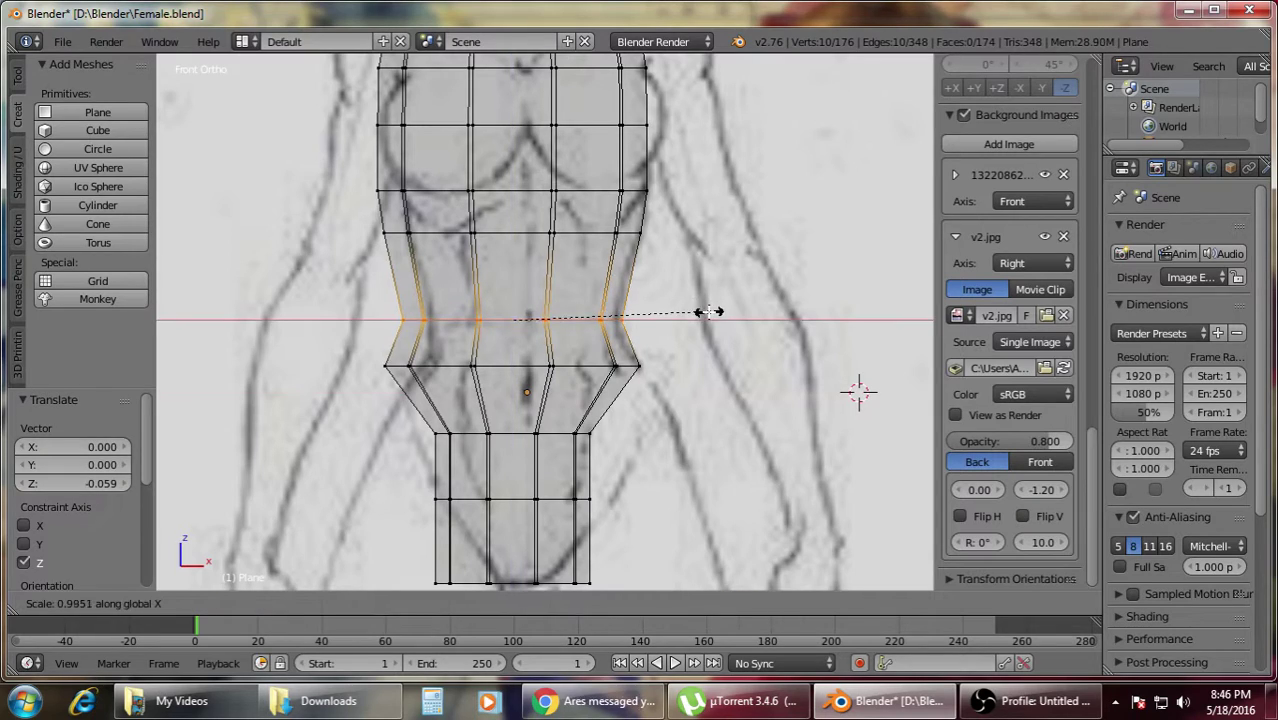
click(699, 314)
key(a)
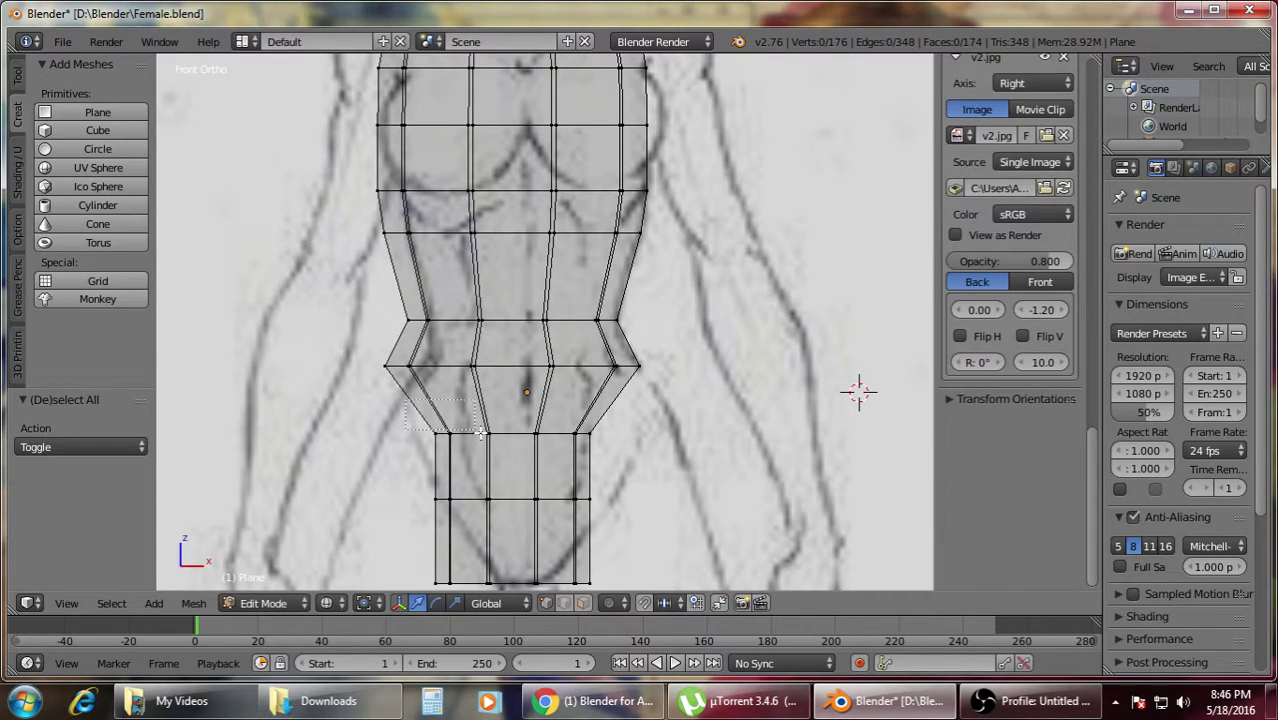
- Select the hip loop below the upper hip and widen it along X beyond the upper hip's width
drag(480, 432, 600, 442)
key(s)
key(x)
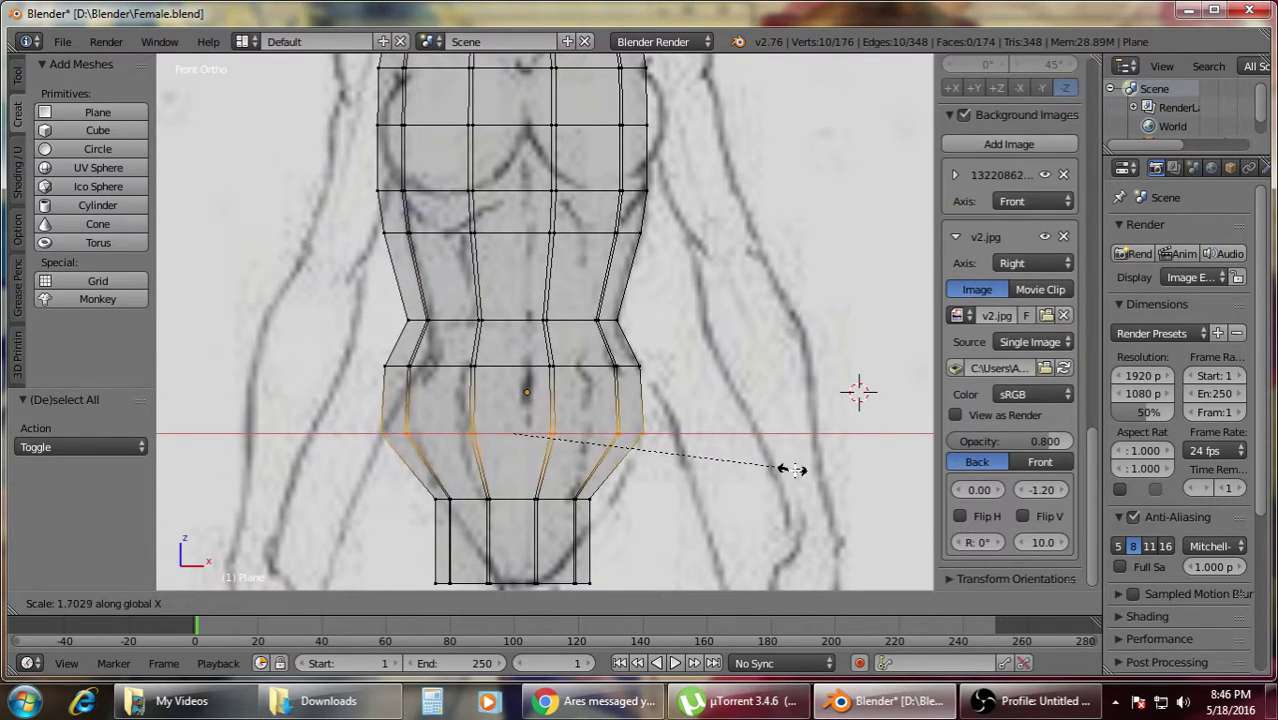
click(813, 471)
key(a)
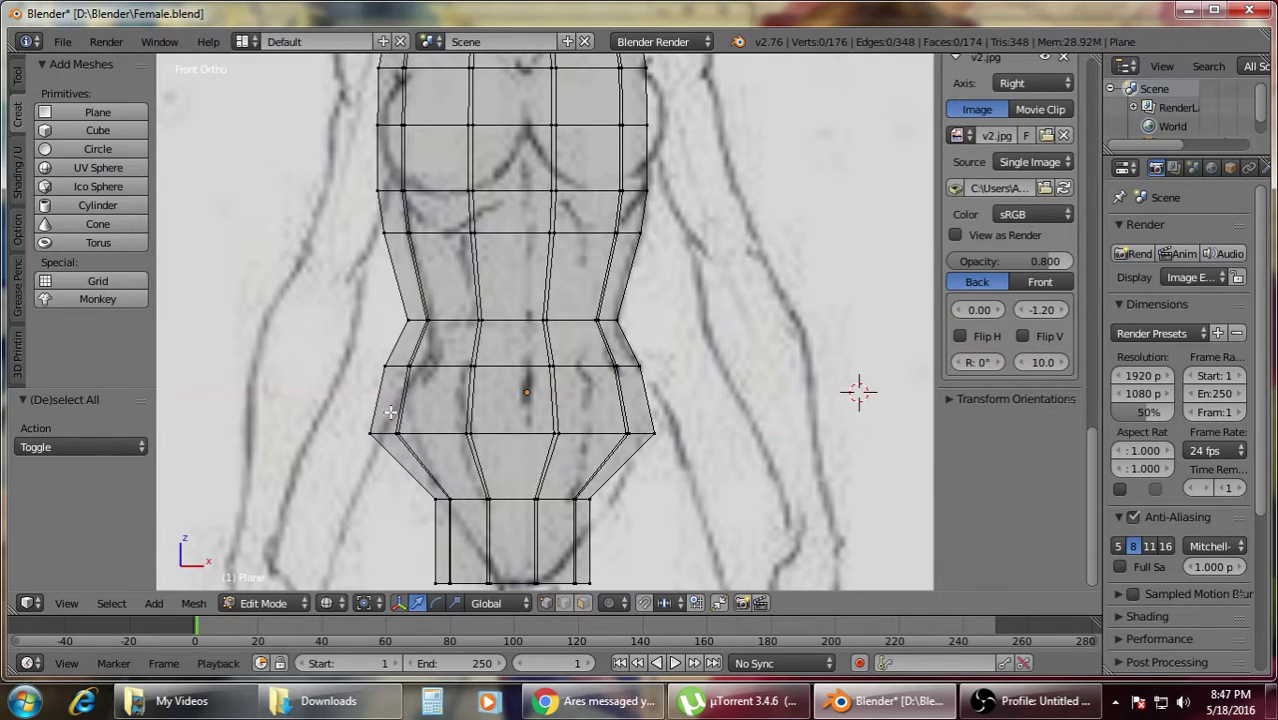
- Move the widest hip loop up 0.054 along Z and widen it further along X to the reference hip outline
key(b)
drag(342, 415, 554, 478)
drag(697, 455, 697, 455)
key(g)
key(z)
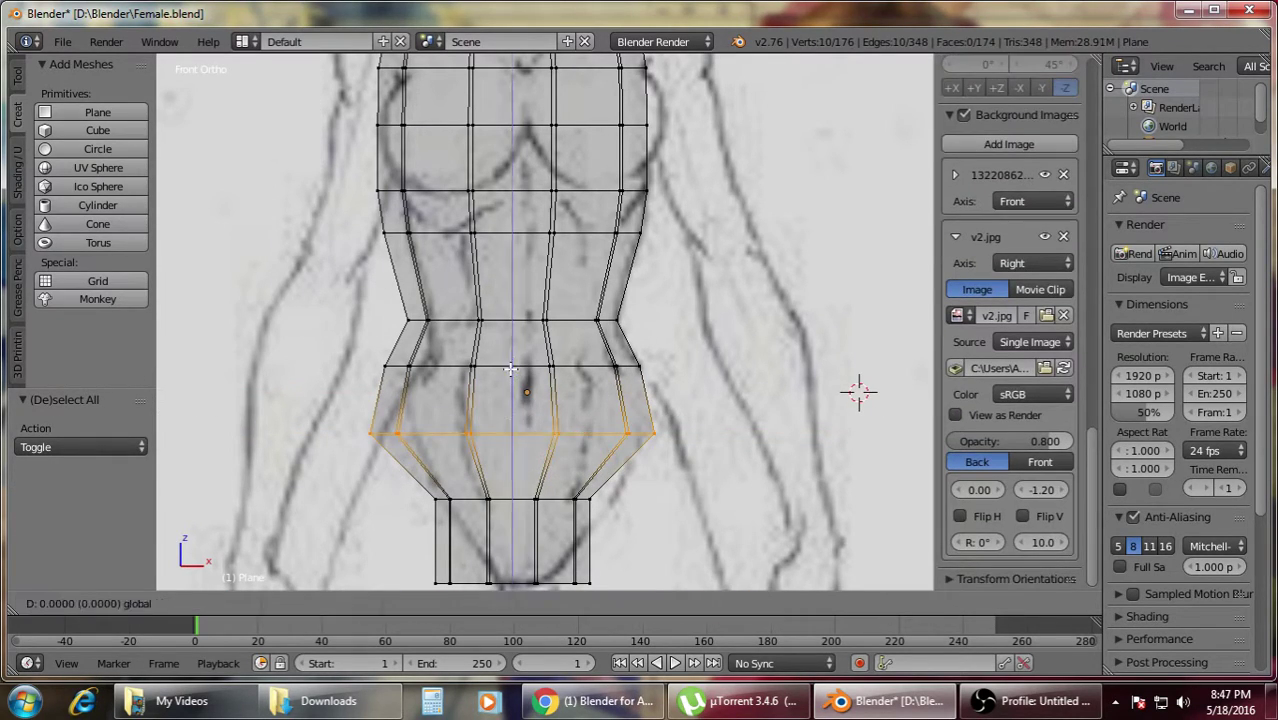
click(701, 452)
key(s)
key(x)
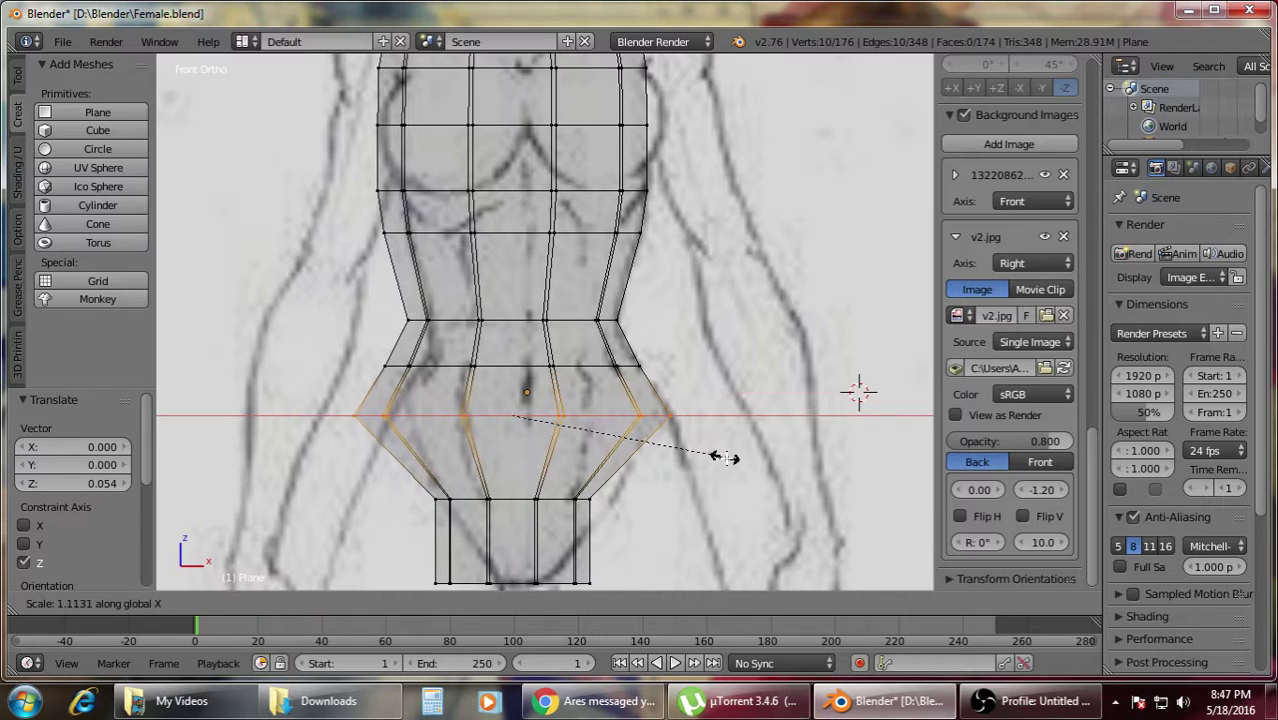
click(705, 468)
key(a)
- Select the lower pelvis loop above the crotch and widen it moderately along X
scroll(693, 478, down, 3)
scroll(645, 450, up, 3)
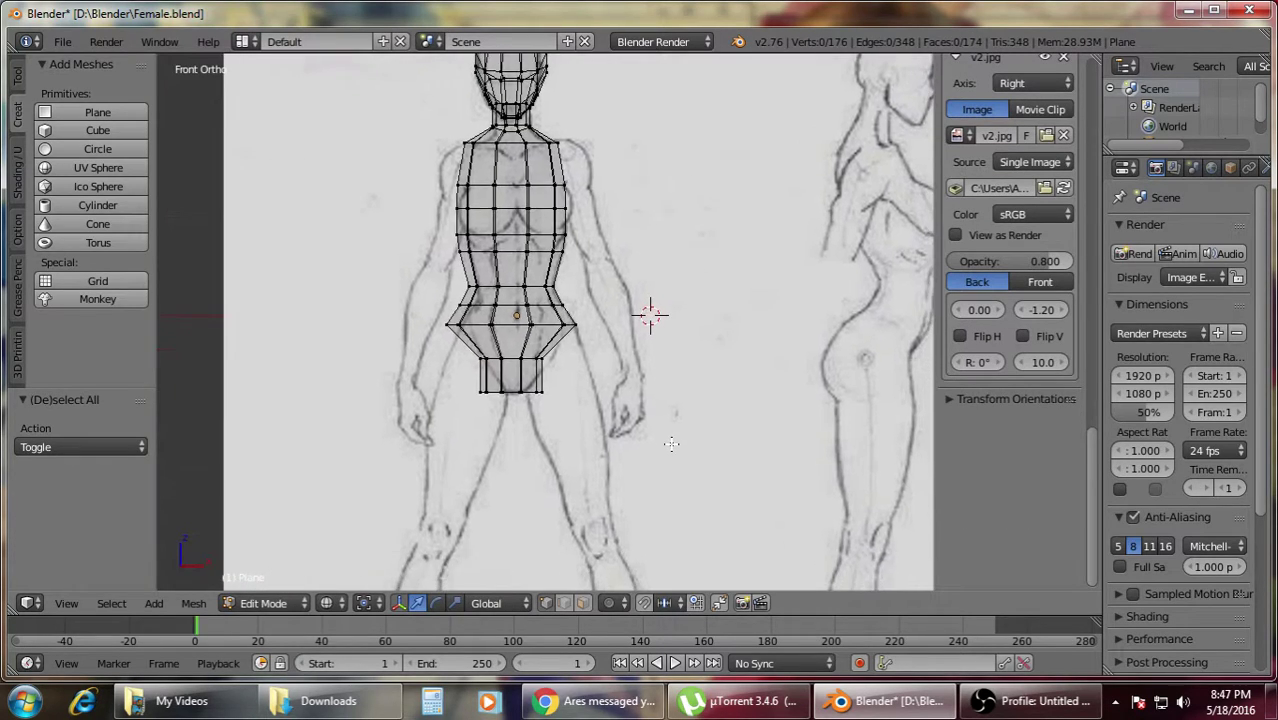
drag(350, 380, 590, 445)
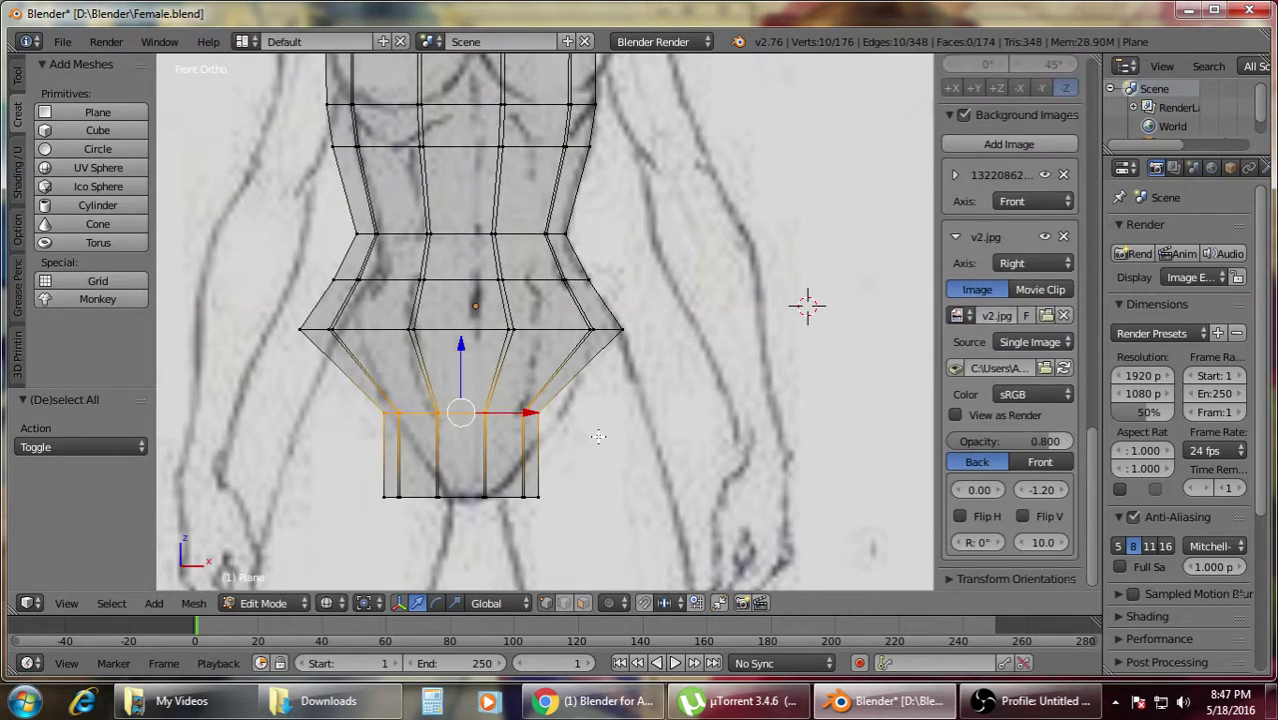
key(s)
key(x)
click(640, 444)
key(a)
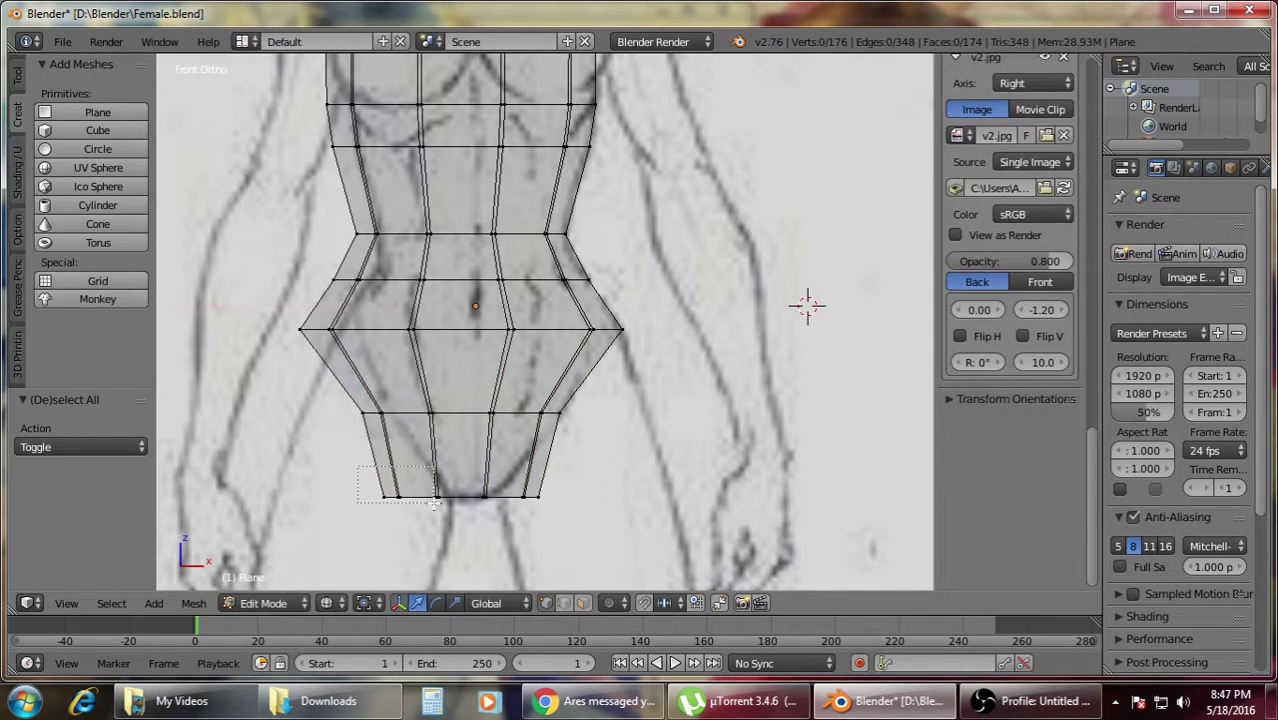
- Select the bottom crotch vertices and scale them by 0.341 along X to taper the pelvis
drag(434, 502, 555, 505)
key(s)
key(x)
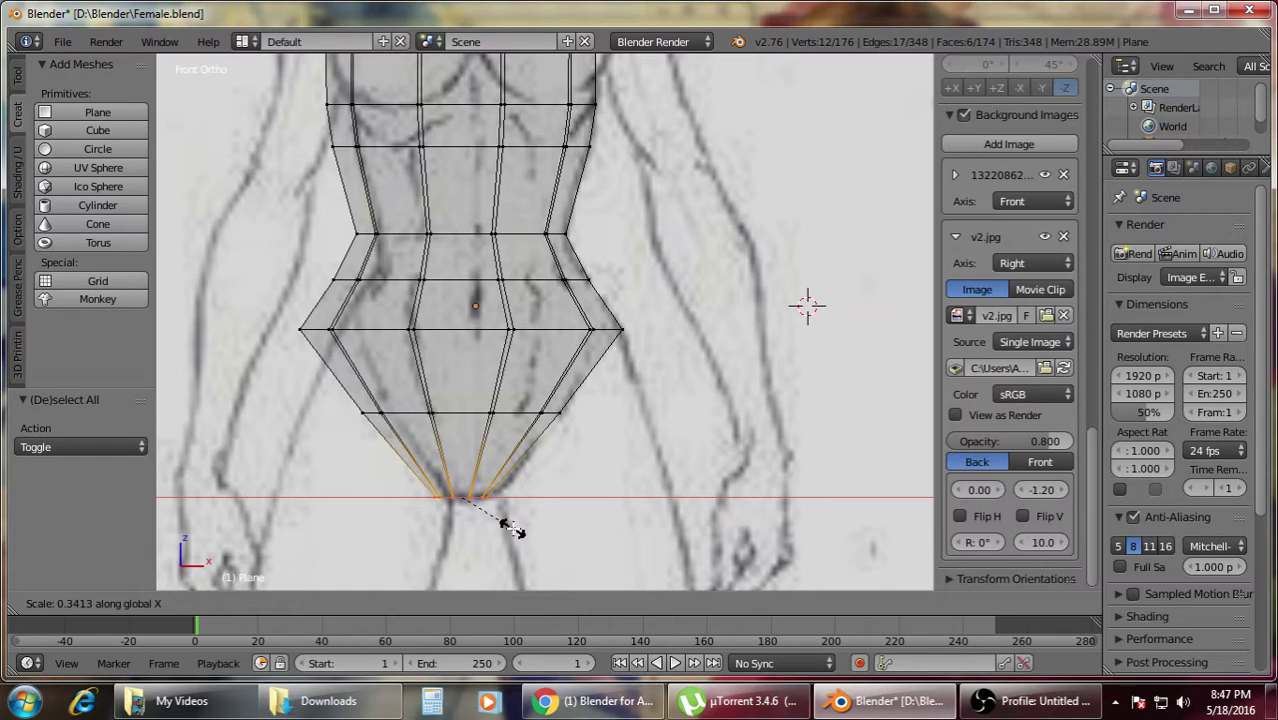
click(508, 527)
- Reselect the bottom crotch vertices and widen them slightly along X to fit the reference crotch
scroll(520, 489, down, 2)
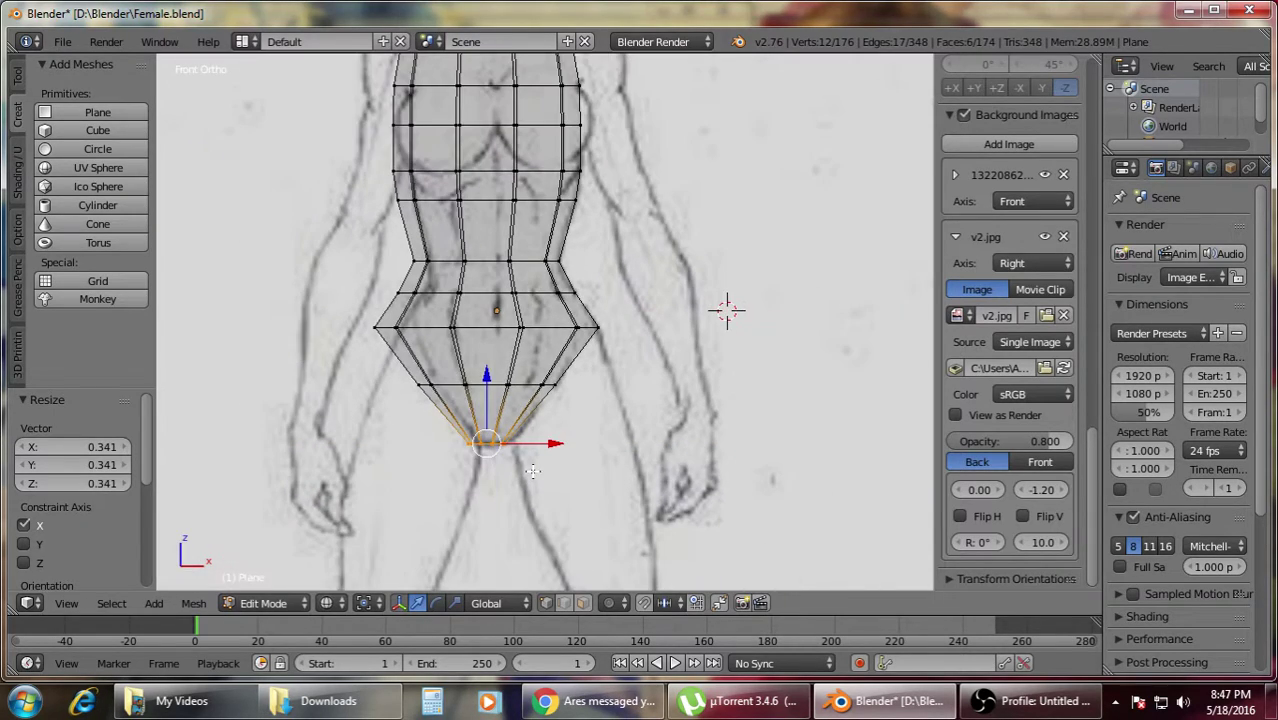
shift+middle_drag(532, 472, 519, 445)
scroll(551, 457, up, 4)
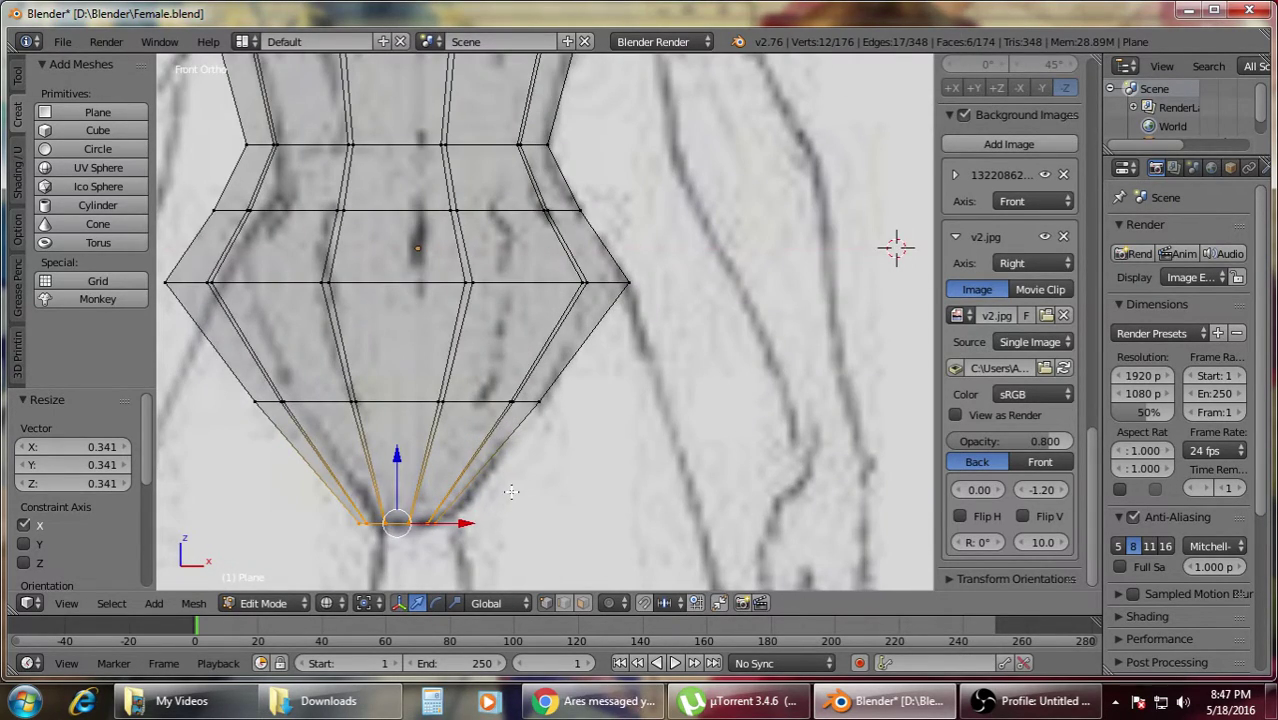
key(a)
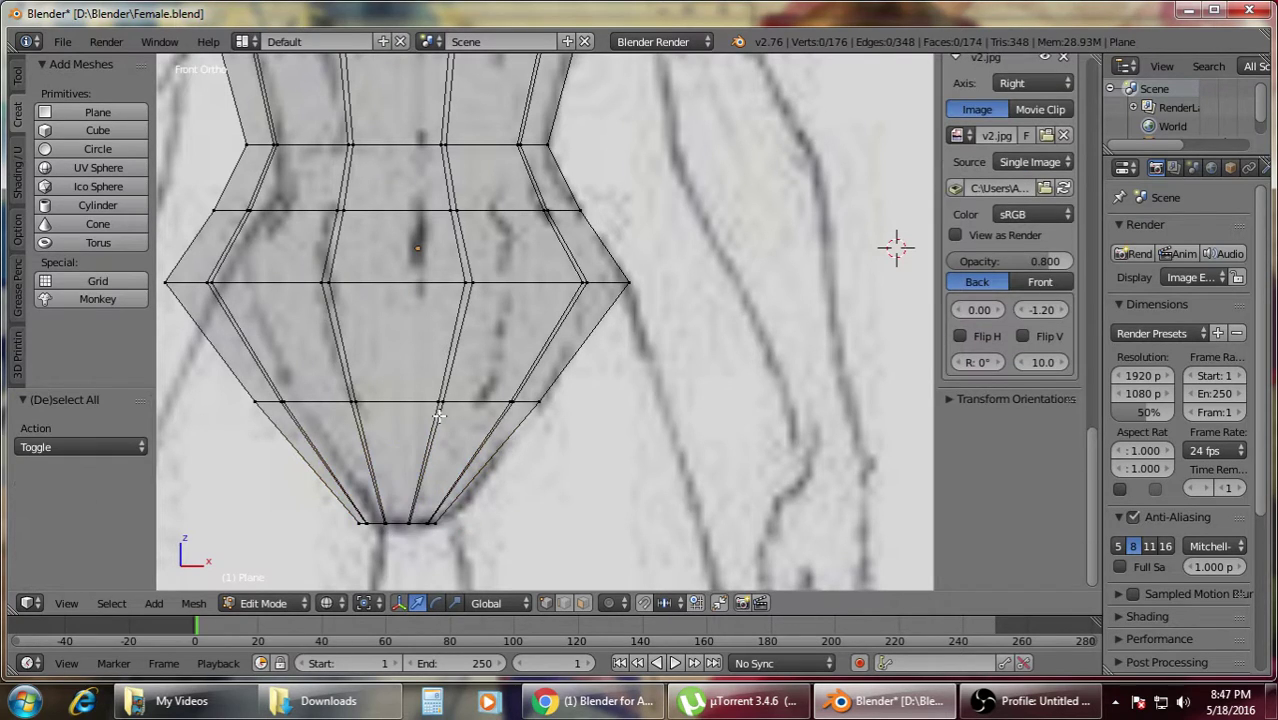
drag(418, 529, 418, 529)
key(s)
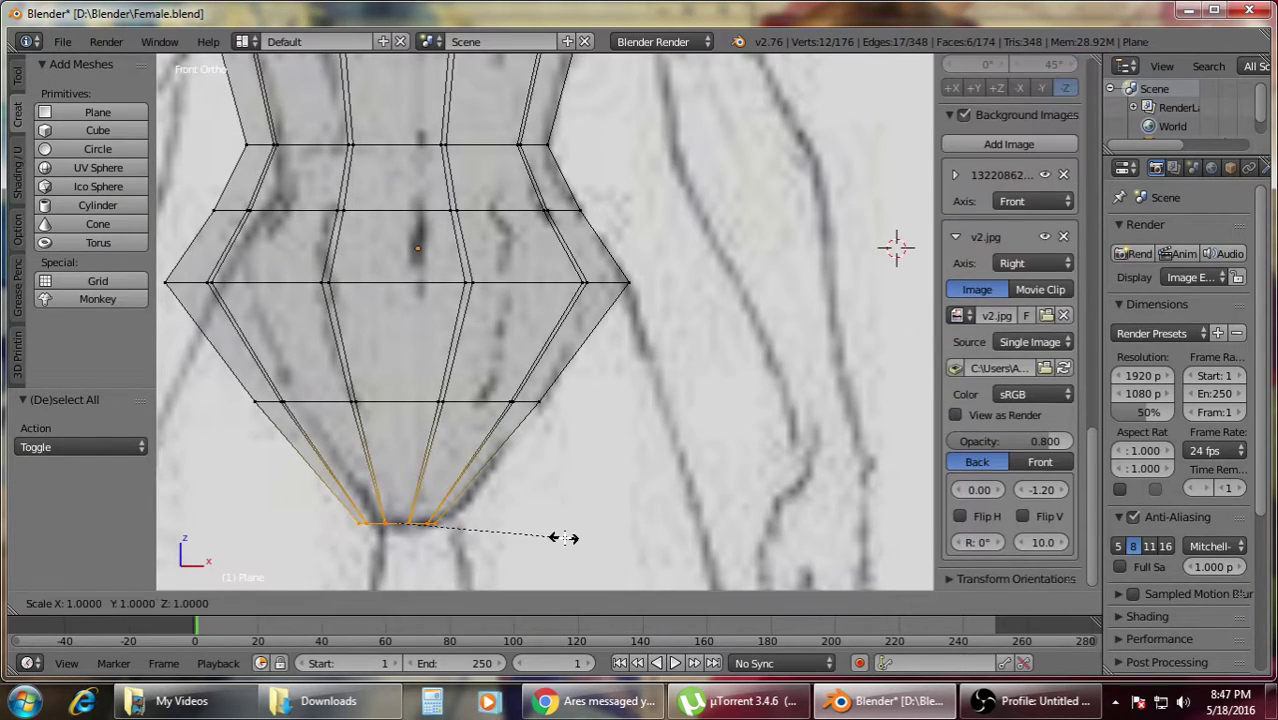
key(x)
click(615, 533)
key(a)
- Inspect the torso in solid shading, and compare its shoulders with the side reference in the right wireframe view
scroll(615, 533, down, 3)
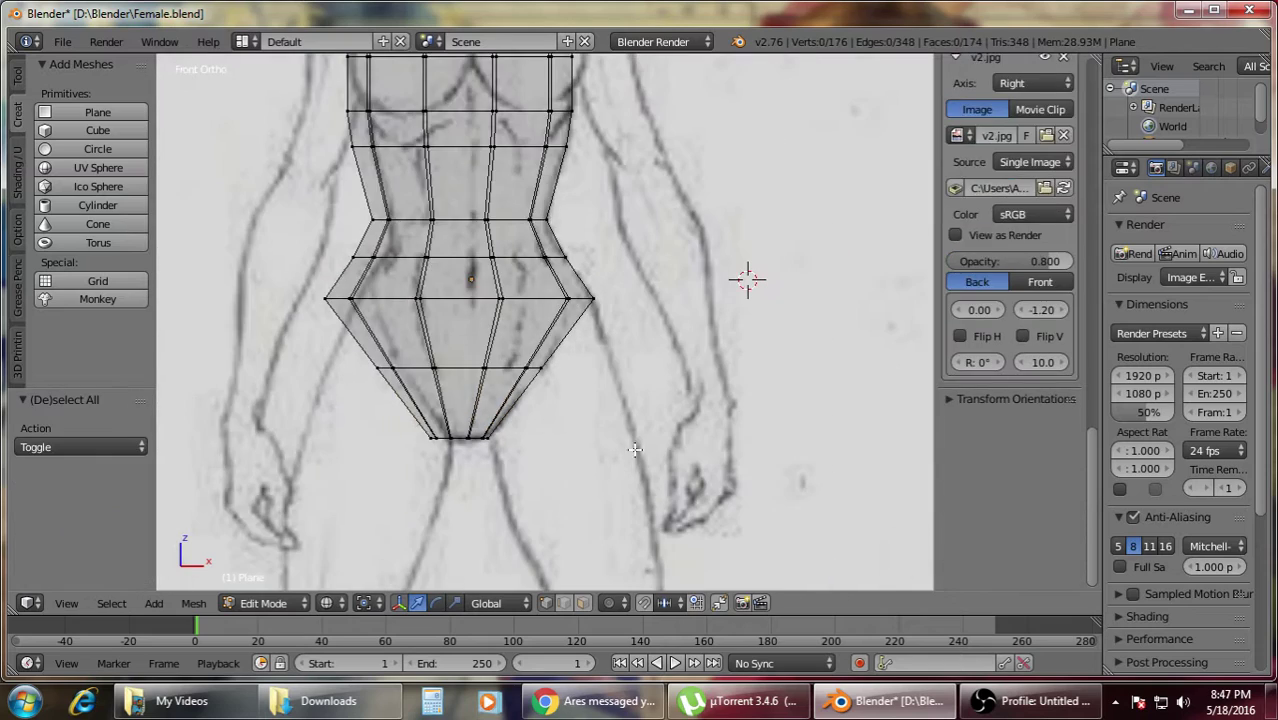
key(z)
mouse_move(615, 533)
middle_down()
mouse_move(556, 457)
mouse_move(407, 465)
mouse_move(471, 411)
mouse_move(504, 402)
middle_up()
key(KP_3)
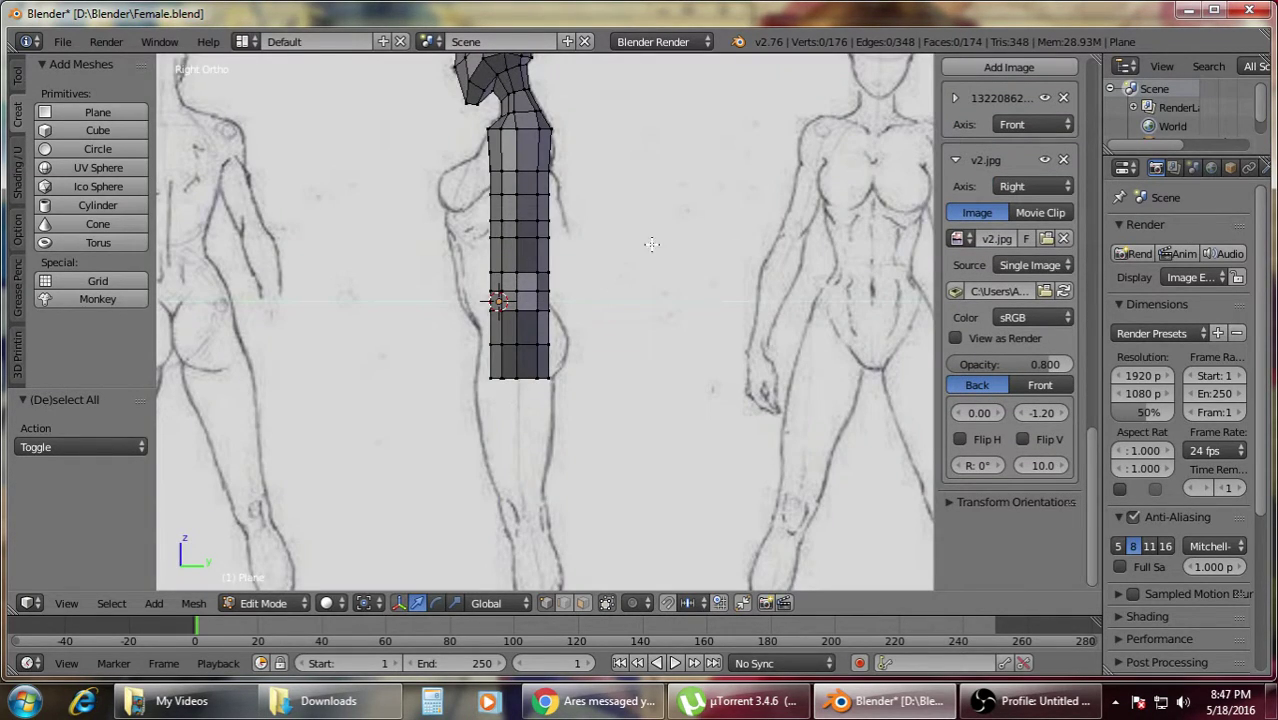
scroll(662, 377, up, 5)
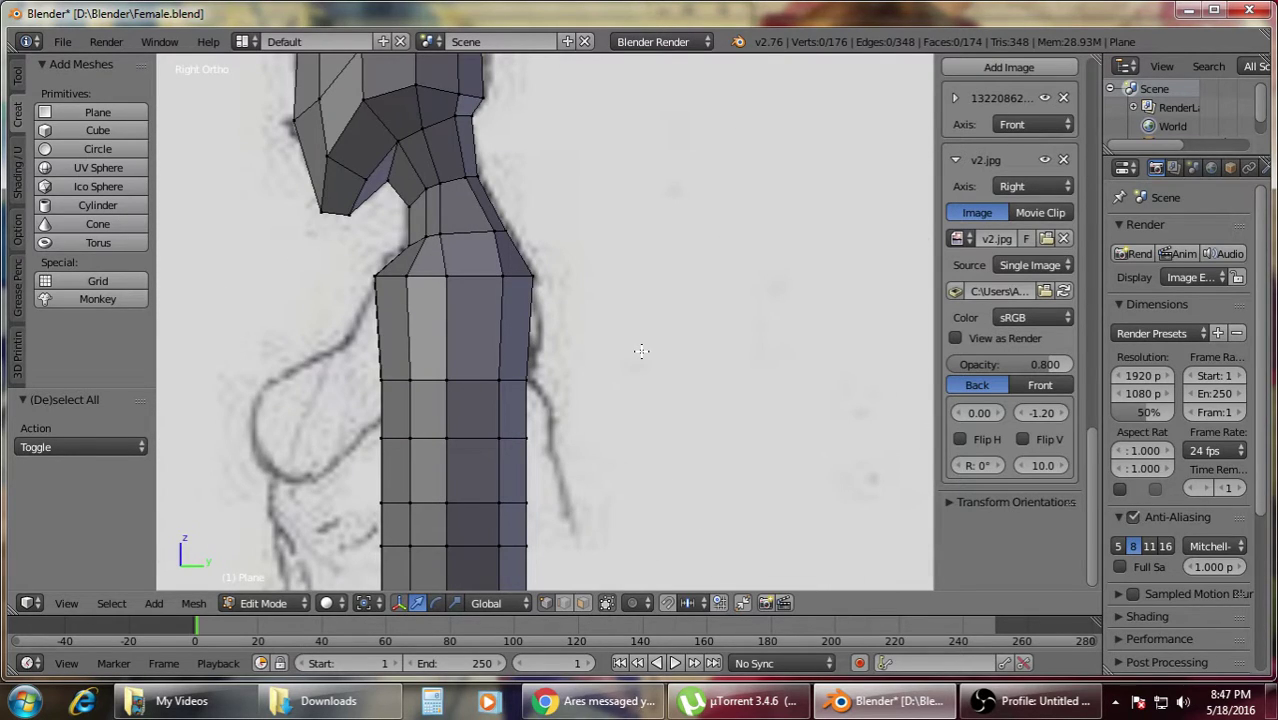
key(z)
scroll(575, 339, up, 3)
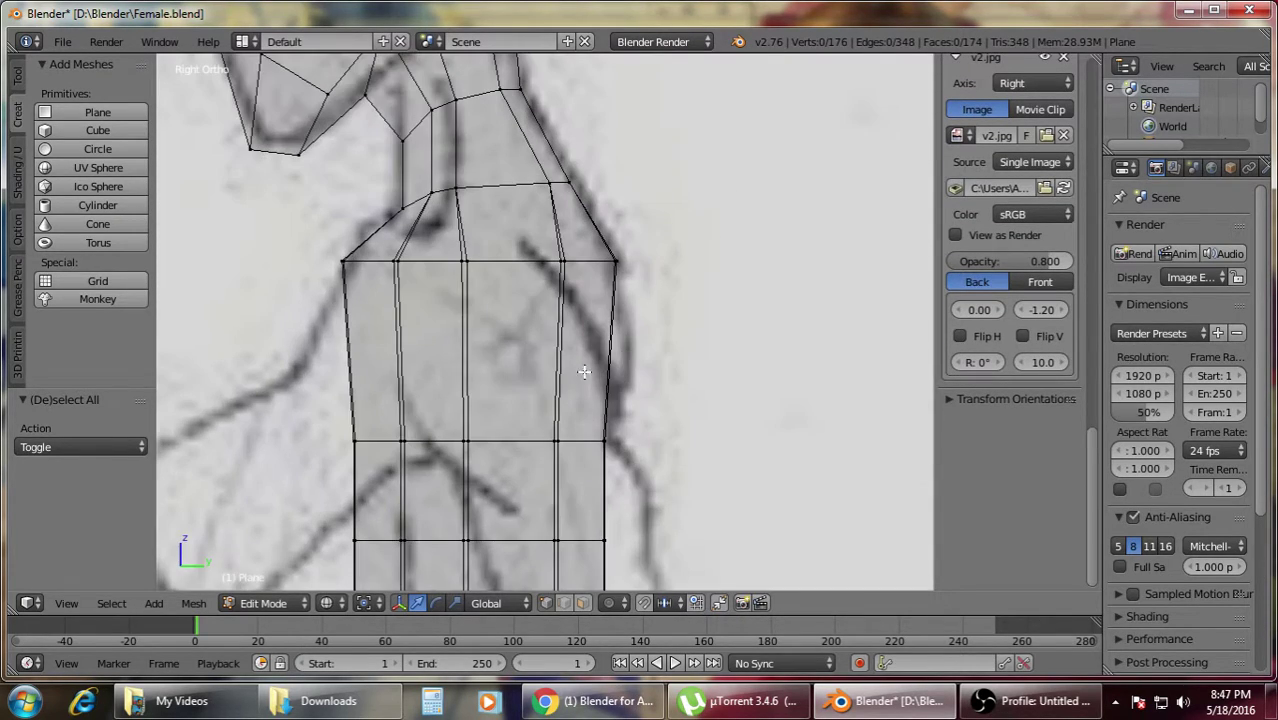
- Move the rear vertices of the first loop below the shoulders backward along Y to the reference back outline
drag(612, 483, 612, 483)
key(a)
key(b)
drag(540, 420, 665, 440)
key(Escape)
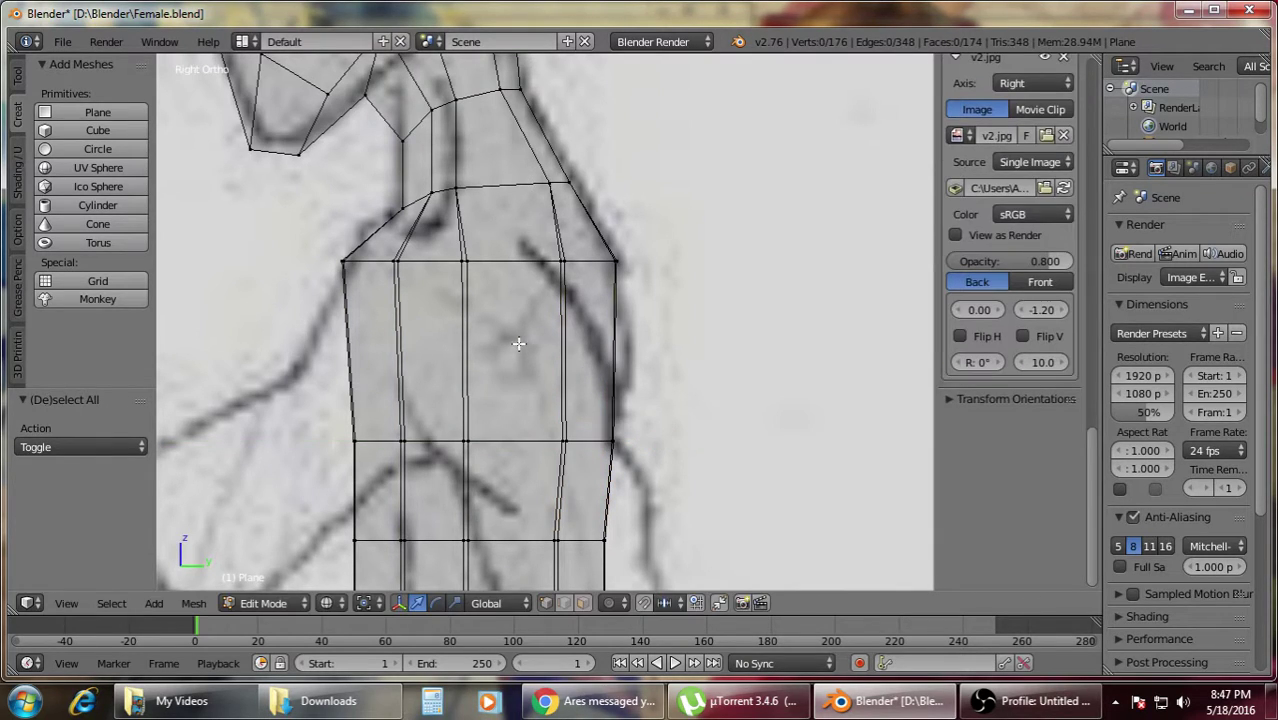
- Add an edge loop across the upper chest just below the shoulders, and move its rear vertices backward to the reference back outline
key(ctrl+r)
click(543, 355)
click(543, 371)
key(a)
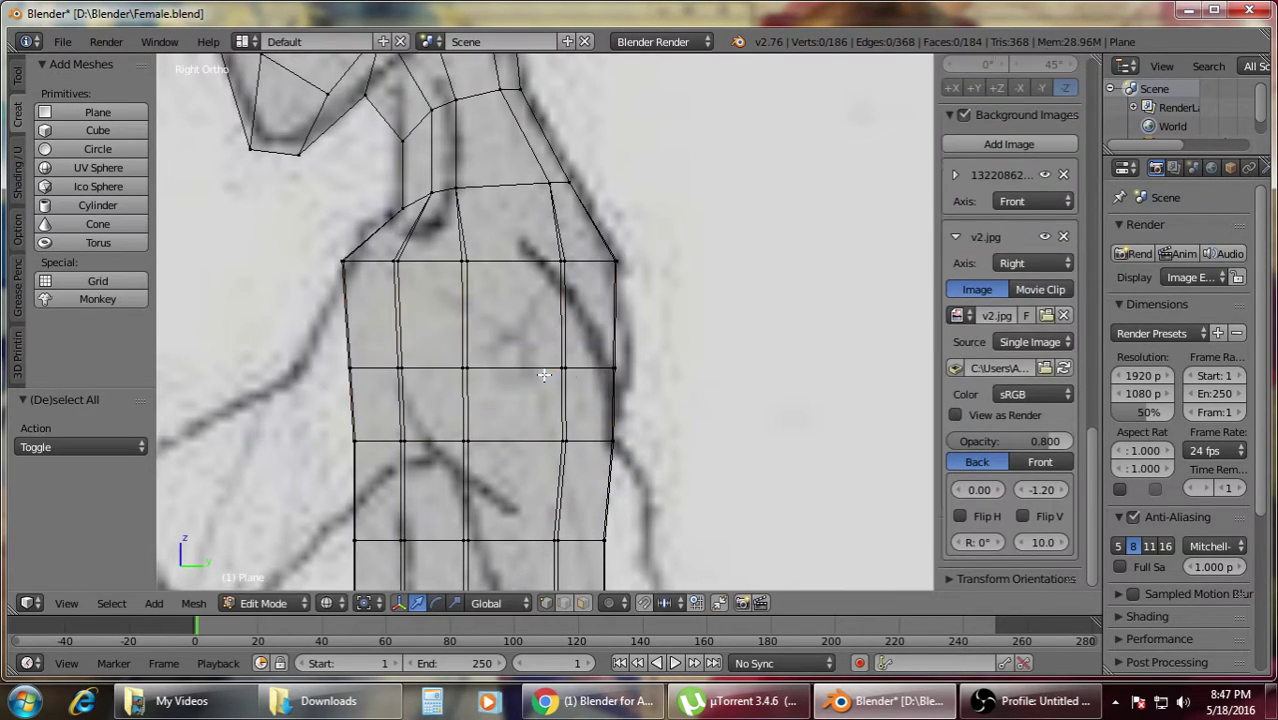
key(b)
drag(548, 348, 669, 368)
key(a)
- Move the front vertices of the new upper chest loop and the loop beneath it forward to follow the reference chest
scroll(510, 444, down, 3)
shift+middle_drag(488, 422, 581, 406)
scroll(581, 406, up, 3)
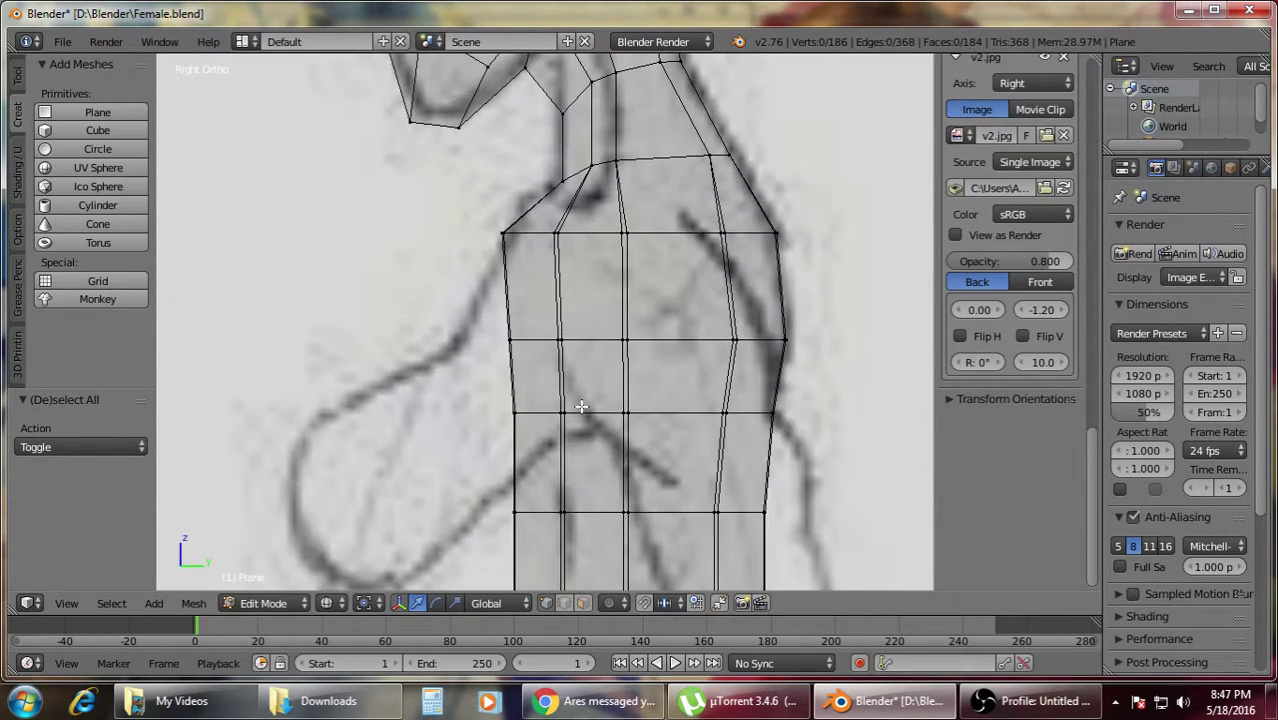
drag(588, 351, 546, 344)
key(a)
key(b)
drag(489, 390, 545, 430)
key(a)
- Move the front vertices of the mid-breast loop and the loop directly above it forward along the reference chest
scroll(545, 430, down, 2)
shift+middle_drag(547, 449, 557, 368)
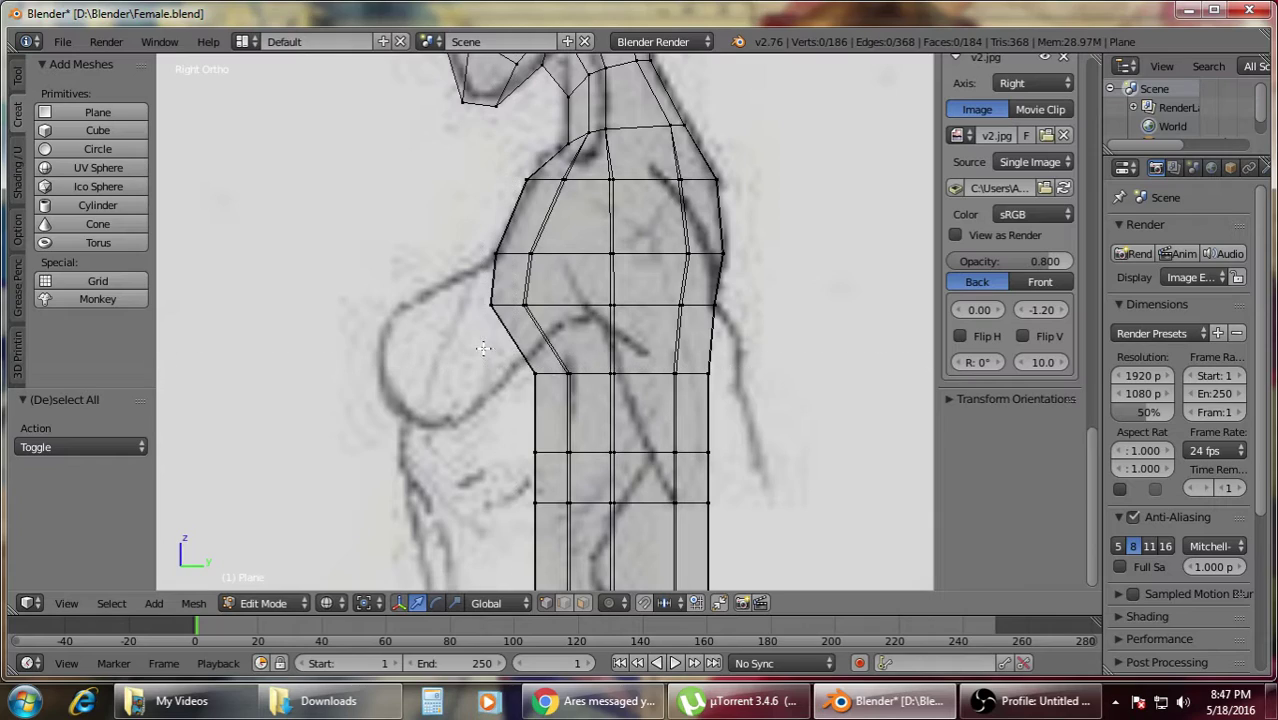
key(b)
drag(485, 349, 549, 381)
click(571, 383)
key(a)
key(b)
drag(468, 290, 543, 313)
key(a)
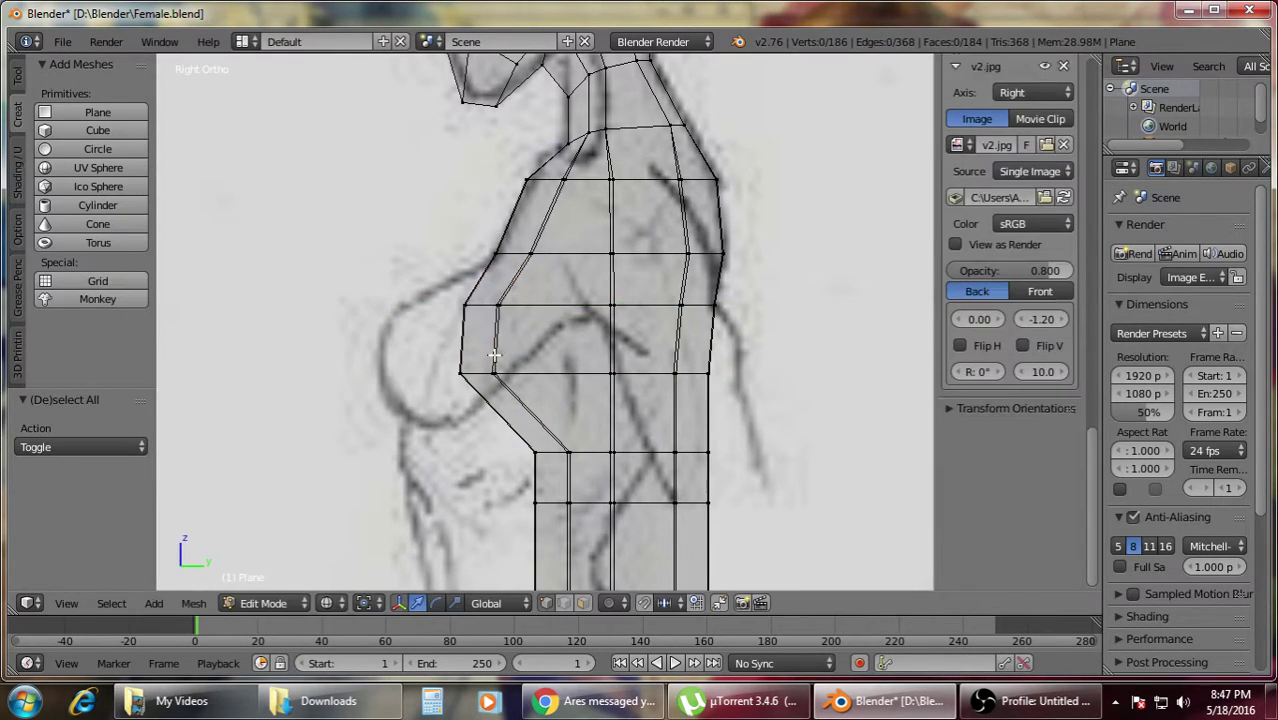
- Move the front vertices of the mid-breast loop further forward to continue the chest's slope
key(b)
drag(445, 353, 526, 406)
drag(549, 374, 523, 377)
key(a)
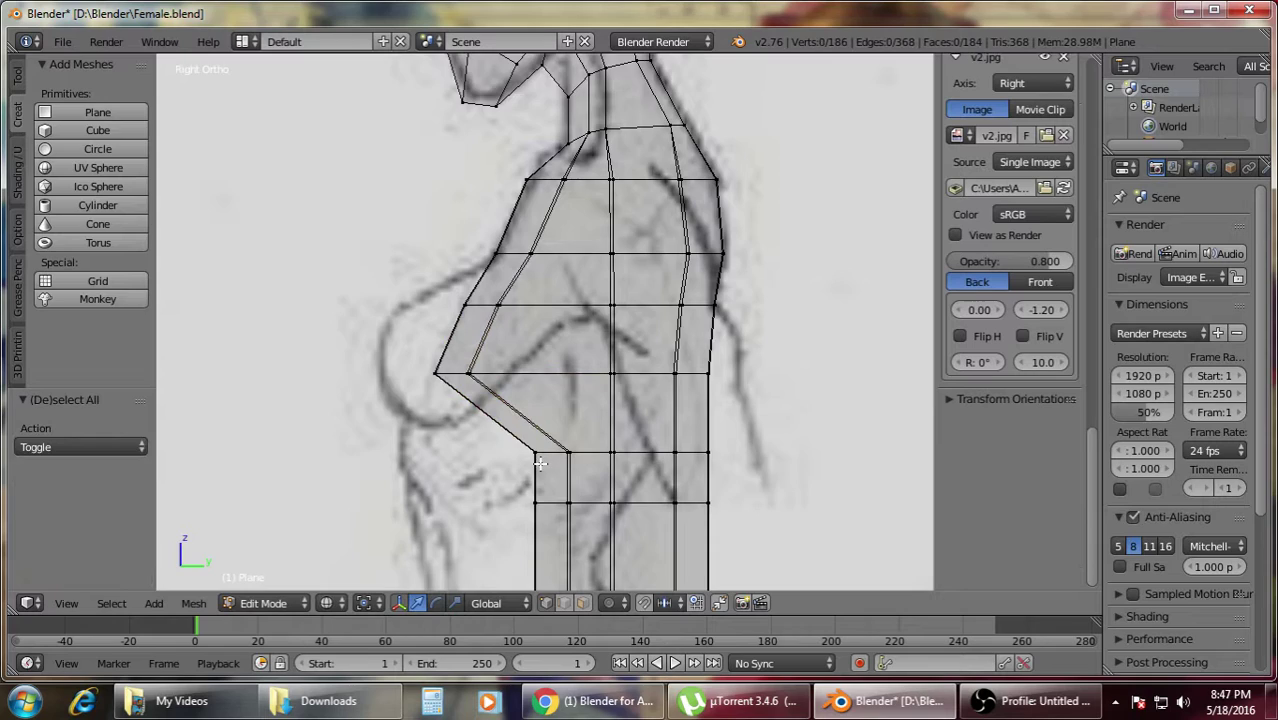
- Move the under-breast loop's front vertices forward to the reference outline, and nudge the mid-breast loop's front vertices to match
shift+middle_drag(527, 459, 525, 361)
key(b)
drag(578, 388, 488, 379)
key(a)
key(b)
drag(422, 267, 499, 279)
key(a)
- Move the front vertices of the lower rib loop forward to line up vertically beneath the under-breast loop
key(b)
drag(376, 336, 490, 425)
key(a)
key(b)
key(a)
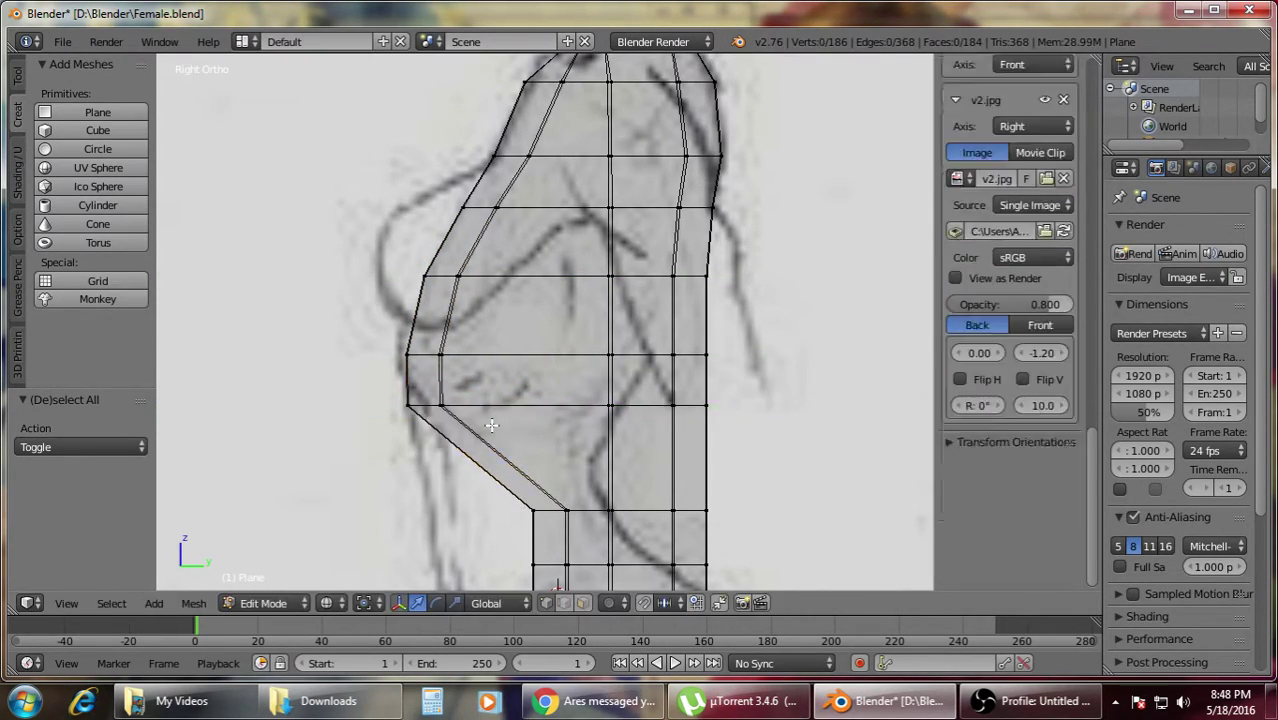
- Move the mid-side vertices of the two chest loops below the shoulders forward to follow the torso's curve
scroll(503, 443, down, 4)
shift+middle_drag(526, 448, 521, 388)
scroll(521, 386, up, 3)
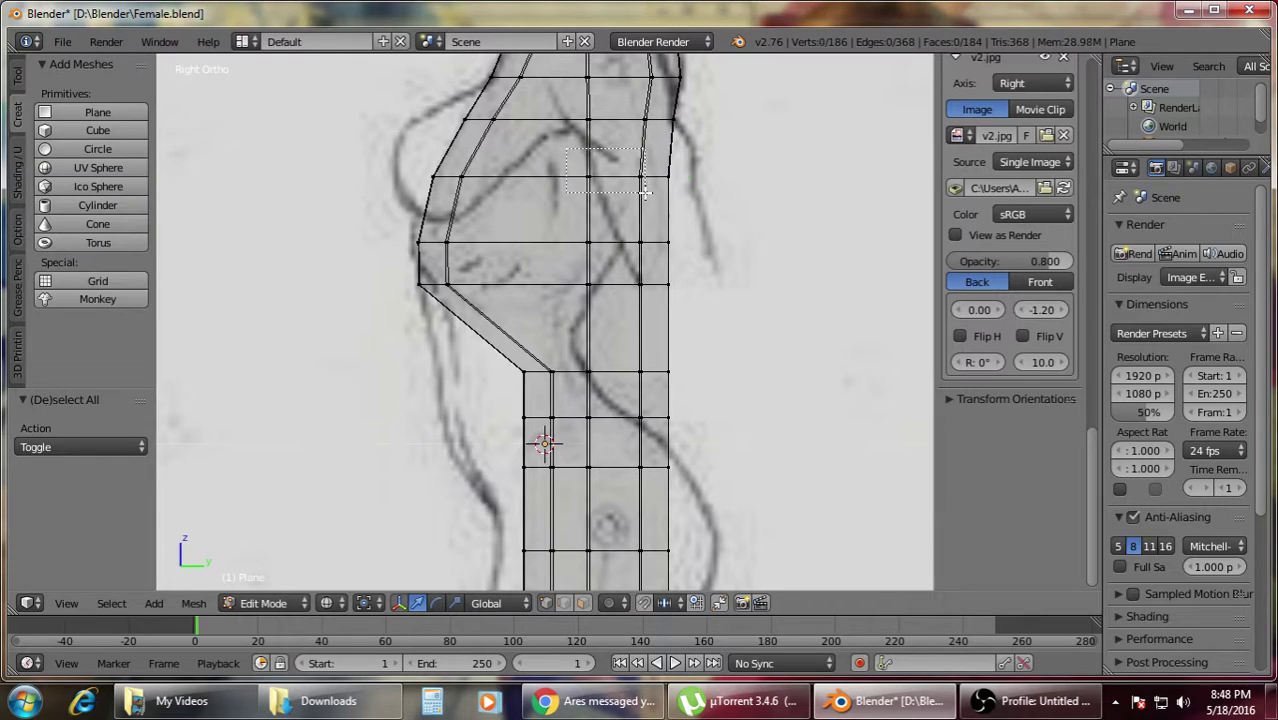
scroll(625, 165, down, 3)
drag(558, 161, 586, 194)
scroll(586, 194, up, 3)
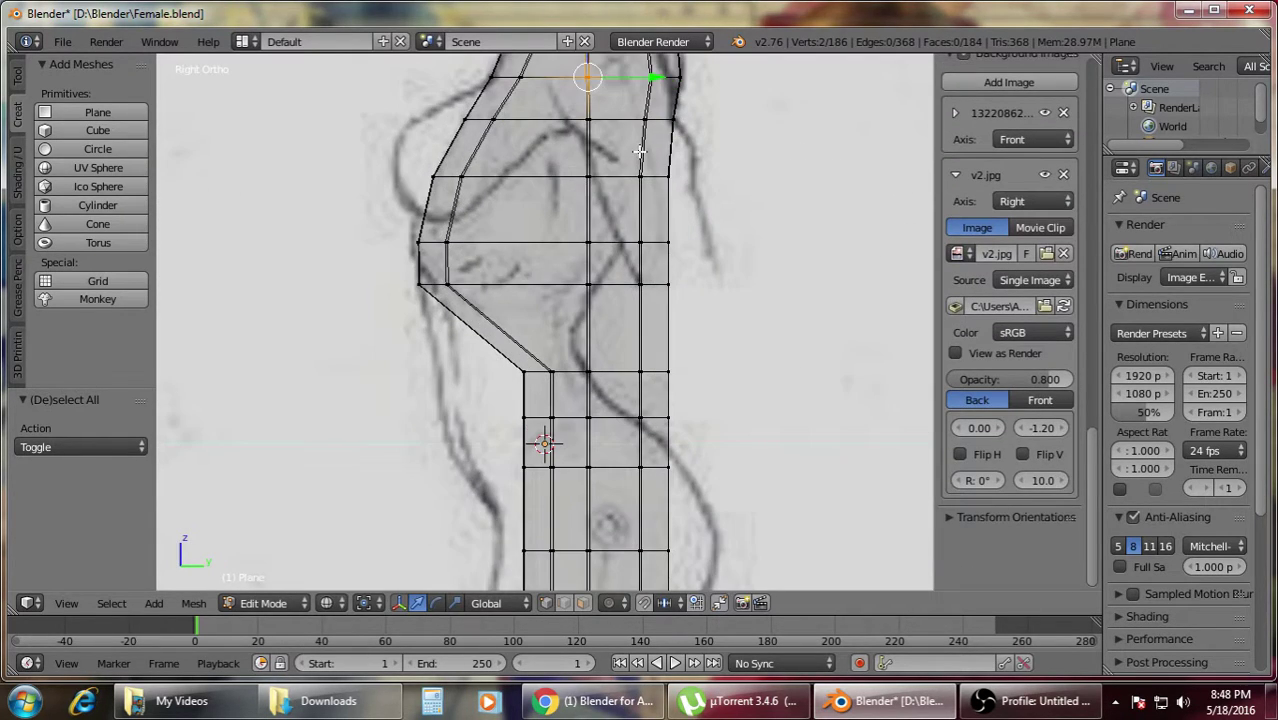
shift+middle_drag(638, 151, 628, 254)
drag(640, 179, 624, 224)
key(a)
key(b)
click(600, 226)
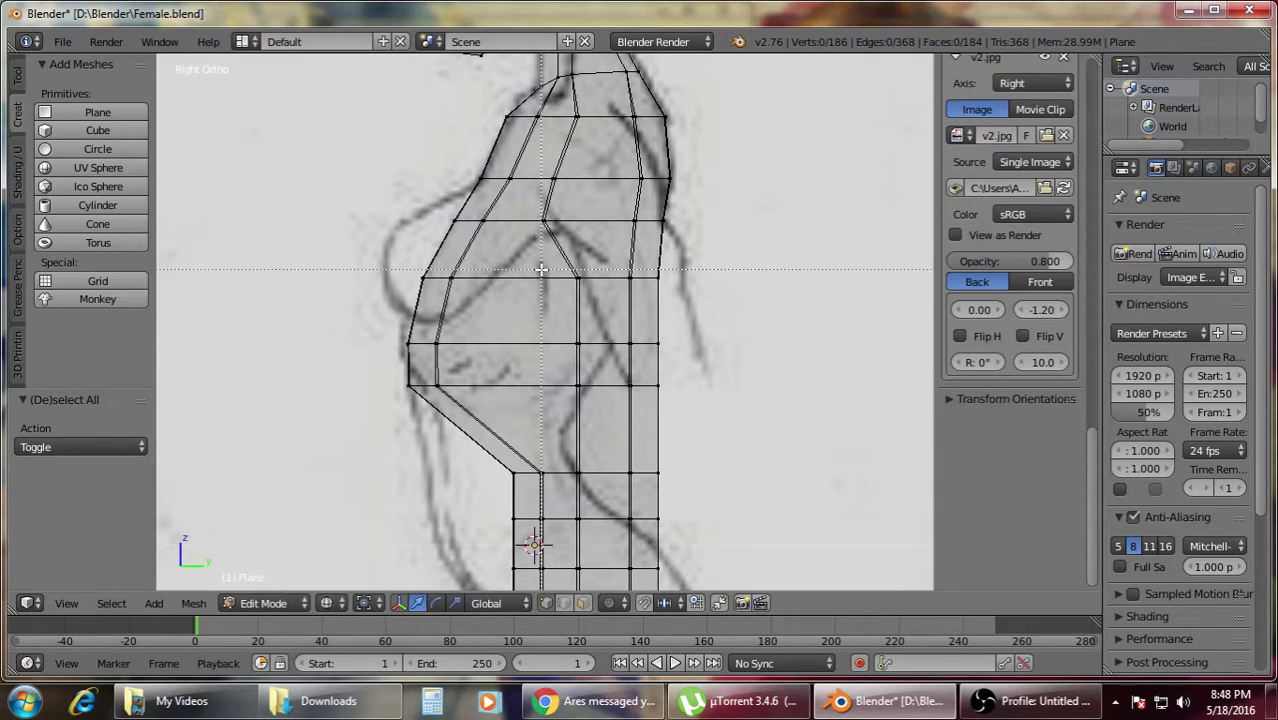
- Move the mid-side vertices of the mid-breast and under-breast loops forward along Y to continue the side edge's slope
right_click(577, 277)
key(g)
key(y)
drag(589, 283, 586, 283)
key(a)
key(b)
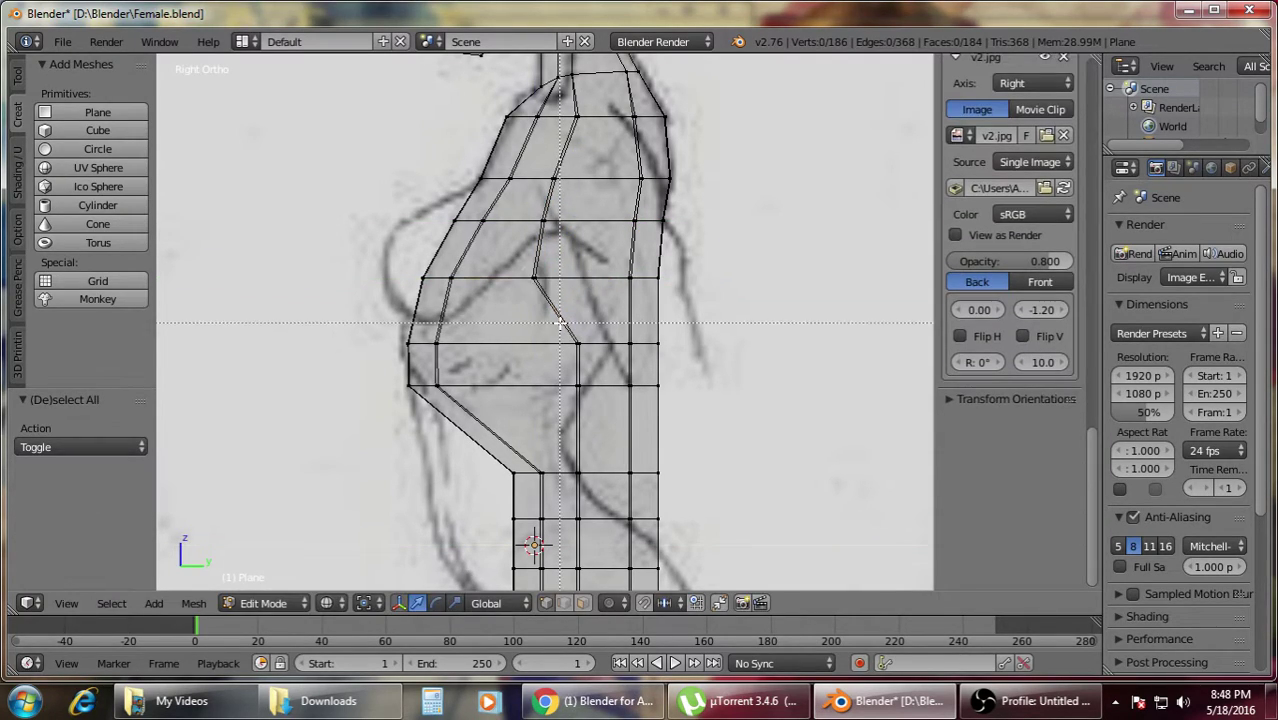
drag(593, 363, 594, 362)
key(g)
key(y)
click(575, 348)
key(a)
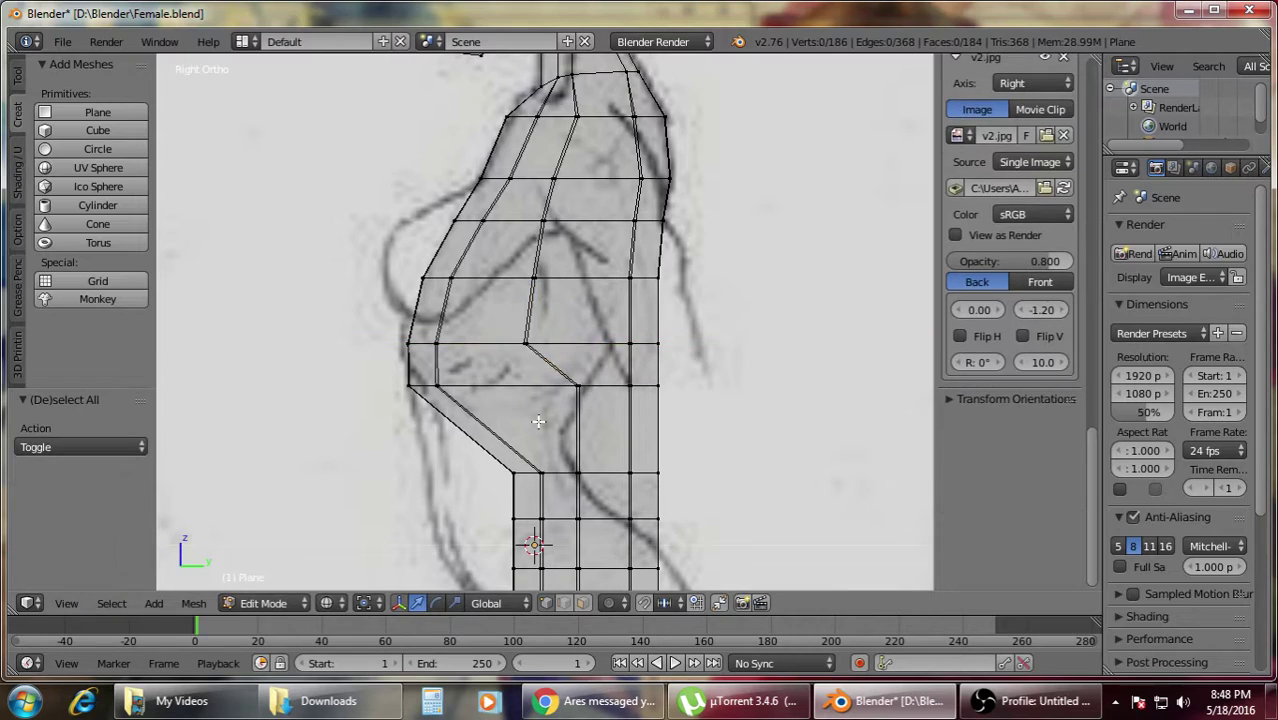
- Try to move the whole waist loop forward by 0.237 along Y
drag(512, 468, 604, 490)
key(g)
key(y)
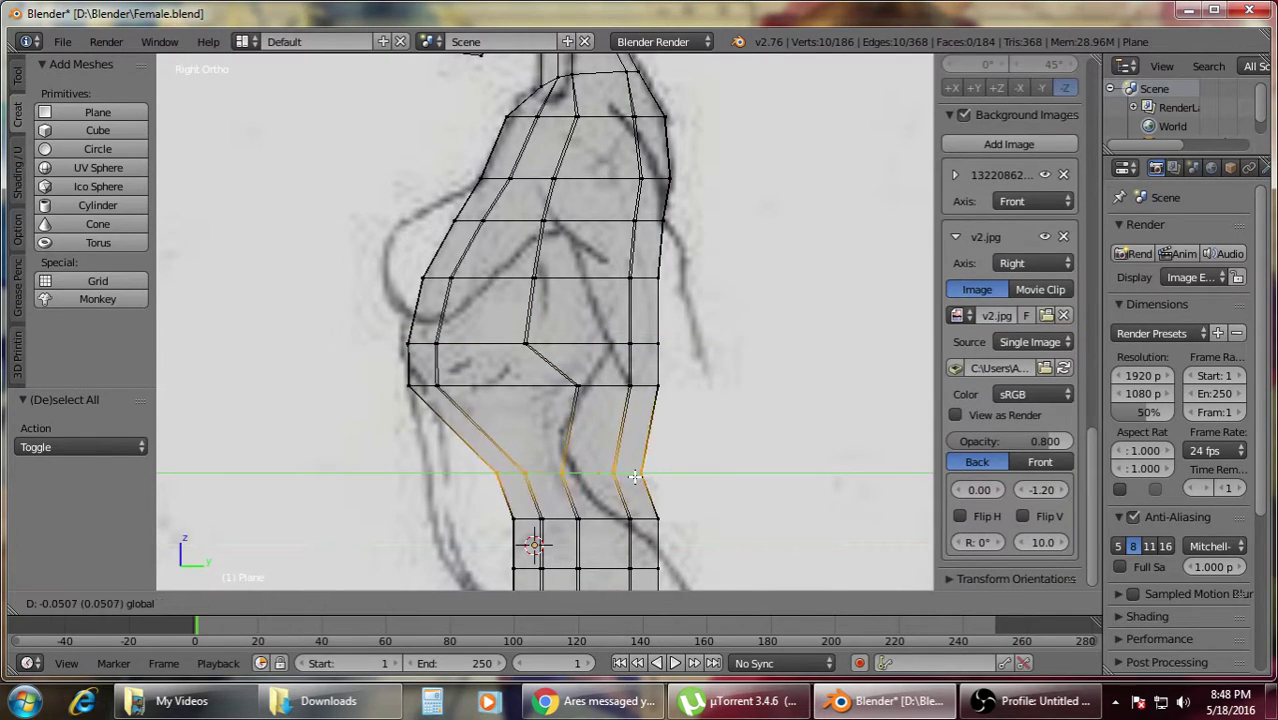
click(575, 478)
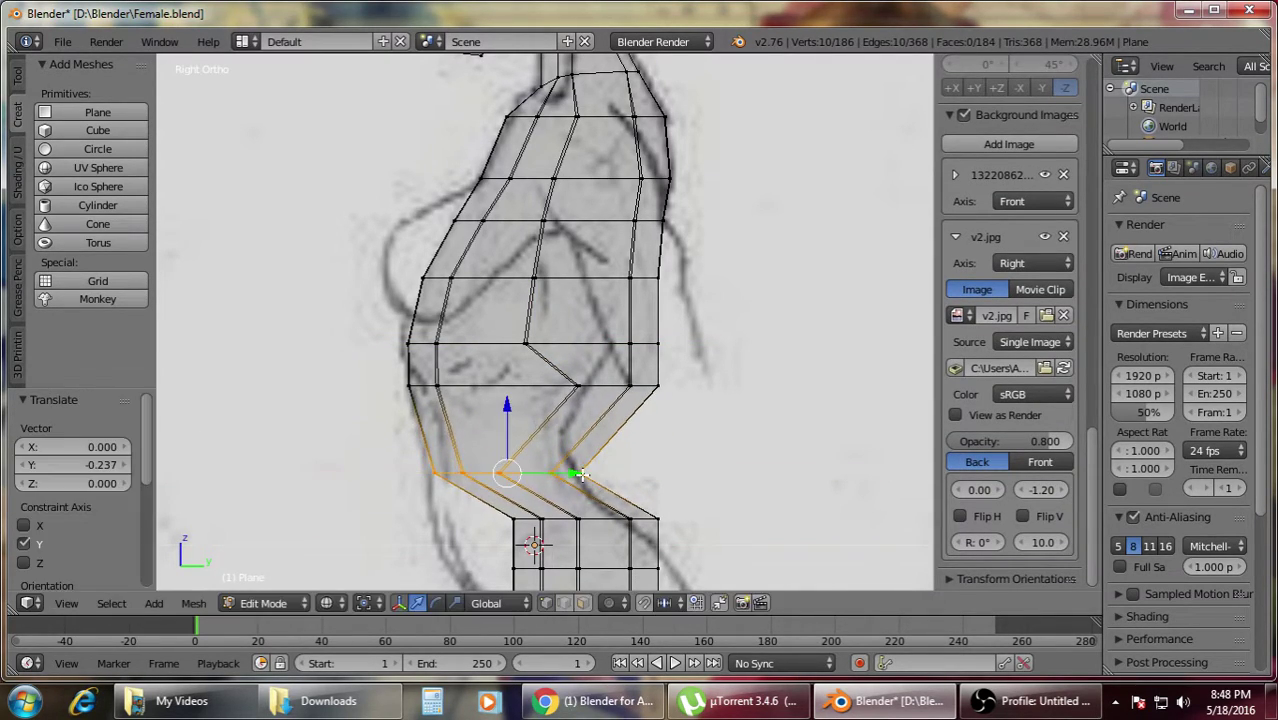
key(a)
- Move the mid-side vertices of the lower rib loop forward along Y in line with the loops above
drag(603, 402, 604, 403)
key(g)
key(y)
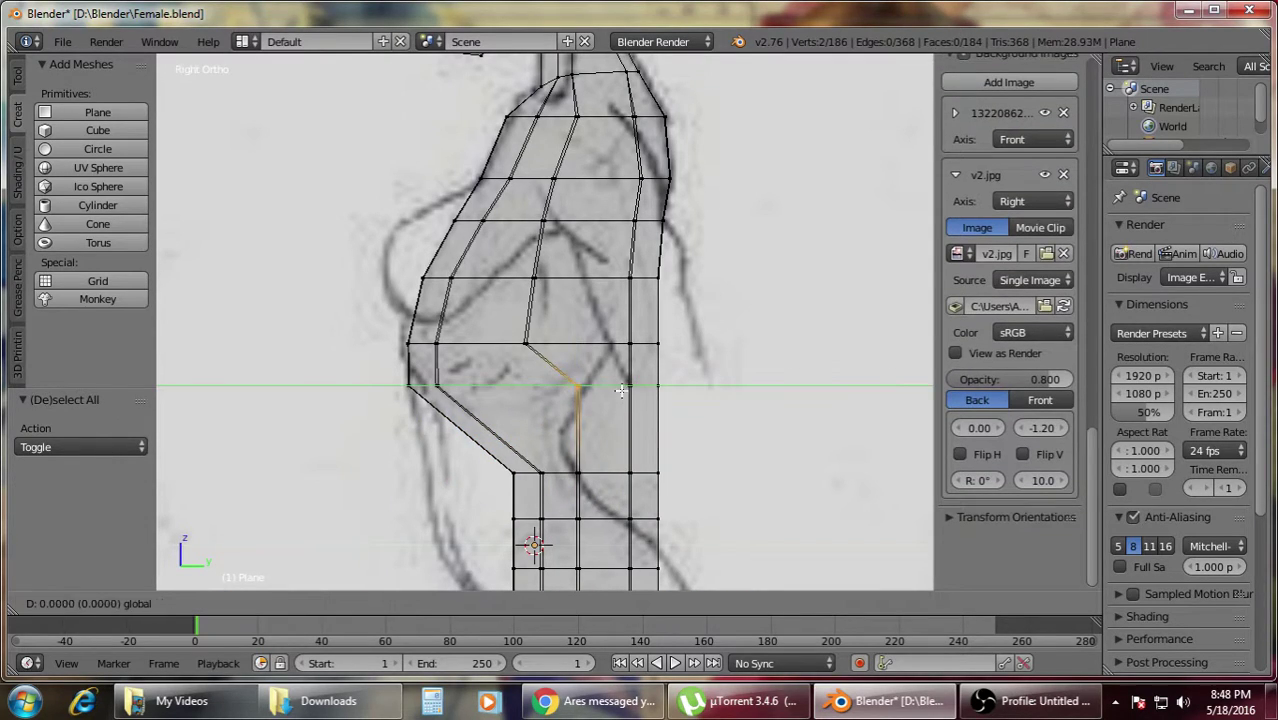
click(543, 398)
key(a)
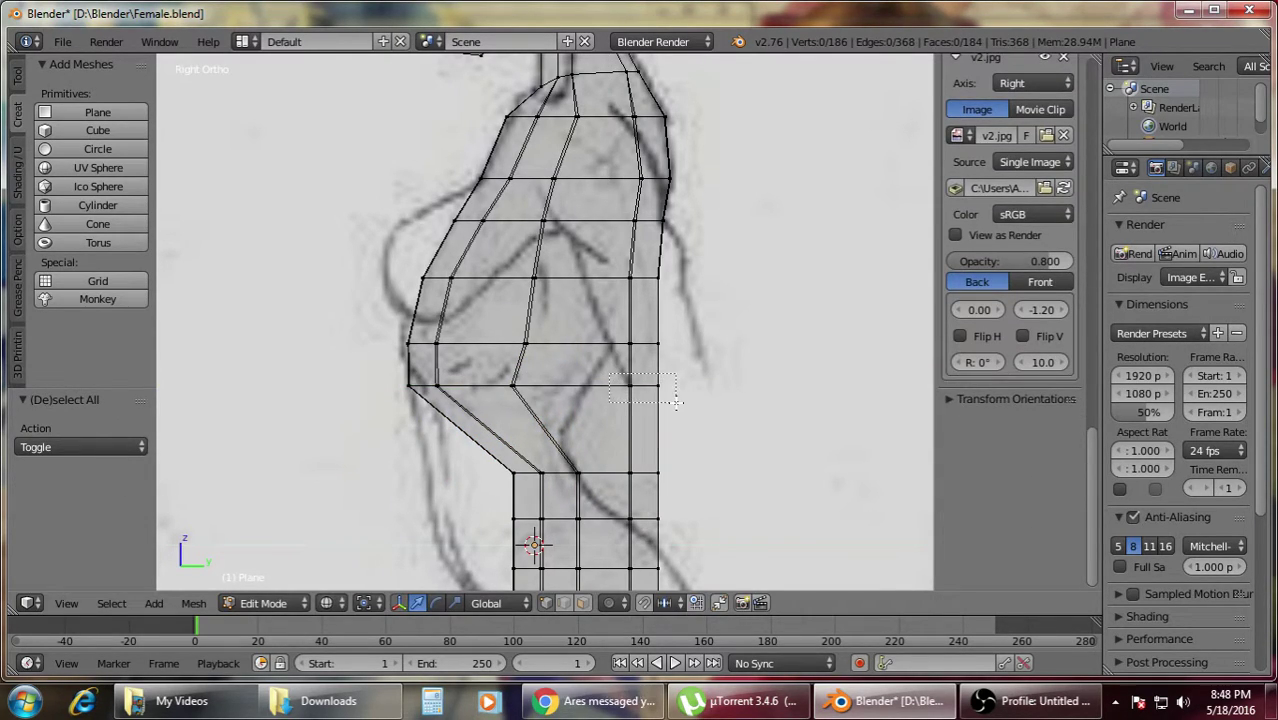
- Move the rear vertices of the mid-breast and under-breast loops forward to fit the narrowing reference back
key(b)
drag(617, 271, 676, 276)
key(a)
key(b)
drag(616, 329, 682, 345)
click(666, 344)
key(a)
- Move the rear vertices of the lower rib loop forward by about 0.2 along Y toward the reference lower back
key(b)
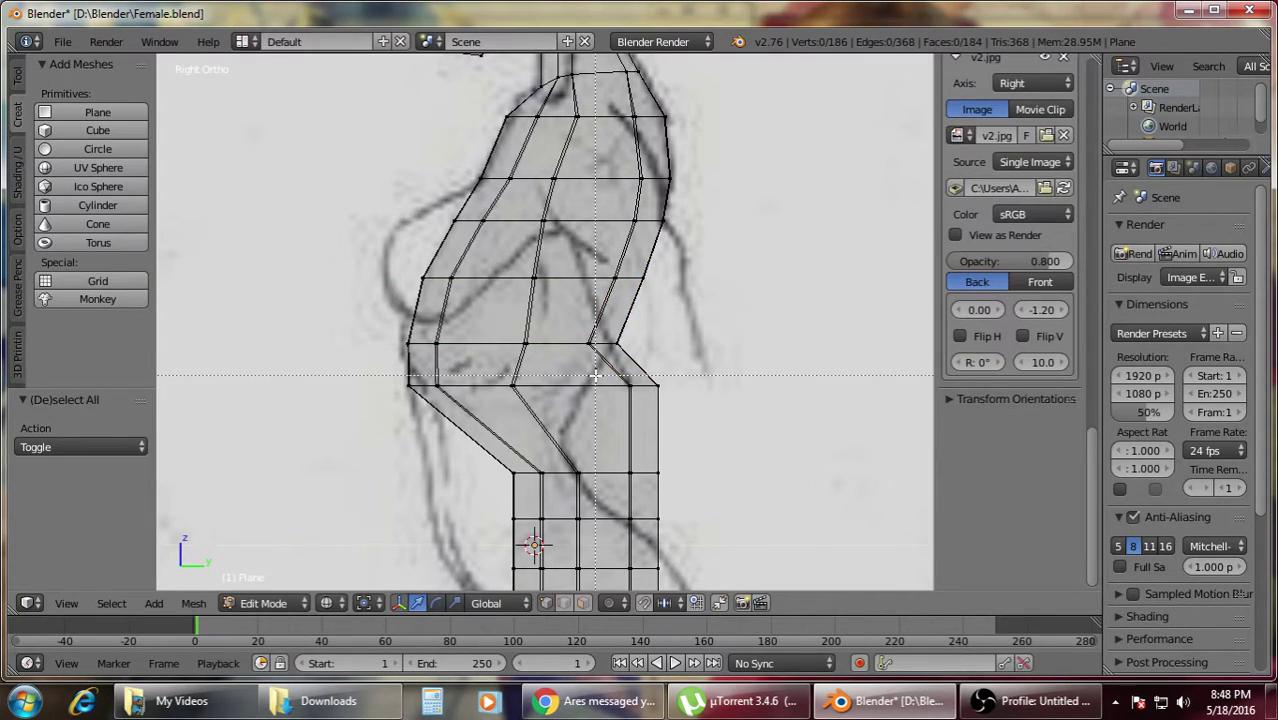
drag(596, 377, 700, 418)
key(g)
key(y)
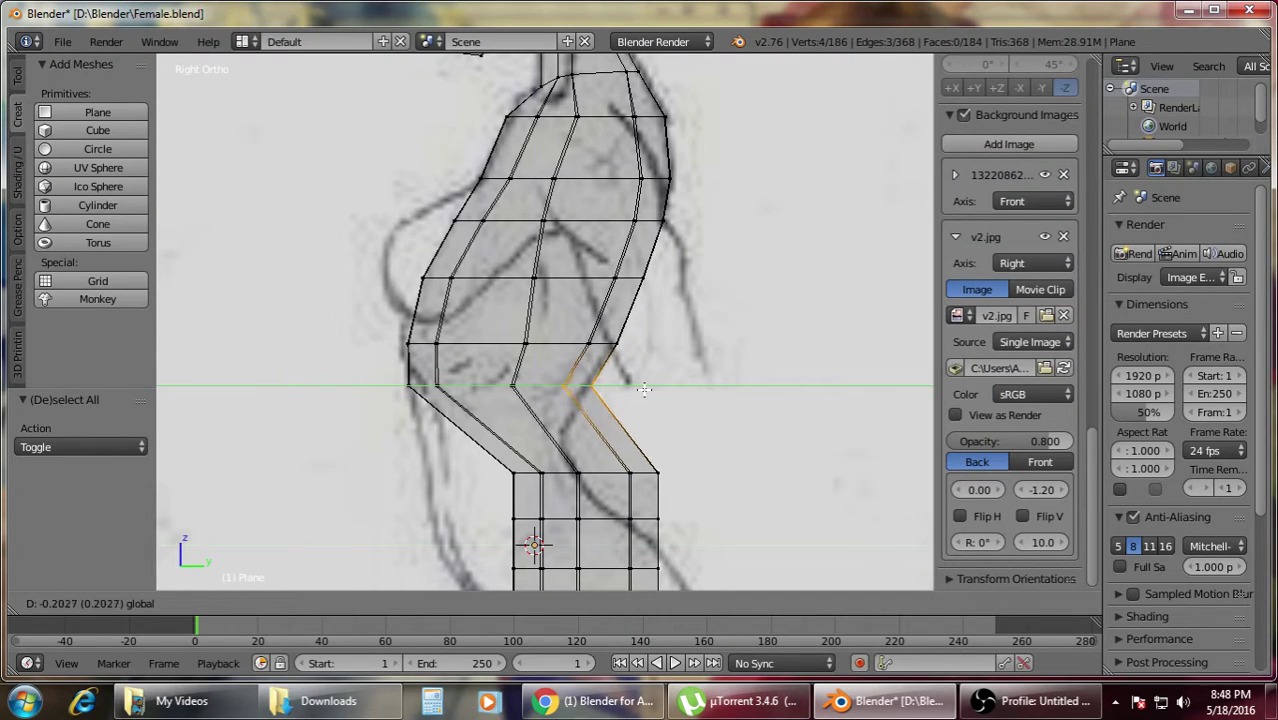
click(641, 390)
key(a)
- Move the whole waist loop forward by about 0.25 along Y onto the reference waist
scroll(643, 380, down, 4)
scroll(645, 365, up, 4)
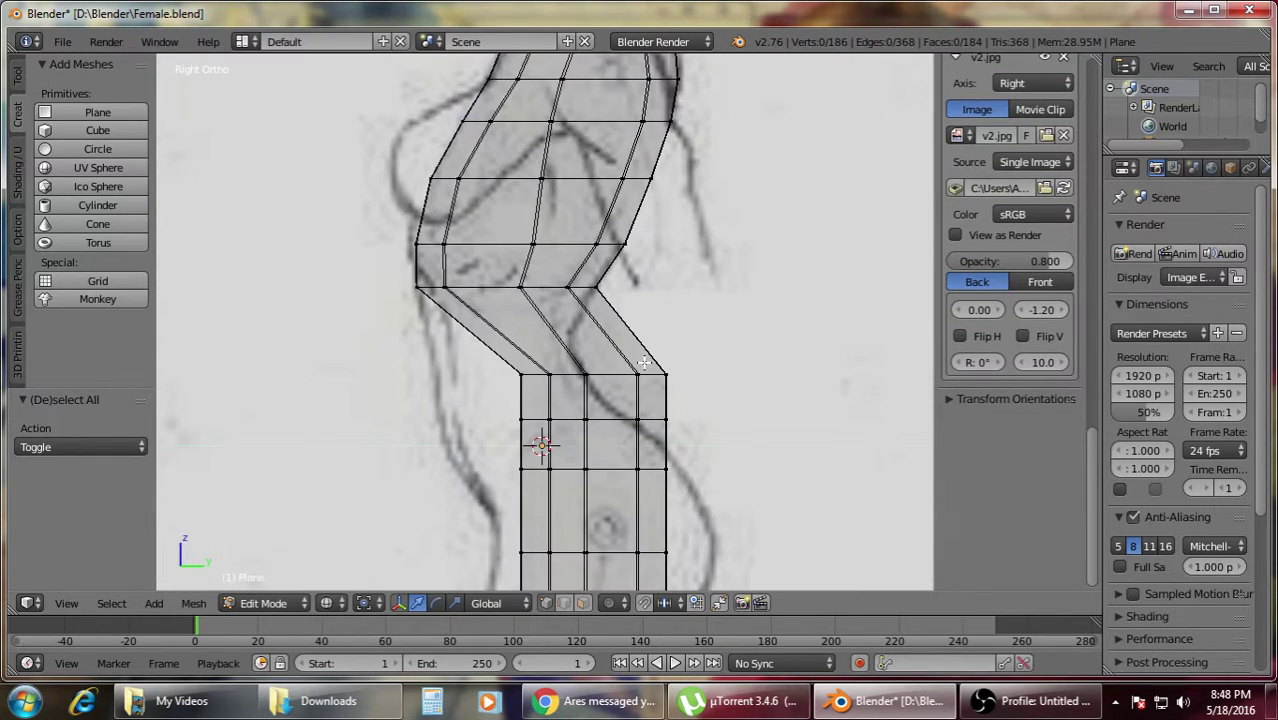
drag(650, 405, 651, 406)
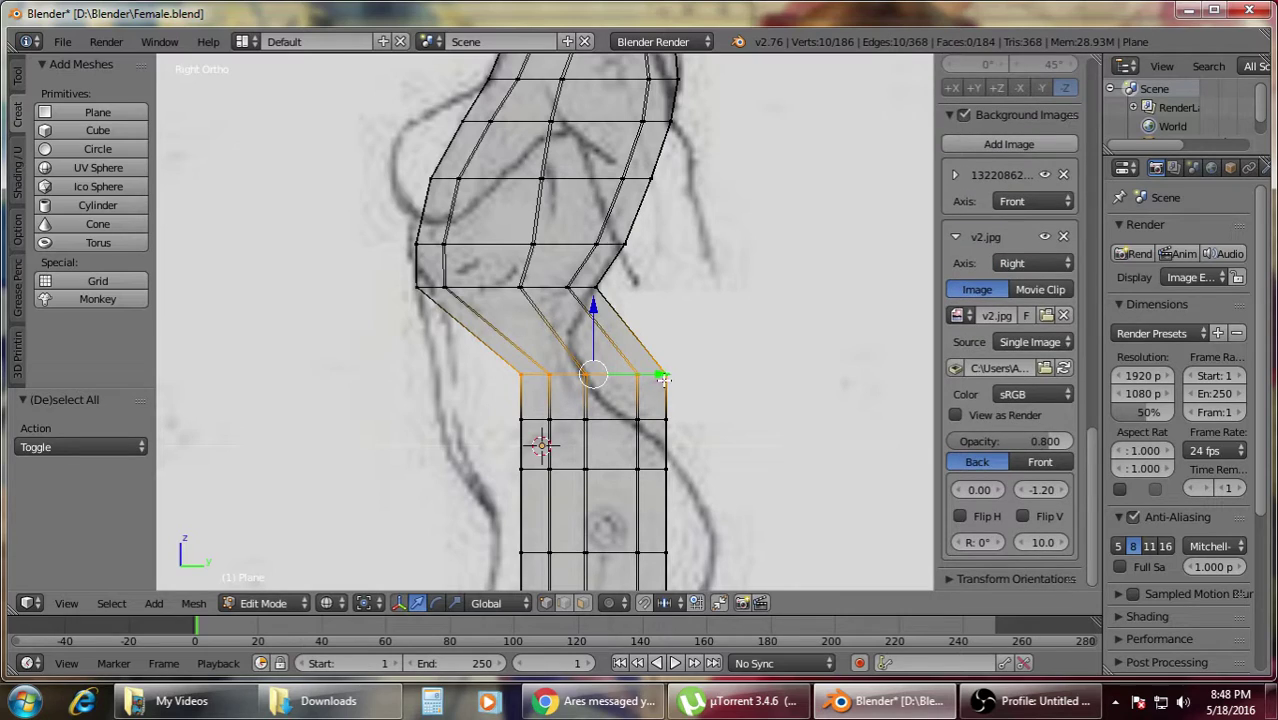
key(g)
key(y)
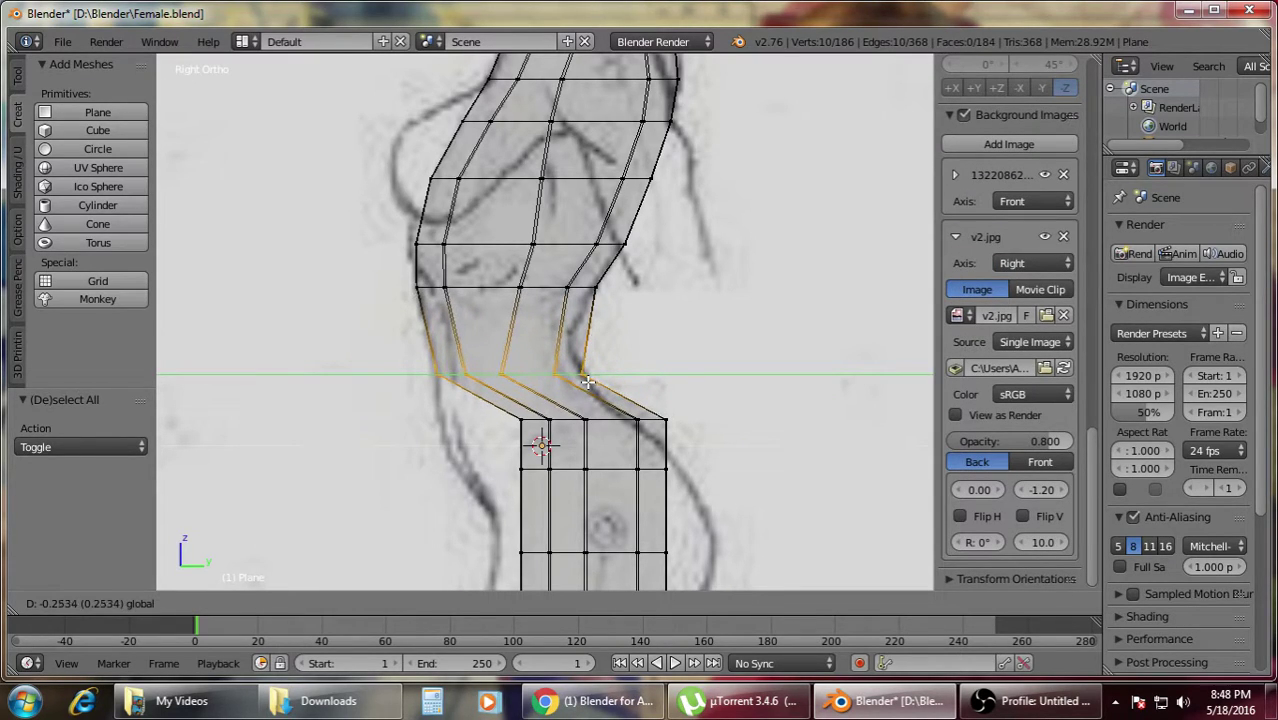
click(598, 382)
key(a)
- Move the whole loop just below the waist forward to place its rear vertices on the reference lower back
shift+middle_drag(675, 391, 679, 347)
scroll(679, 347, up, 2)
key(b)
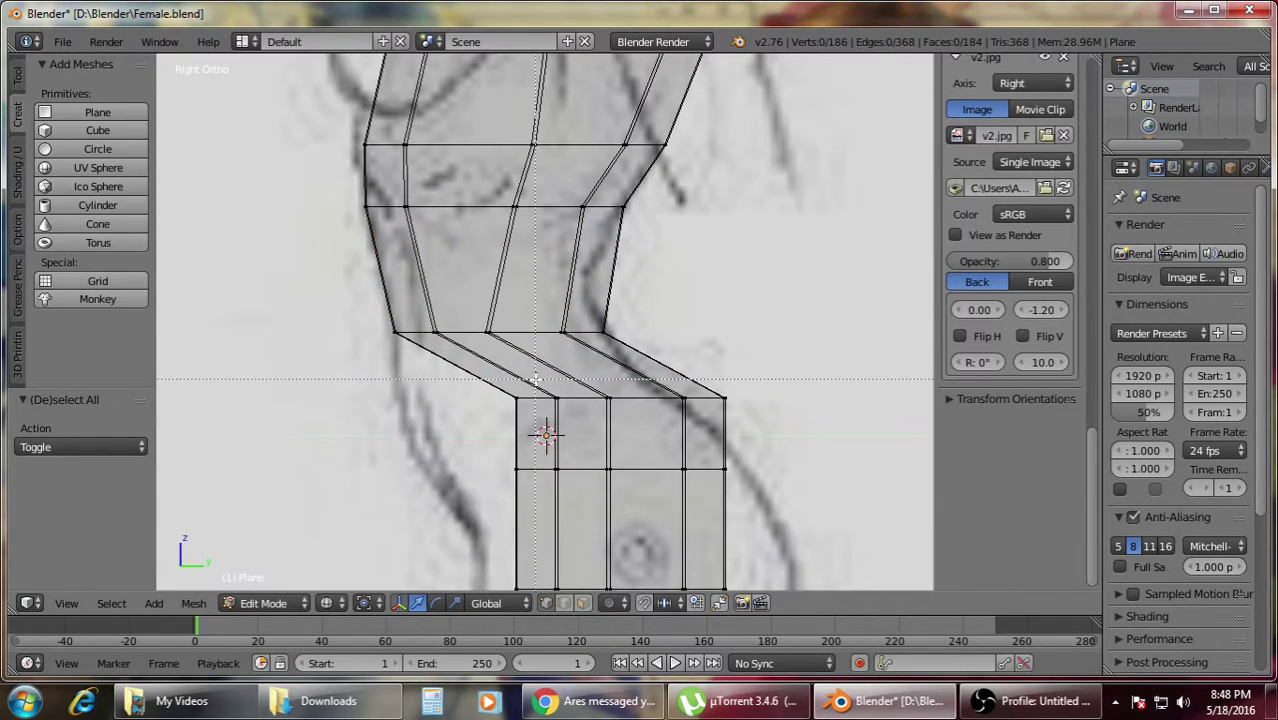
drag(484, 379, 762, 426)
drag(681, 398, 625, 403)
- Move the front vertices of the loop below the waist forward by about 0.12 along Y to the reference belly
key(a)
key(b)
drag(420, 376, 496, 399)
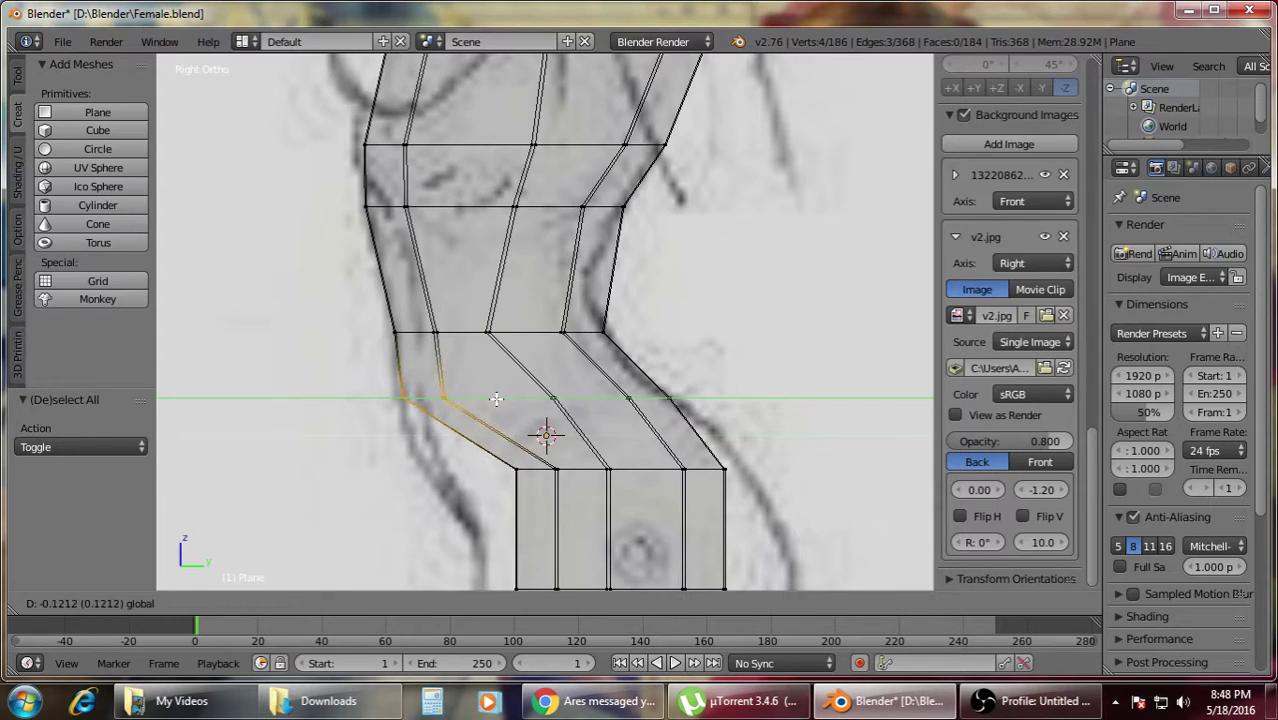
click(495, 400)
key(a)
- Move the mid-side vertices of the waist loop backward to smooth the side edge
scroll(488, 302, down, 2)
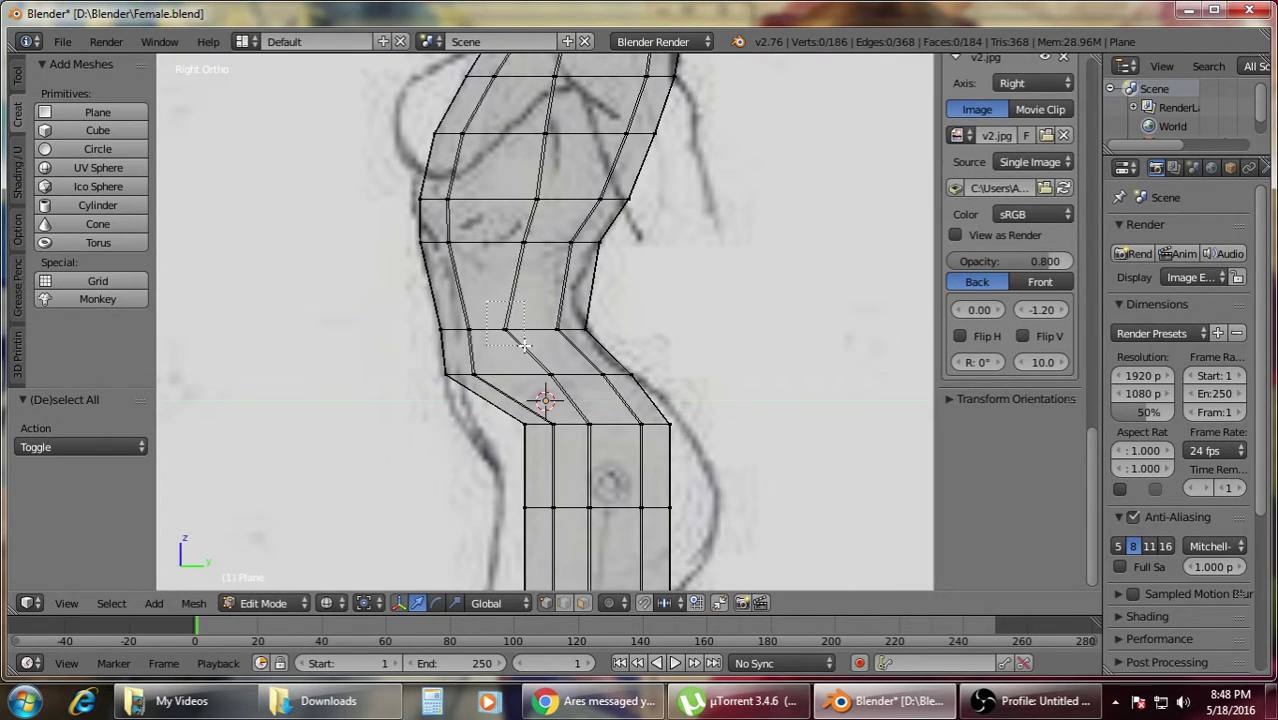
drag(524, 345, 573, 357)
key(a)
- Move the front vertices of the upper pelvis loop forward by about 0.19 along Y to the lower belly outline
scroll(585, 326, down, 3)
scroll(611, 352, up, 3)
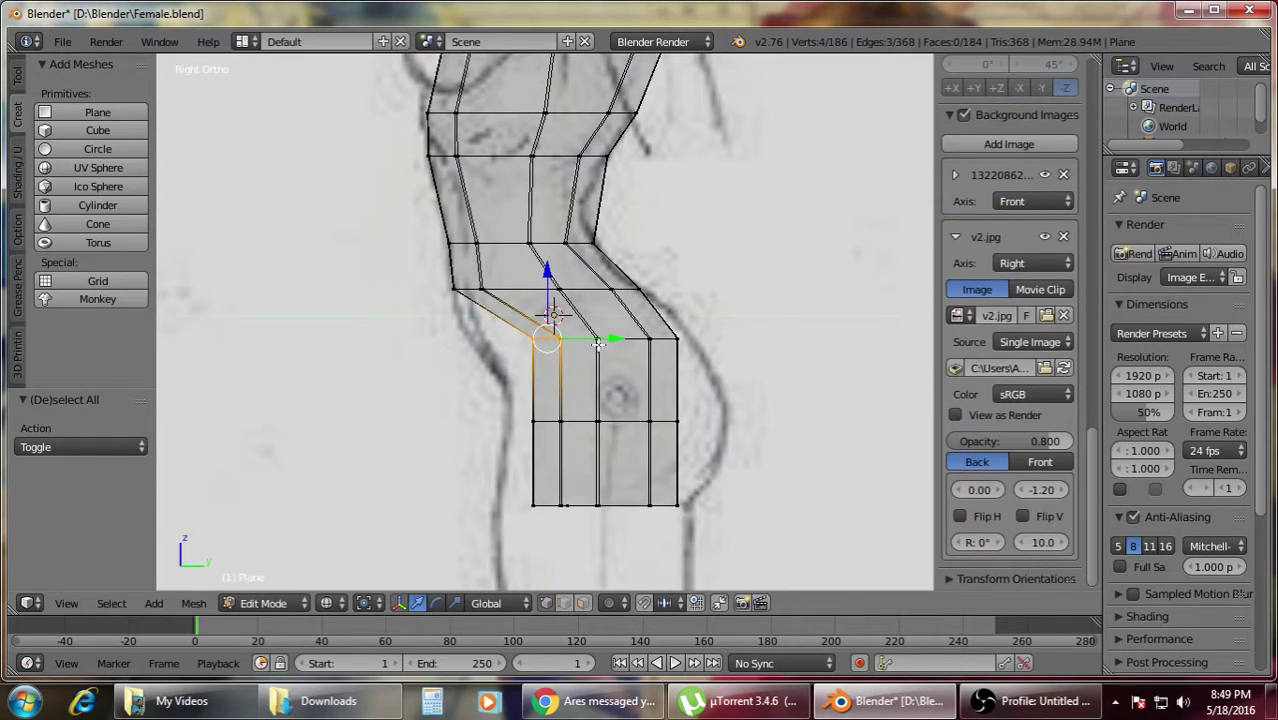
key(g)
key(y)
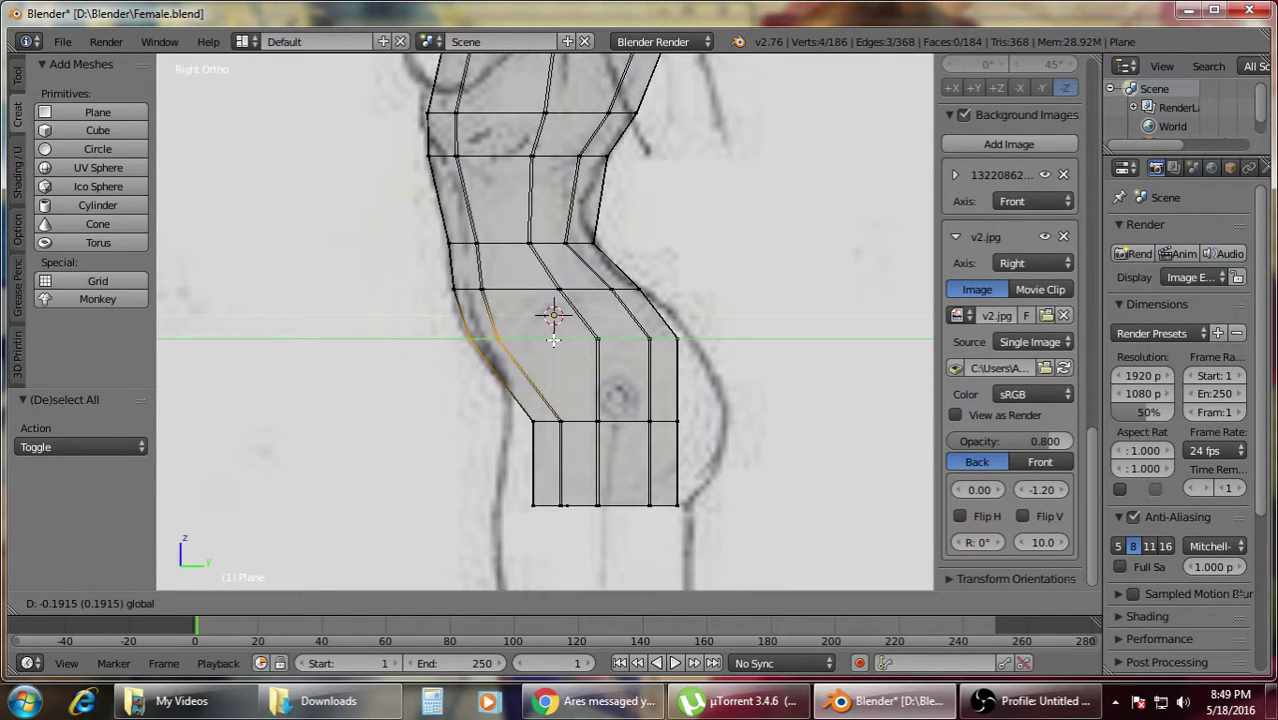
drag(550, 342, 552, 342)
key(a)
- Move the rear vertices of the upper pelvis loop backward to the top of the reference buttock
key(b)
drag(625, 313, 732, 334)
click(732, 334)
key(a)
- Nudge the rear vertices of the waist loop and the loop below it to fit the reference lower back
key(b)
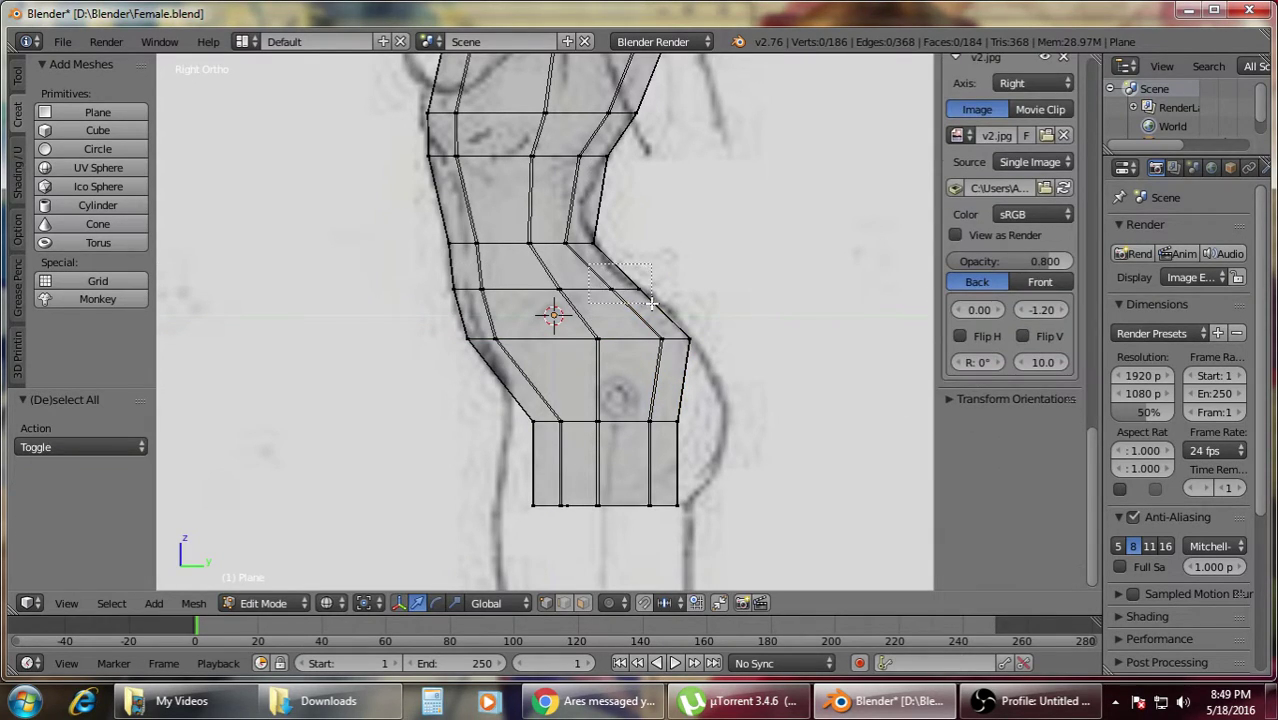
drag(652, 303, 681, 288)
key(a)
key(b)
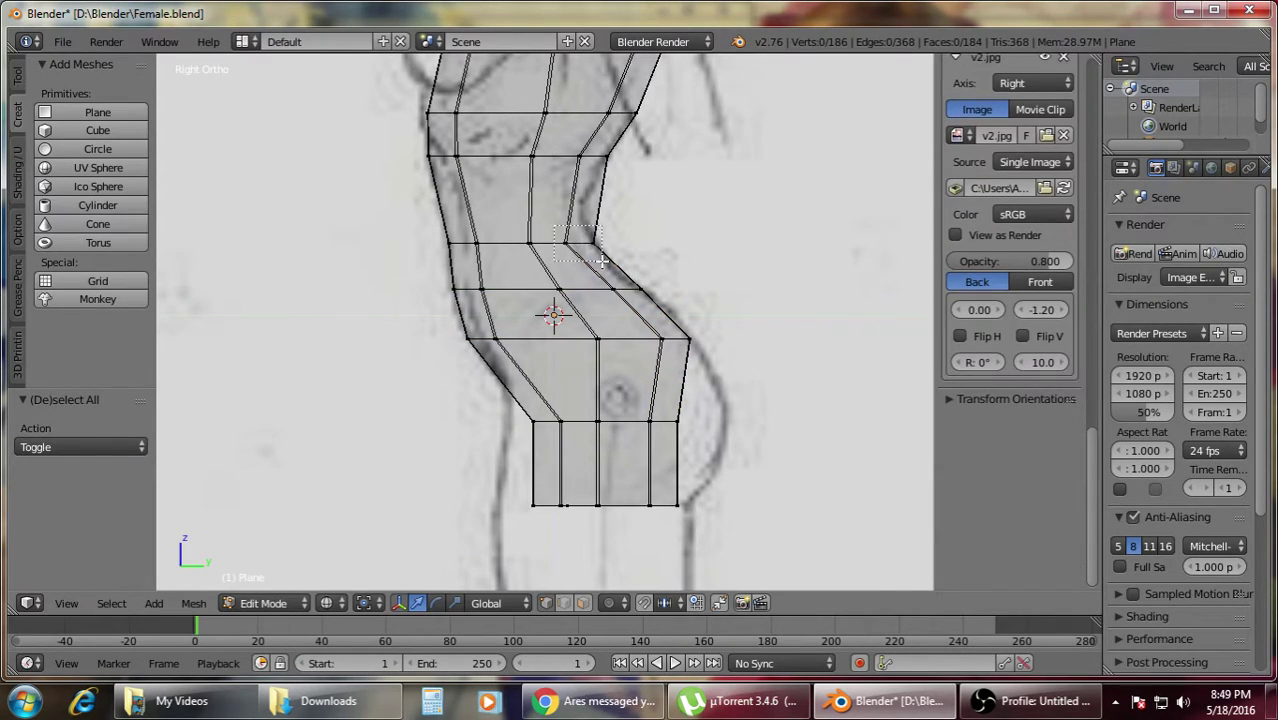
drag(601, 262, 615, 258)
key(a)
- Add a centred edge loop between the lower rib loop and the waist loop
scroll(624, 270, up, 3)
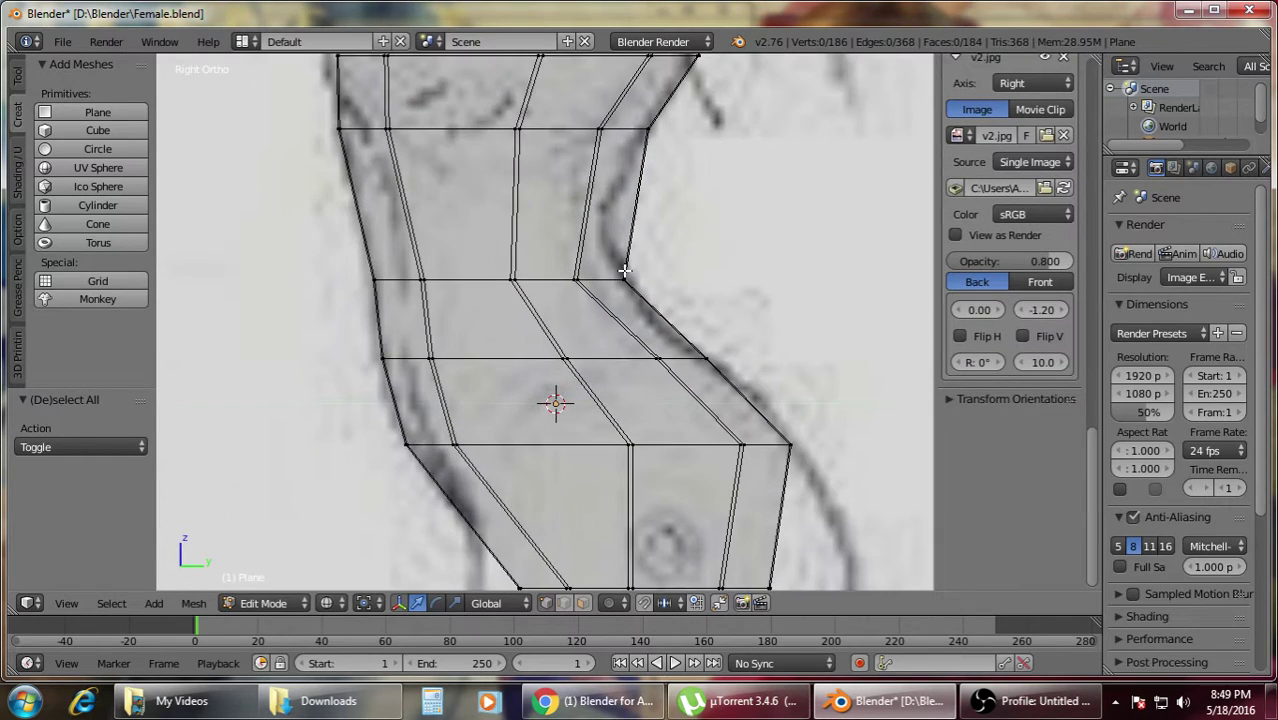
key(ctrl+r)
click(628, 211)
right_click(625, 208)
key(a)
- Move the rear vertices of the new waist loop forward along Y into the hollow of the reference lower back
key(b)
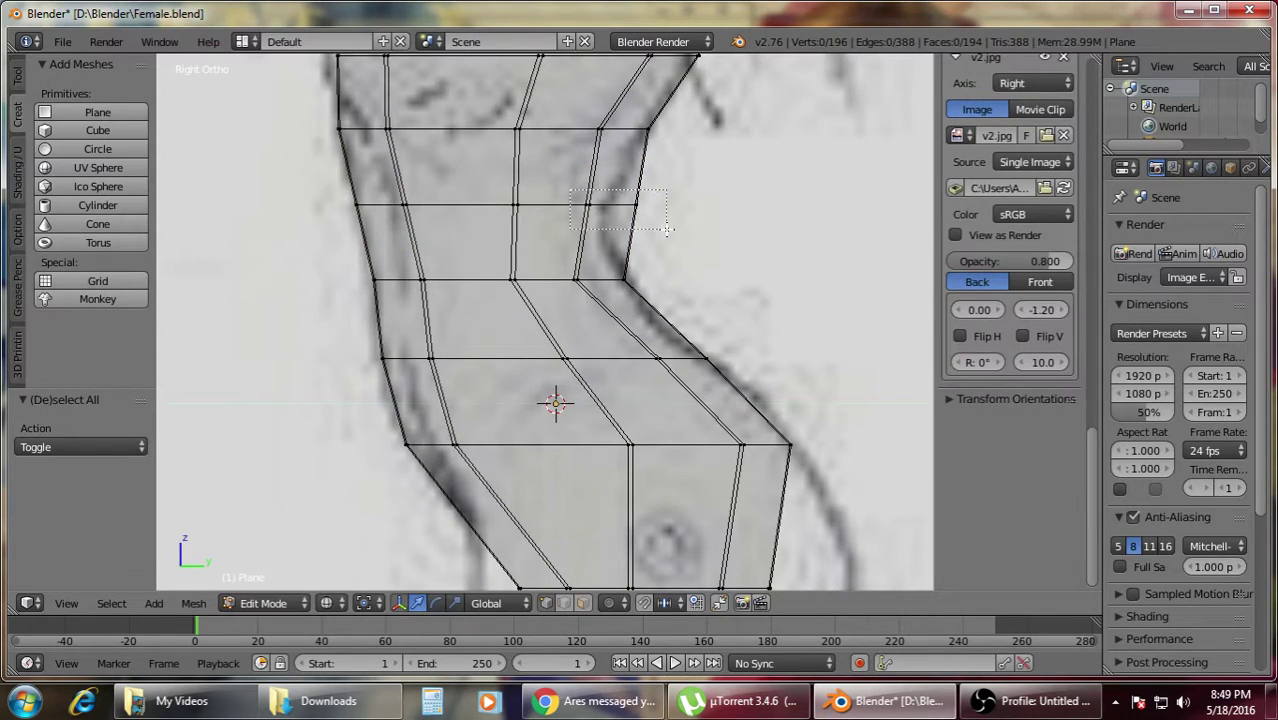
drag(667, 229, 667, 229)
key(g)
key(y)
click(642, 207)
key(a)
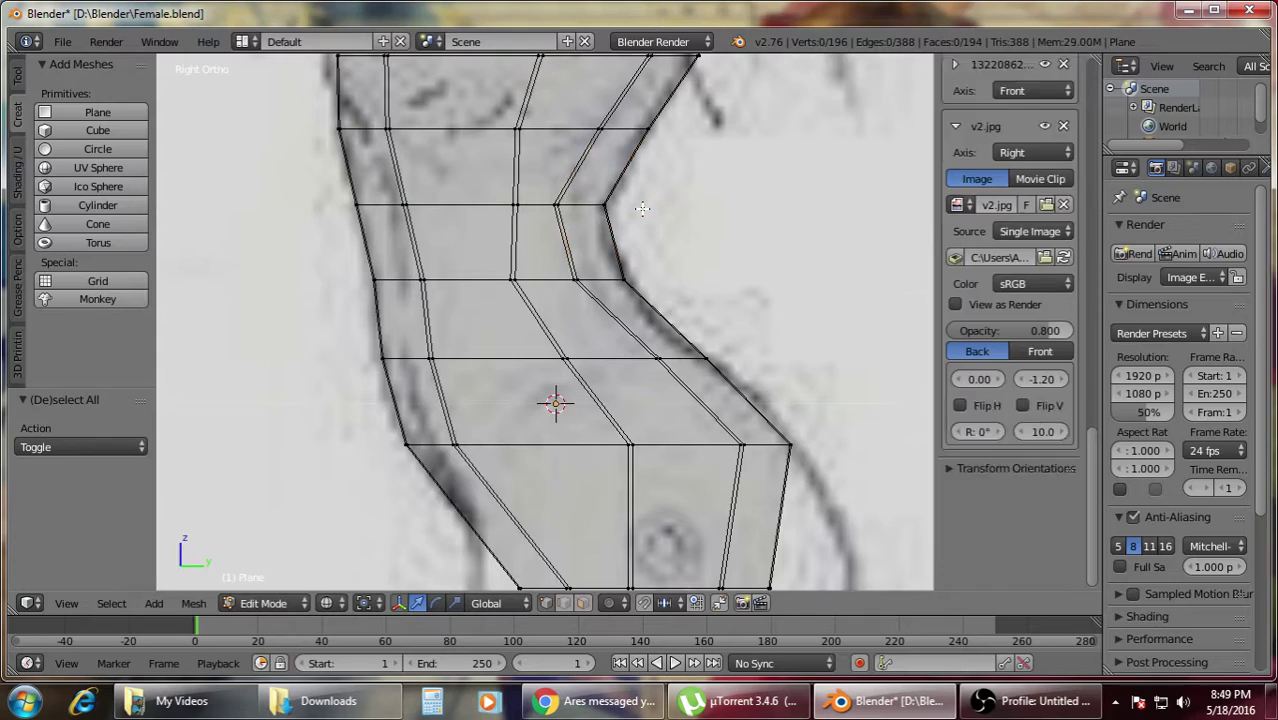
- Move the mid-side vertices of the new waist loop forward along Y to curve the side edge
drag(516, 229, 520, 233)
key(g)
key(y)
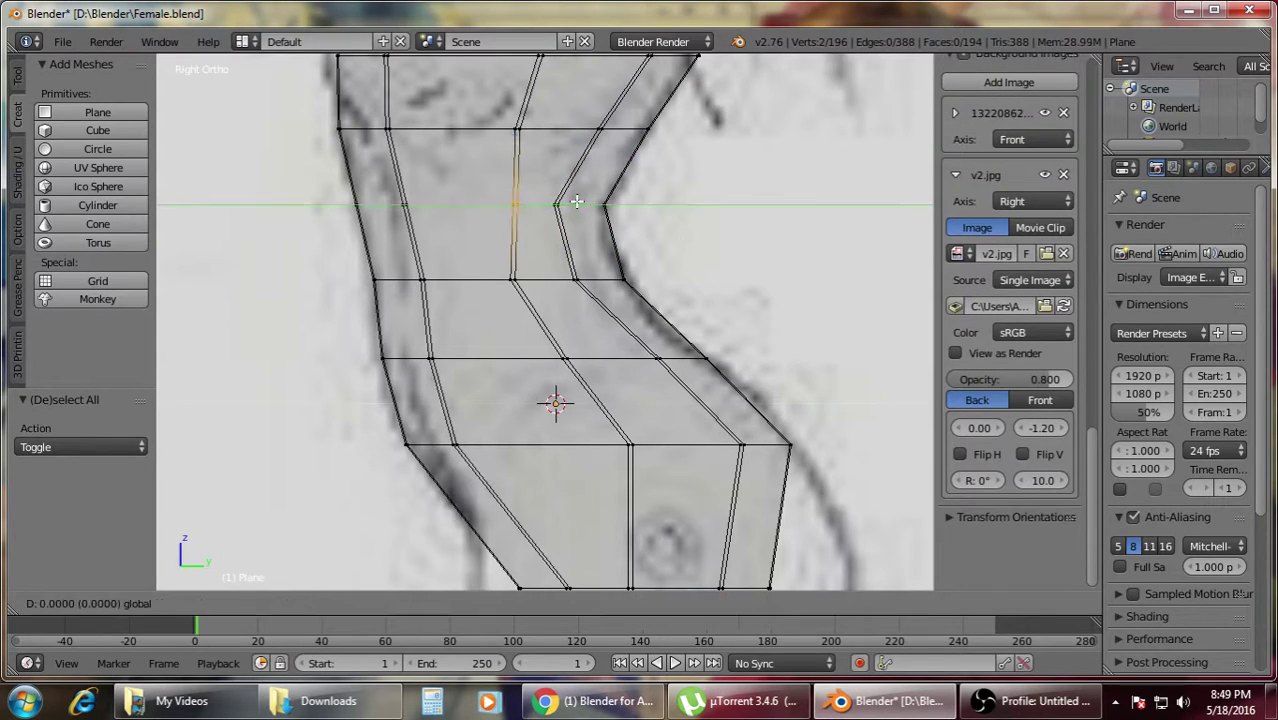
click(557, 206)
key(a)
- Move the rear vertices of the lower pelvis loop backward along Y to the fullest point of the reference buttock
scroll(557, 210, down, 4)
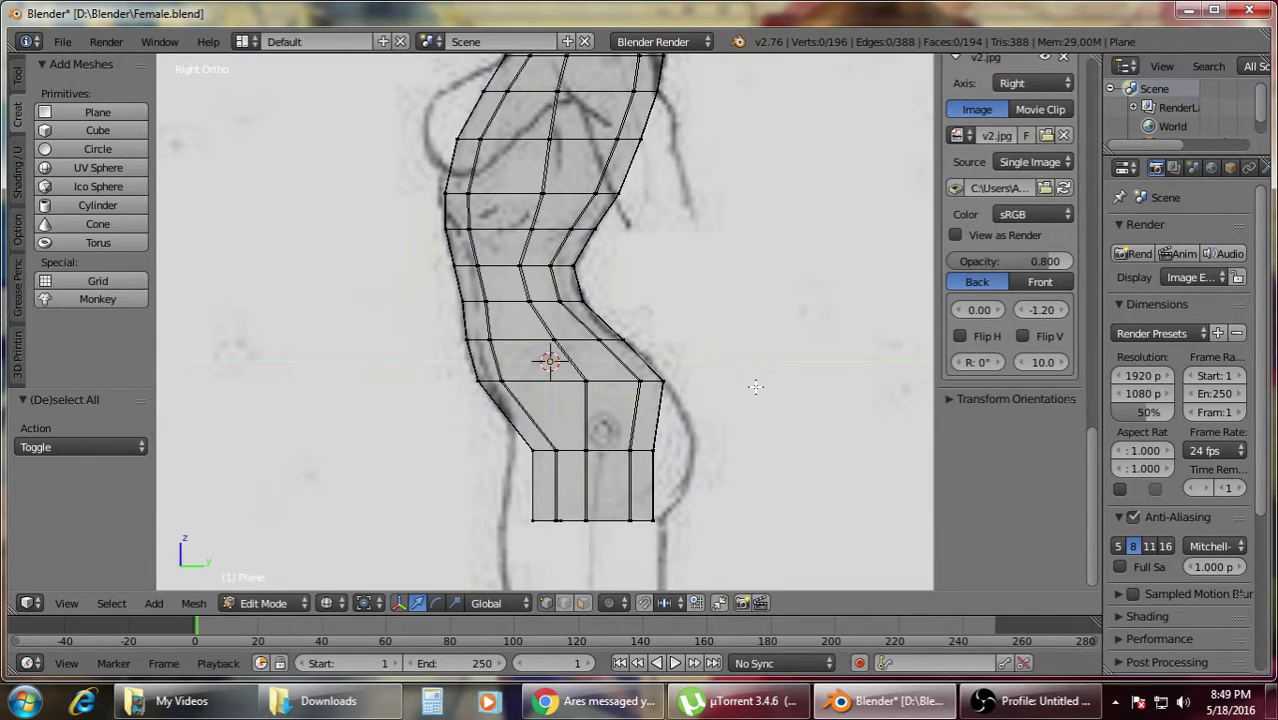
scroll(728, 350, up, 2)
drag(624, 465, 624, 465)
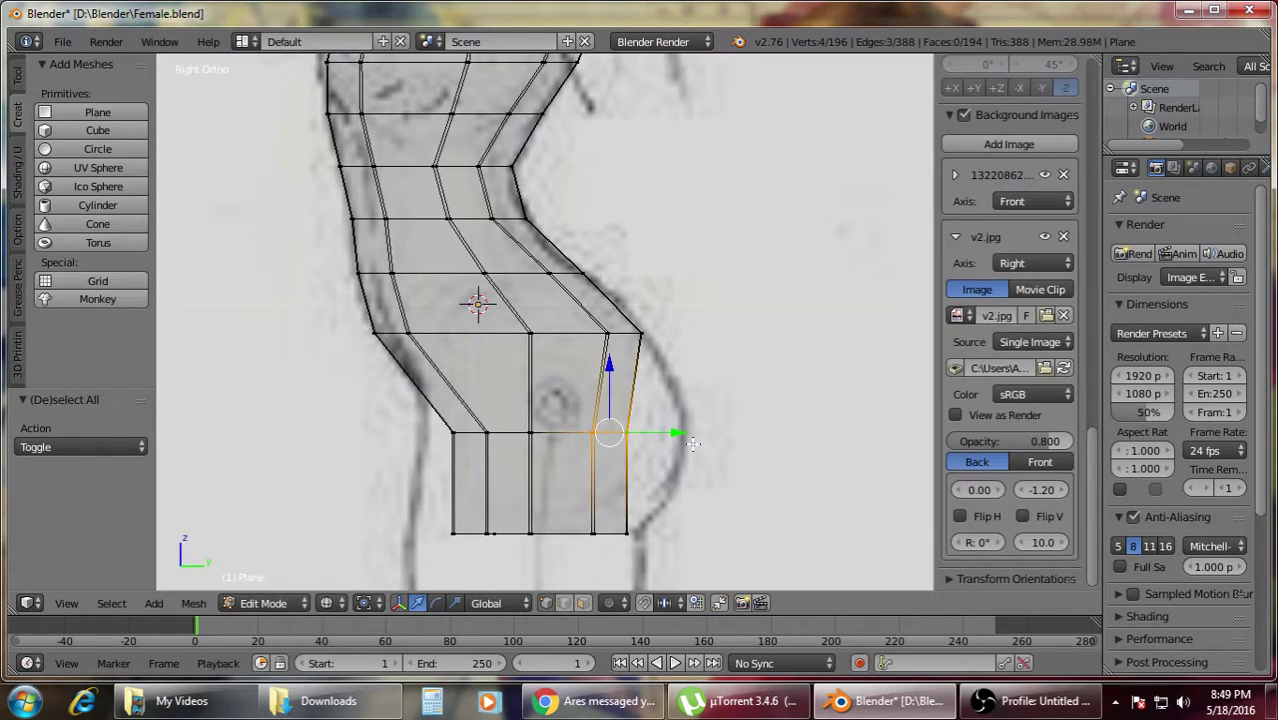
key(g)
key(y)
click(731, 433)
key(a)
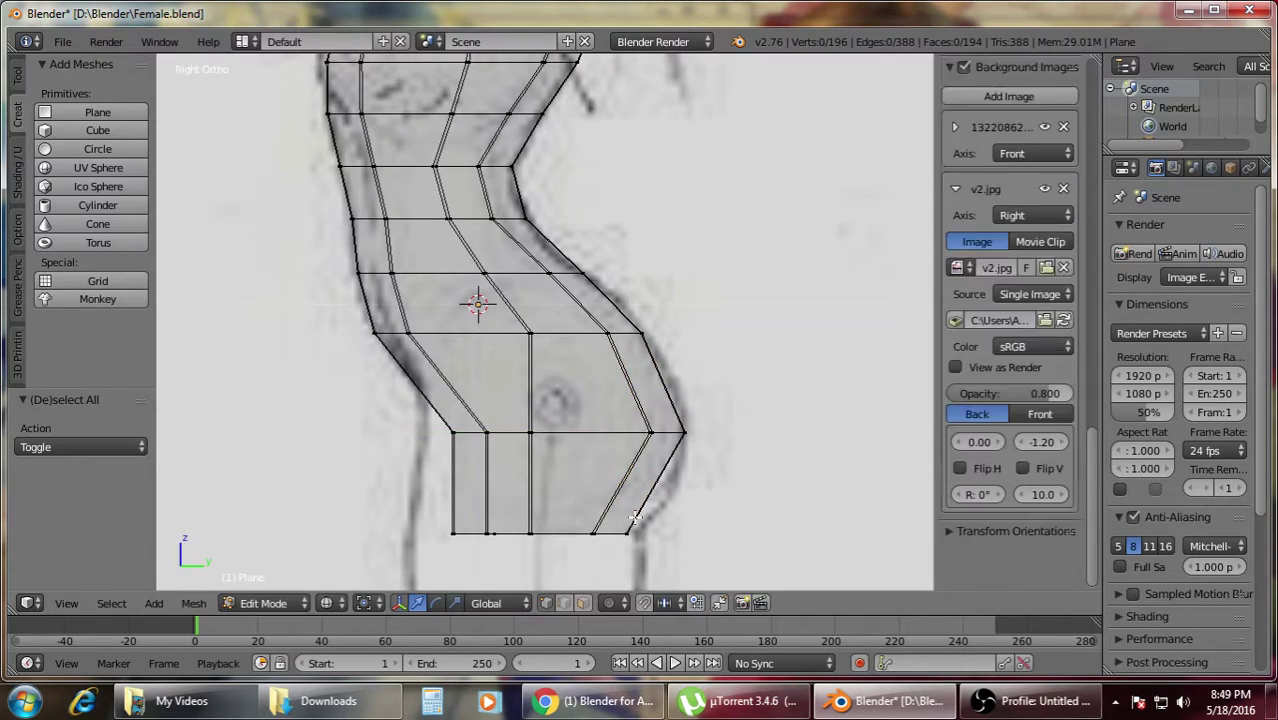
- Move the rear vertices of the bottom pelvis loop backward along Y to the reference outline under the buttock
key(b)
drag(582, 514, 650, 550)
key(g)
key(y)
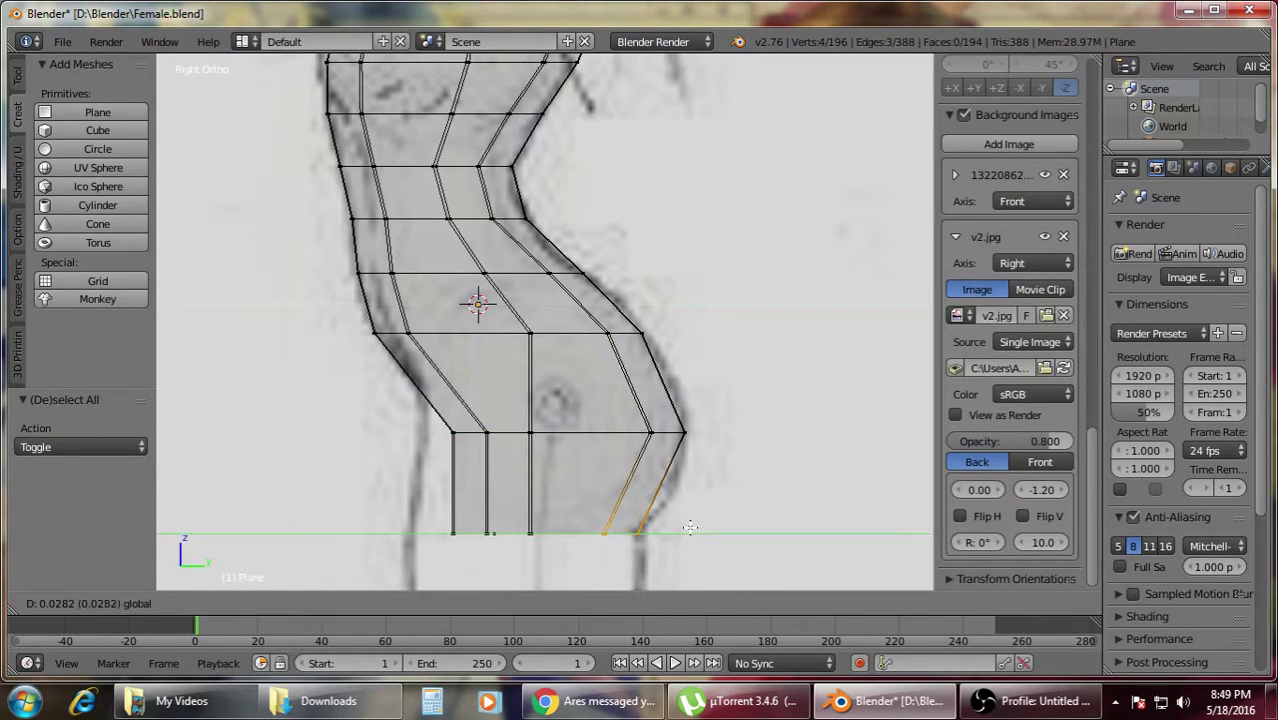
click(690, 527)
key(a)
- Move the front vertices of the lower pelvis loop forward along Y toward the reference front outline
key(b)
drag(490, 443, 490, 443)
key(g)
key(y)
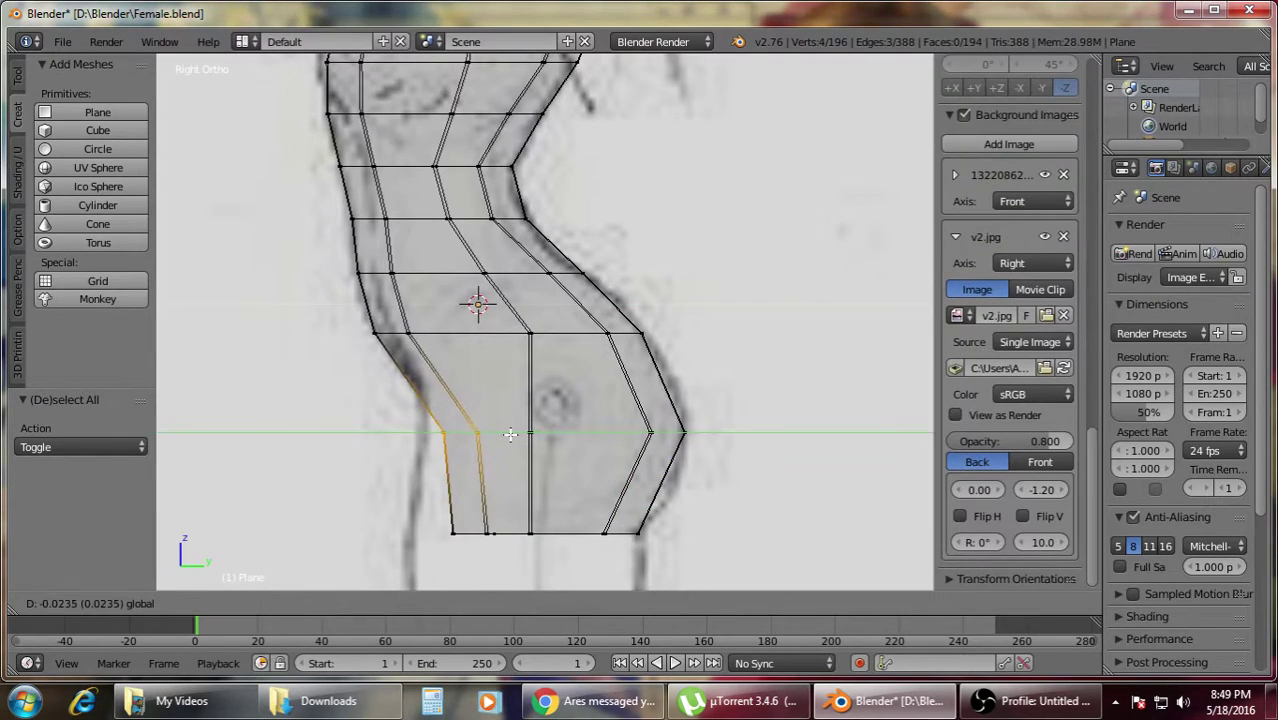
click(509, 435)
key(a)
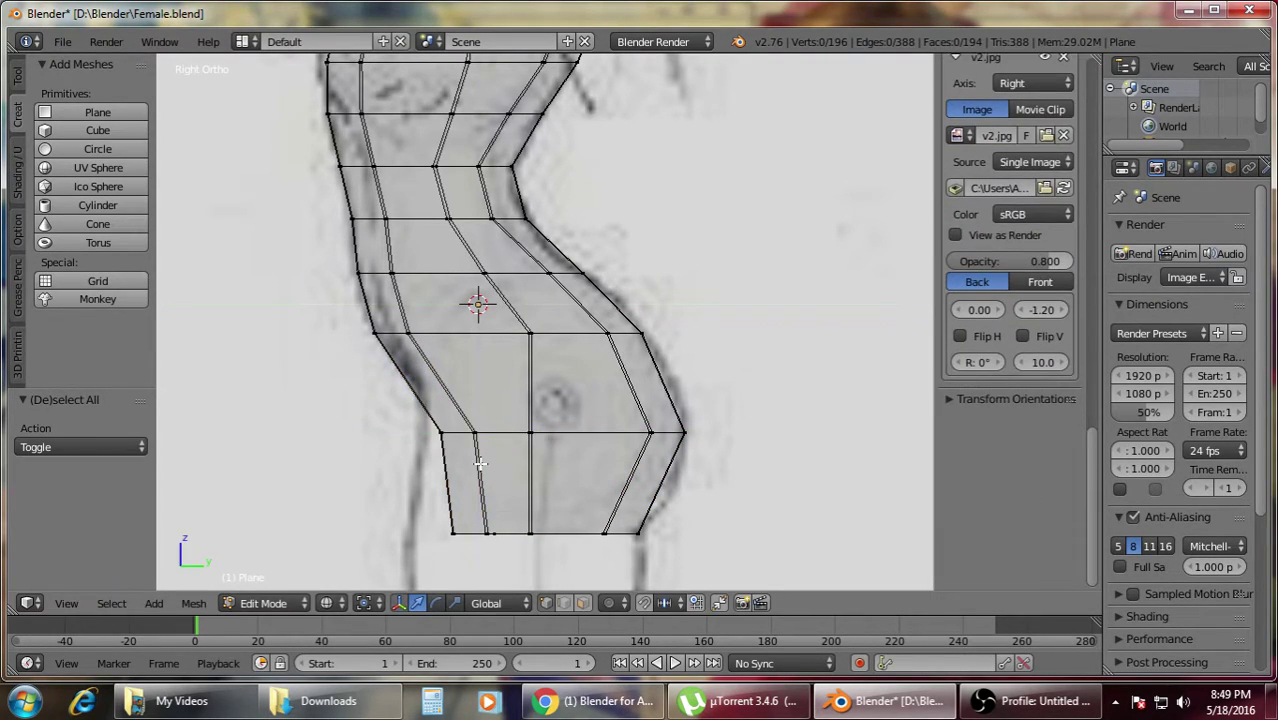
- Delete the four outer faces on each side of the lower pelvis to open the leg holes
scroll(470, 458, down, 3)
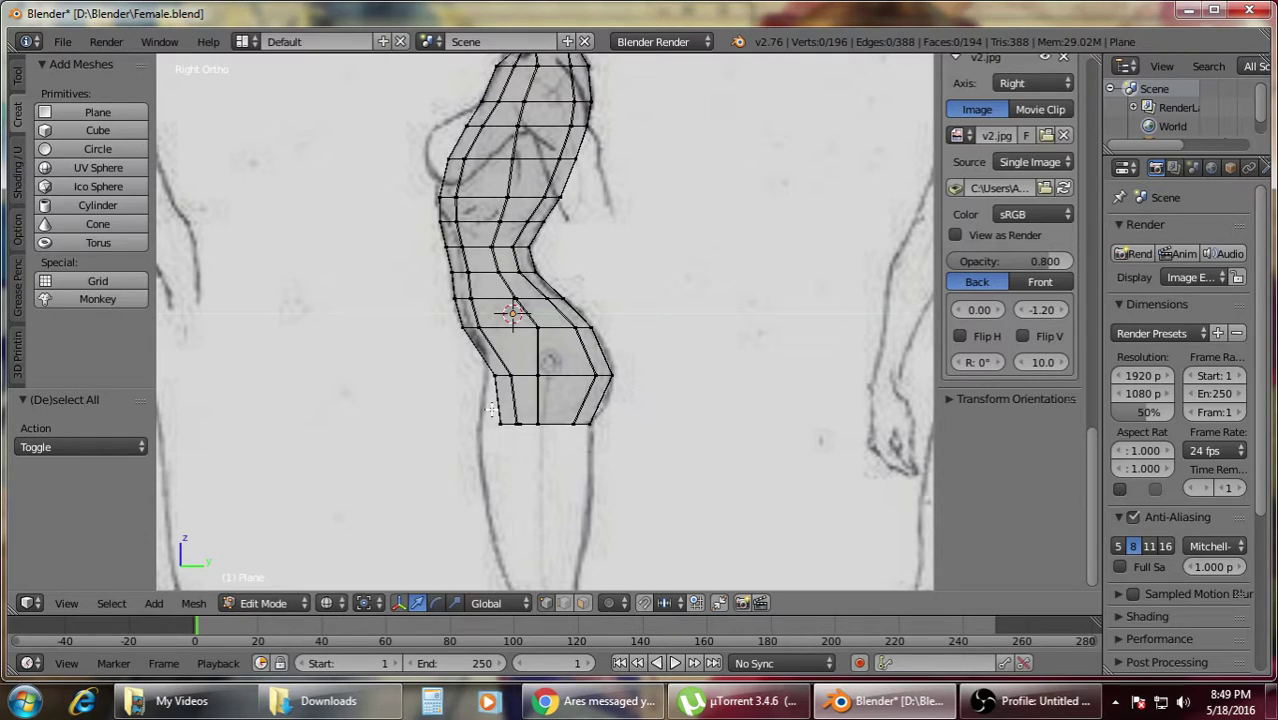
key(KP_1)
middle_drag(558, 443, 539, 402)
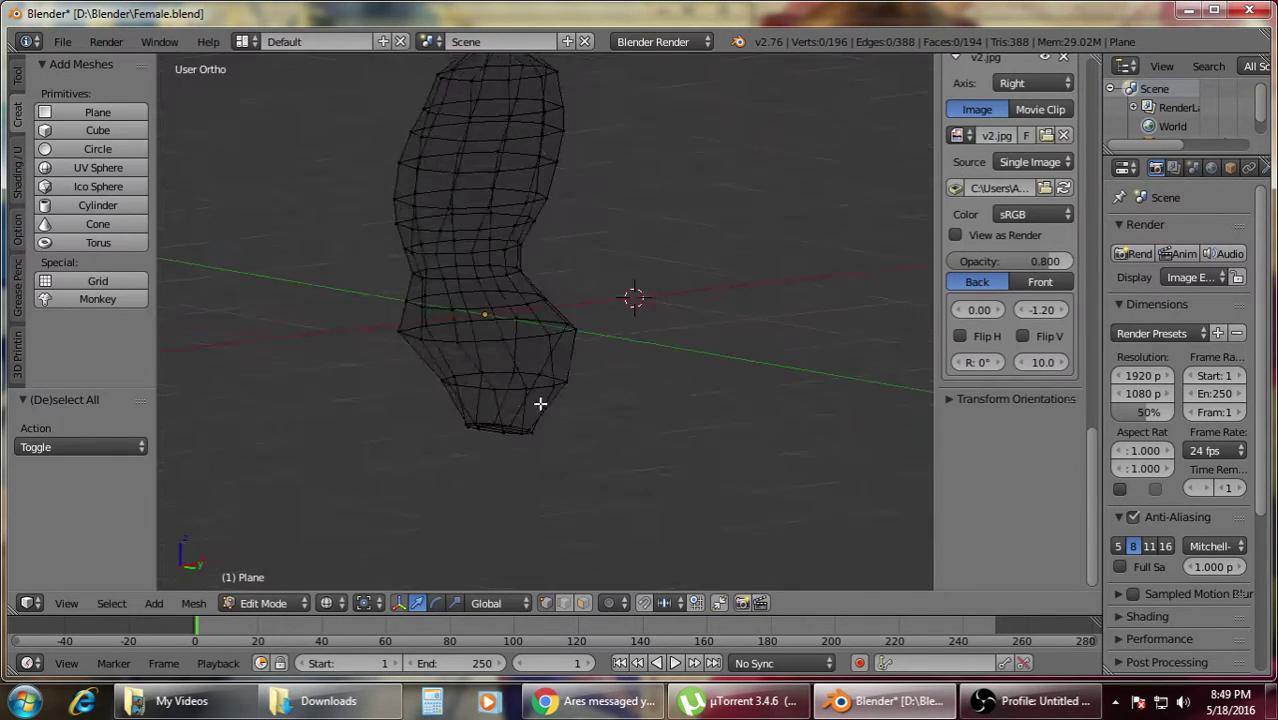
scroll(530, 402, up, 5)
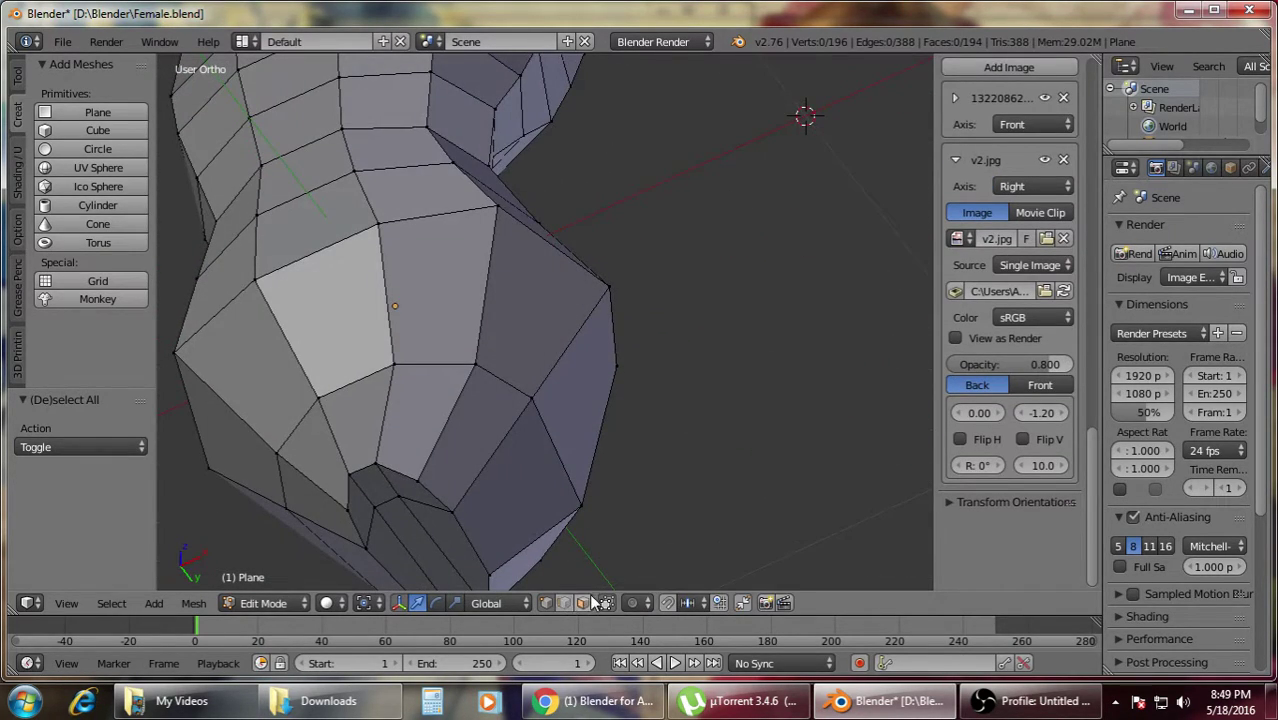
right_click(522, 339)
shift+right_click(572, 408)
shift+right_click(525, 498)
shift+right_click(482, 442)
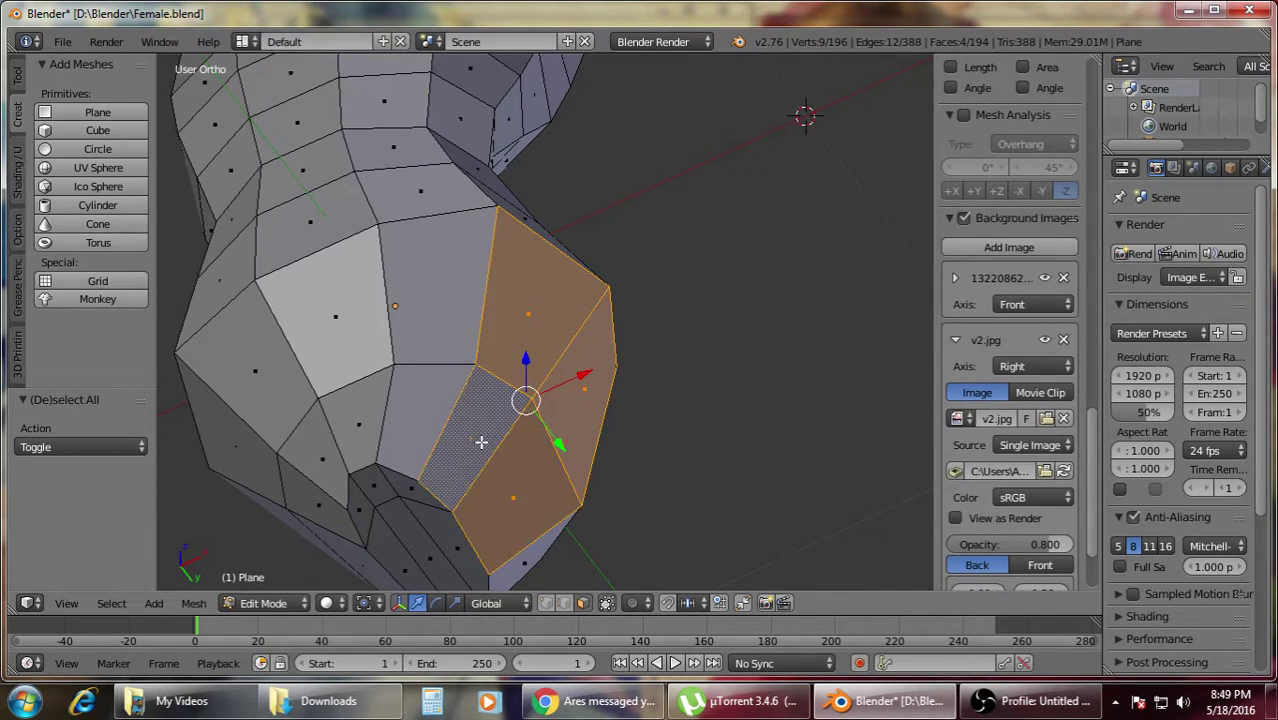
middle_drag(410, 495, 520, 400)
shift+right_click(390, 165)
shift+right_click(430, 305)
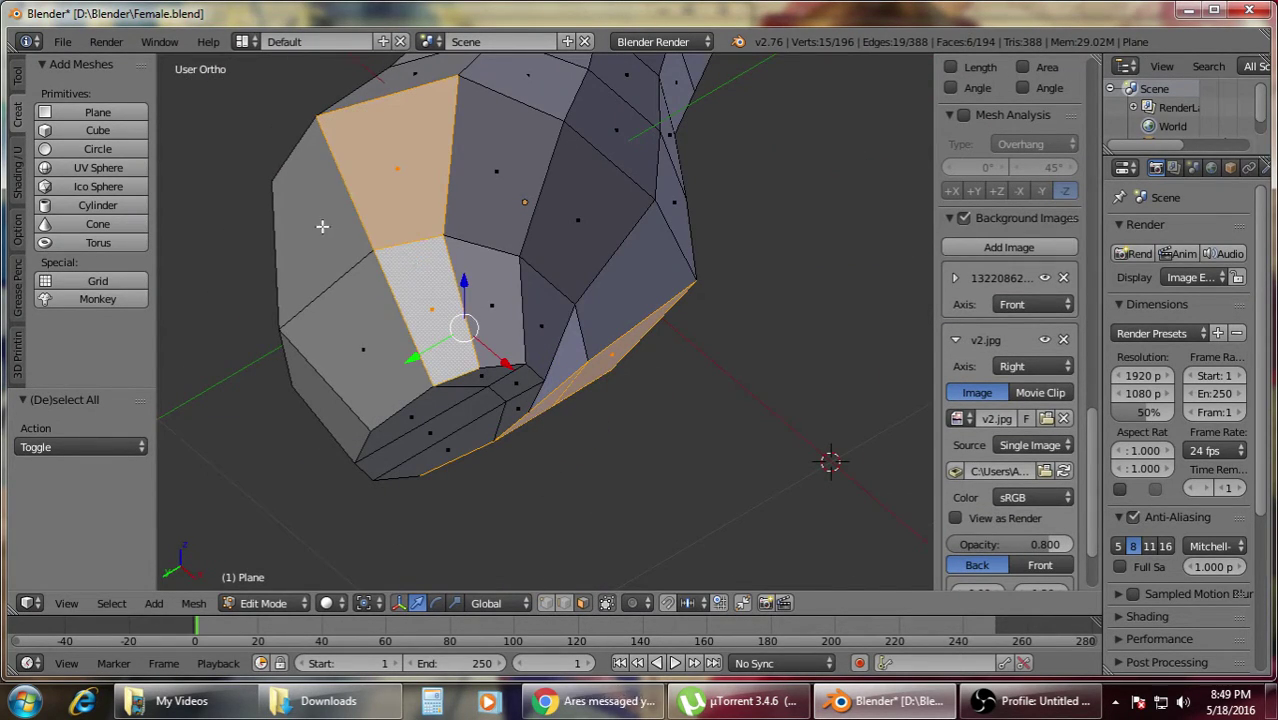
shift+right_click(318, 240)
shift+right_click(362, 340)
middle_drag(362, 340, 419, 479)
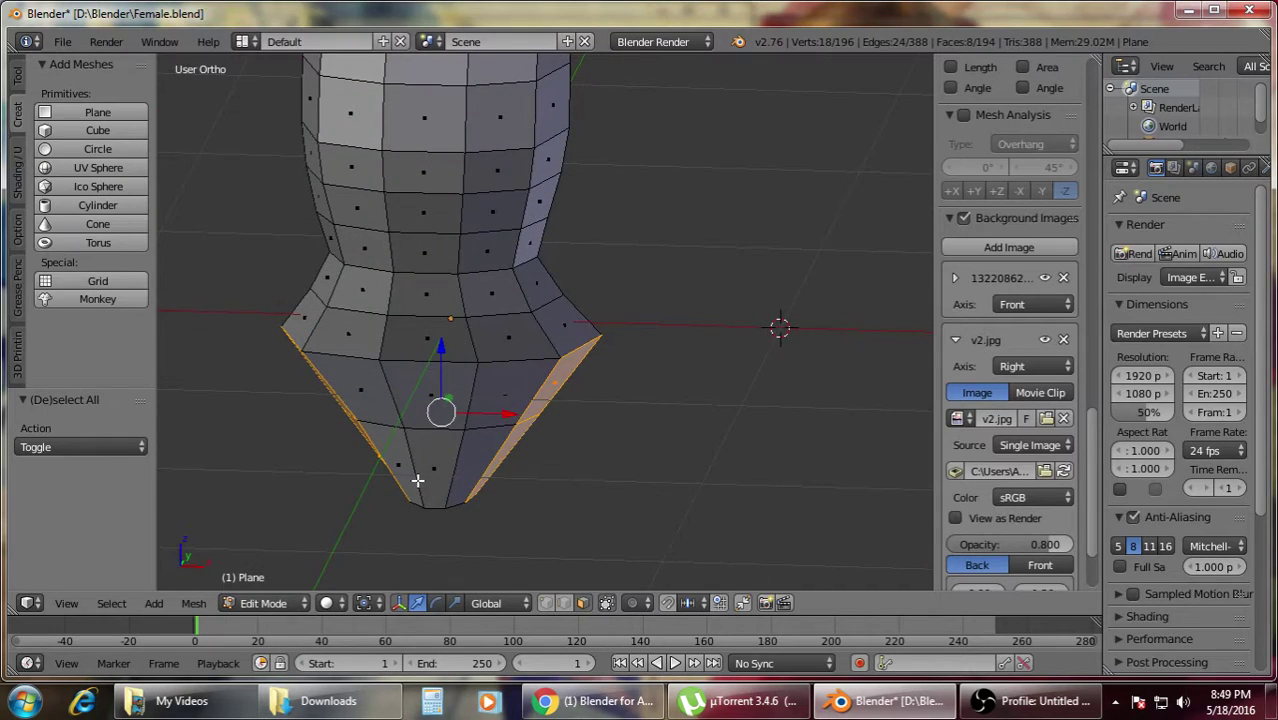
key(KP_1)
scroll(420, 481, down, 2)
key(x)
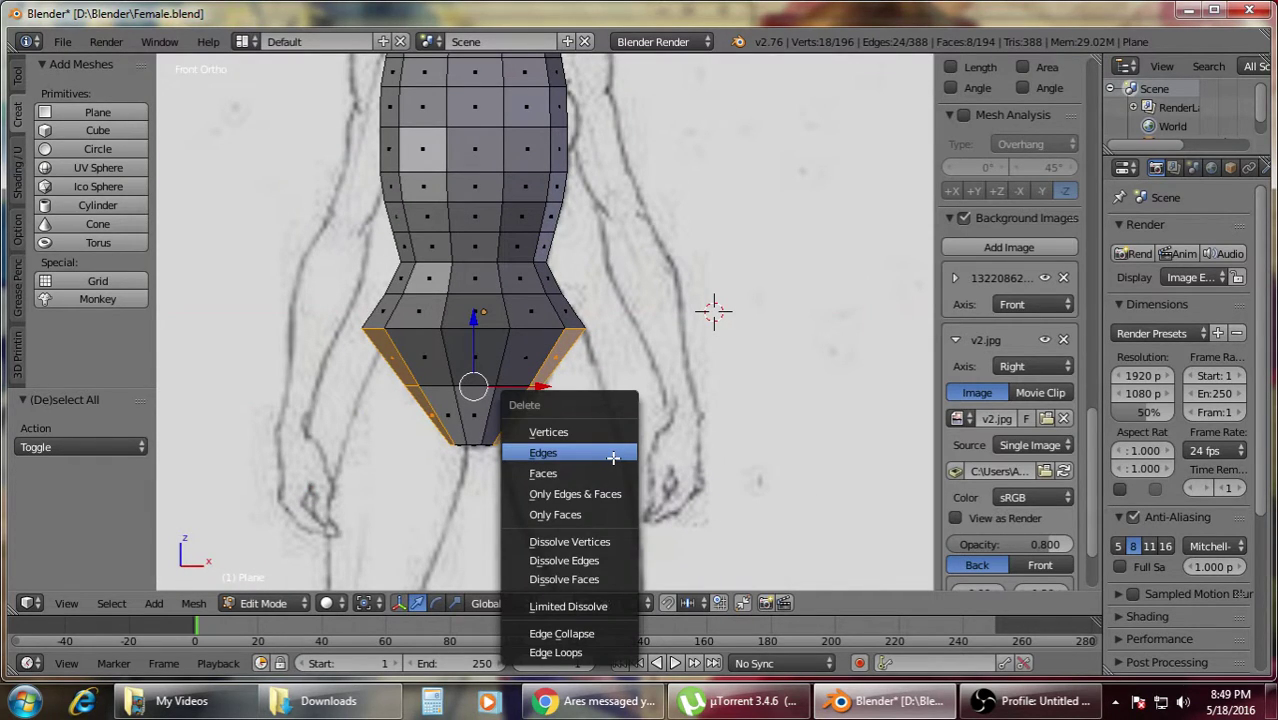
click(608, 474)
- Delete the four side faces below the shoulder on each side of the upper torso to open the arm holes
middle_drag(707, 377, 524, 397)
key(KP_3)
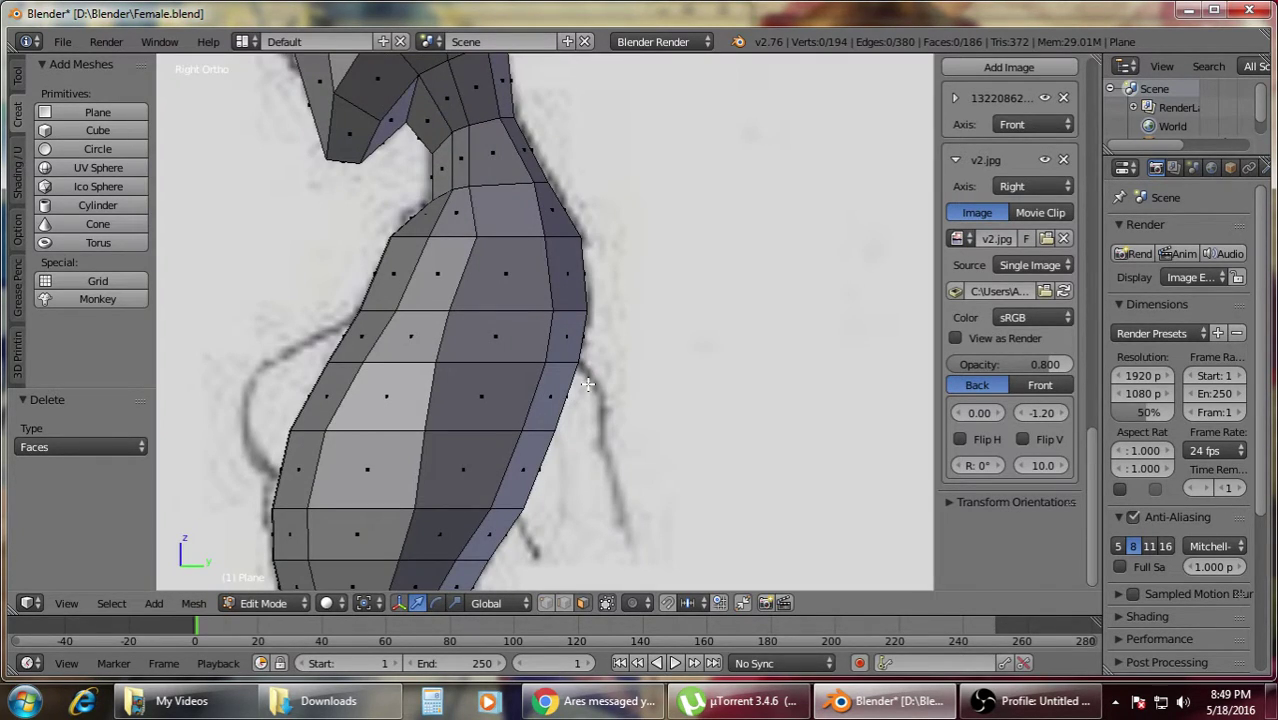
key(z)
key(z)
right_click(518, 279)
key(z)
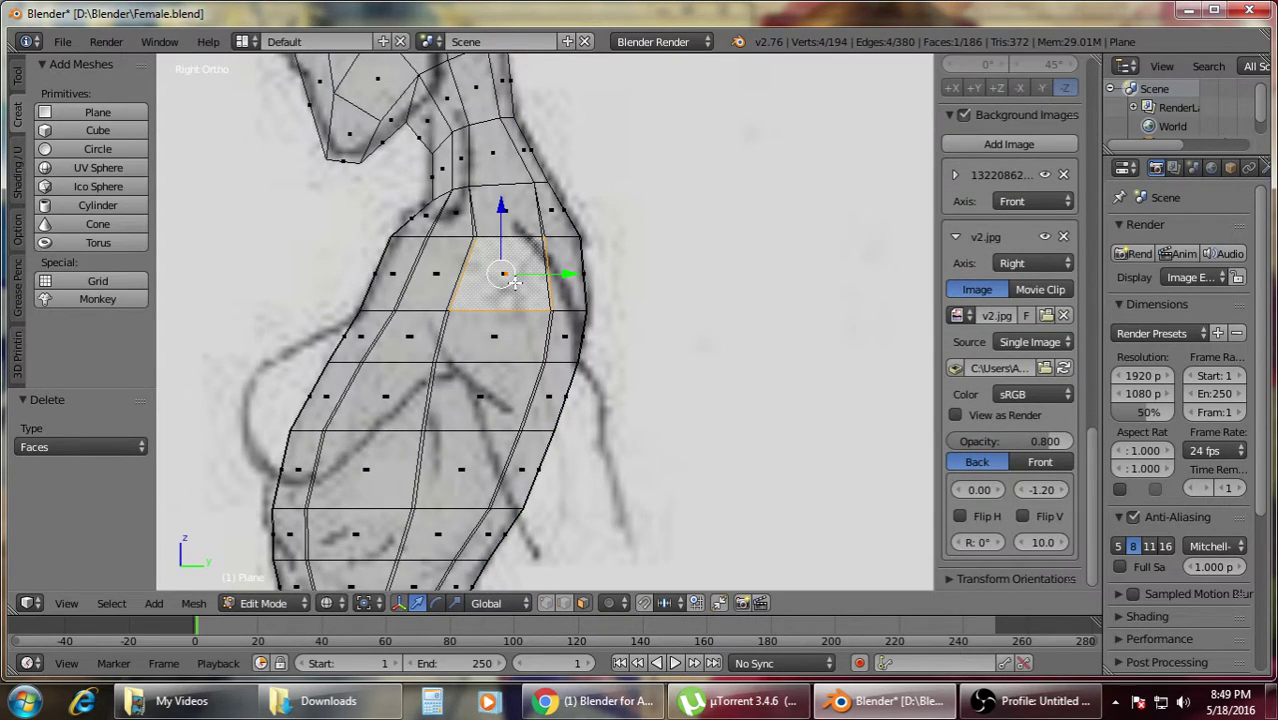
key(z)
middle_drag(575, 320, 417, 380)
key(KP_1)
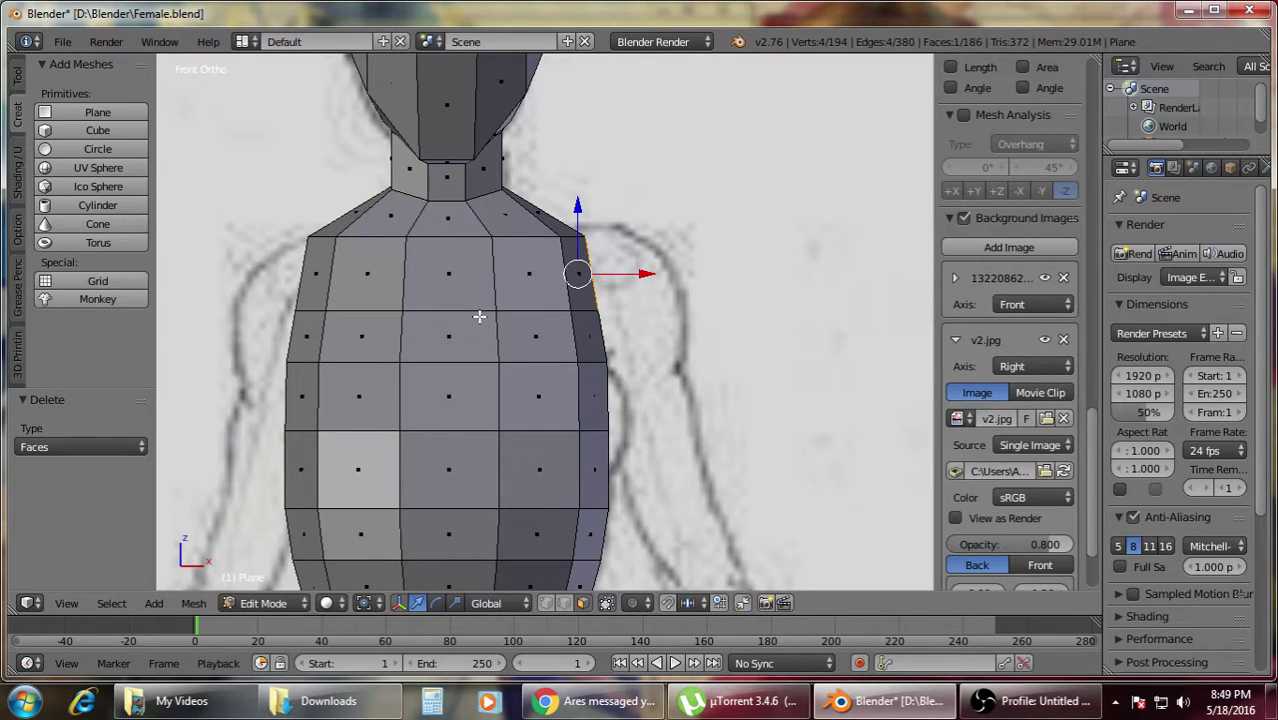
key(KP_3)
shift+right_click(450, 274)
shift+right_click(414, 338)
shift+right_click(456, 343)
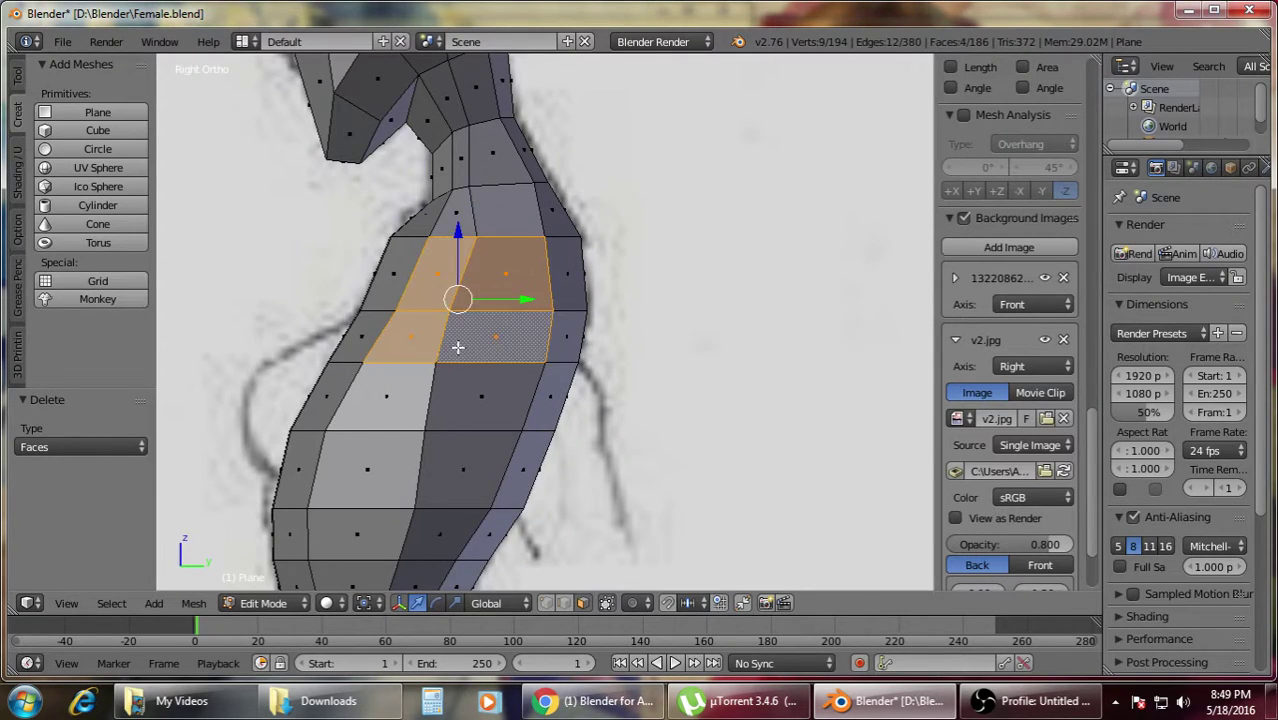
middle_drag(456, 345, 590, 372)
shift+click(478, 319)
shift+click(474, 366)
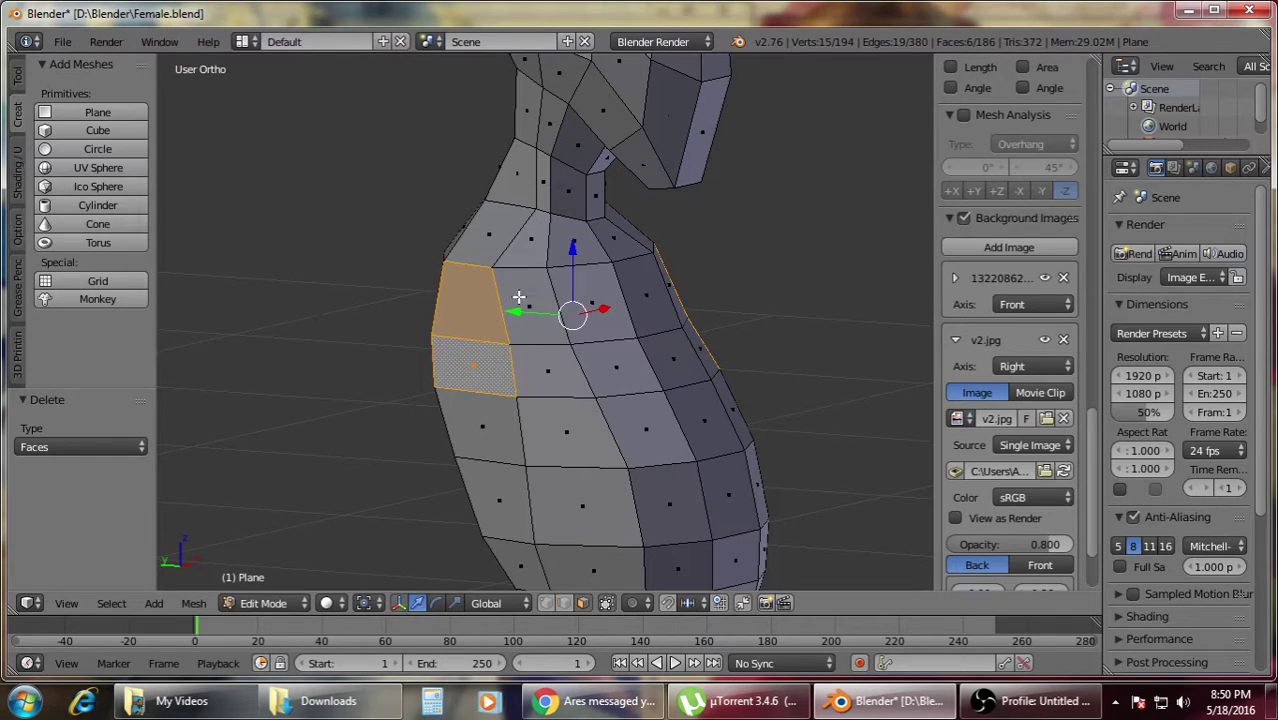
shift+click(519, 298)
shift+click(539, 373)
key(x)
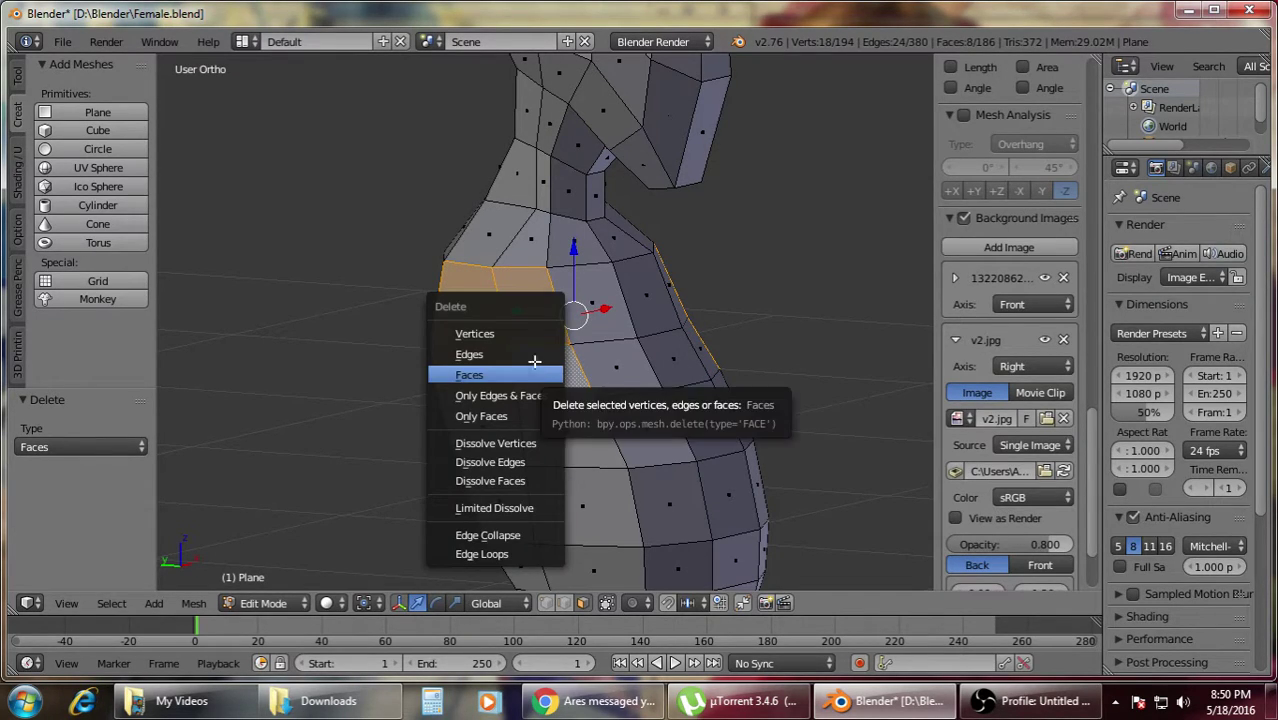
click(537, 370)
- Select the whole mesh and smooth all its vertices once with the Smooth command
middle_drag(601, 382, 555, 388)
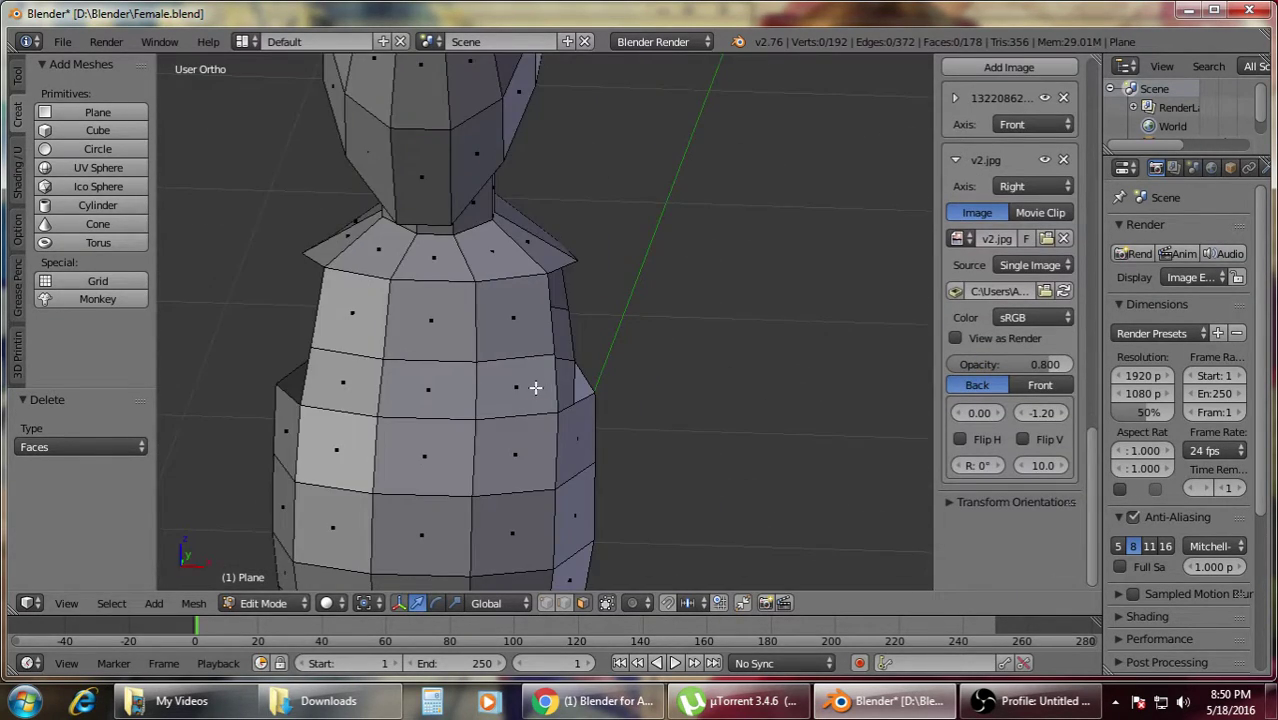
key(KP_1)
scroll(674, 341, up, 4)
key(a)
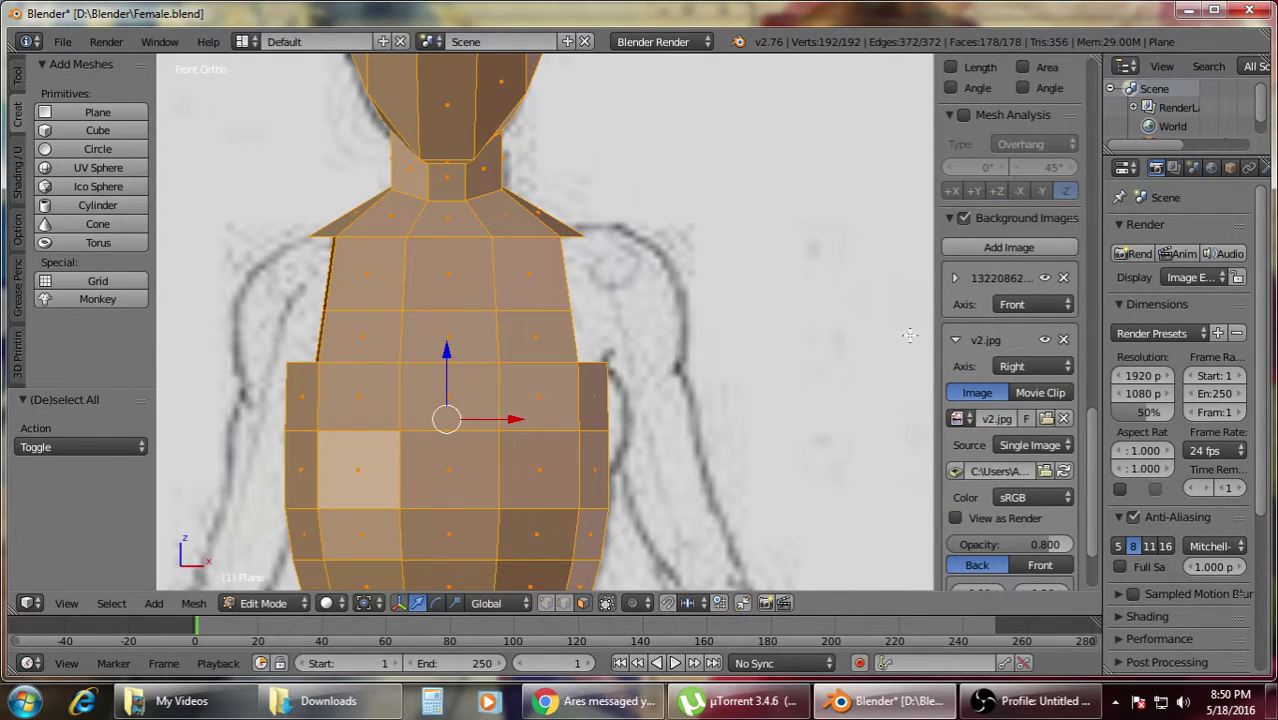
key(w)
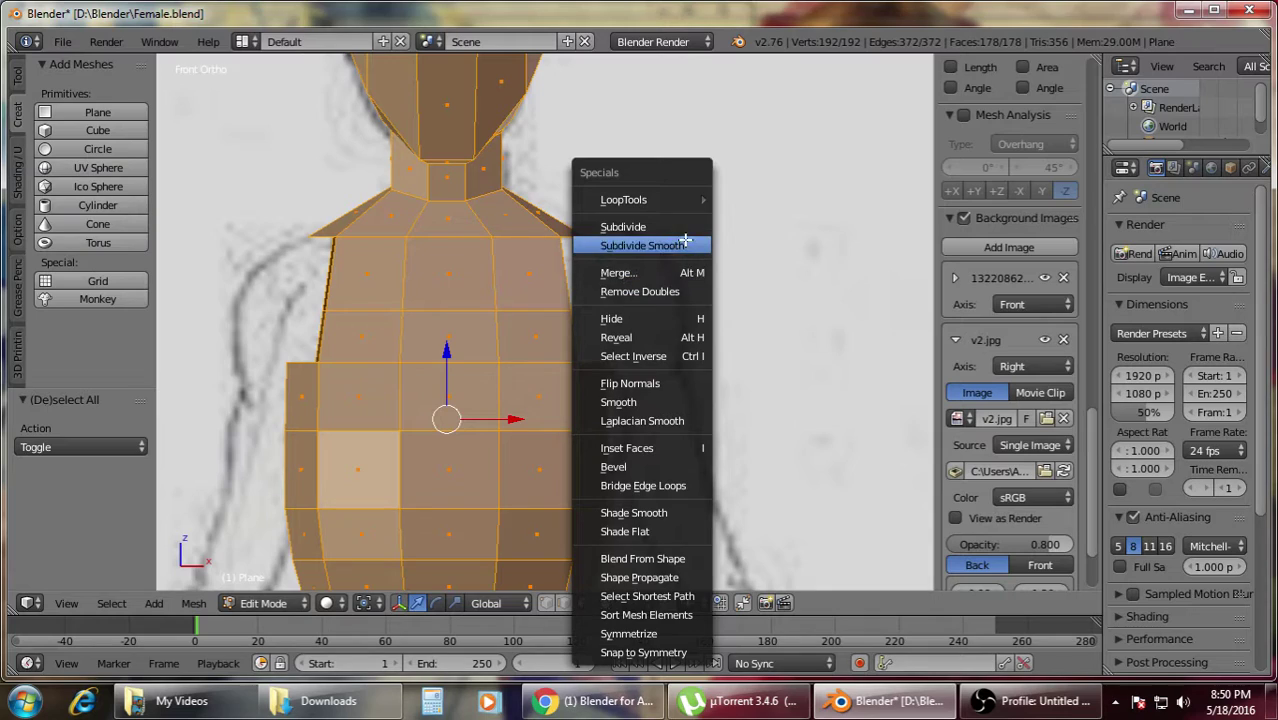
key(Escape)
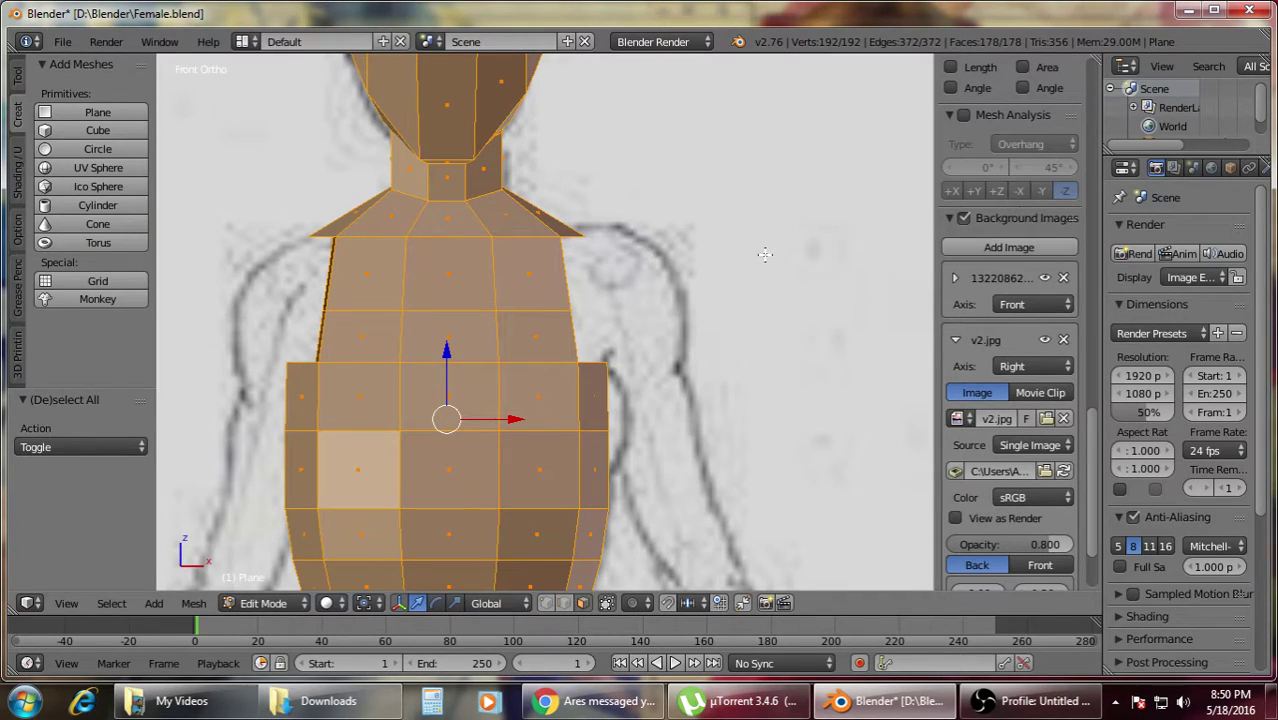
key(w)
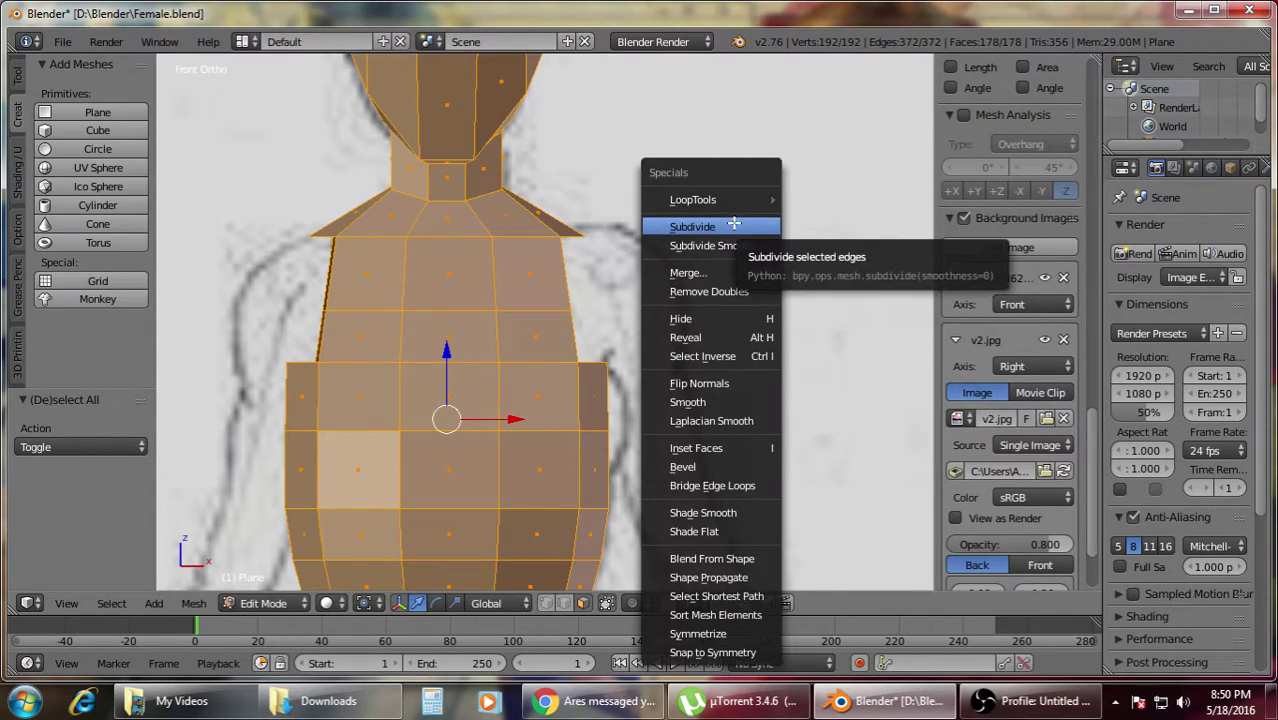
click(731, 396)
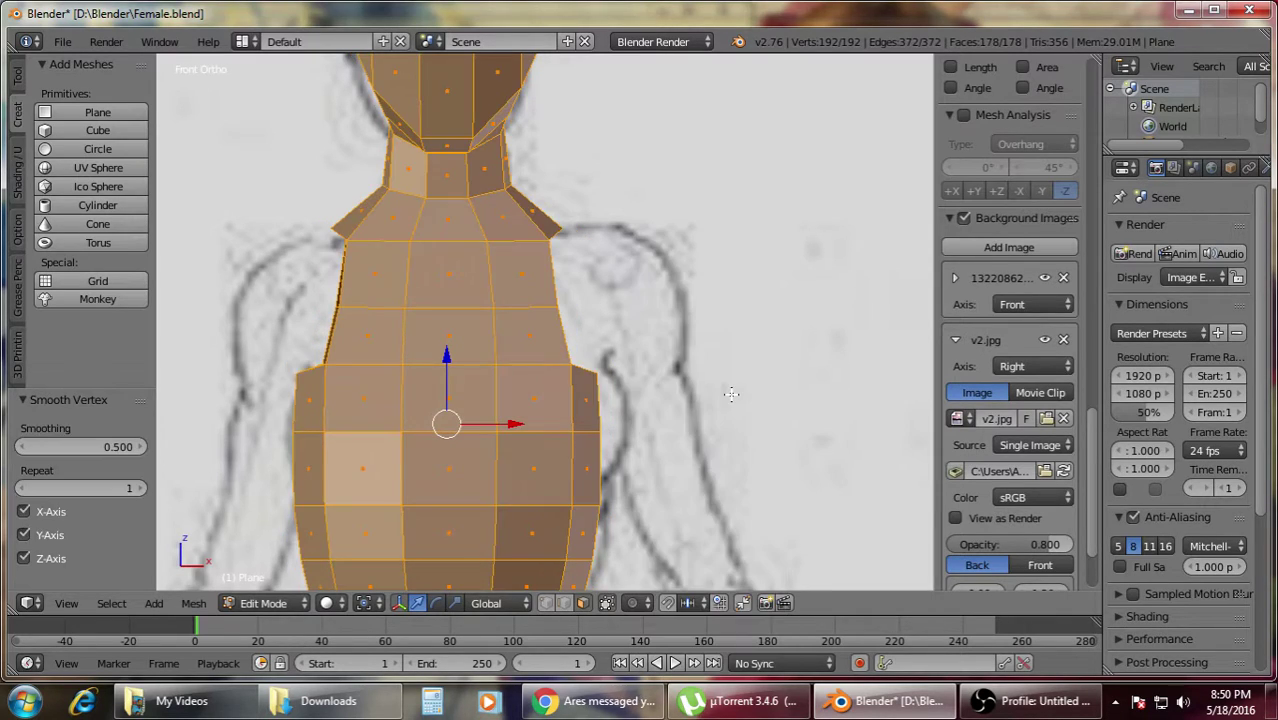
- Add a Subdivision Surface modifier to the body mesh
click(1264, 170)
click(1150, 232)
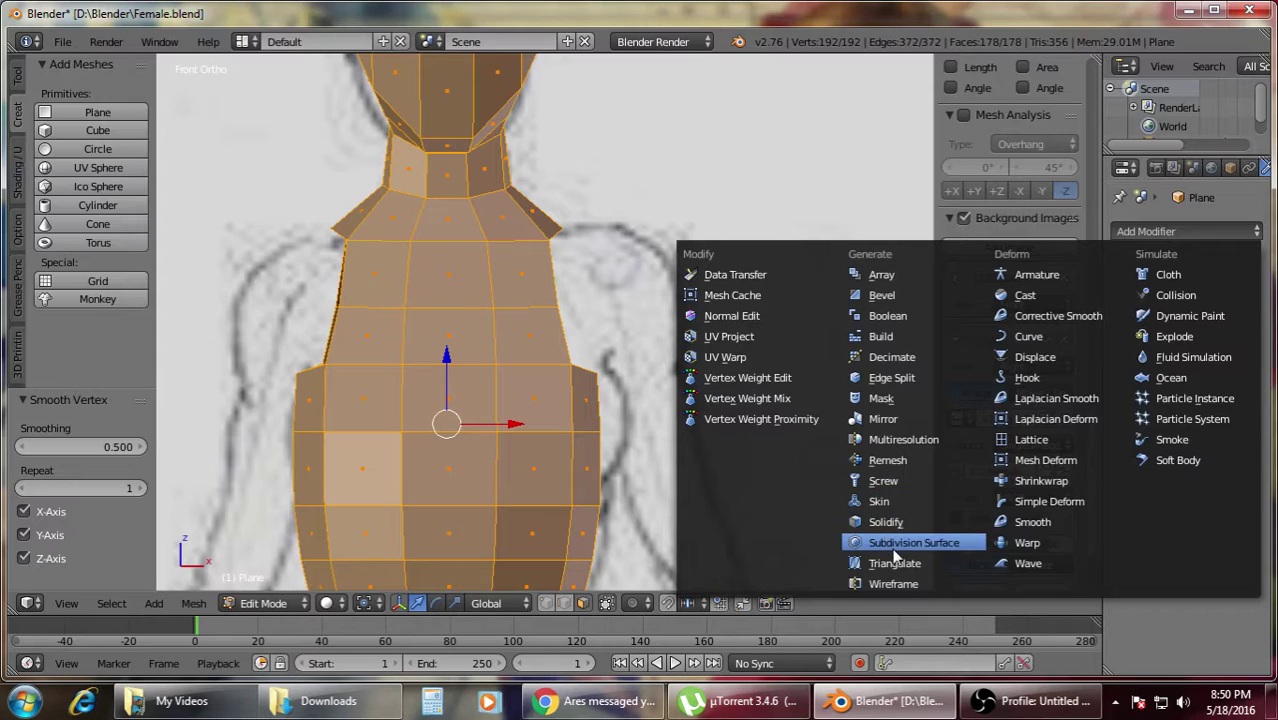
click(899, 548)
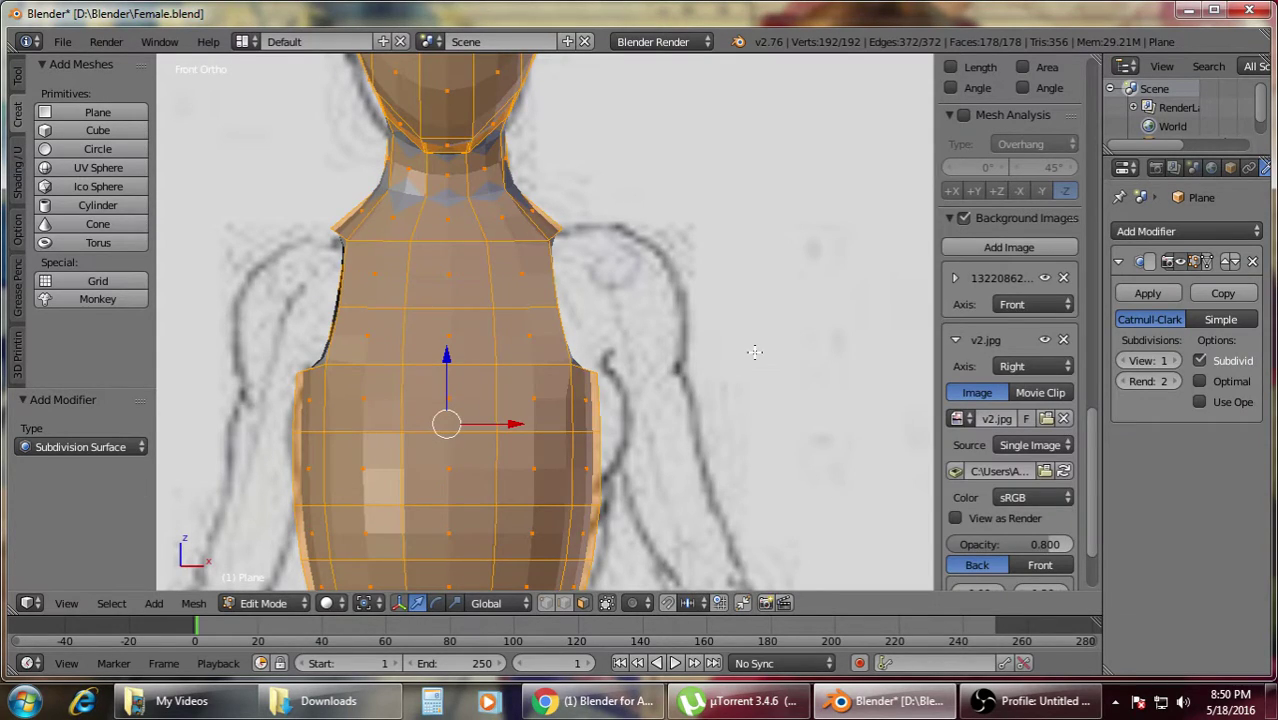
- Apply smooth shading to all faces of the body and return to Object Mode
key(w)
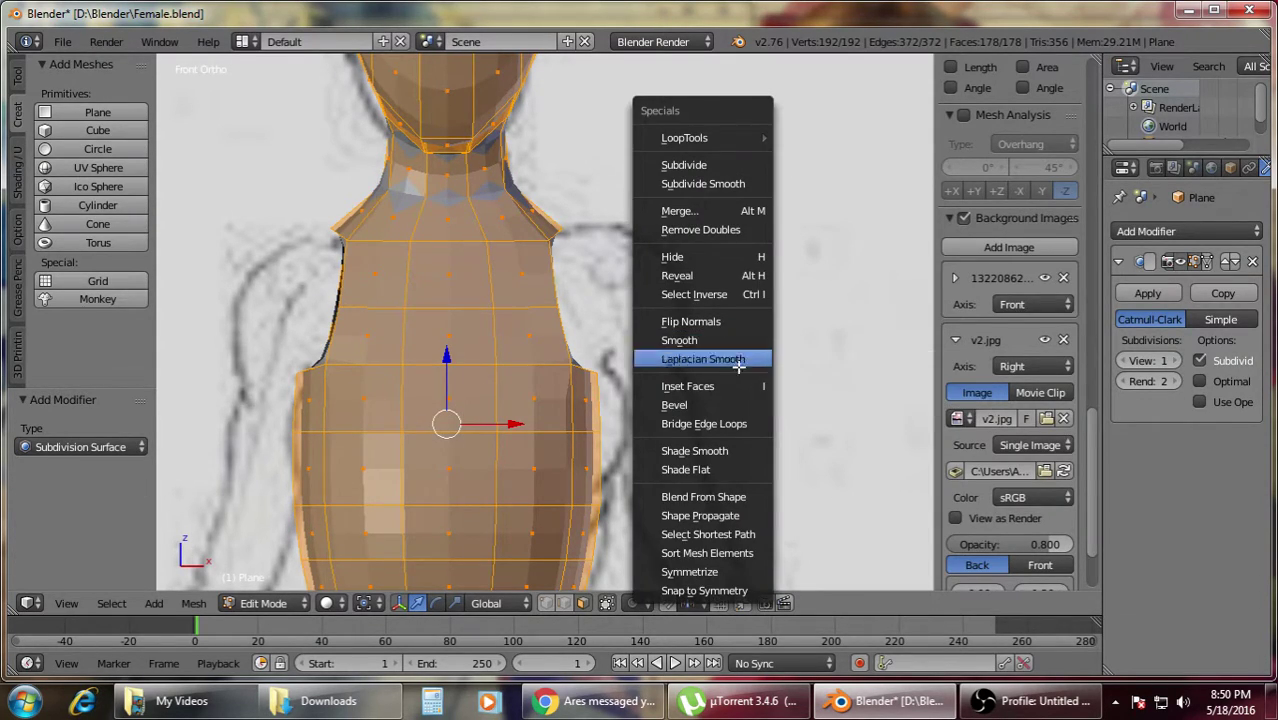
click(727, 450)
key(a)
key(Tab)
- Compare the smoothed body with the front reference in solid and wireframe display
scroll(710, 347, down, 5)
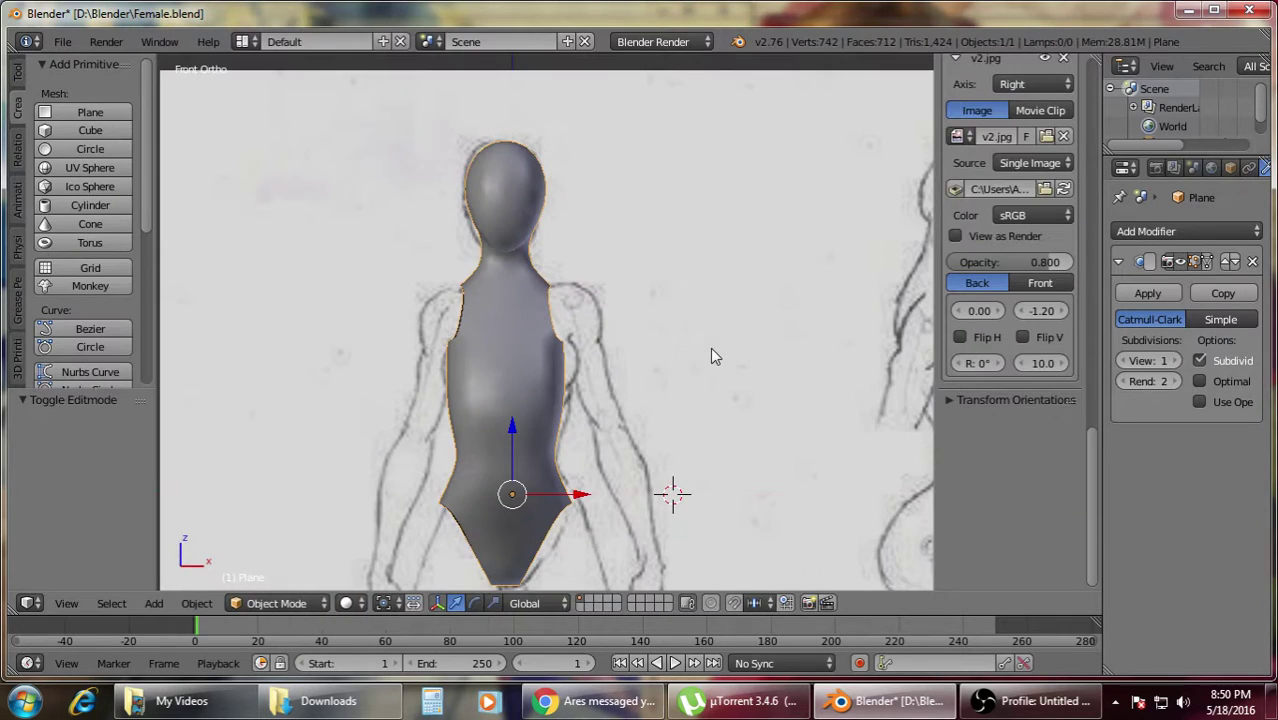
mouse_move(714, 346)
middle_down()
mouse_move(655, 375)
mouse_move(434, 422)
mouse_move(579, 465)
mouse_move(679, 328)
mouse_move(738, 383)
middle_up()
key(KP_1)
scroll(733, 390, up, 6)
key(z)
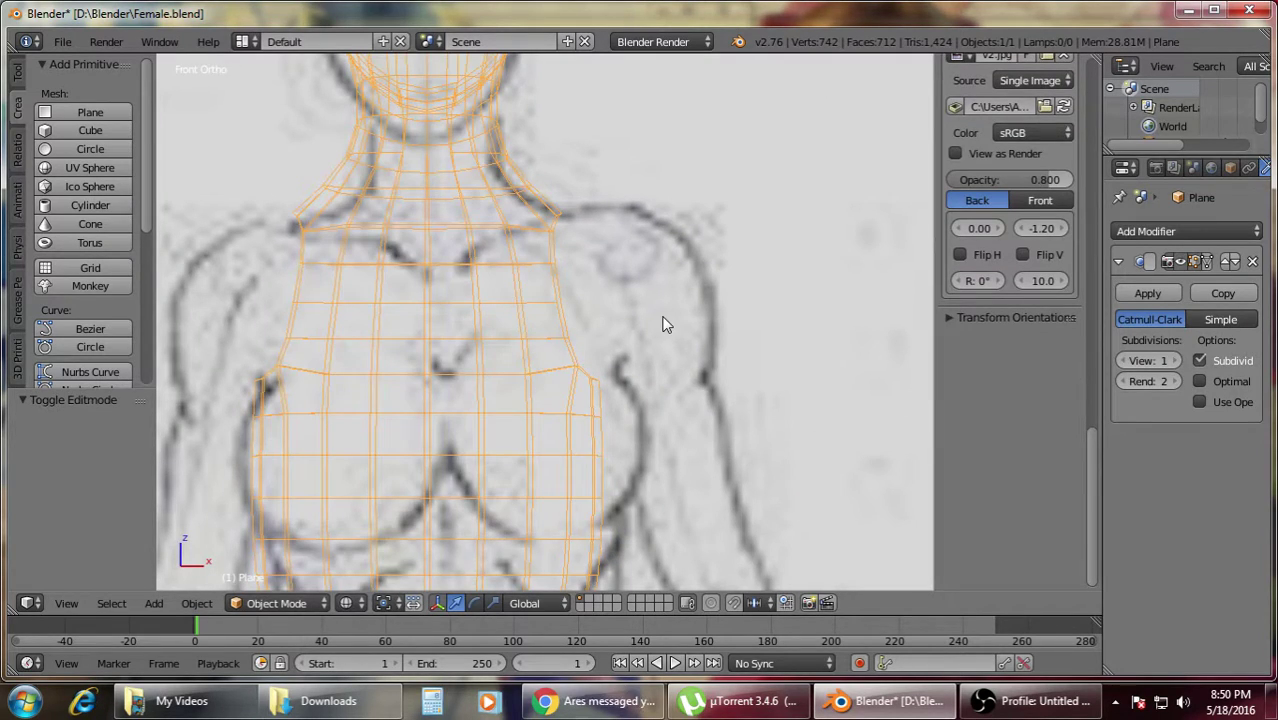
key(z)
scroll(541, 322, down, 5)
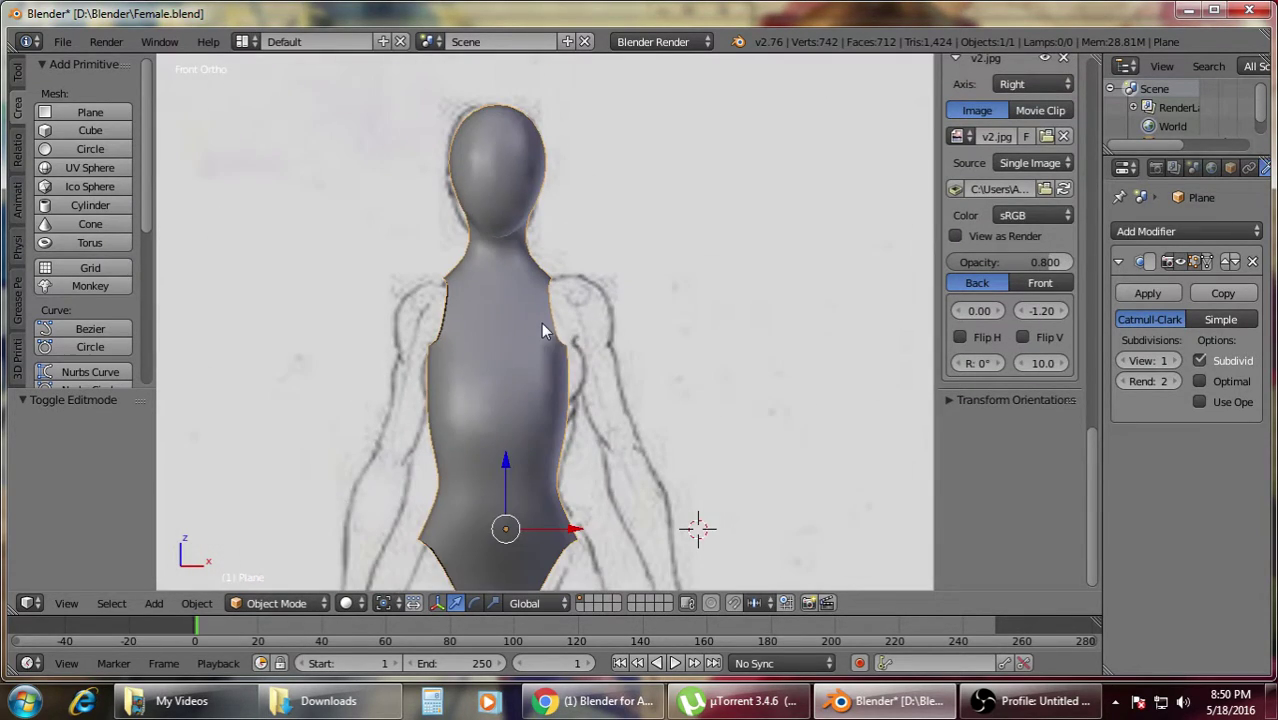
shift+middle_drag(610, 379, 612, 261)
- Widen the chest loop along X in Edit Mode, bringing its sides closer to the reference breast outline
key(Tab)
scroll(607, 309, up, 3)
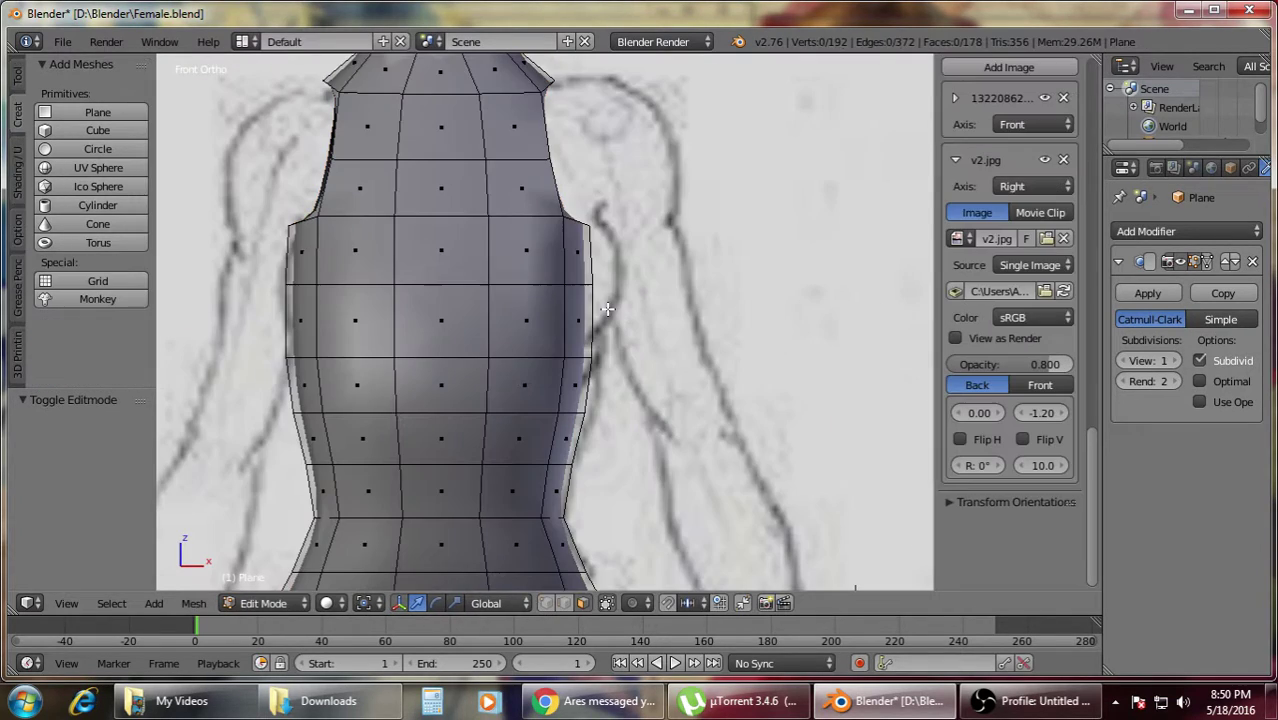
key(z)
key(b)
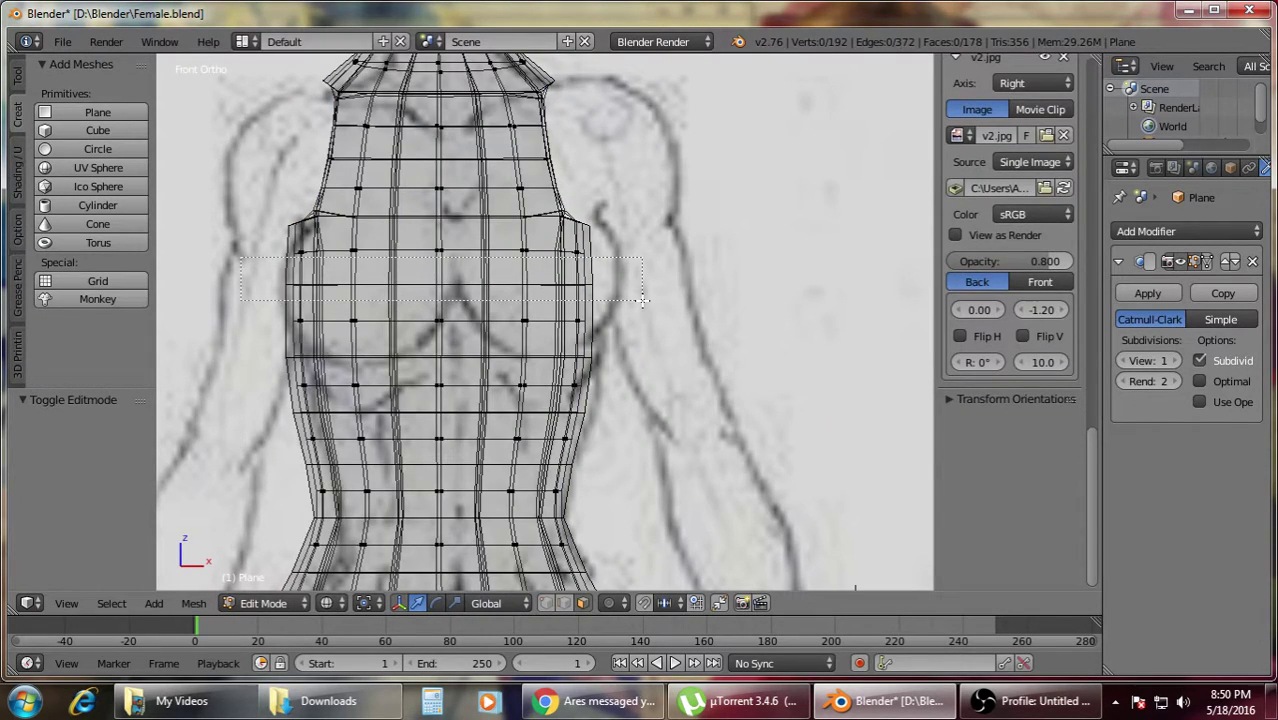
key(Tab)
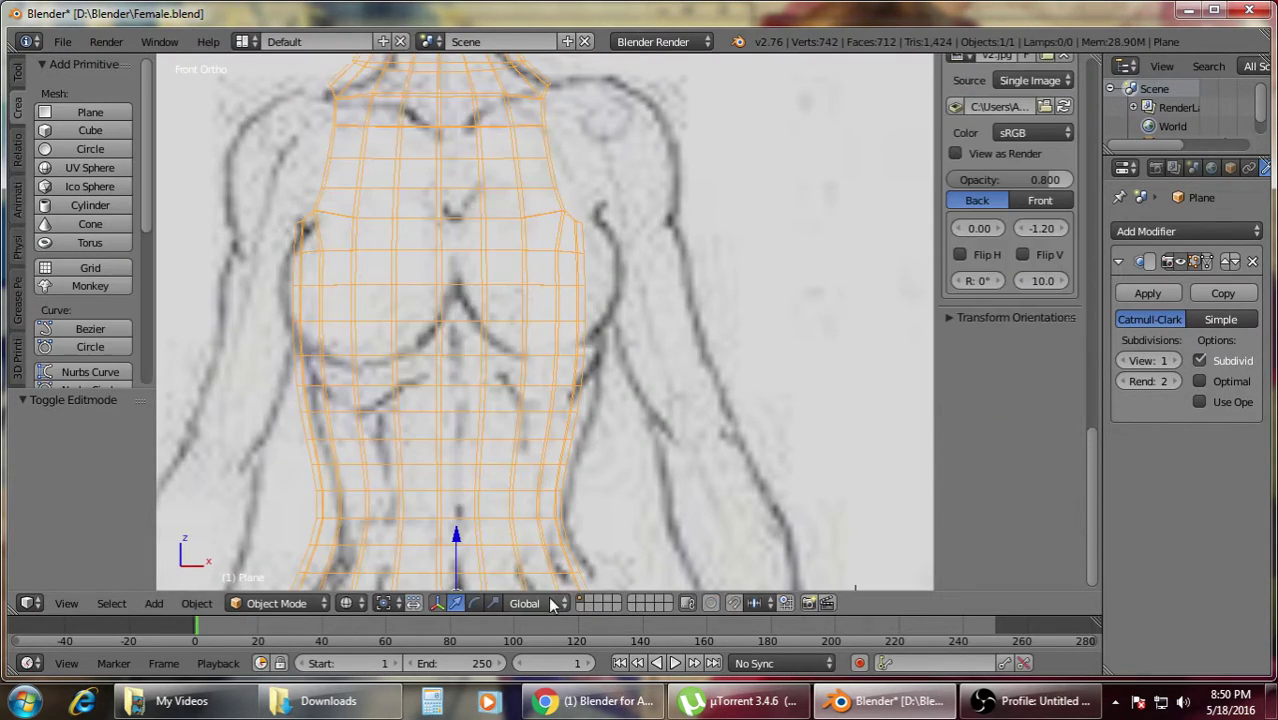
key(Tab)
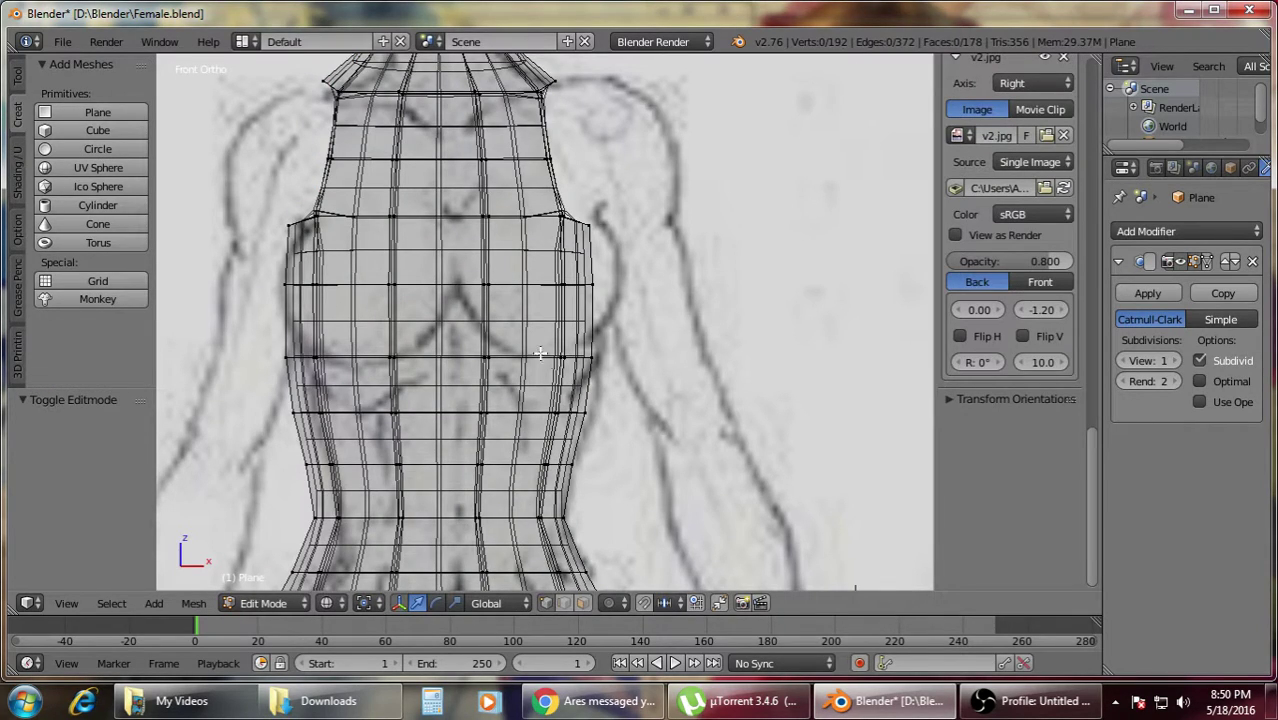
drag(647, 332, 647, 332)
key(s)
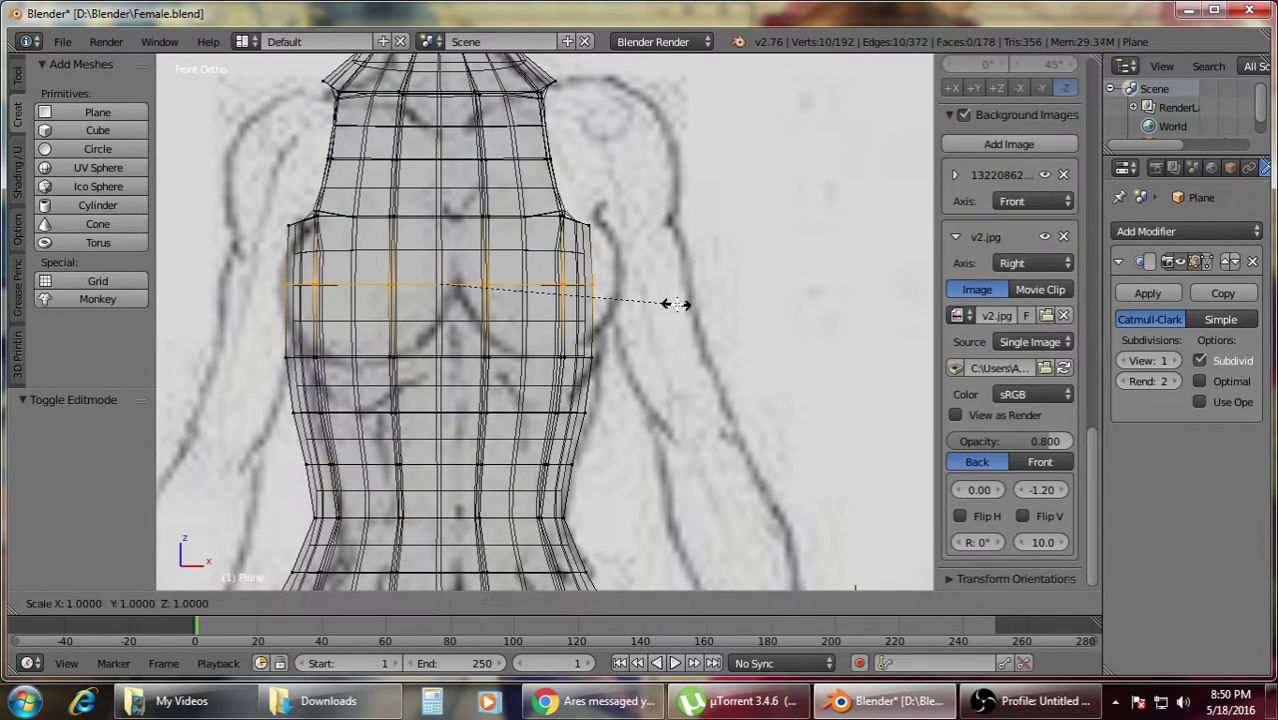
key(x)
click(695, 304)
key(a)
- Widen the mid-breast loop and the underbust loop along X toward the reference torso outline
key(b)
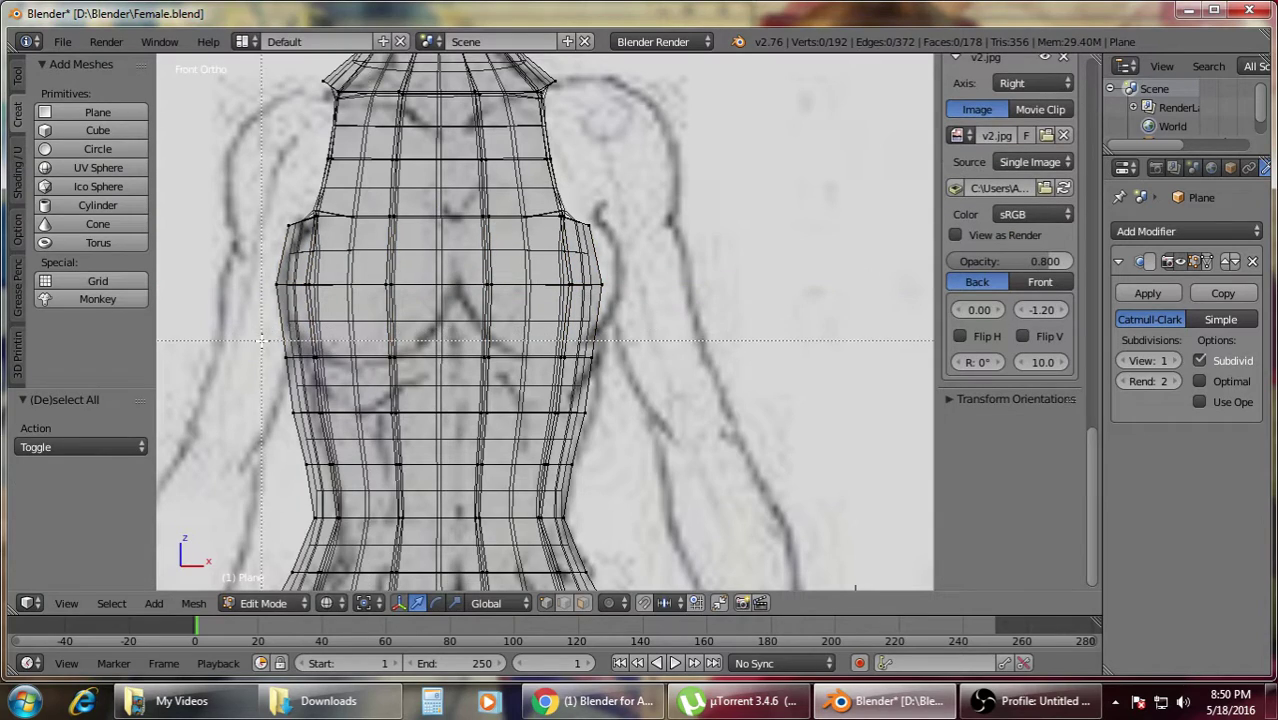
key(x)
right_click(642, 389)
key(s)
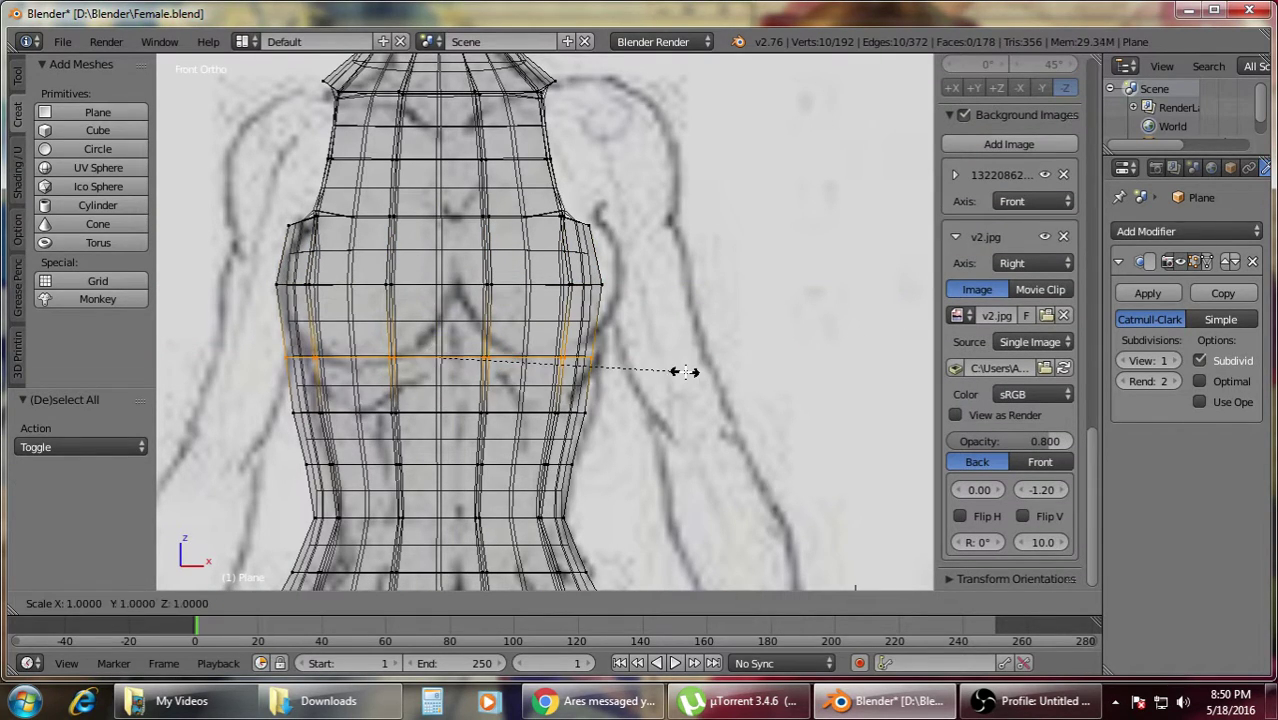
key(x)
click(697, 371)
key(a)
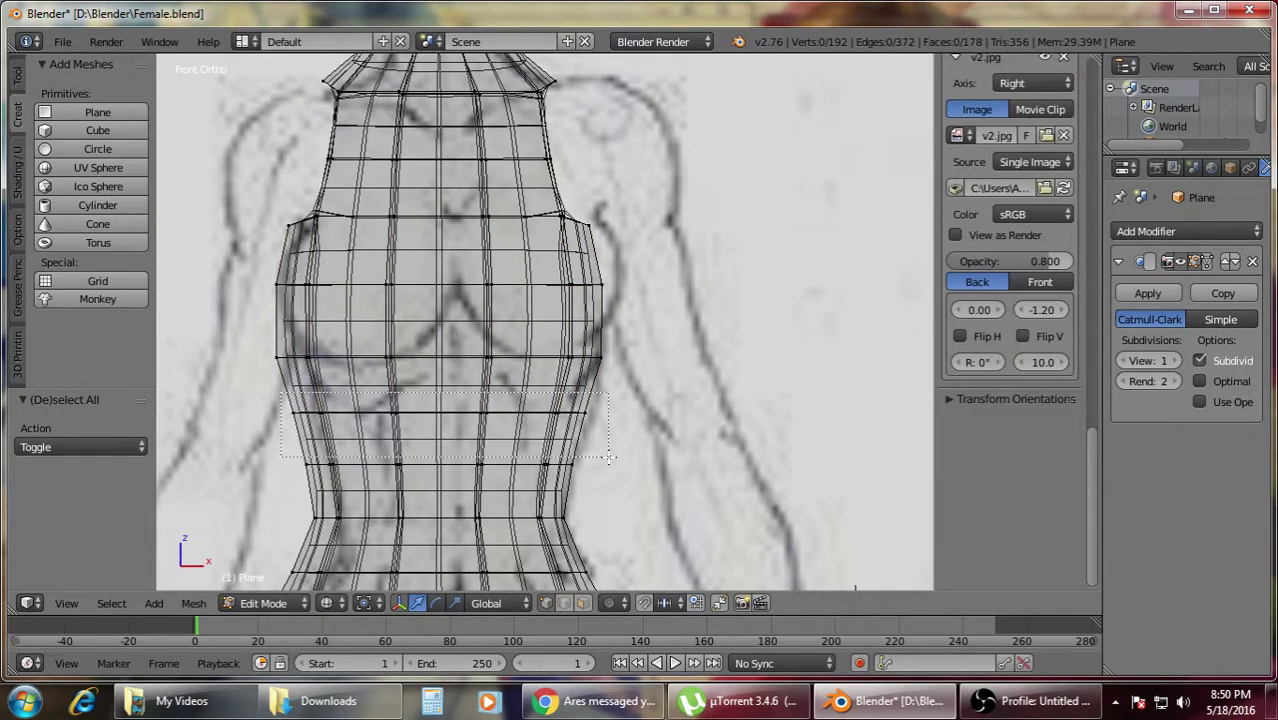
- Widen the loop just below the underbust slightly along X to follow the reference ribcage
alt+right_click(580, 408)
key(s)
key(x)
click(679, 431)
key(a)
- Widen the hip loop at the top of the leg openings along X toward the reference hips
scroll(694, 457, down, 3)
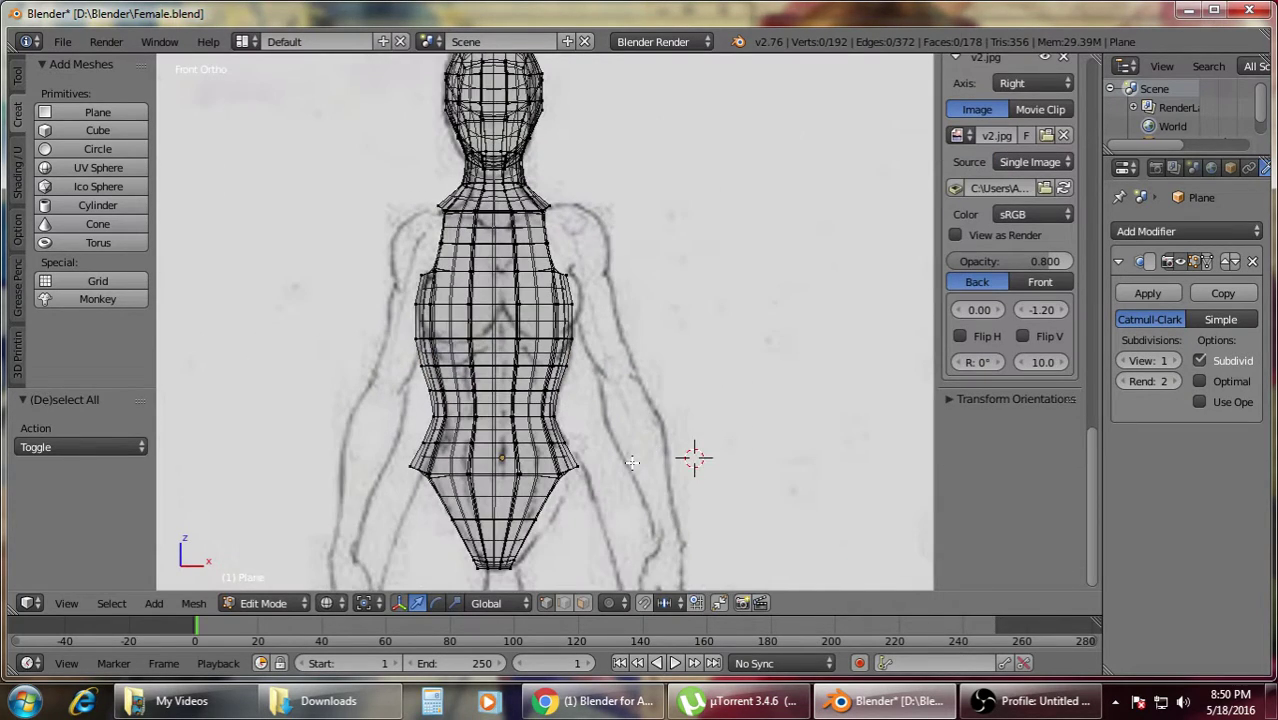
scroll(632, 418, up, 3)
shift+middle_drag(626, 480, 633, 333)
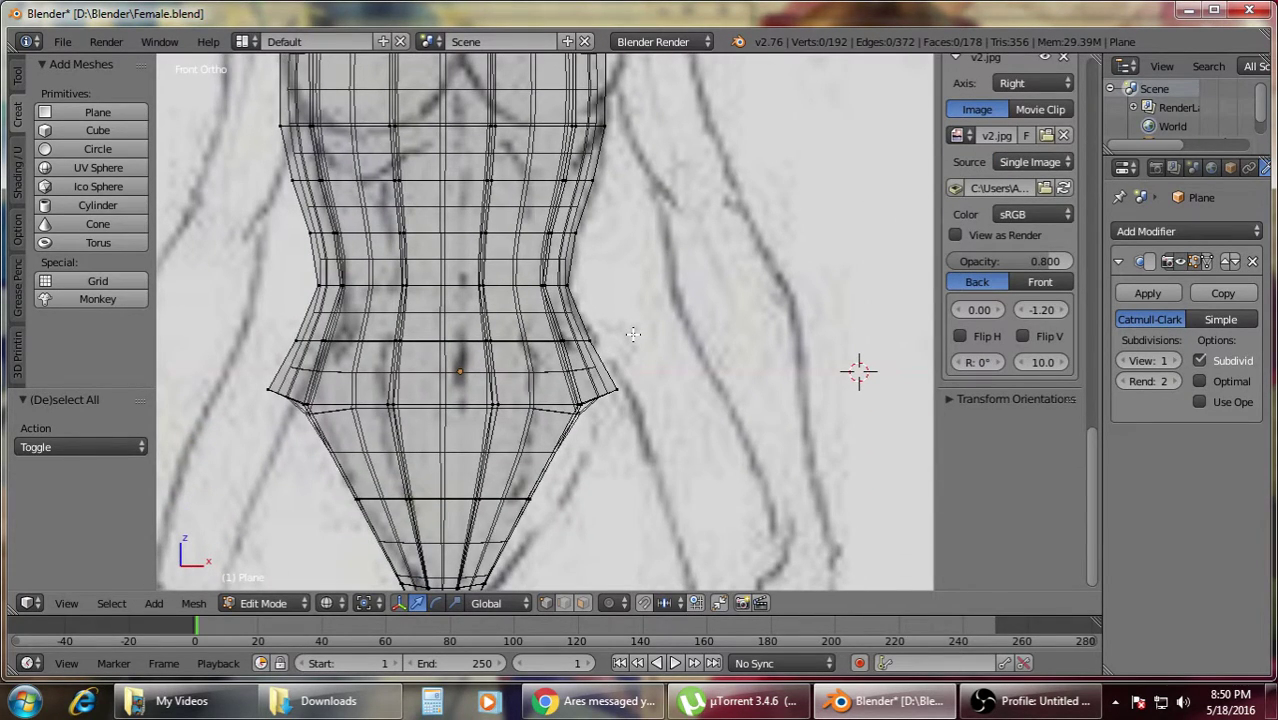
drag(300, 393, 592, 440)
key(s)
key(x)
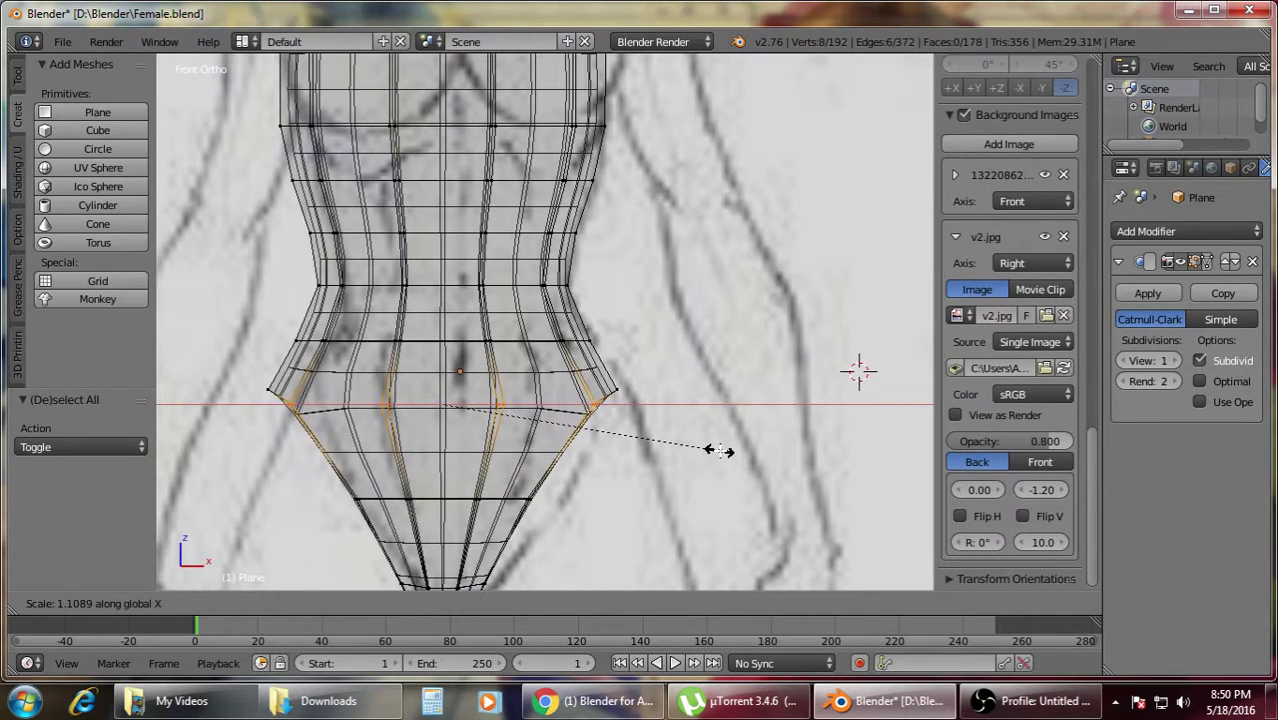
click(597, 465)
- Widen the lower pelvis loop midway down the leg openings along X
drag(570, 520, 570, 520)
key(s)
key(x)
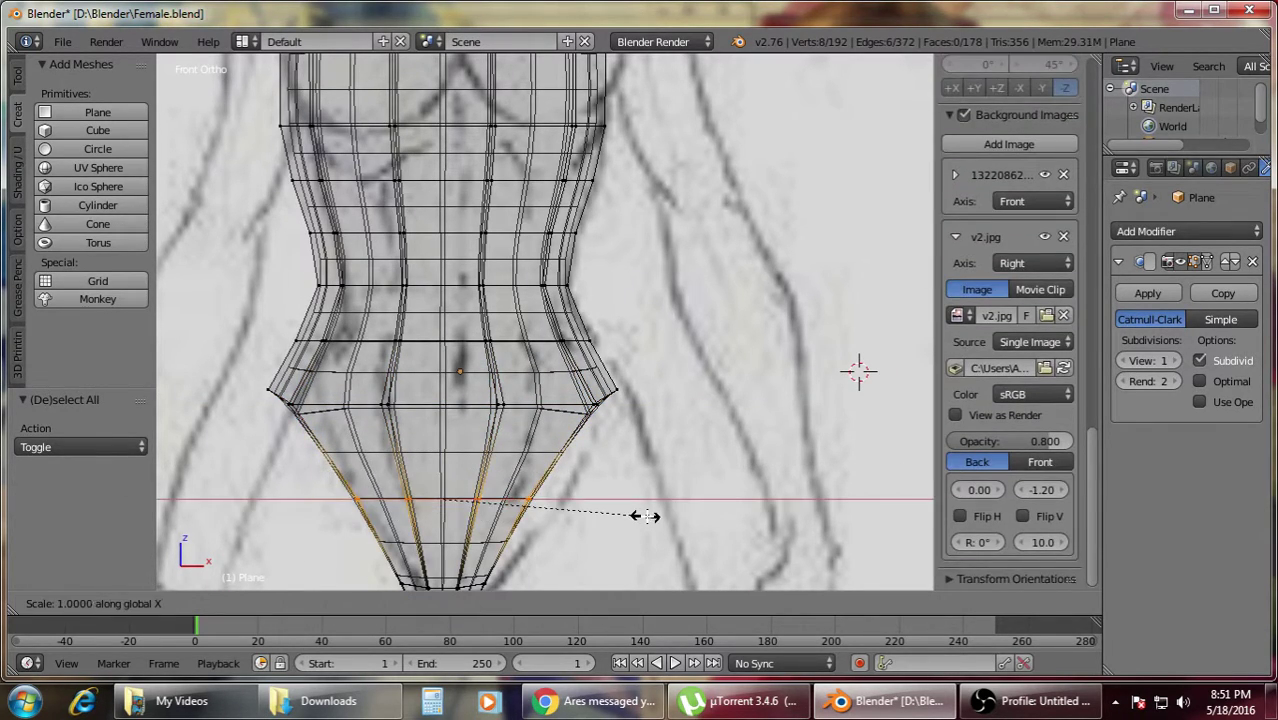
click(714, 522)
key(a)
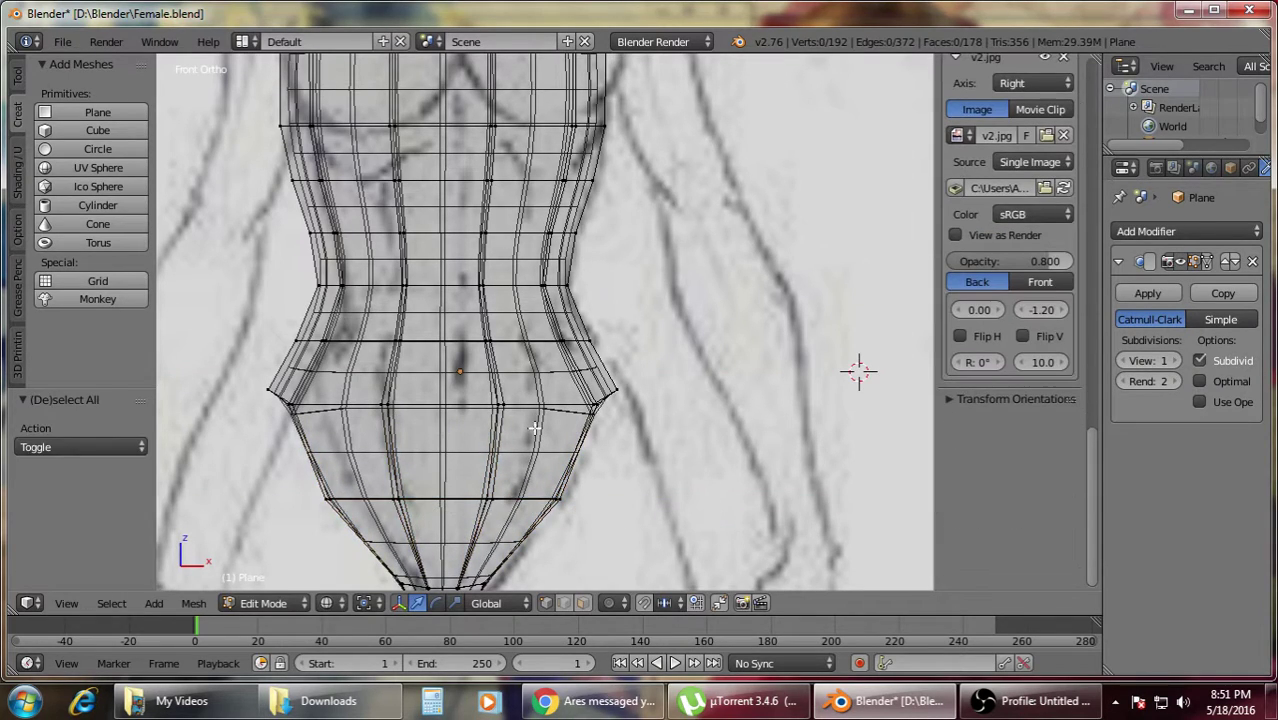
- Reselect the loop at the top of the leg openings and widen it slightly more along X
drag(284, 395, 608, 424)
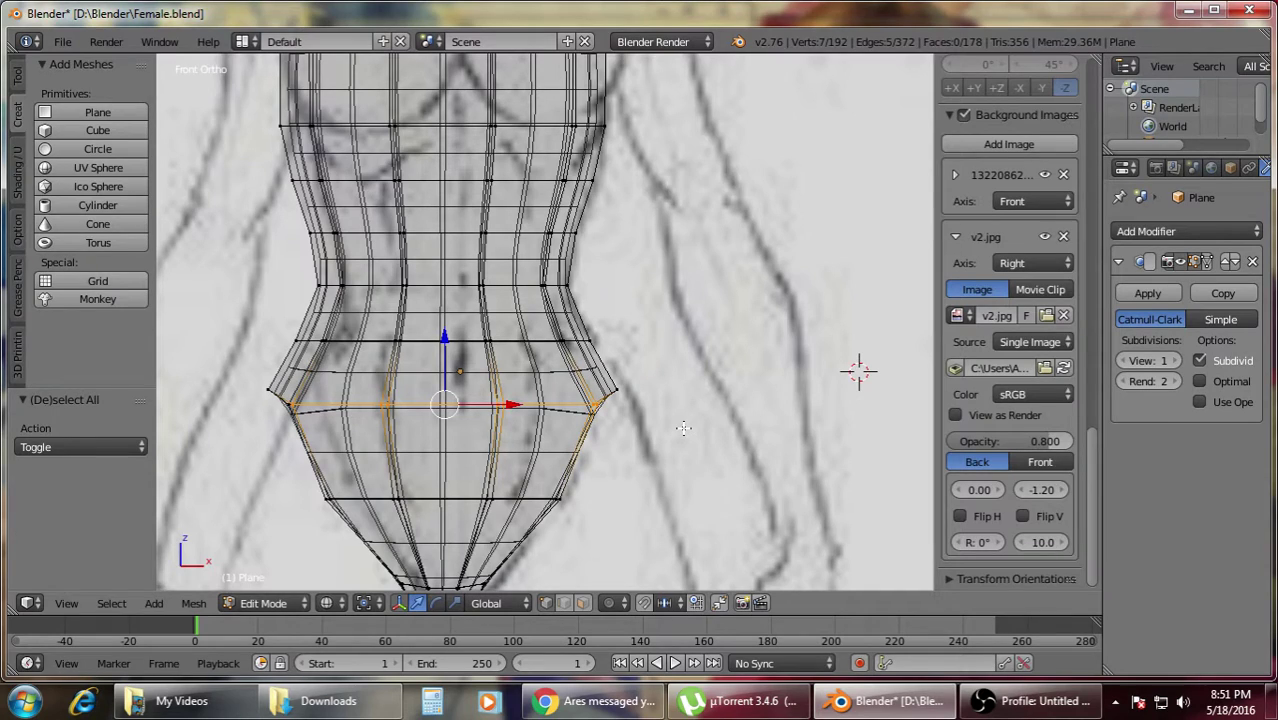
key(s)
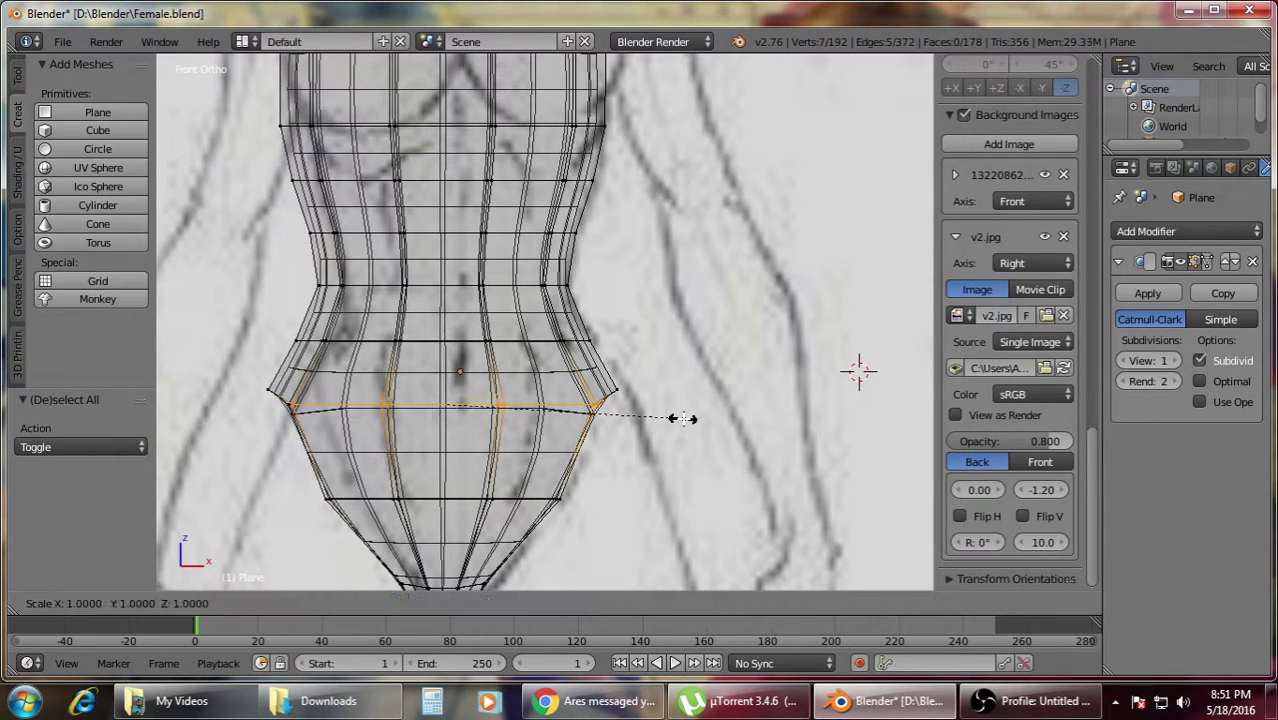
key(x)
click(695, 422)
key(a)
- Select the crotch vertices at the base of the pelvis and widen them slightly along X
scroll(697, 422, down, 4)
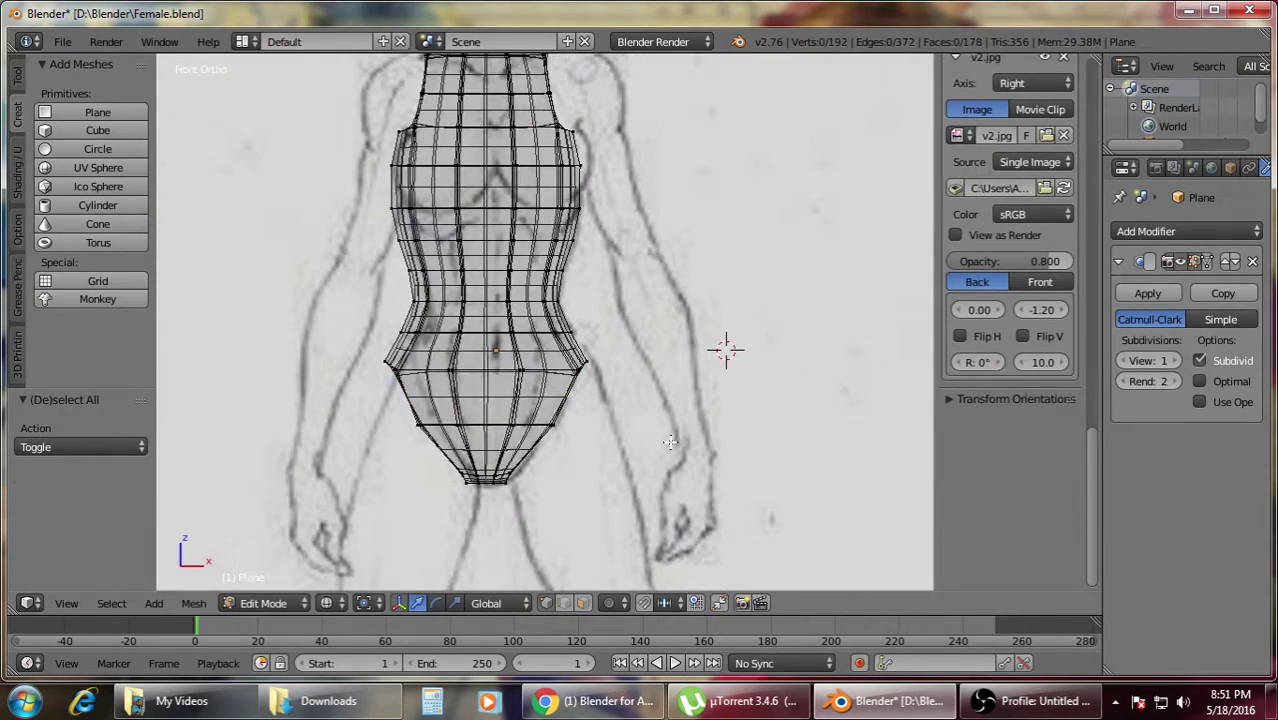
scroll(725, 349, up, 2)
scroll(323, 295, up, 2)
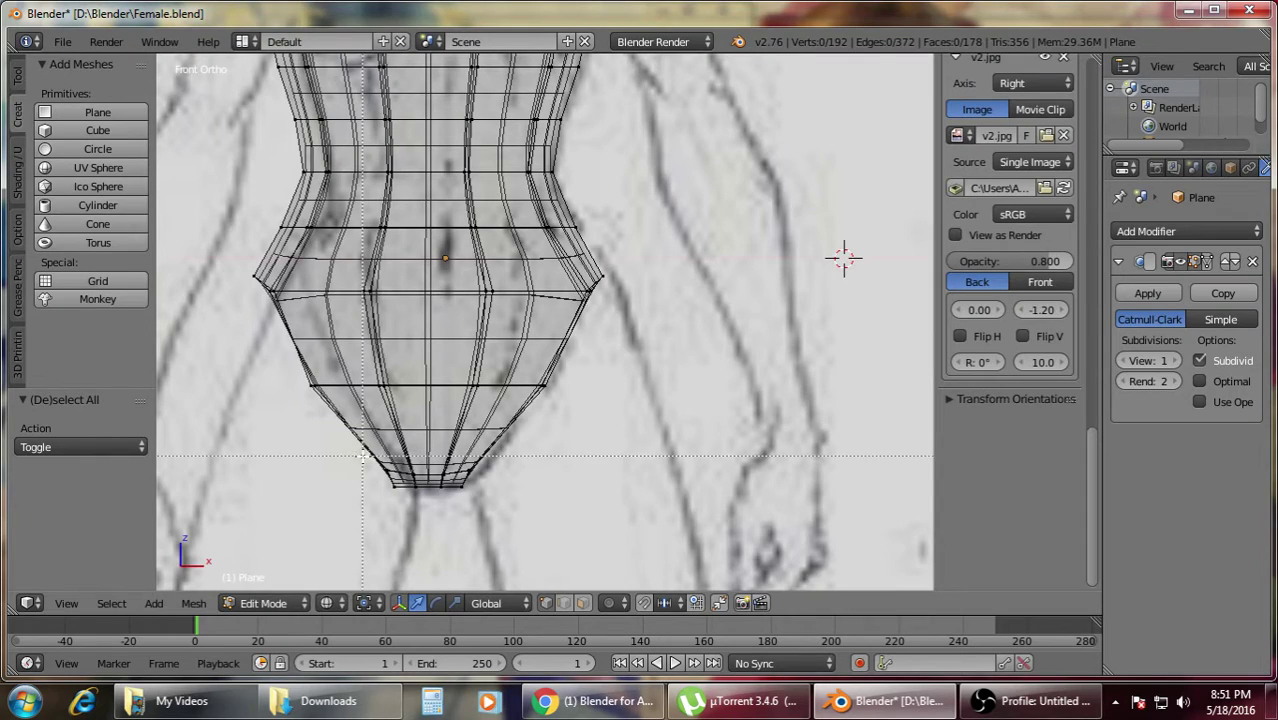
drag(490, 508, 491, 505)
key(s)
key(x)
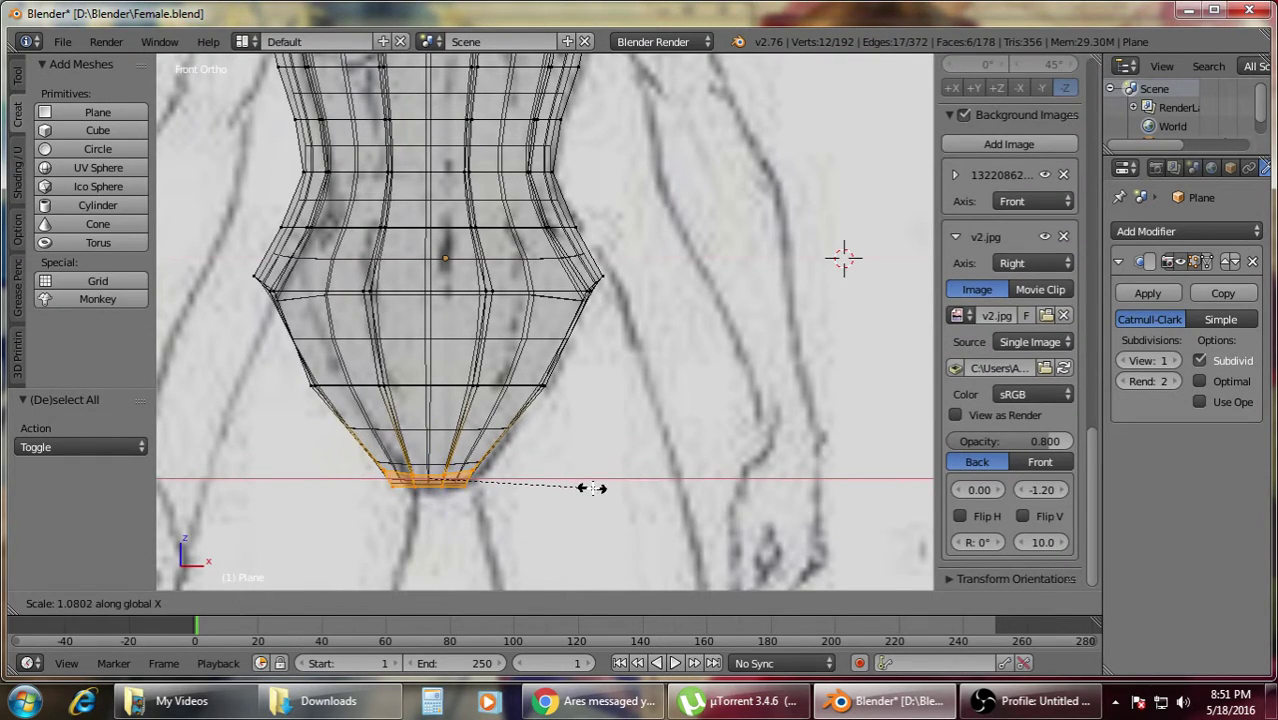
click(606, 490)
key(a)
- In right view, move the upper buttock vertices backward to the reference outline, leaving the mesh in wireframe display
key(z)
scroll(586, 425, down, 3)
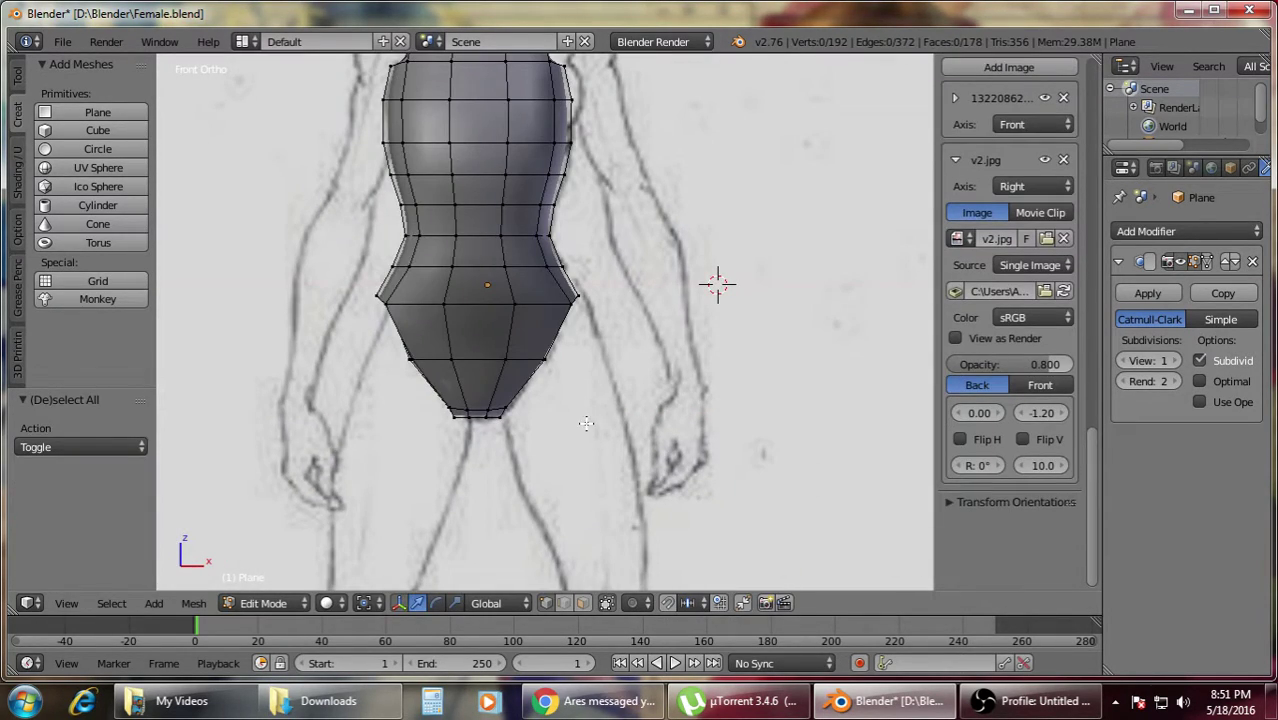
middle_drag(590, 346, 368, 351)
key(KP_3)
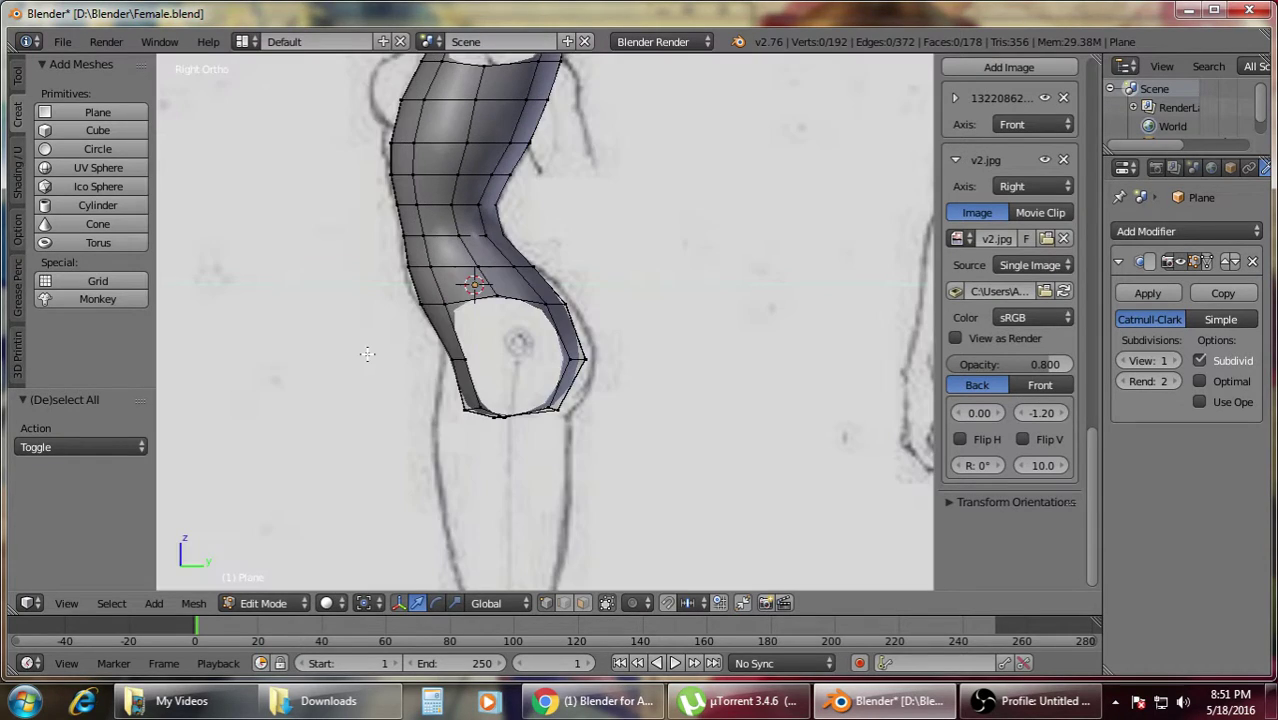
scroll(389, 358, up, 4)
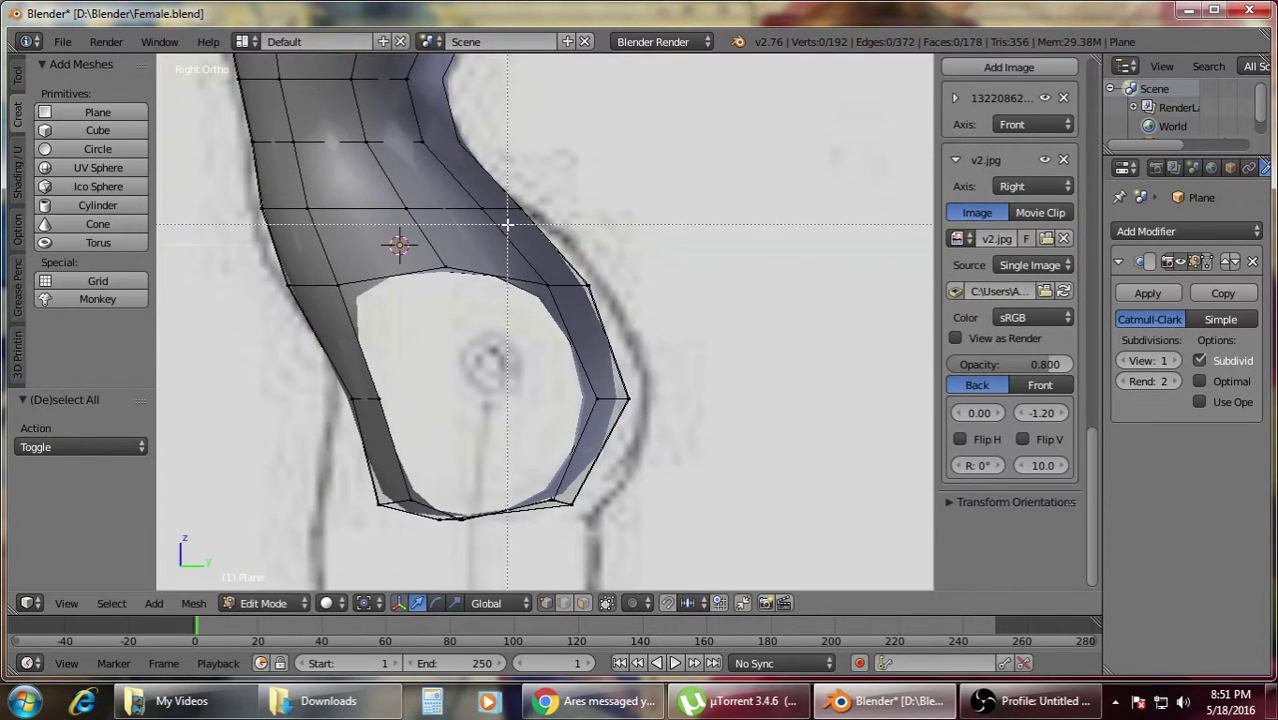
drag(508, 225, 601, 317)
key(a)
key(b)
drag(506, 256, 506, 256)
key(z)
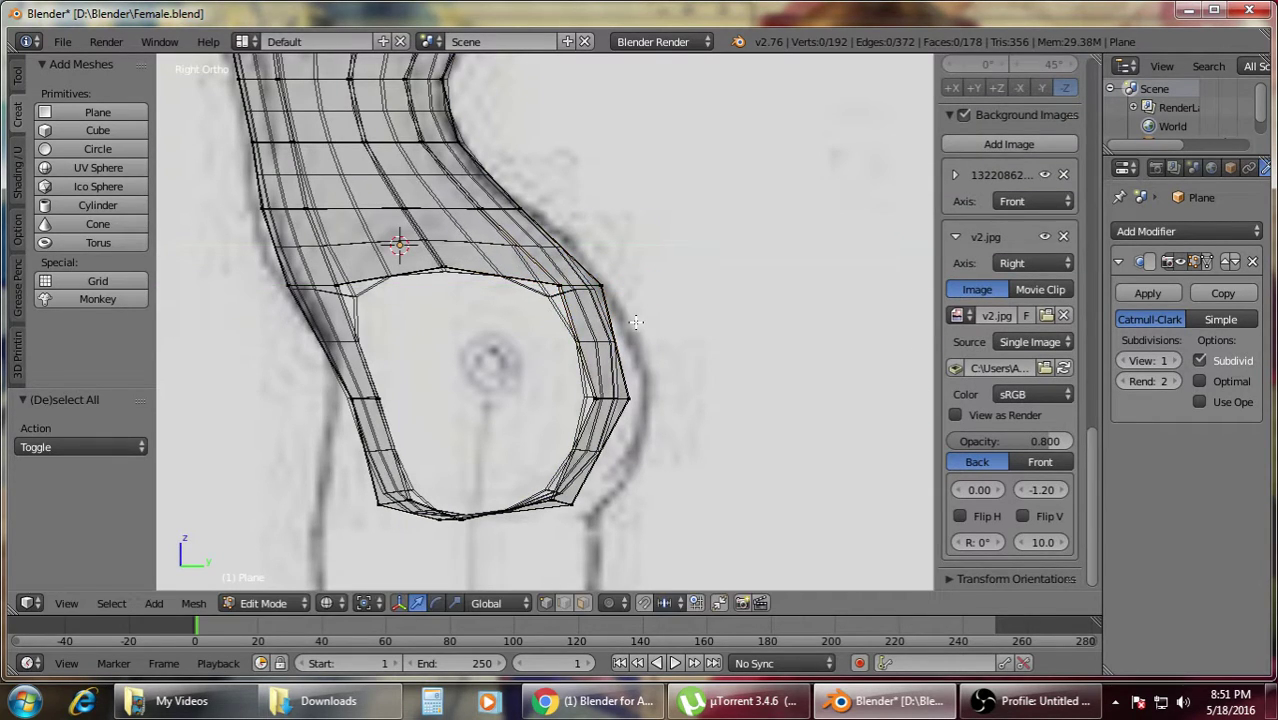
- Move the middle and lower buttock vertices backward to fit the reference buttock curve
key(b)
drag(558, 366, 692, 398)
key(a)
key(b)
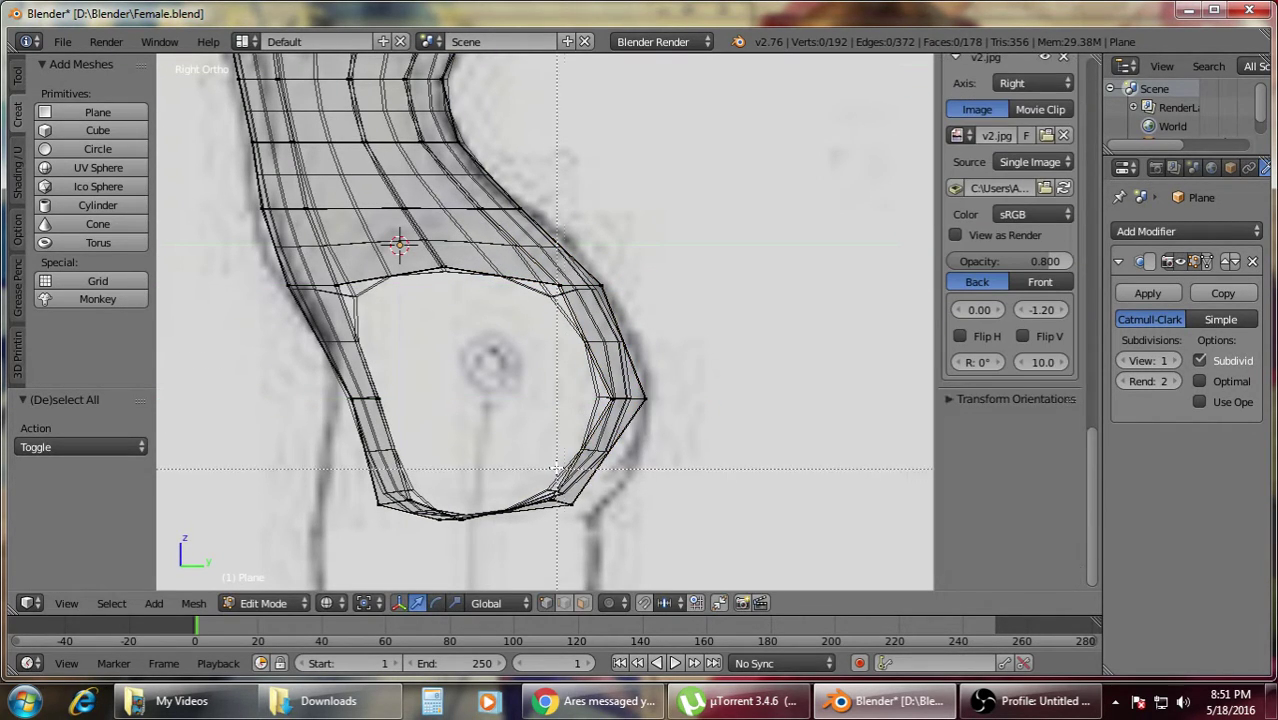
drag(642, 523, 659, 499)
key(a)
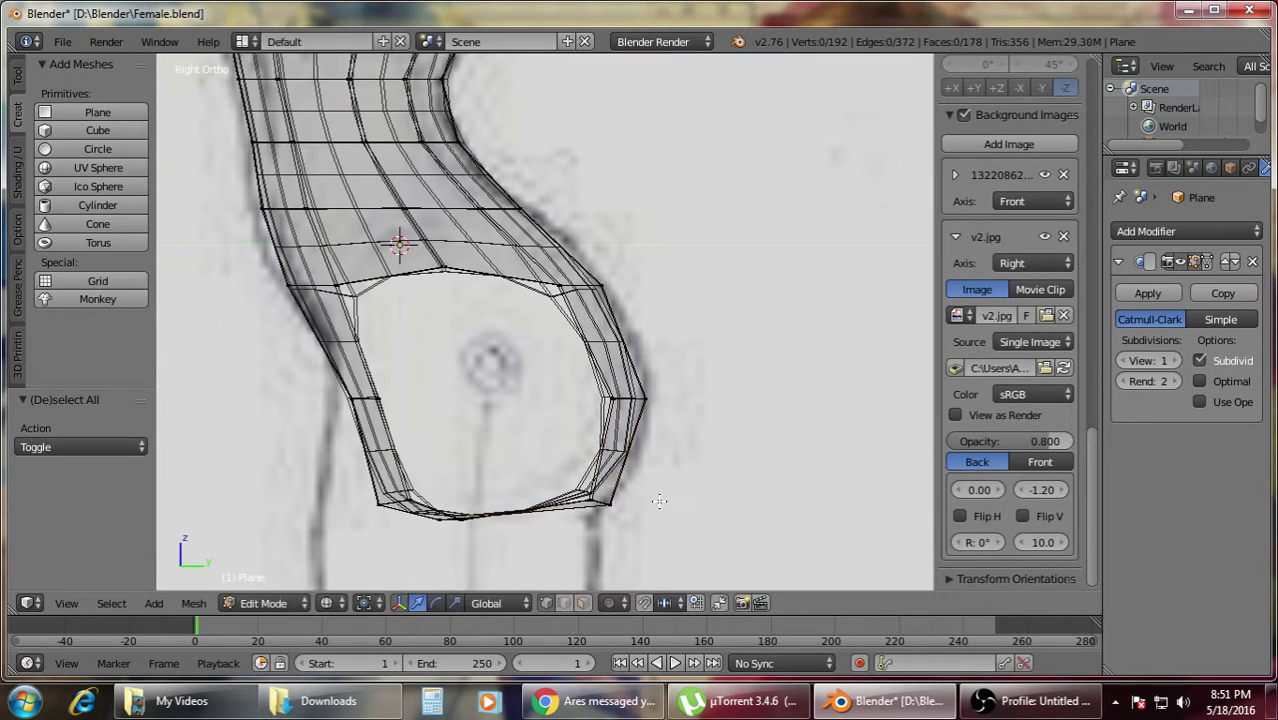
- Return to the front view to compare the pelvis with the reference
scroll(530, 477, down, 4)
middle_drag(496, 411, 642, 402)
key(KP_1)
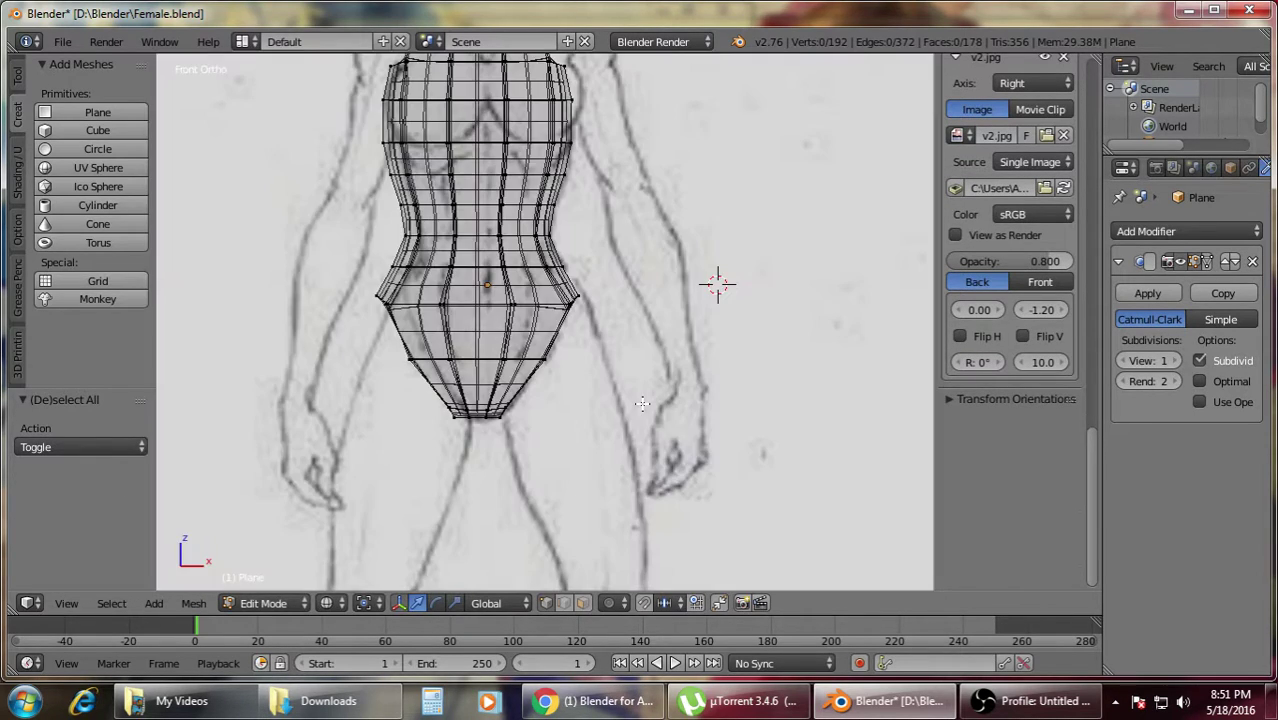